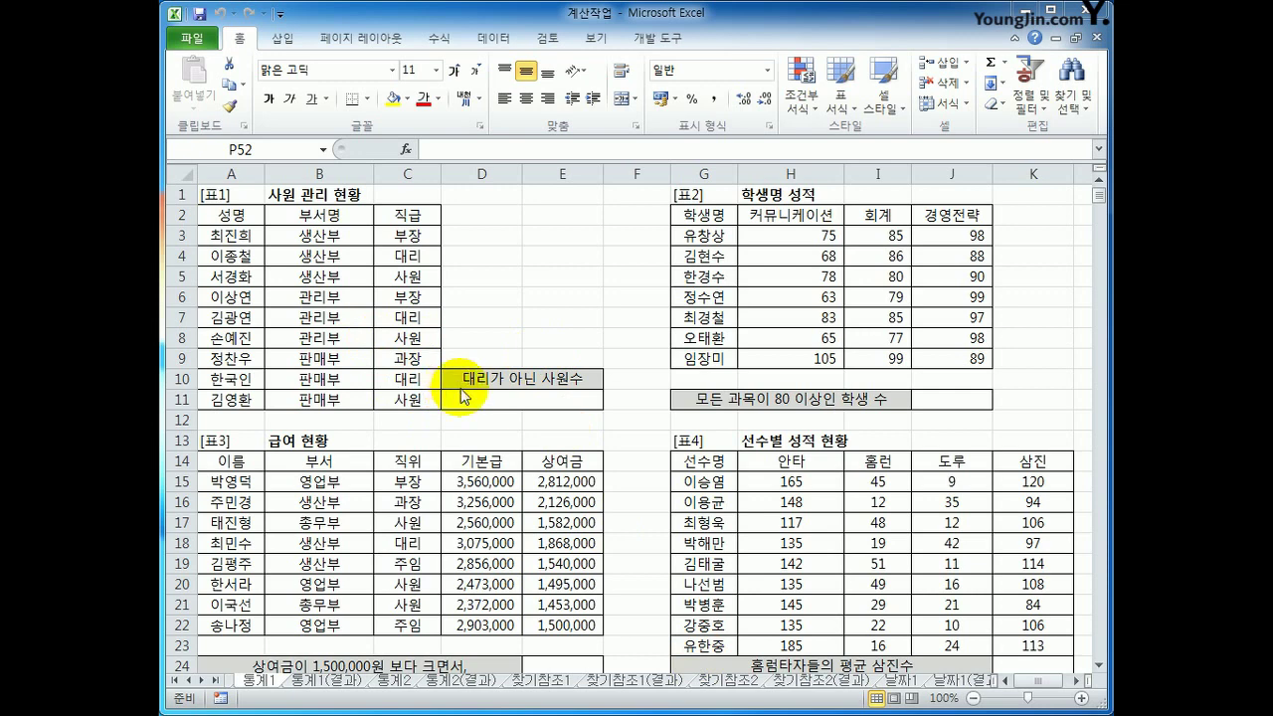
In cell D11, write a COUNTIF formula over C3:C11 that counts the job titles matching "<>대리".
left_click(463, 402)
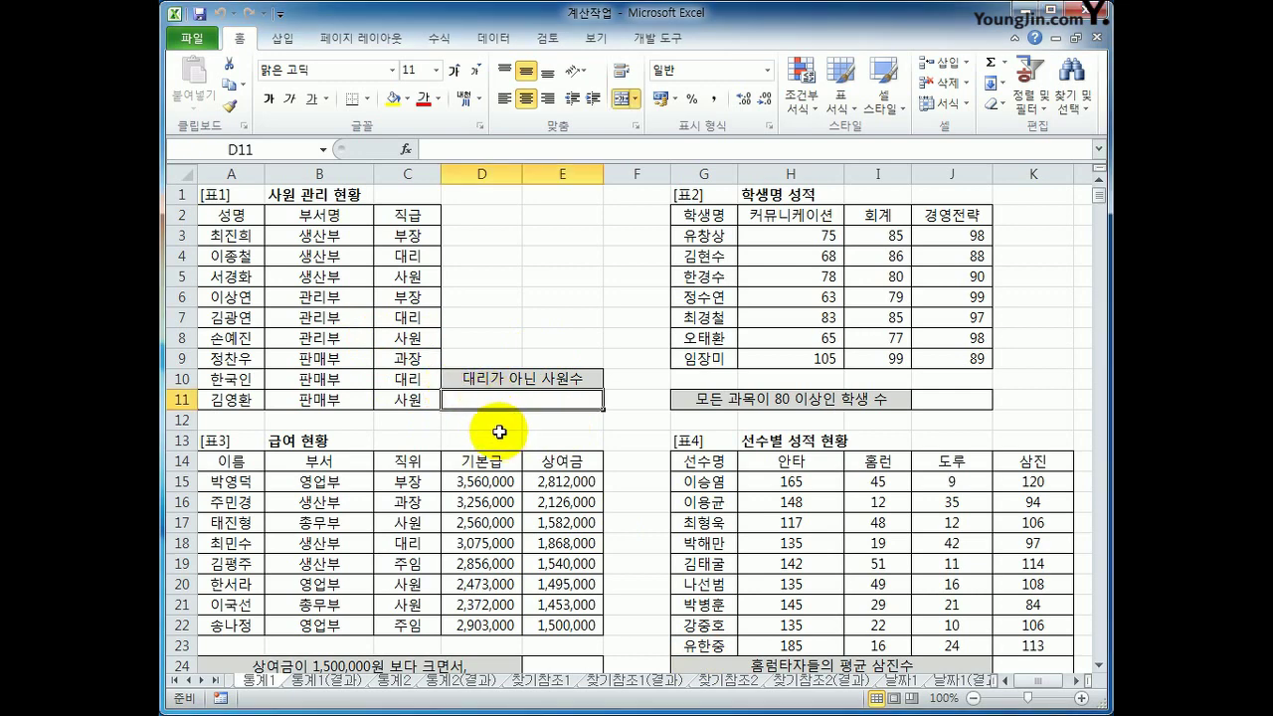
left_click_drag(406, 236, 422, 399)
left_click(455, 399)
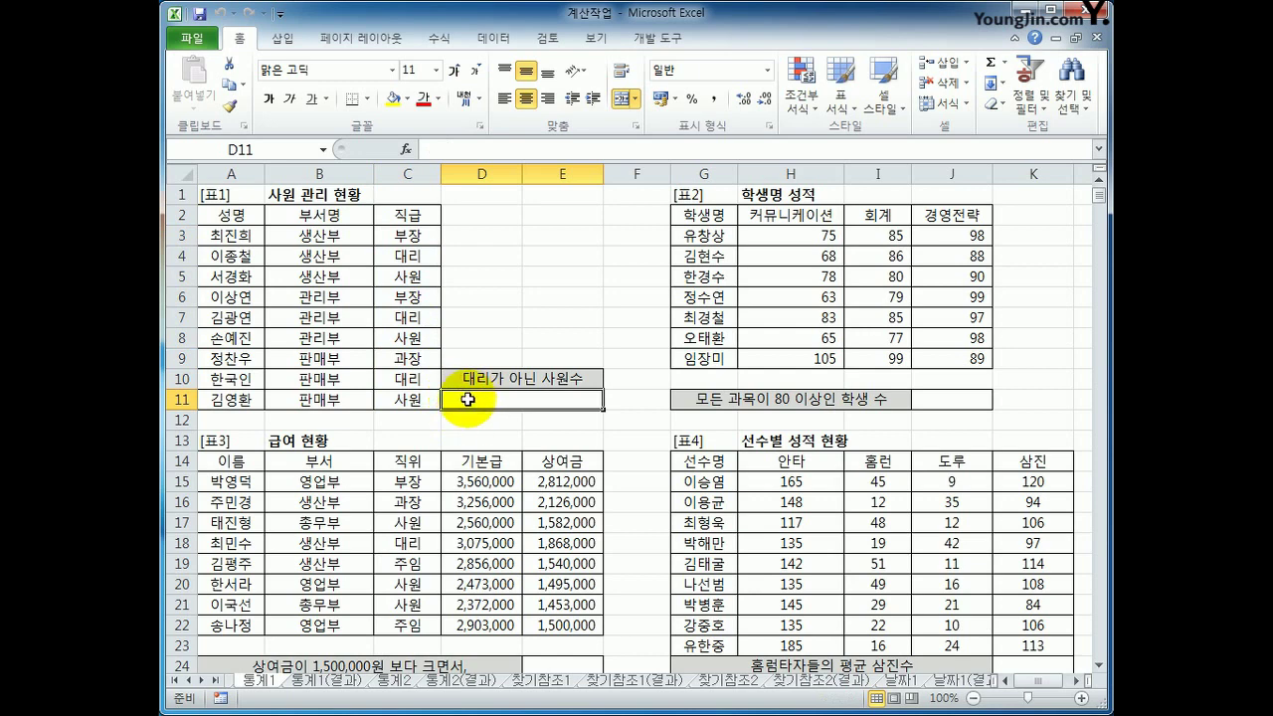
type("=c")
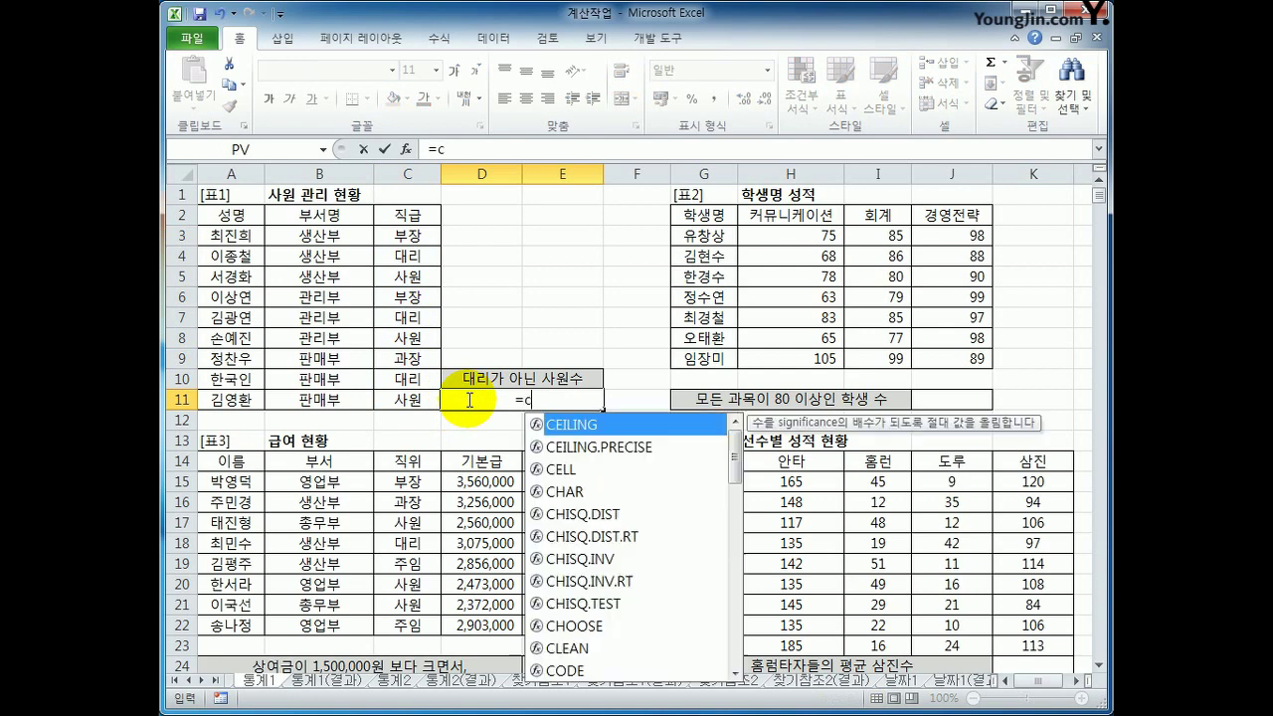
type("ountif(")
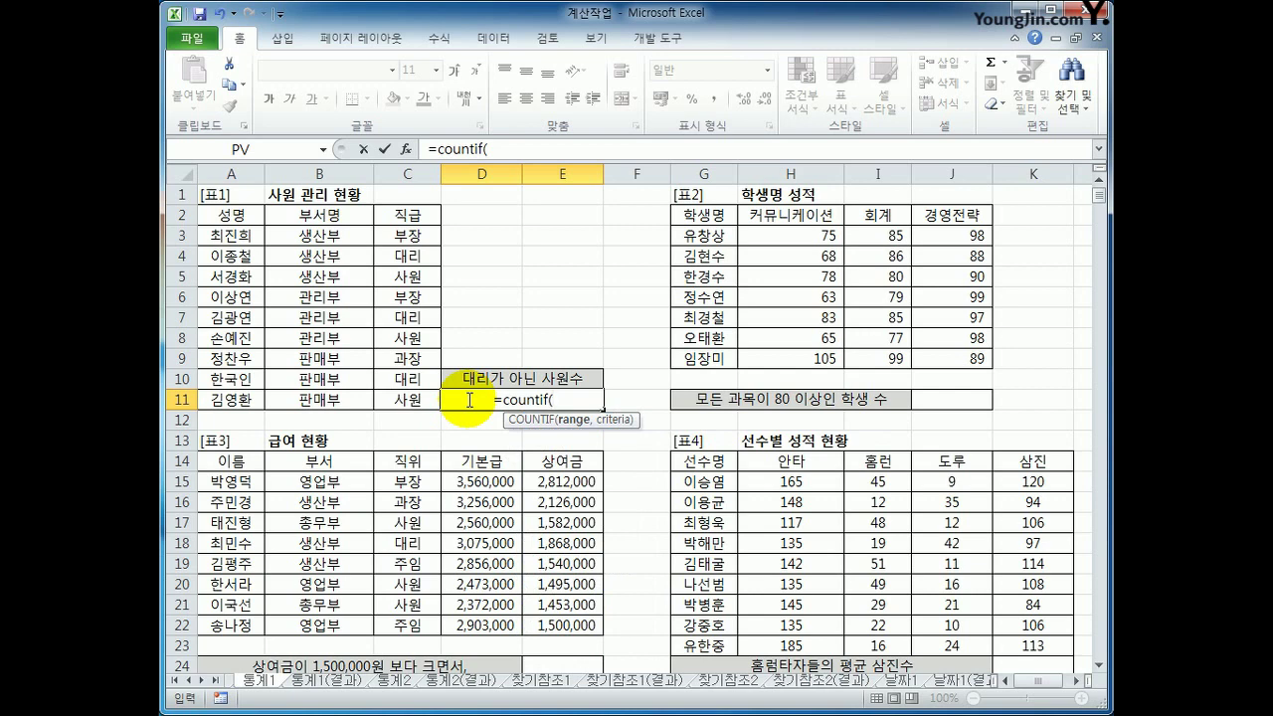
left_click_drag(408, 235, 409, 398)
type(",")
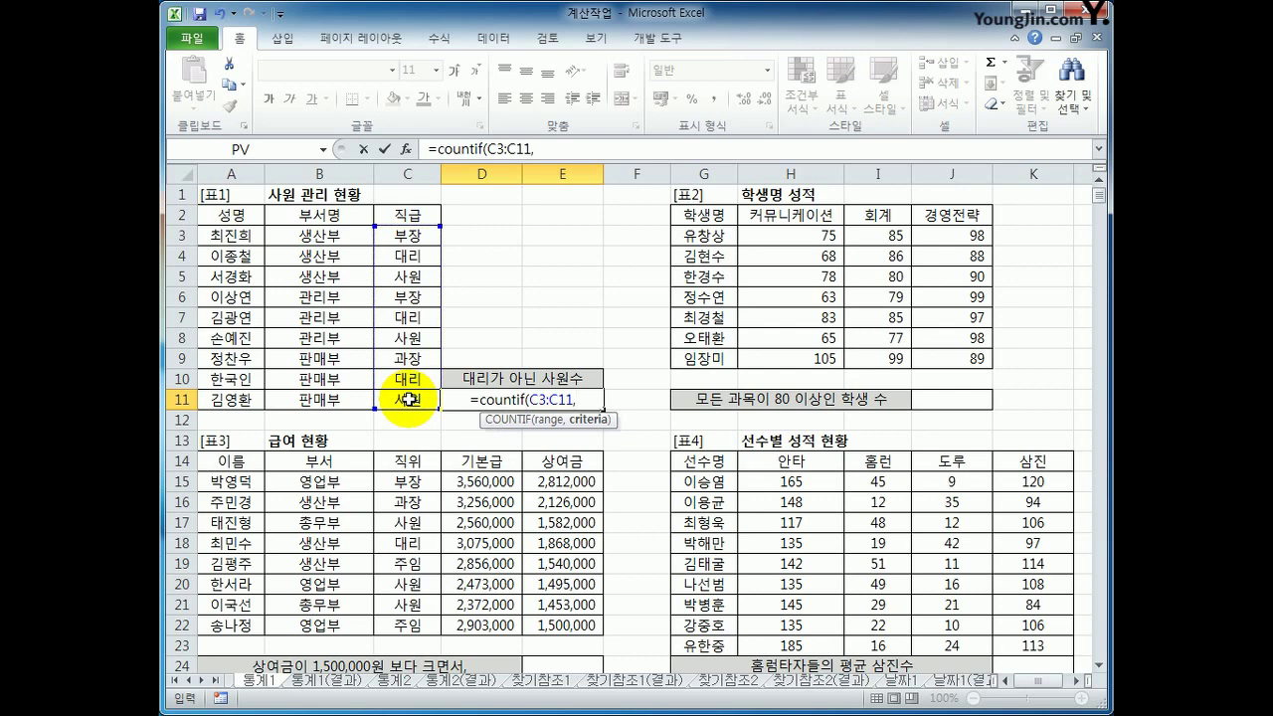
type("\"<>")
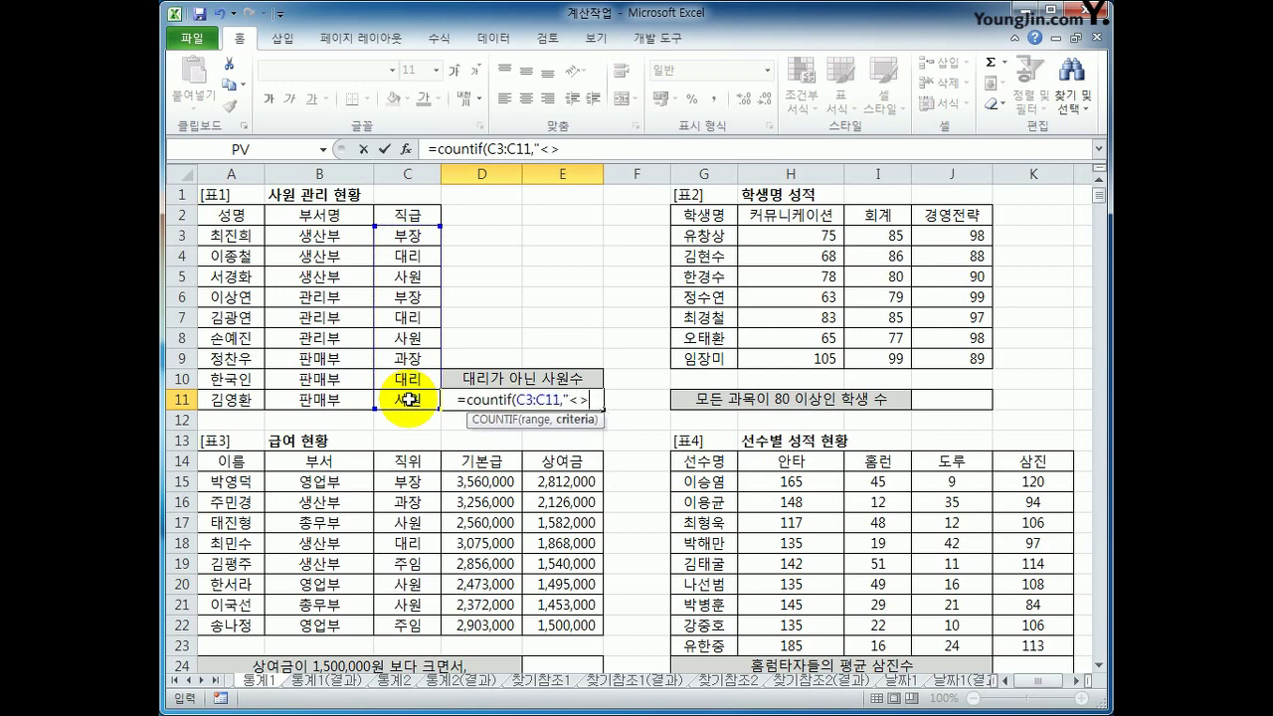
type("대리\"")
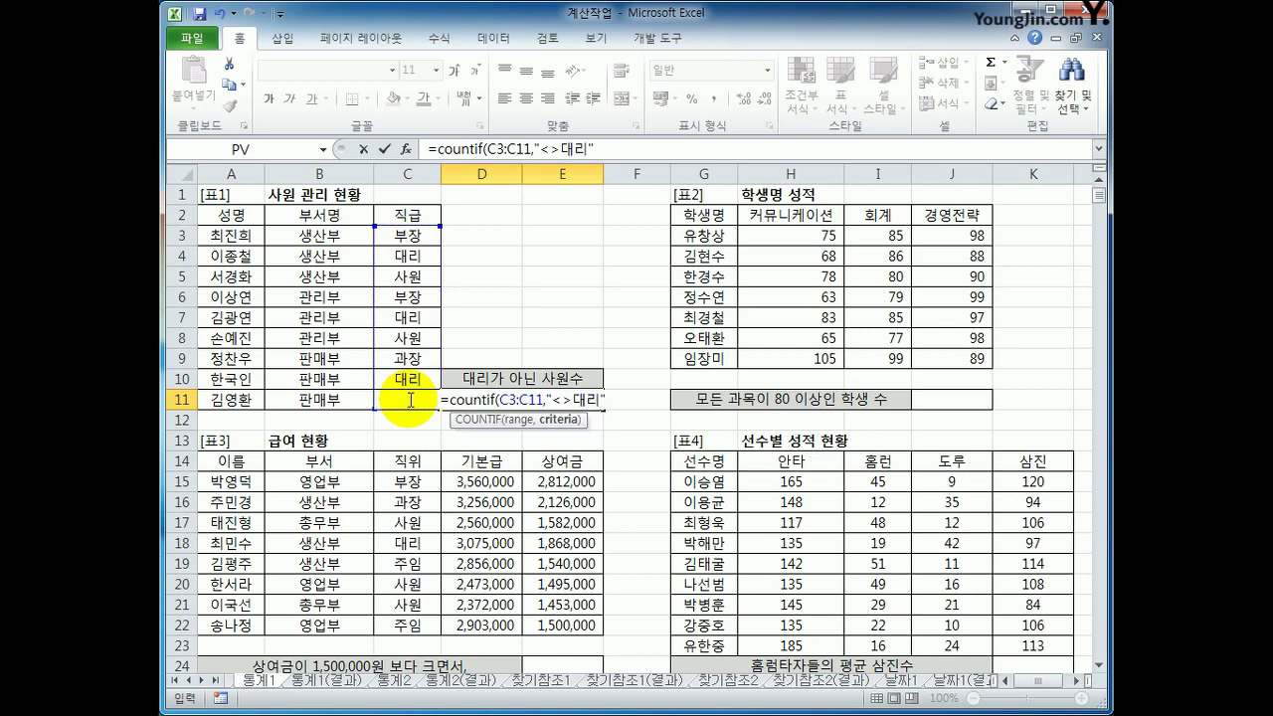
type(")")
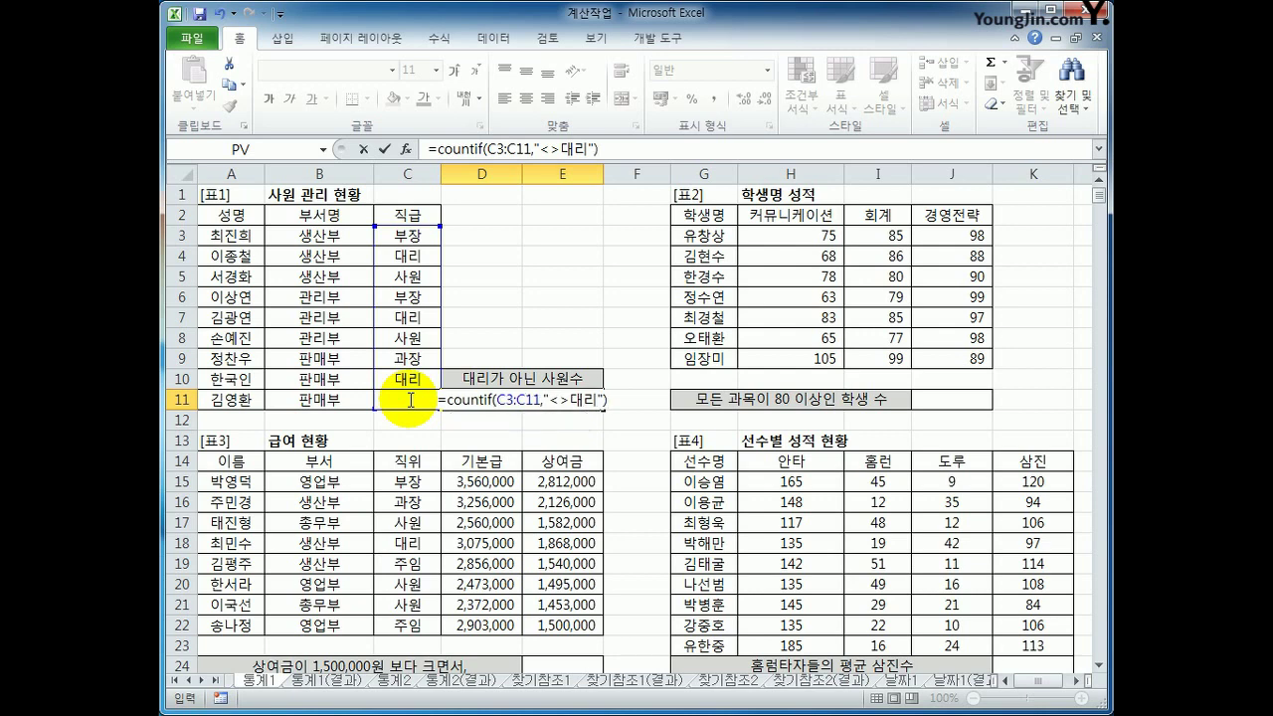
Append &"명" to the COUNTIF formula in D11 and commit it.
type("&")
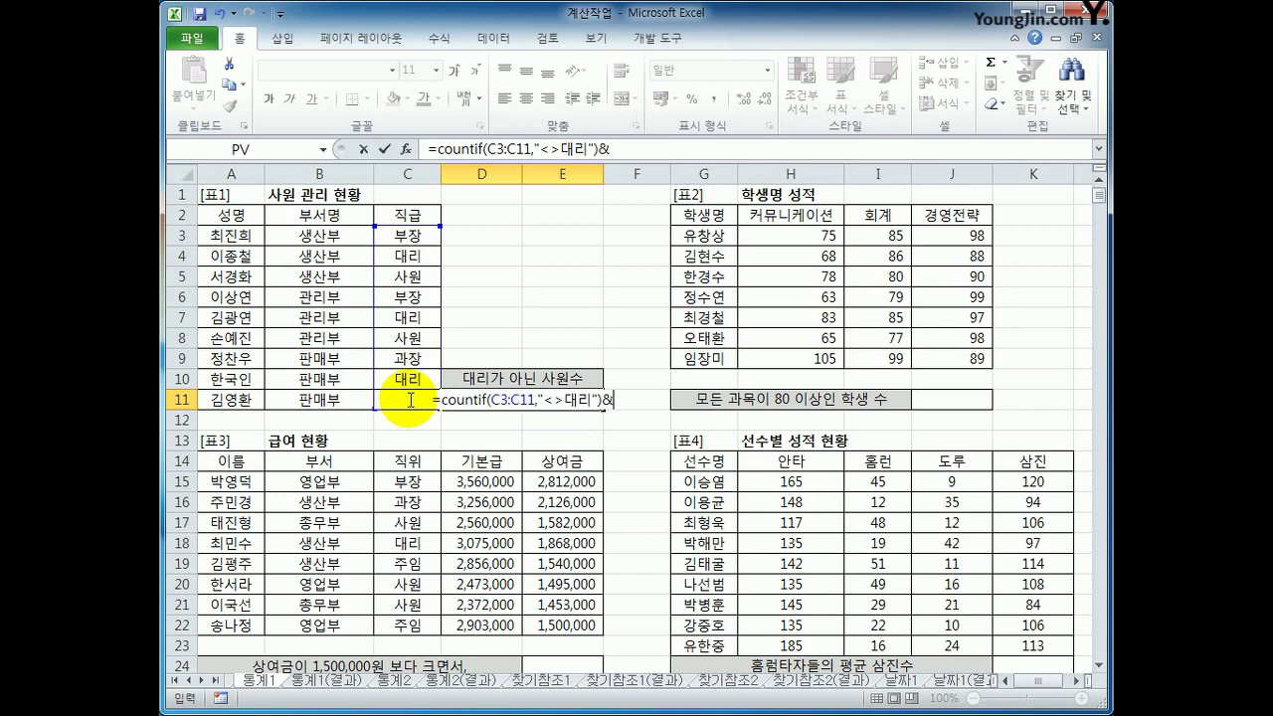
type("\"")
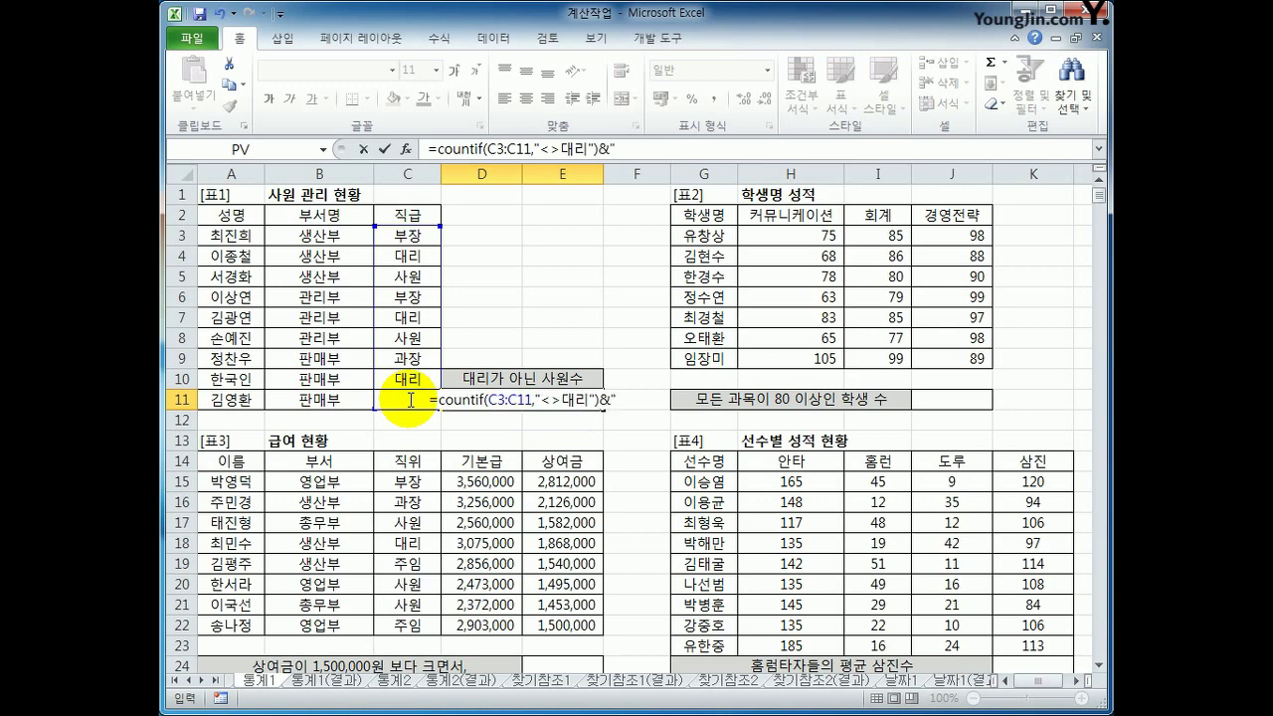
type("a")
key("BackSpace")
type("명\"")
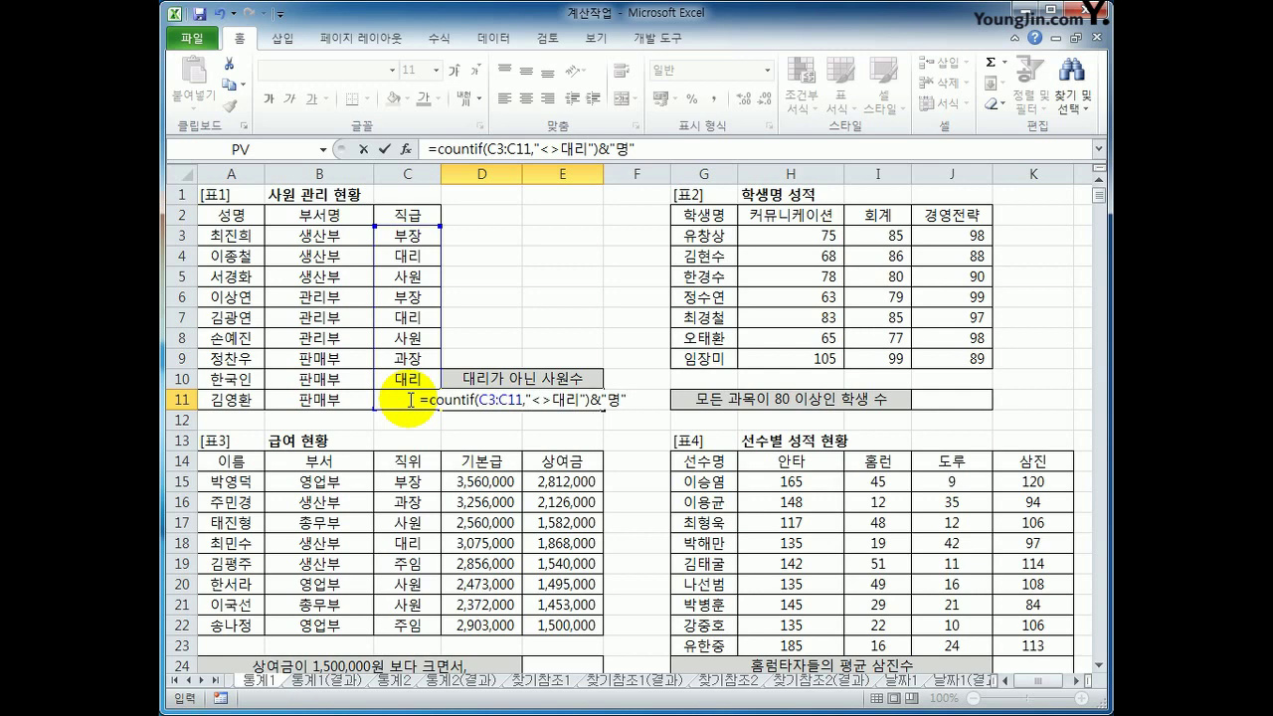
key("ctrl+Return")
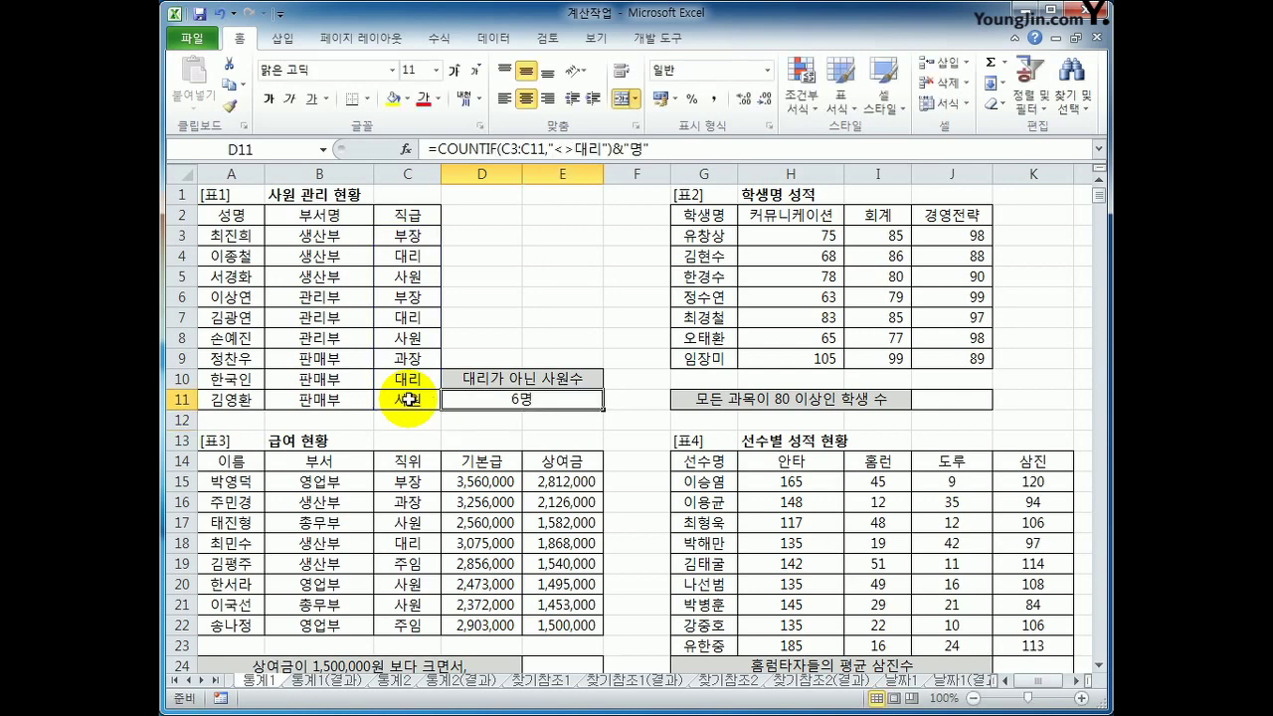
Check the job titles in C3:C11 one by one against the count in D11.
left_click(410, 236)
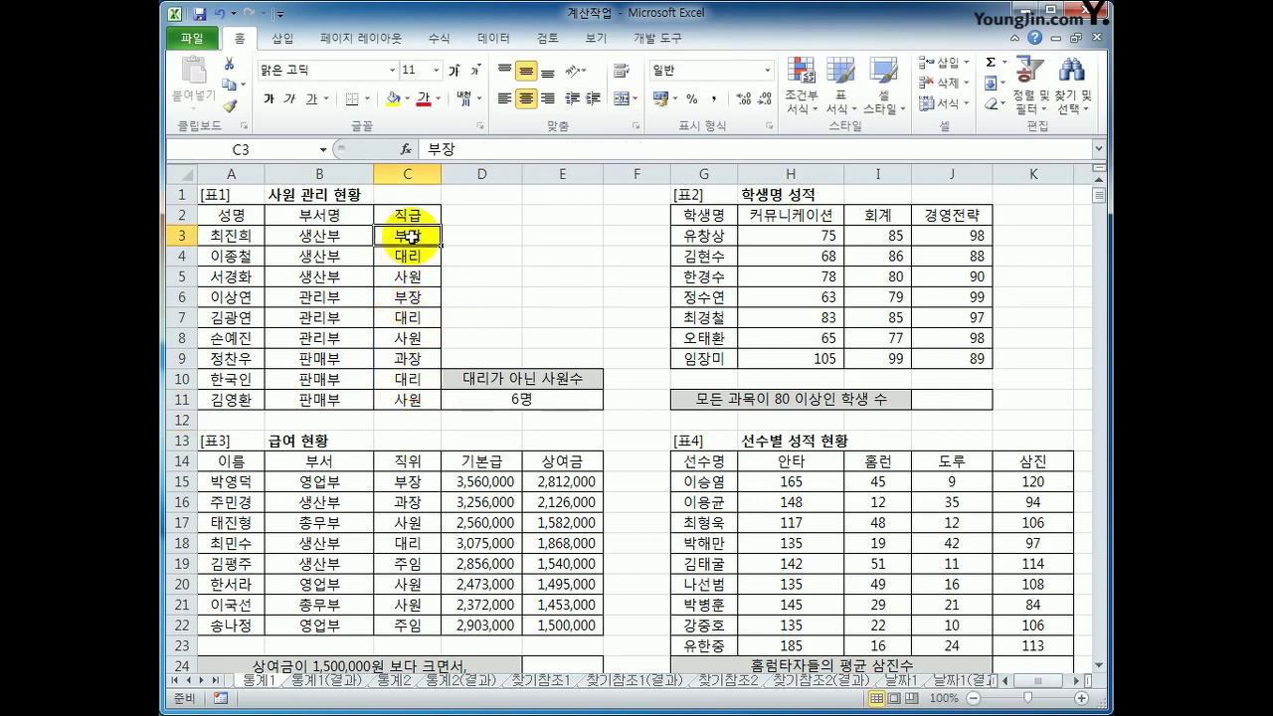
left_click(412, 279)
left_click(410, 296)
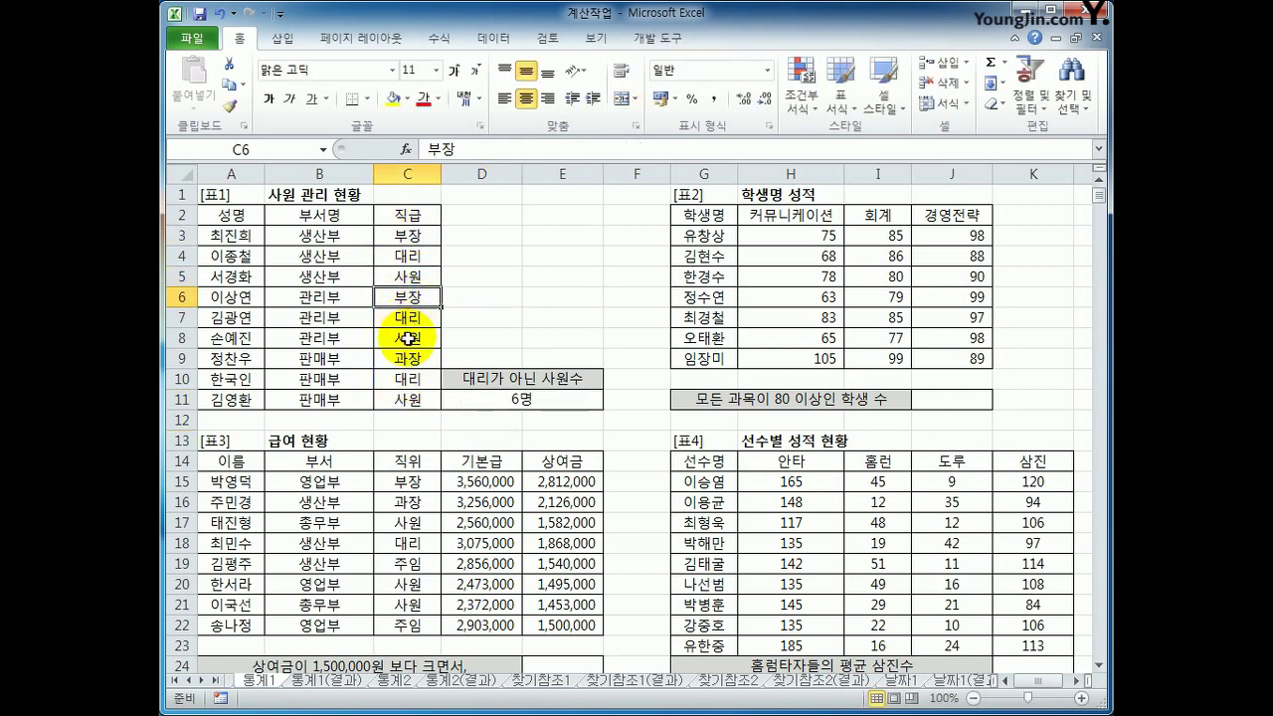
left_click(408, 338)
left_click(398, 378)
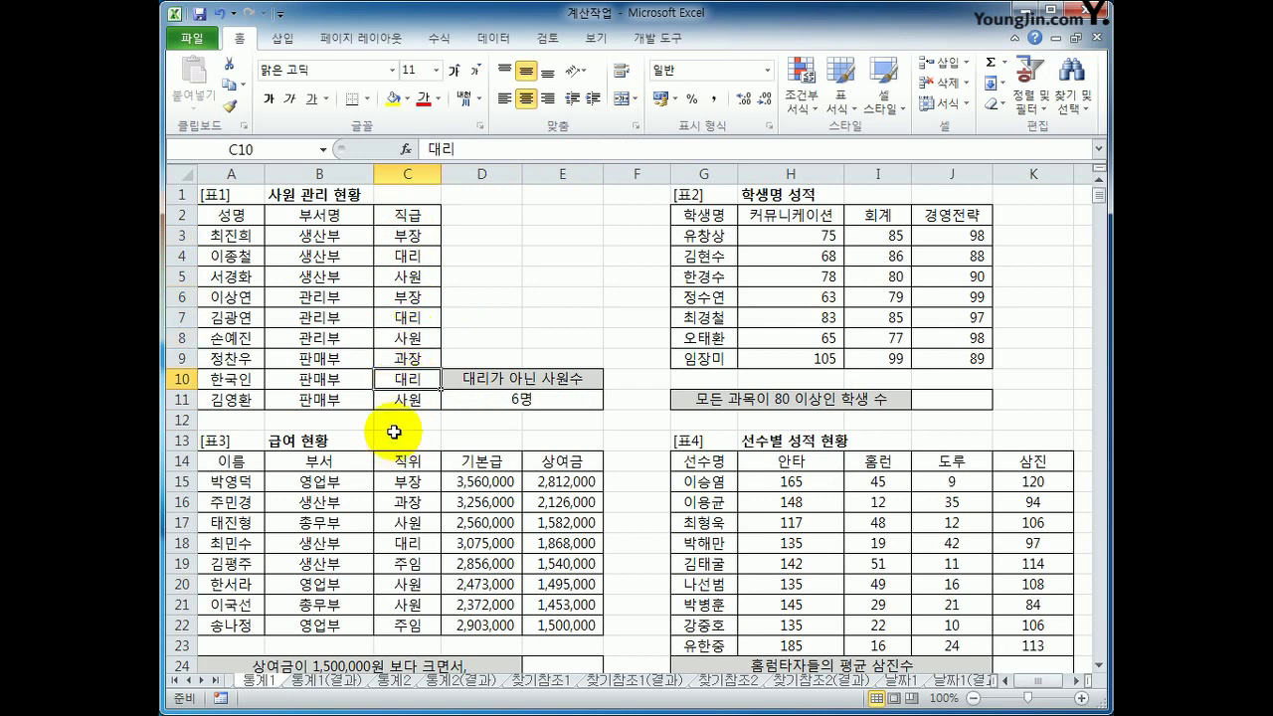
left_click(407, 236)
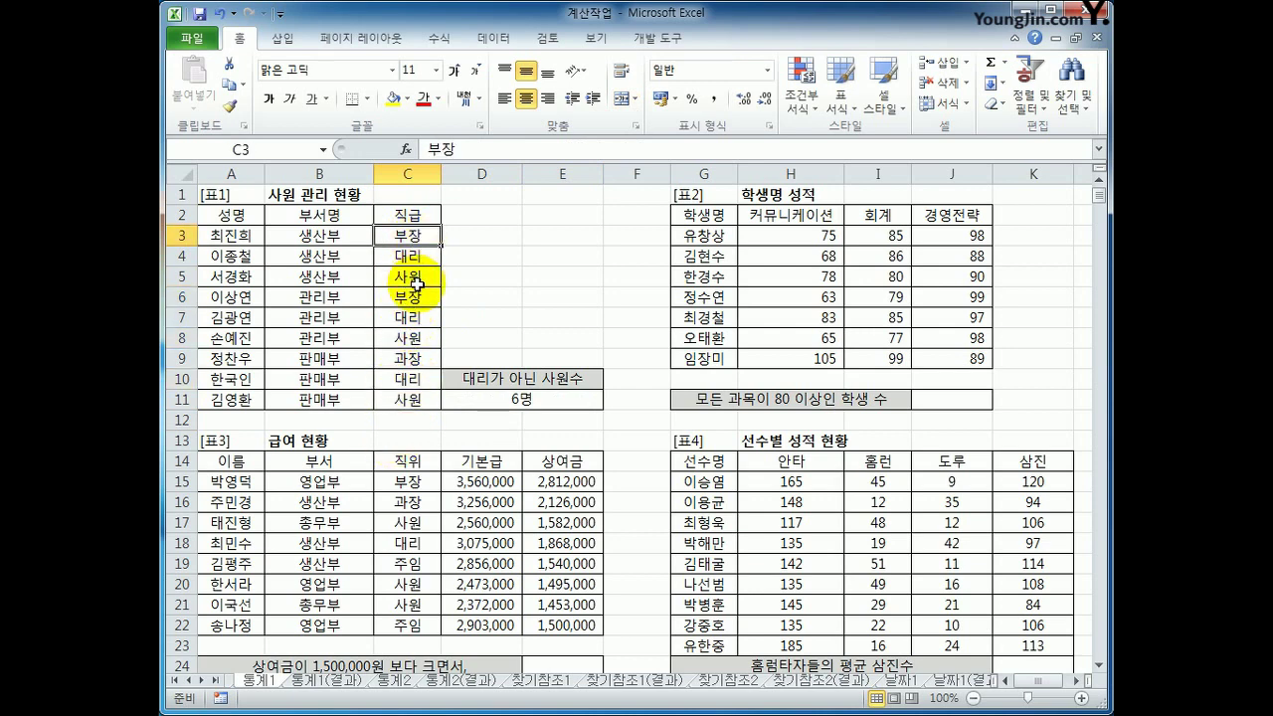
left_click(412, 278)
left_click(415, 298)
left_click(407, 338)
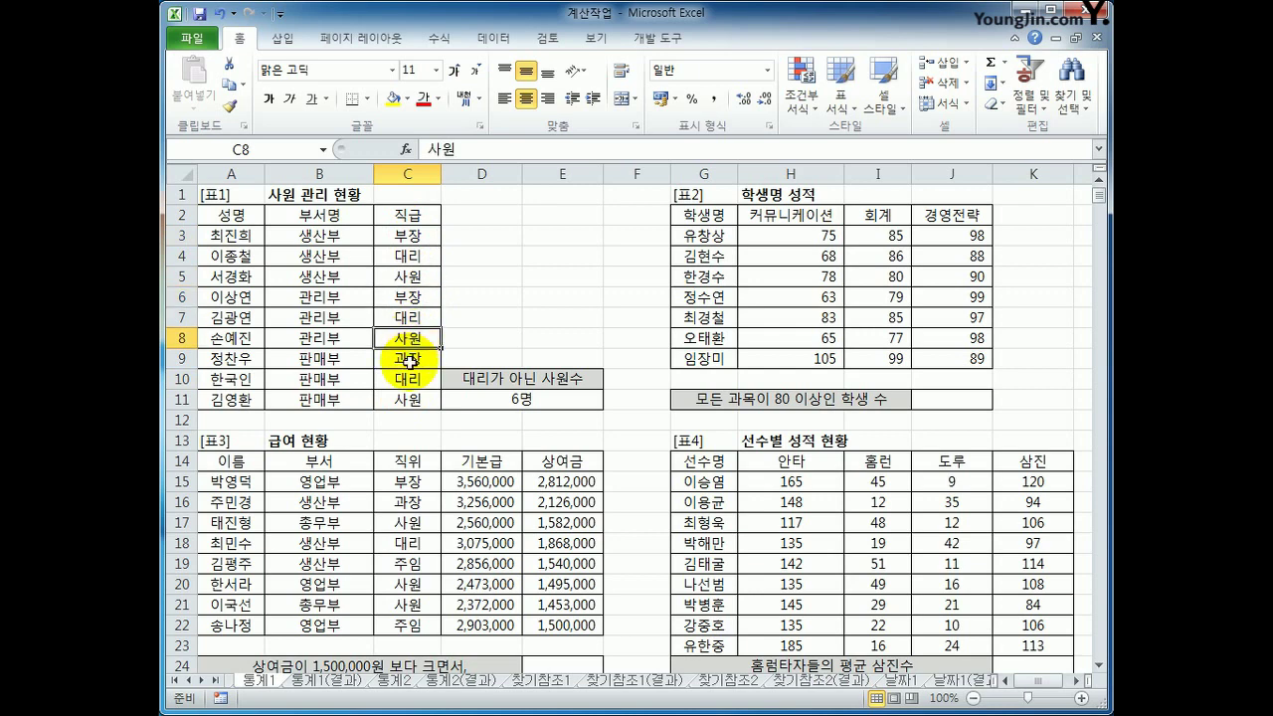
left_click(407, 358)
left_click(405, 399)
left_click(537, 410)
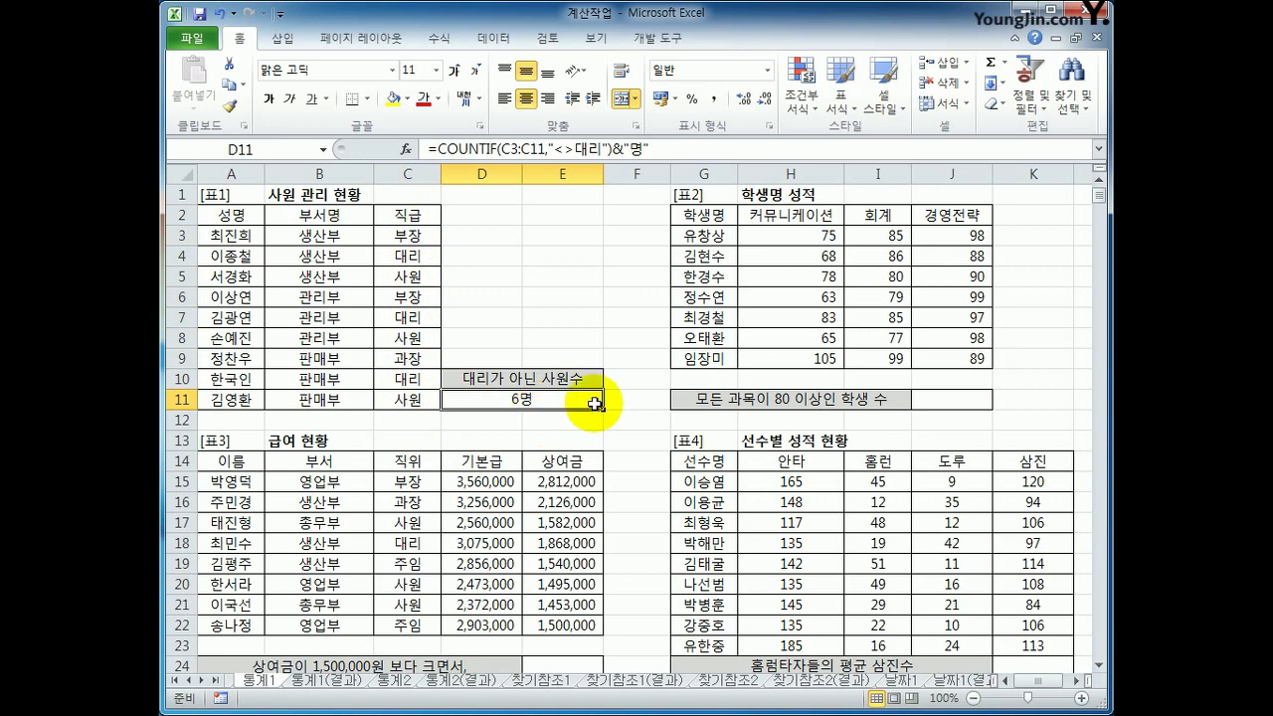
In cell J11, begin a COUNTIFS formula with range H3:H9 (커뮤니케이션) and criterion ">=80".
left_click(956, 399)
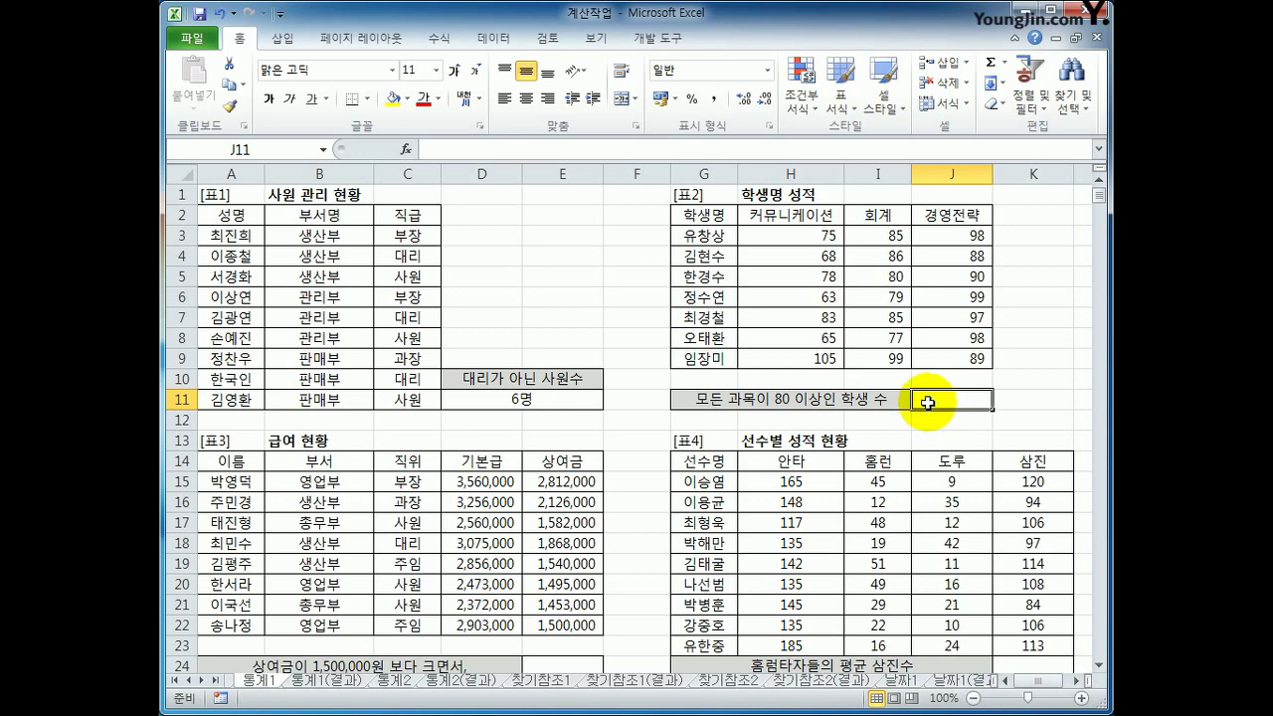
type("=")
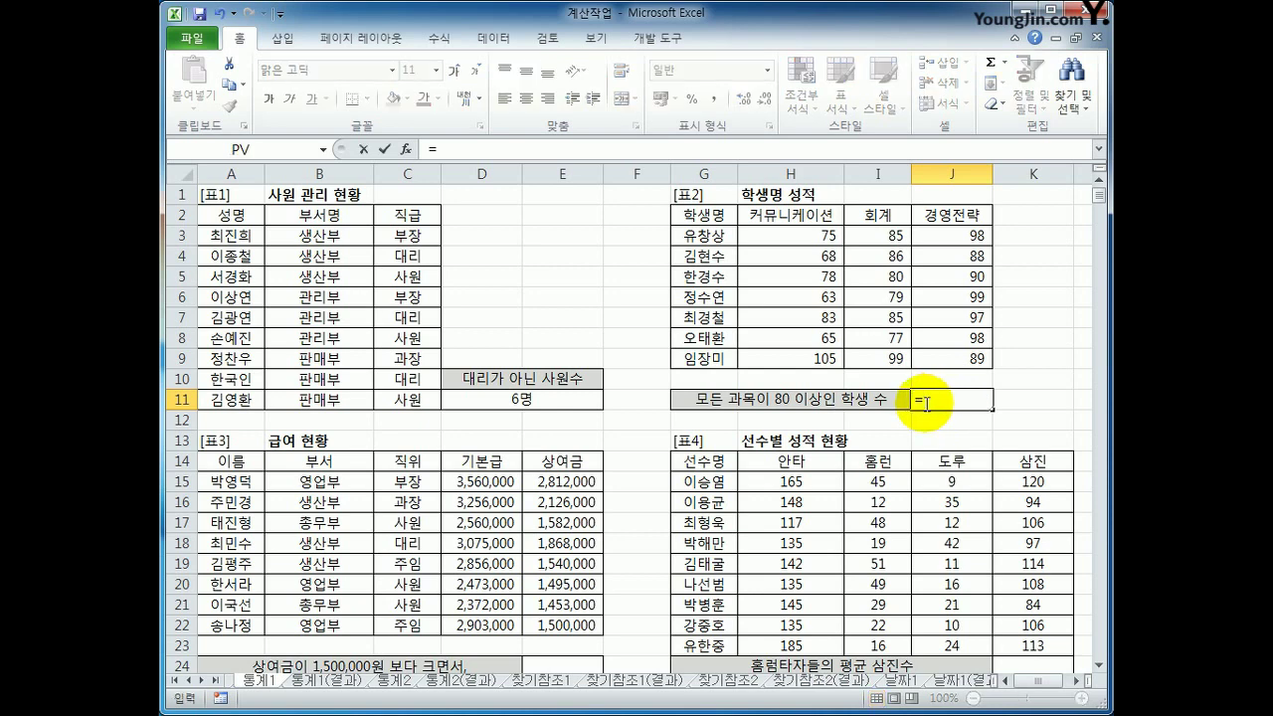
type("c")
key("BackSpace")
type("countif")
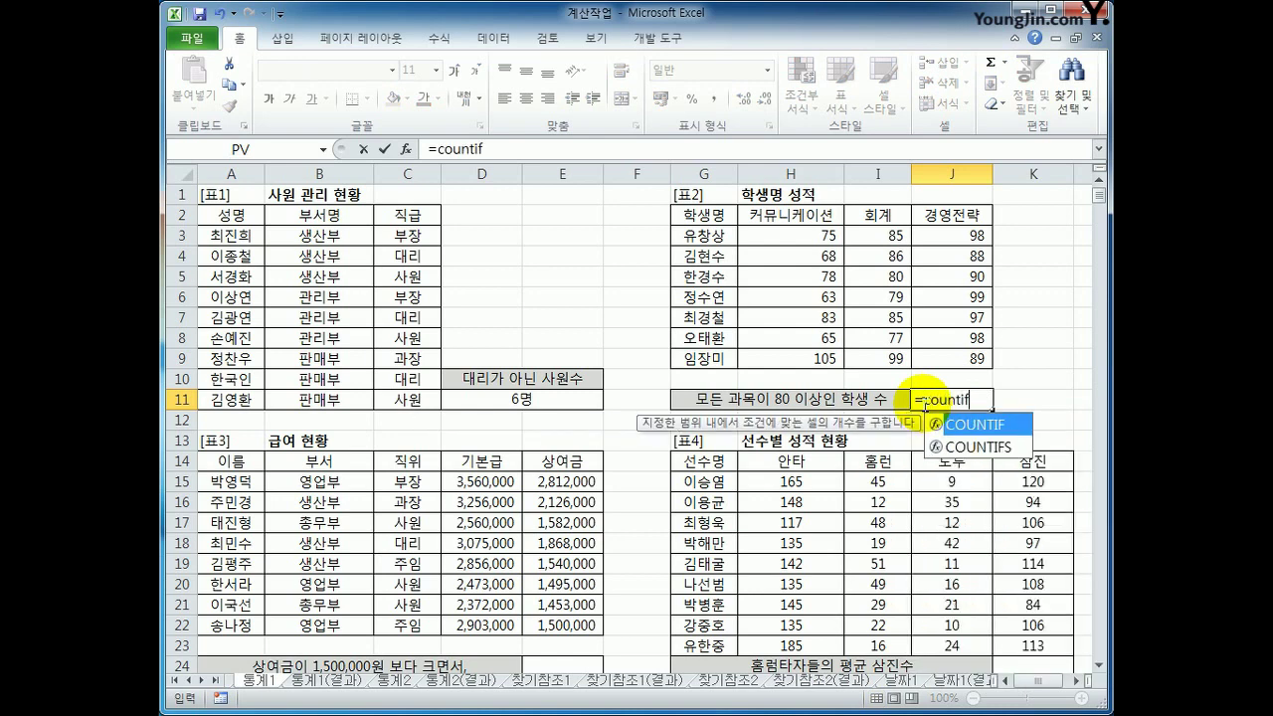
type("s")
key("Tab")
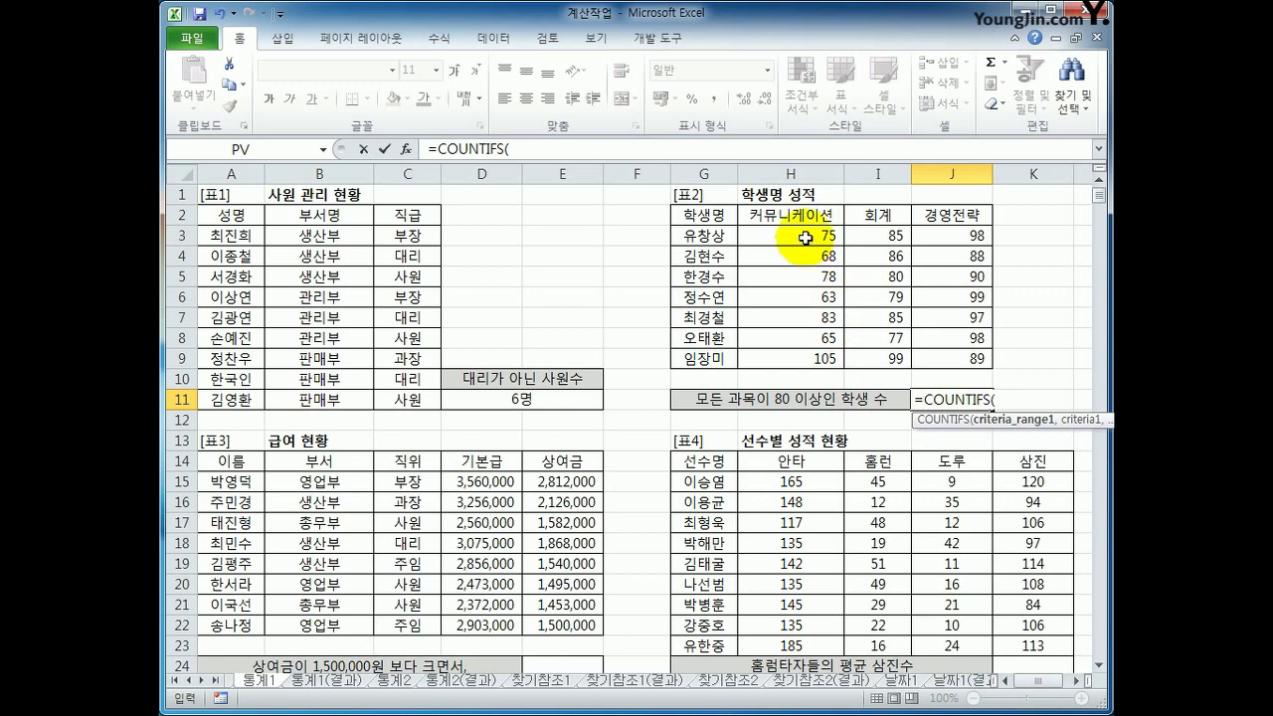
left_click_drag(806, 238, 799, 355)
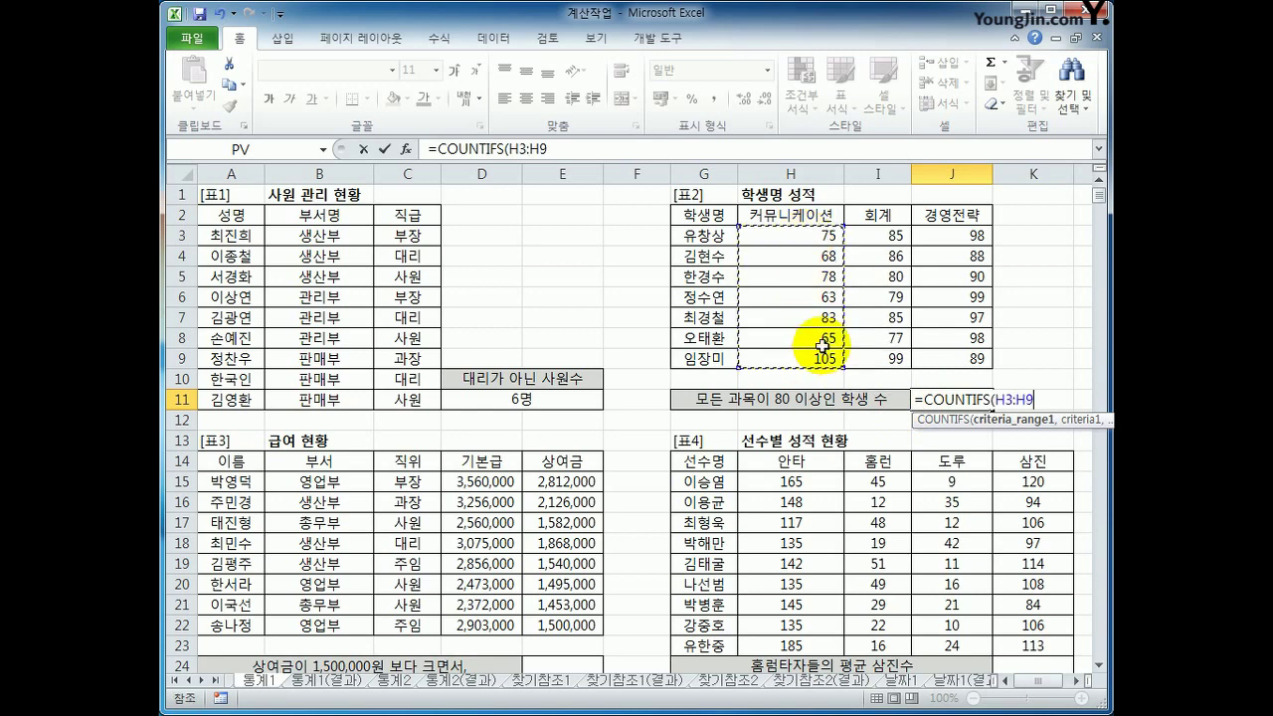
type(",\"")
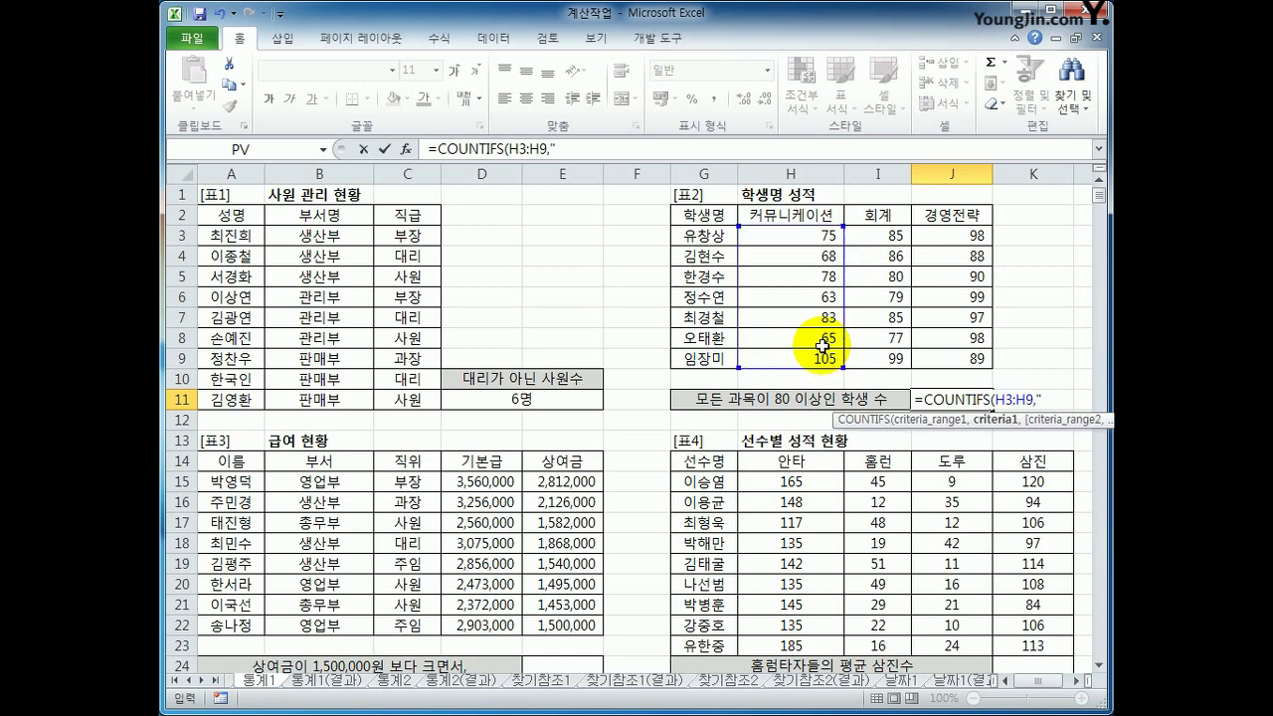
type(">=80\",")
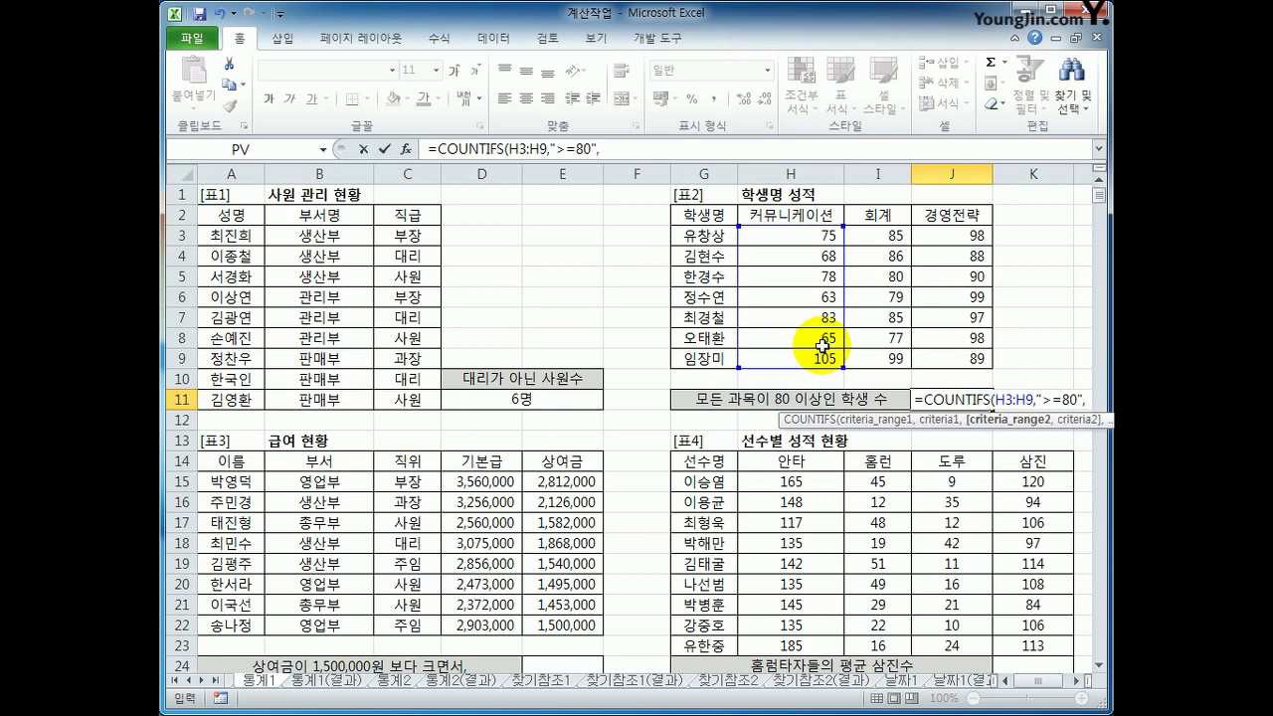
Add the 회계 range I3:I9 with criterion ">=80" as the second COUNTIFS condition.
left_click(878, 235)
left_click_drag(877, 234, 866, 355)
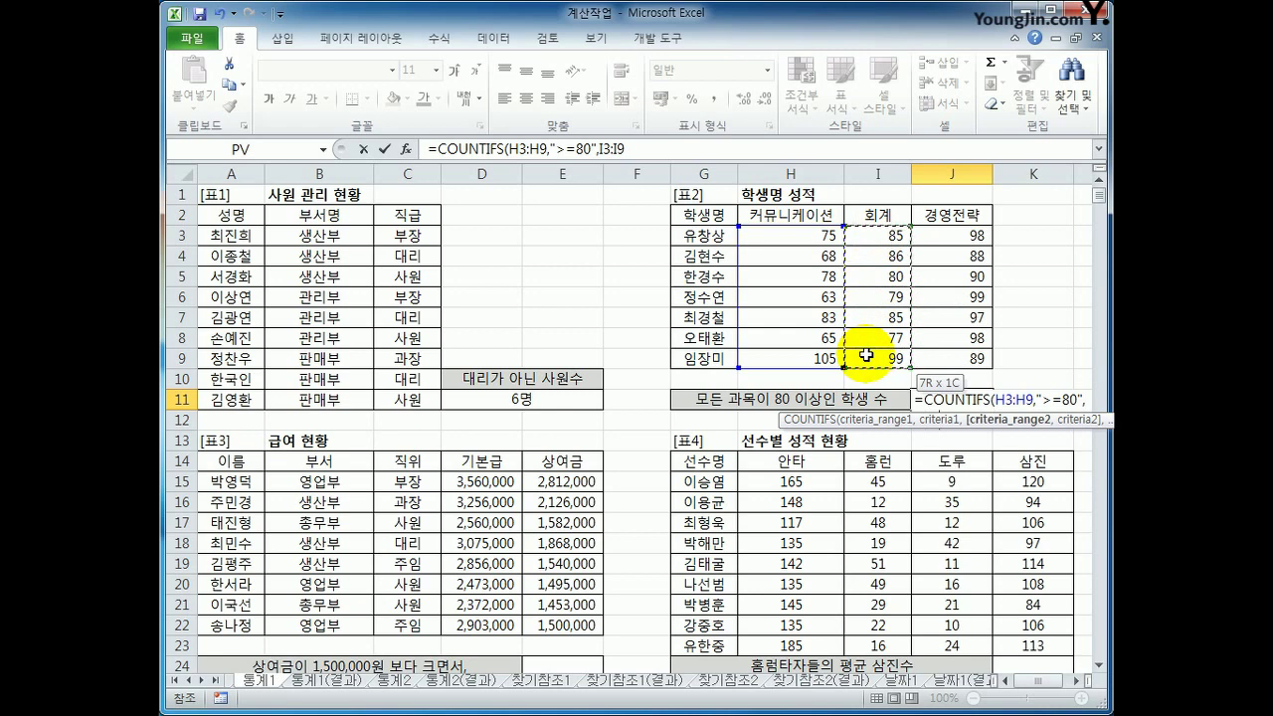
left_click(641, 151)
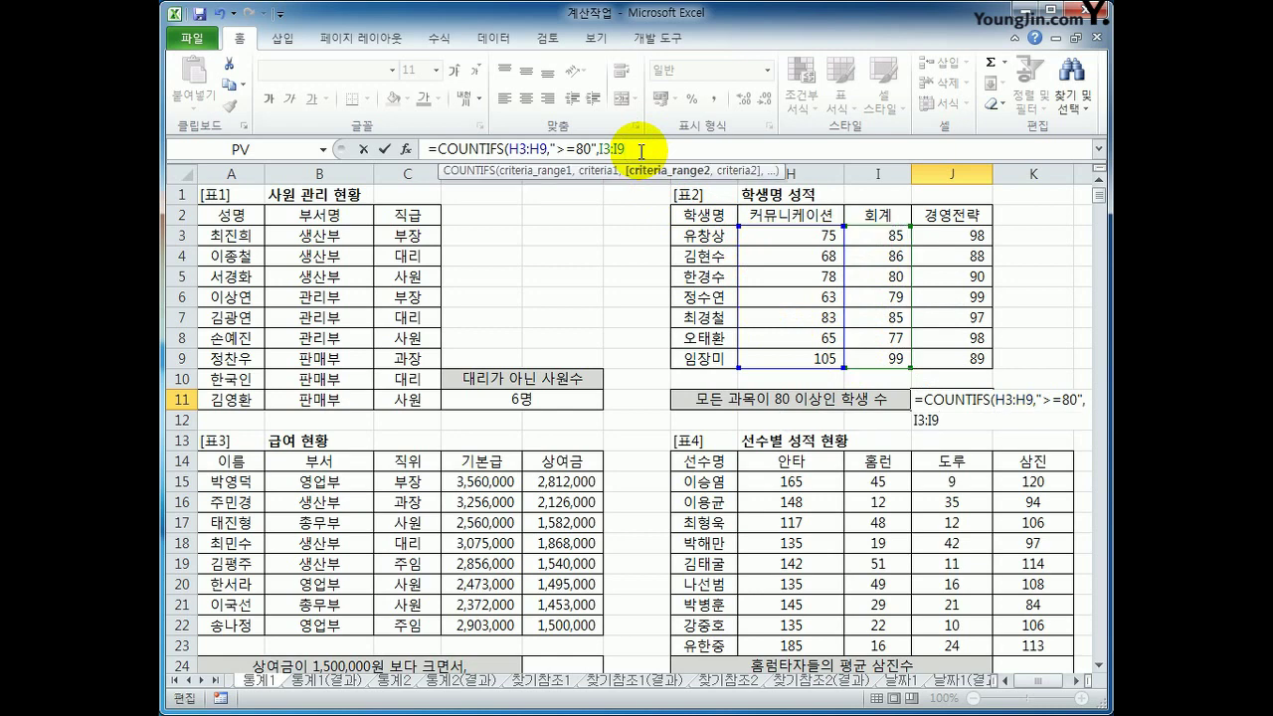
type(",")
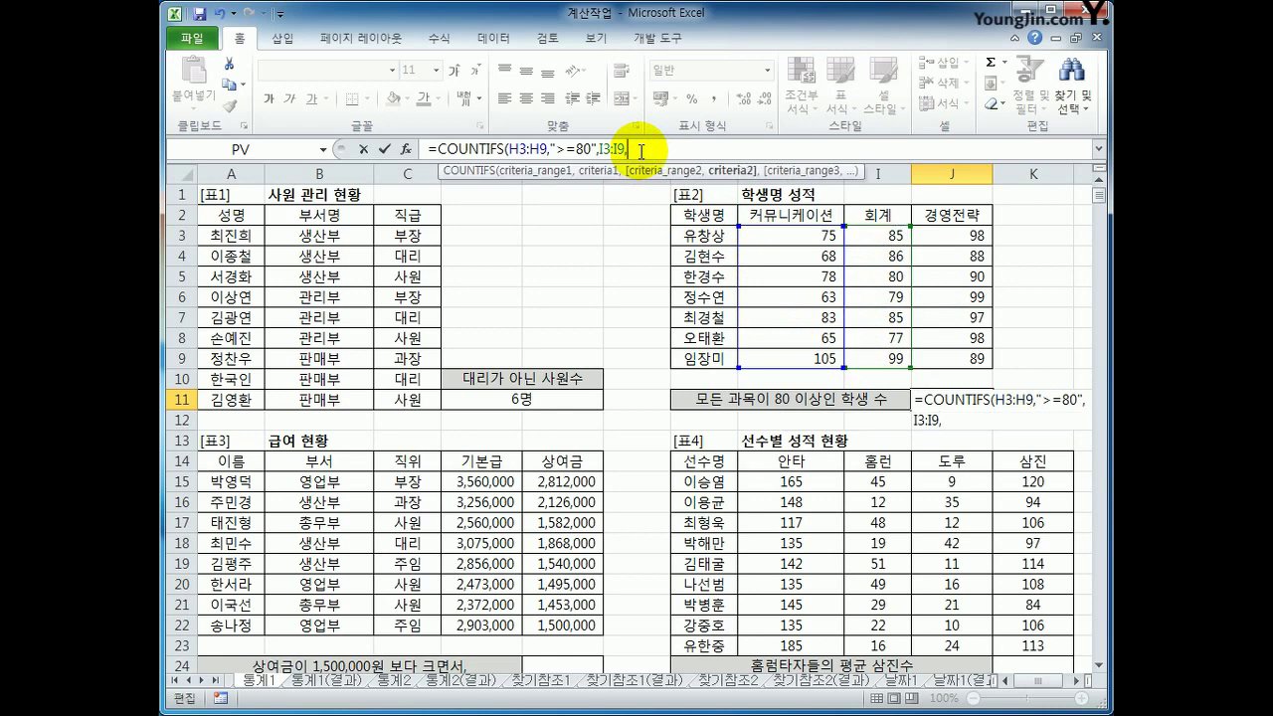
type("\">=80\",")
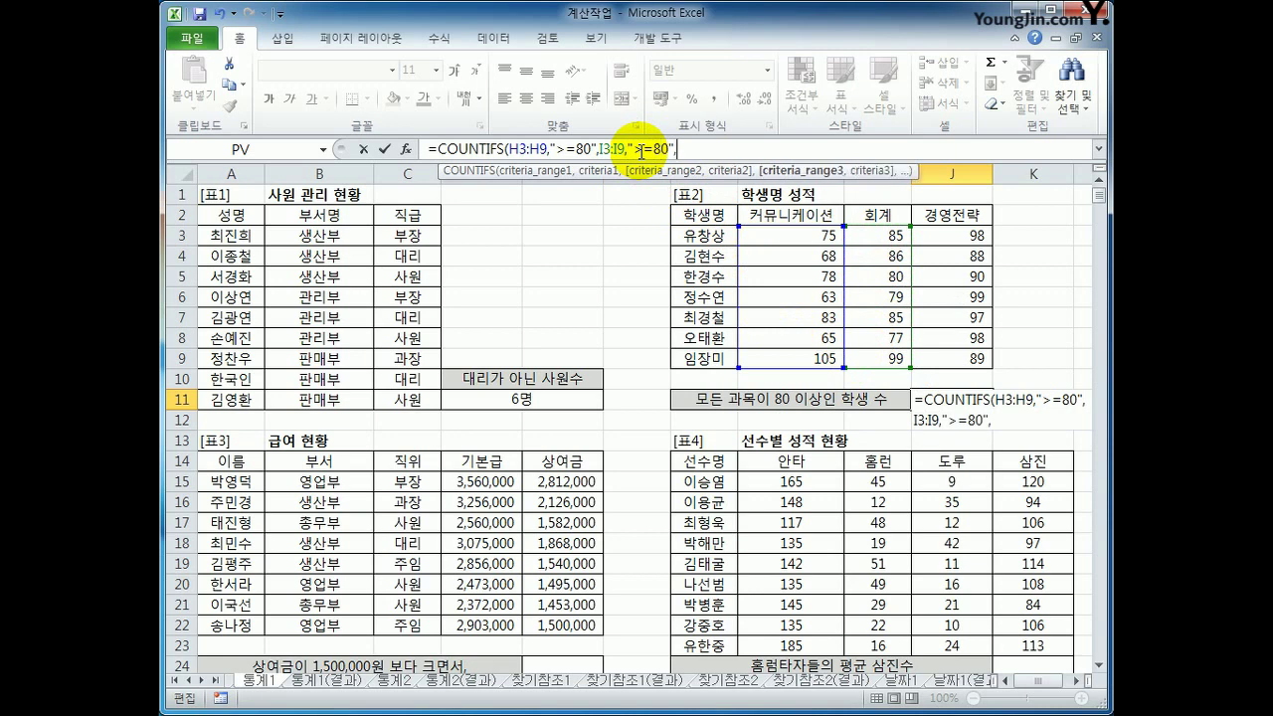
Add the 경영전략 range J3:J9 with criterion ">=80" as the third condition and commit the COUNTIFS formula in J11.
left_click_drag(928, 230, 949, 364)
type(",")
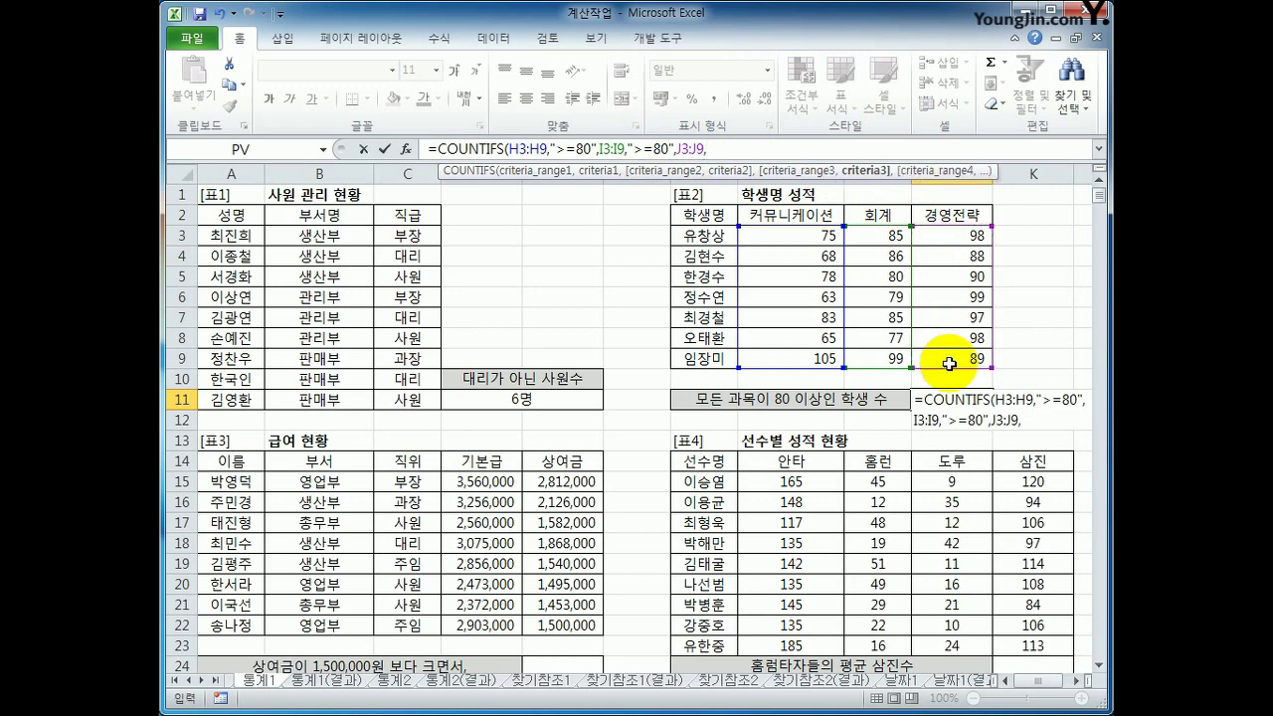
type("\">=80\")")
key("Return")
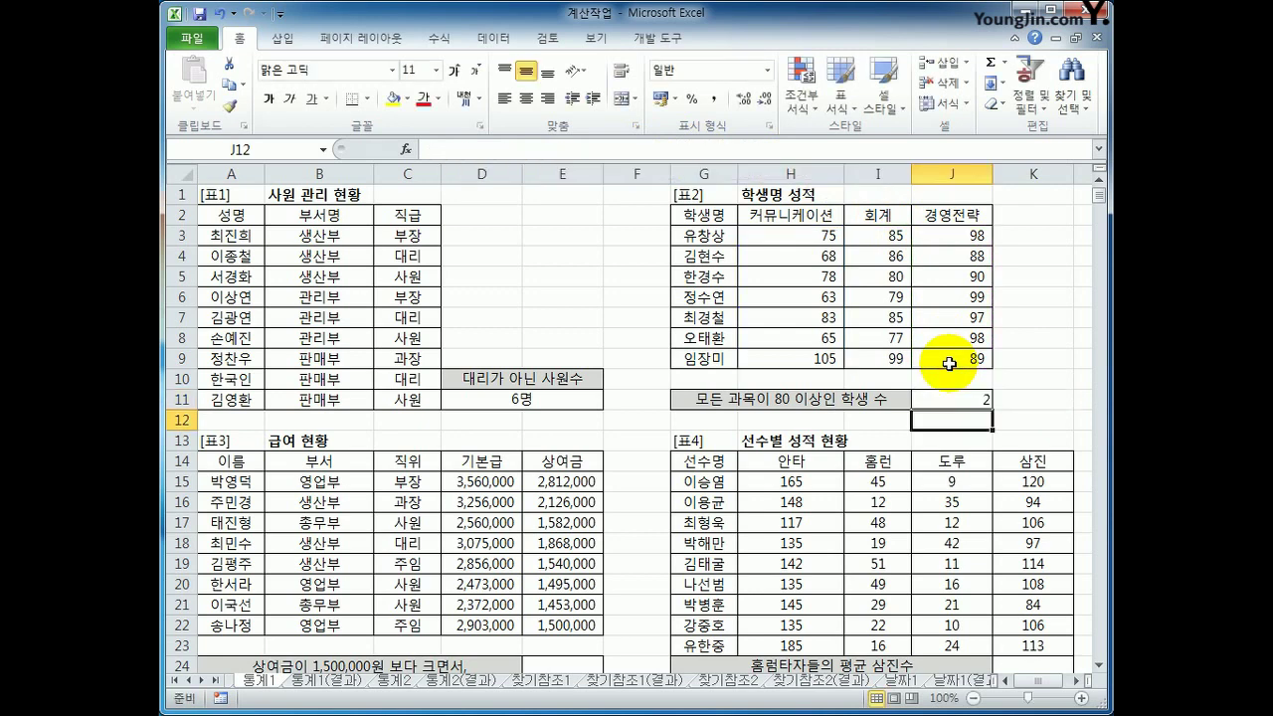
key("Up")
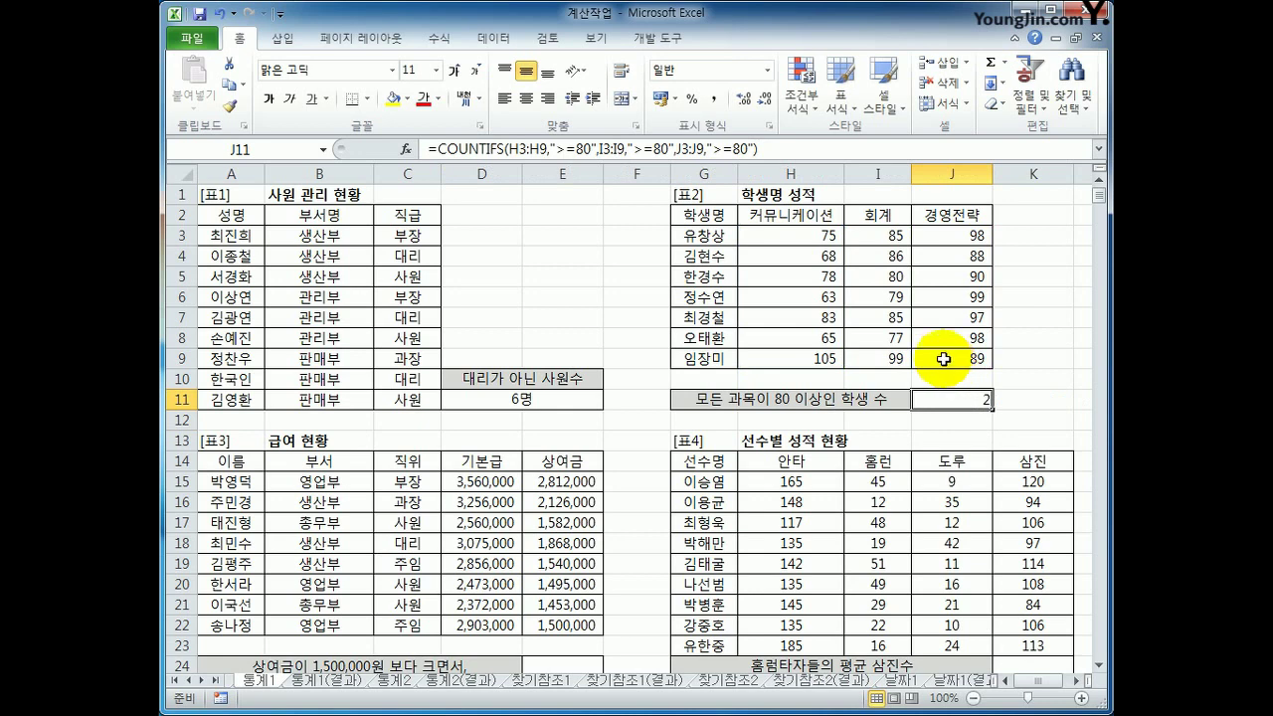
Check the students' scores in H3:J9 row by row against the condition of 80 or more in every subject.
left_click_drag(814, 238, 937, 238)
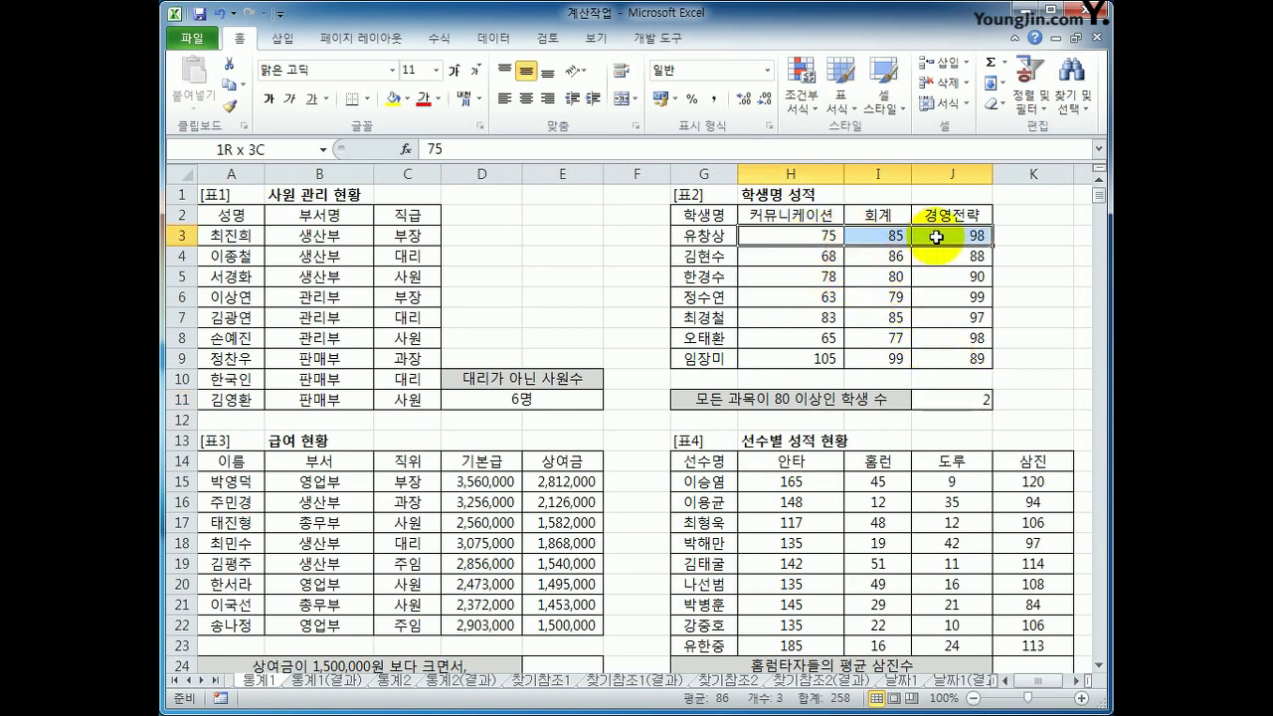
left_click_drag(835, 260, 945, 277)
left_click_drag(799, 296, 974, 288)
left_click_drag(800, 316, 973, 316)
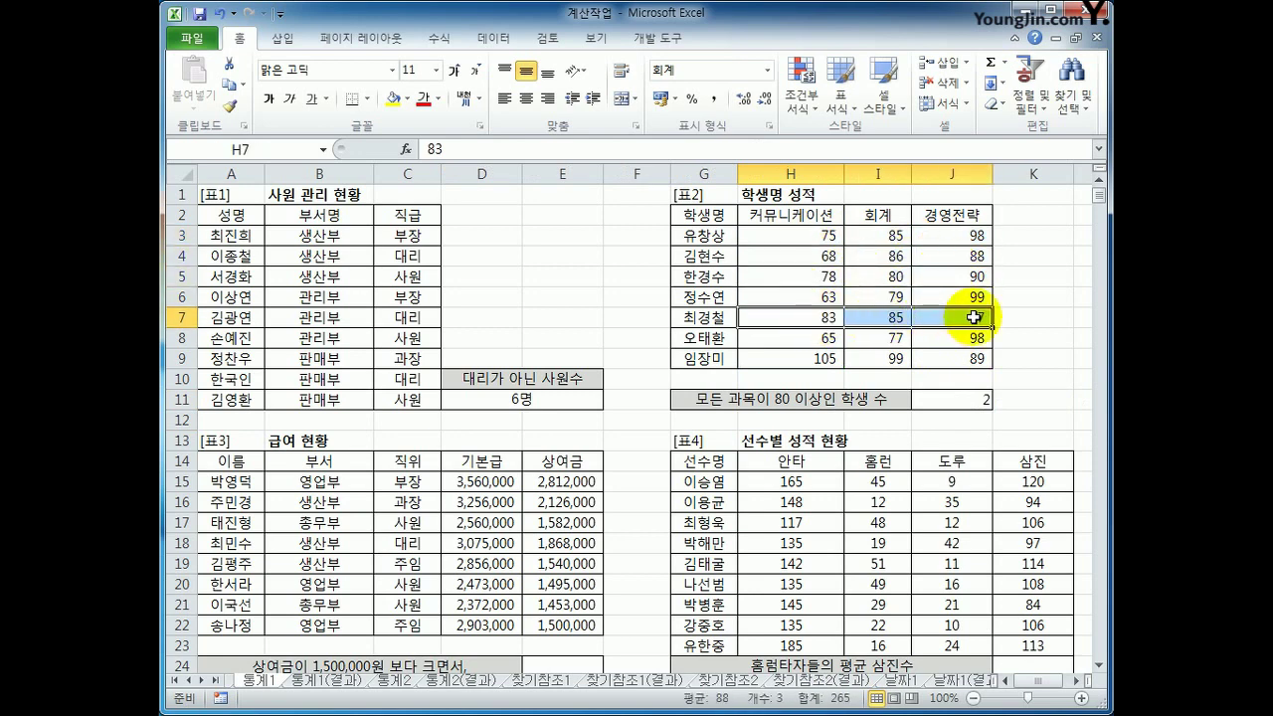
left_click_drag(820, 358, 932, 360)
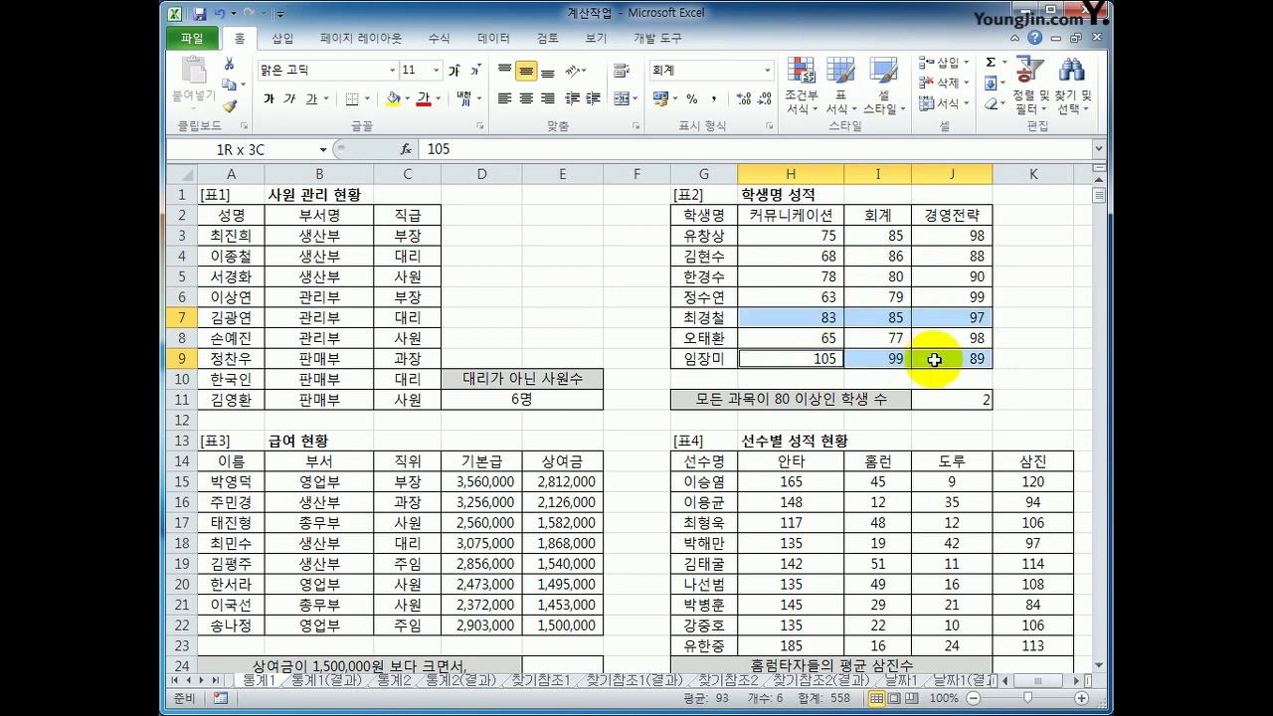
In cell E24, begin a COUNTIFS formula with the 상여금 range E15:E22 and criterion ">1500000".
left_click(958, 404)
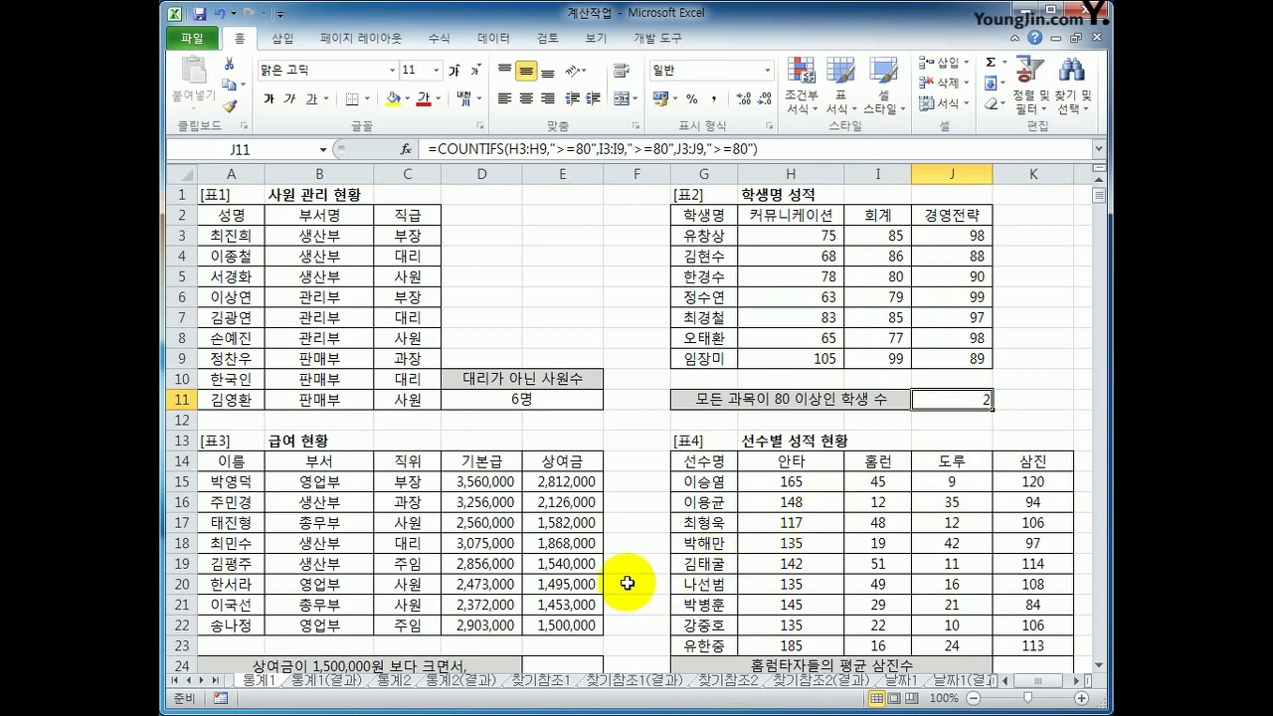
scroll(628, 582, "down", 2)
left_click(583, 555)
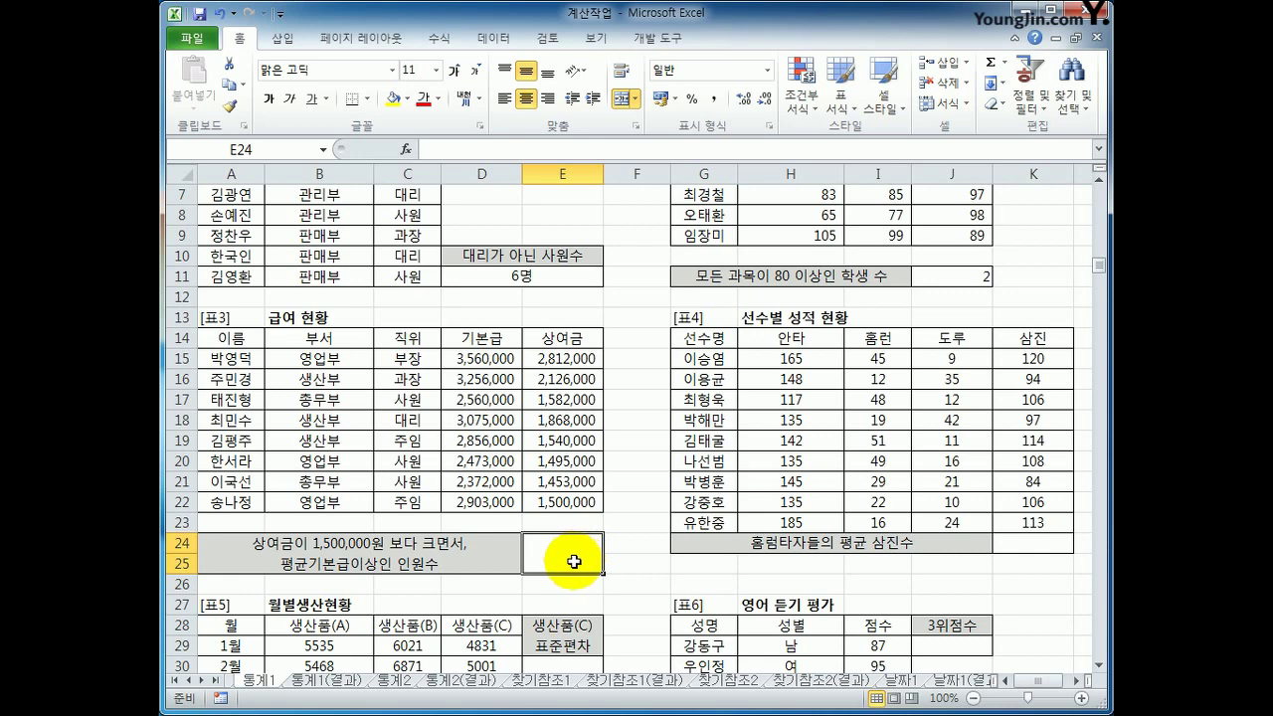
type("=")
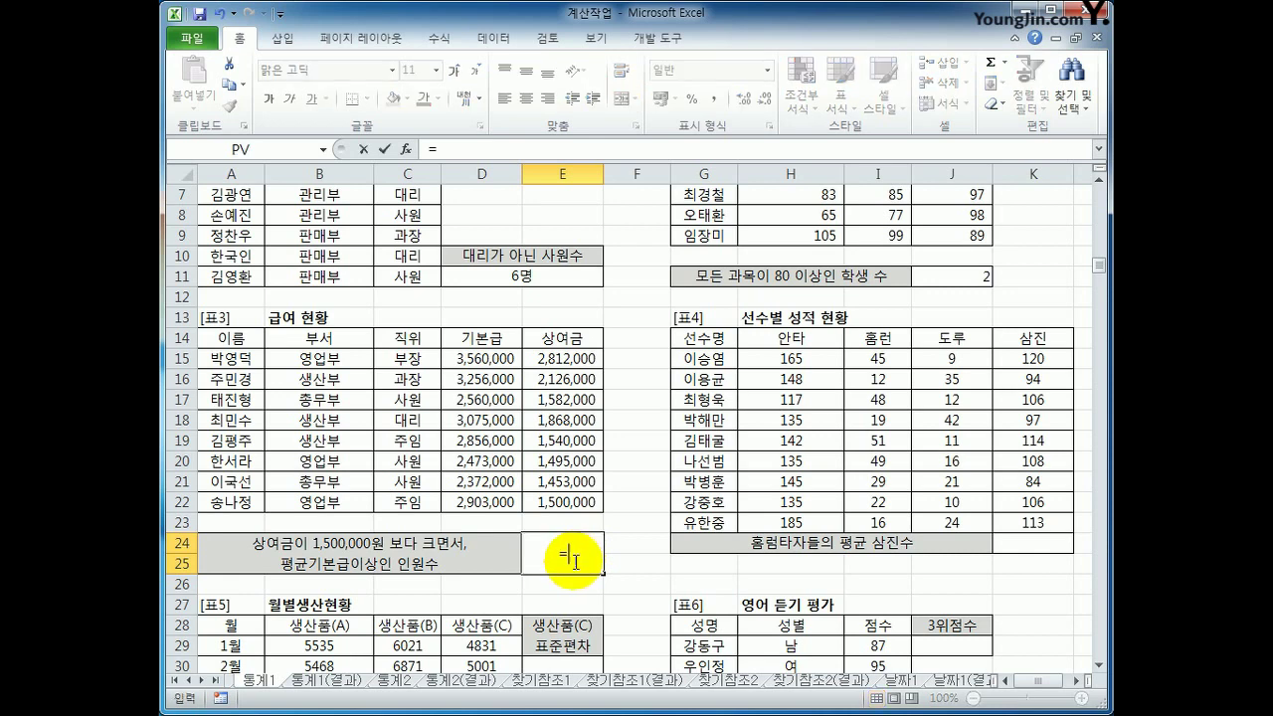
type("count")
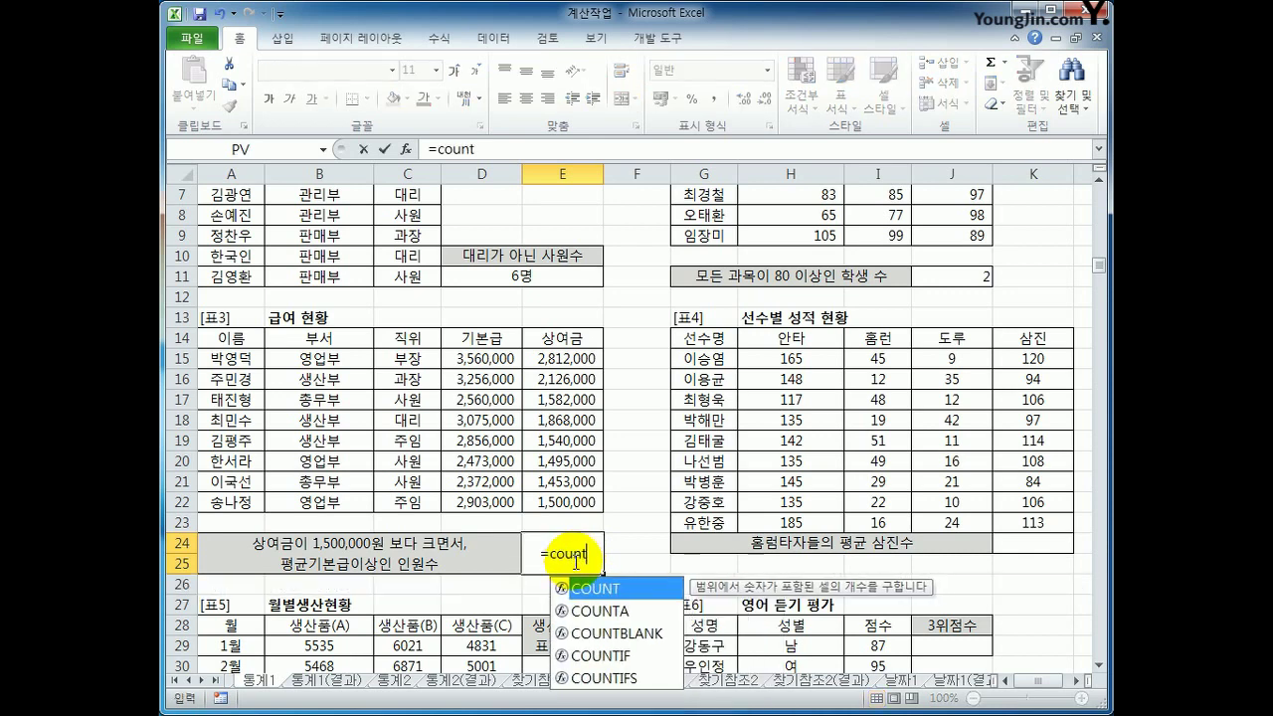
type("ifs(")
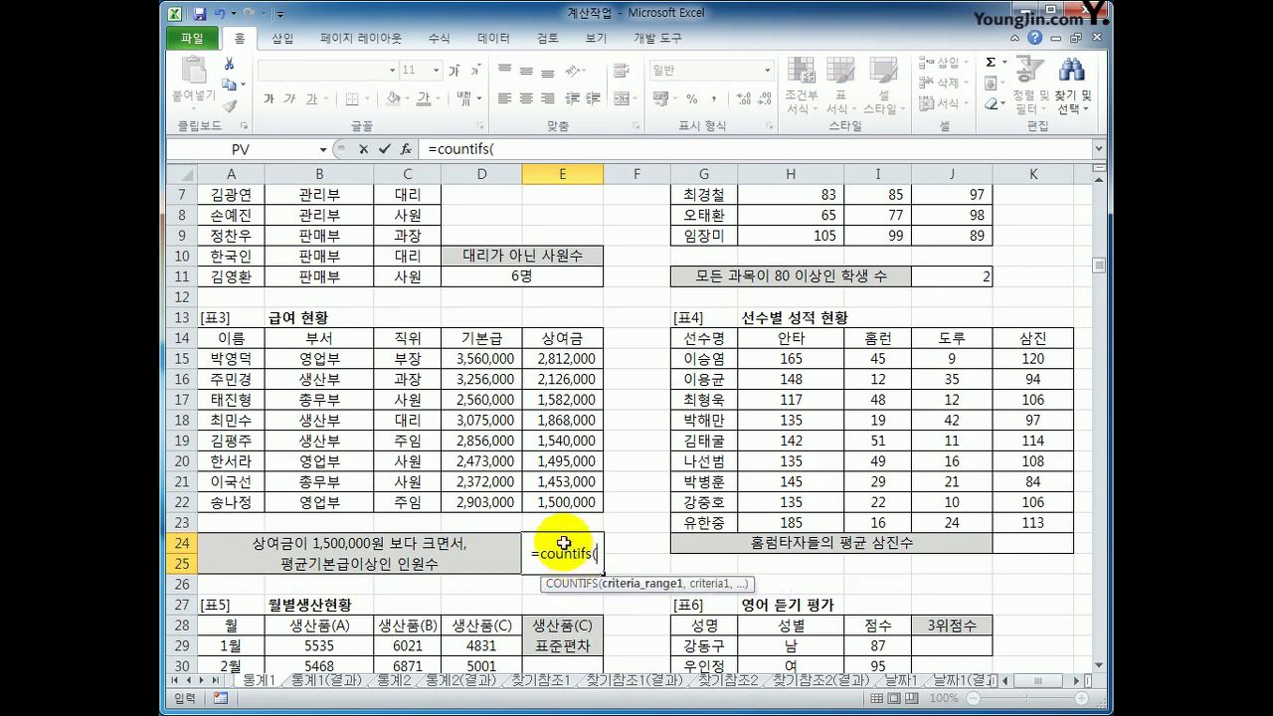
left_click_drag(565, 361, 562, 501)
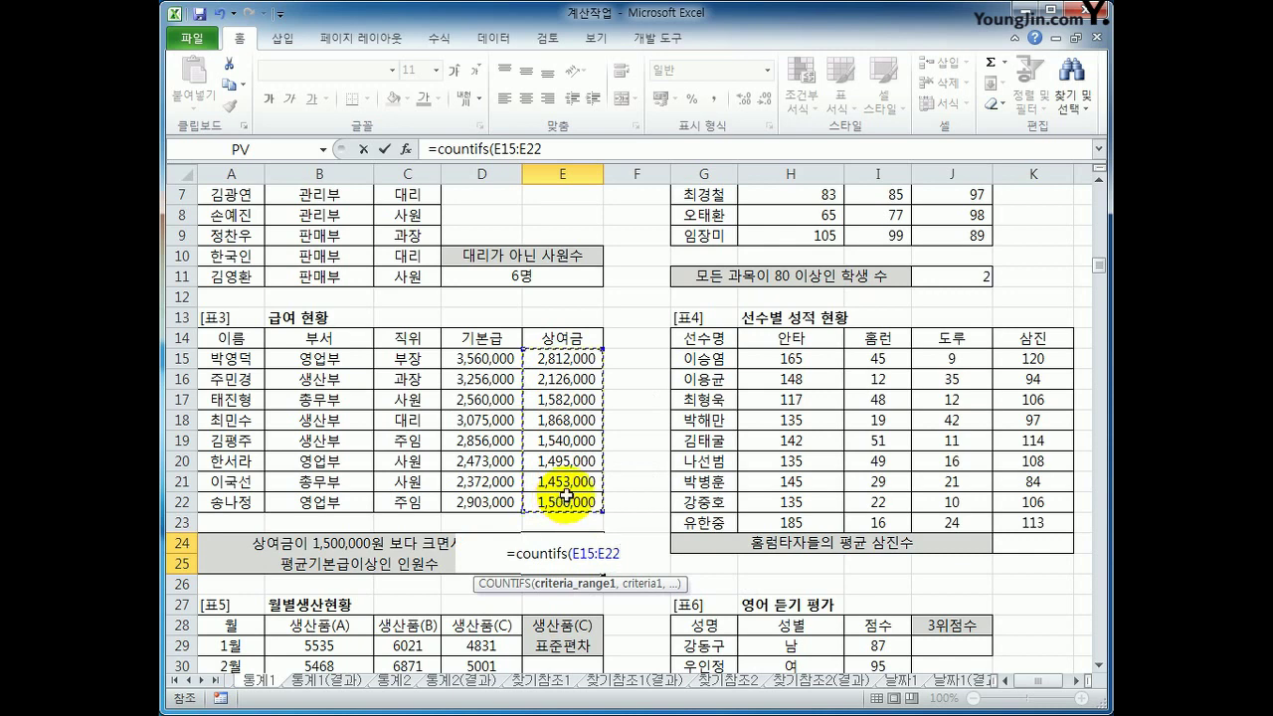
type(",\"")
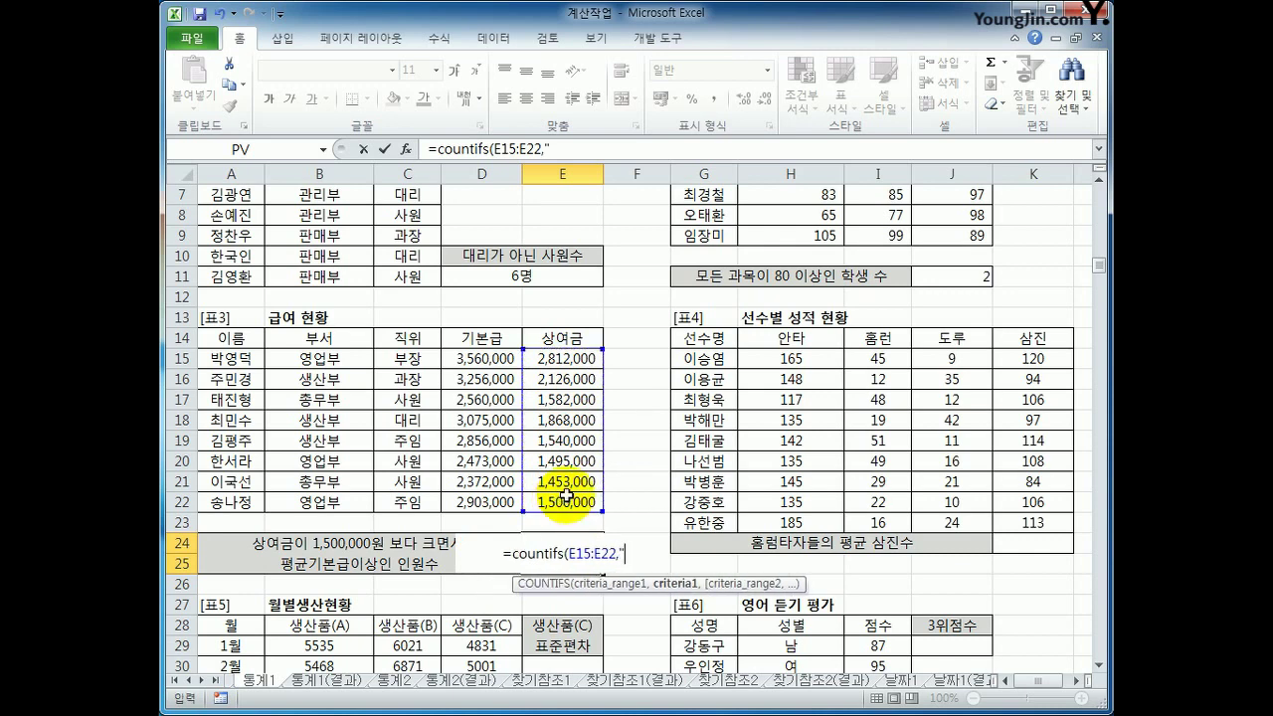
type(">")
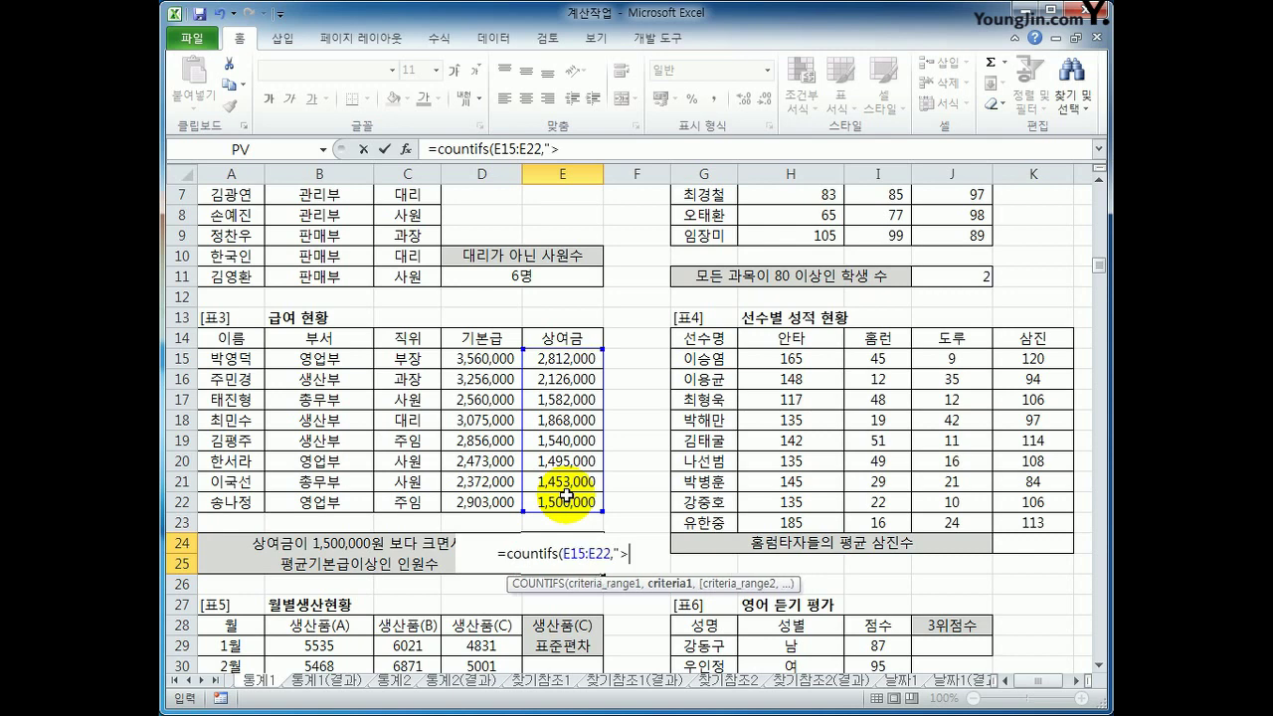
type("1500")
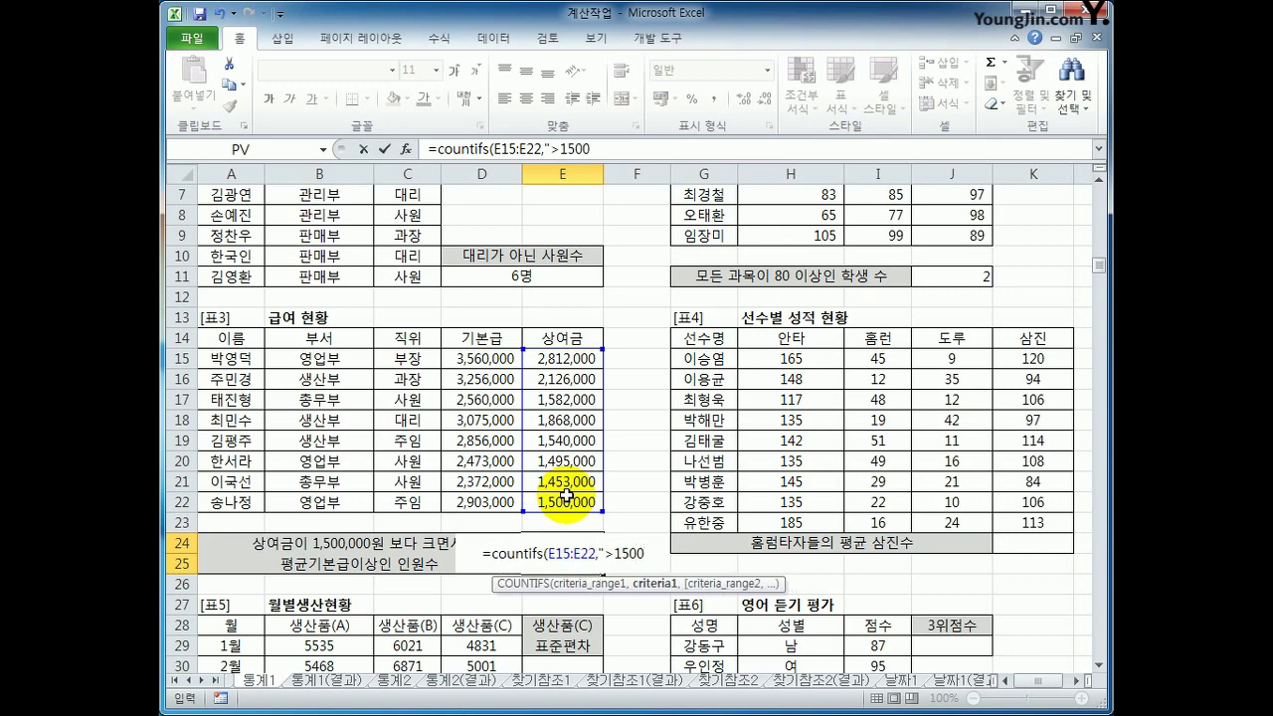
type("000\"")
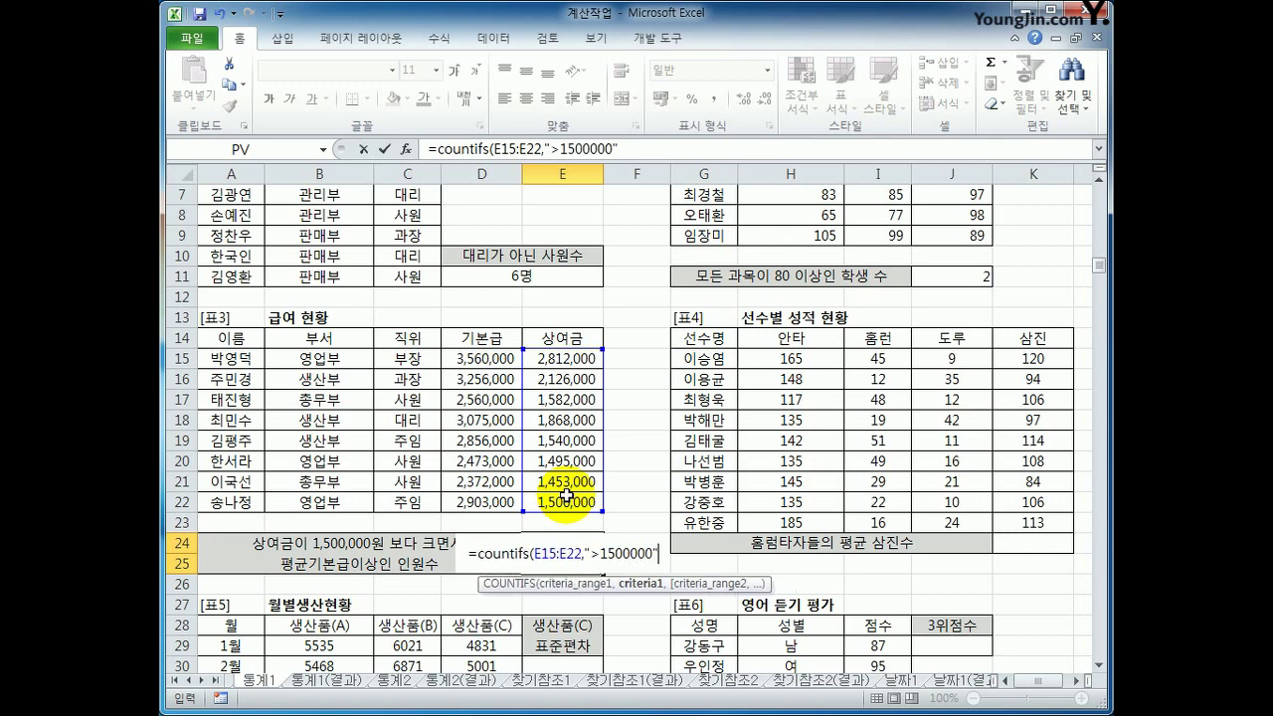
Add the 기본급 range D15:D22 as the second COUNTIFS range and start its criterion with the operator text ">=".
type(",")
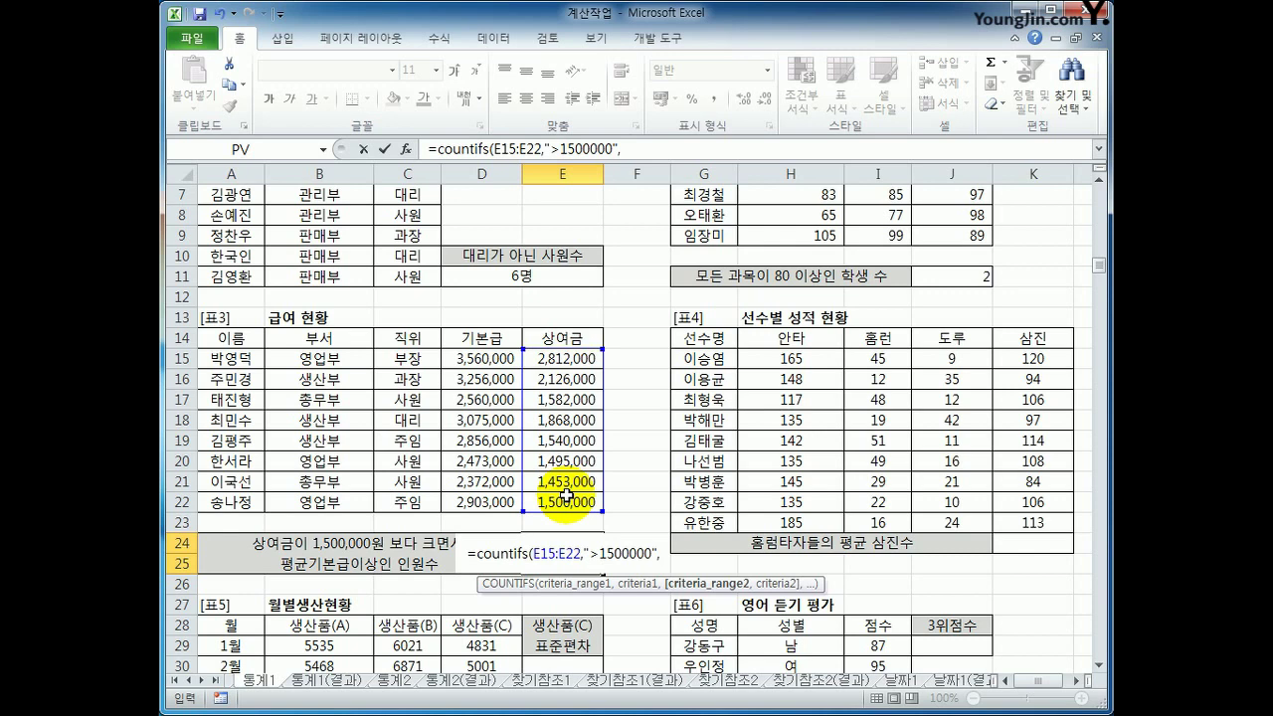
left_click_drag(494, 362, 488, 502)
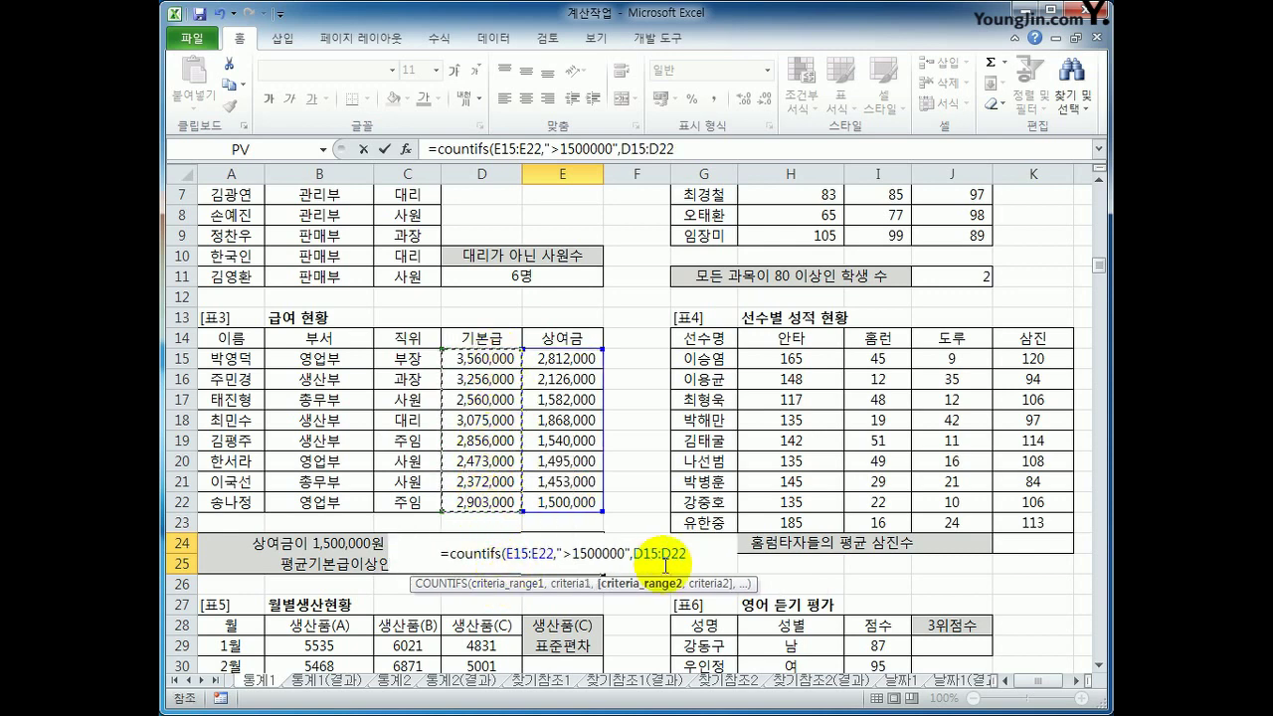
type(",")
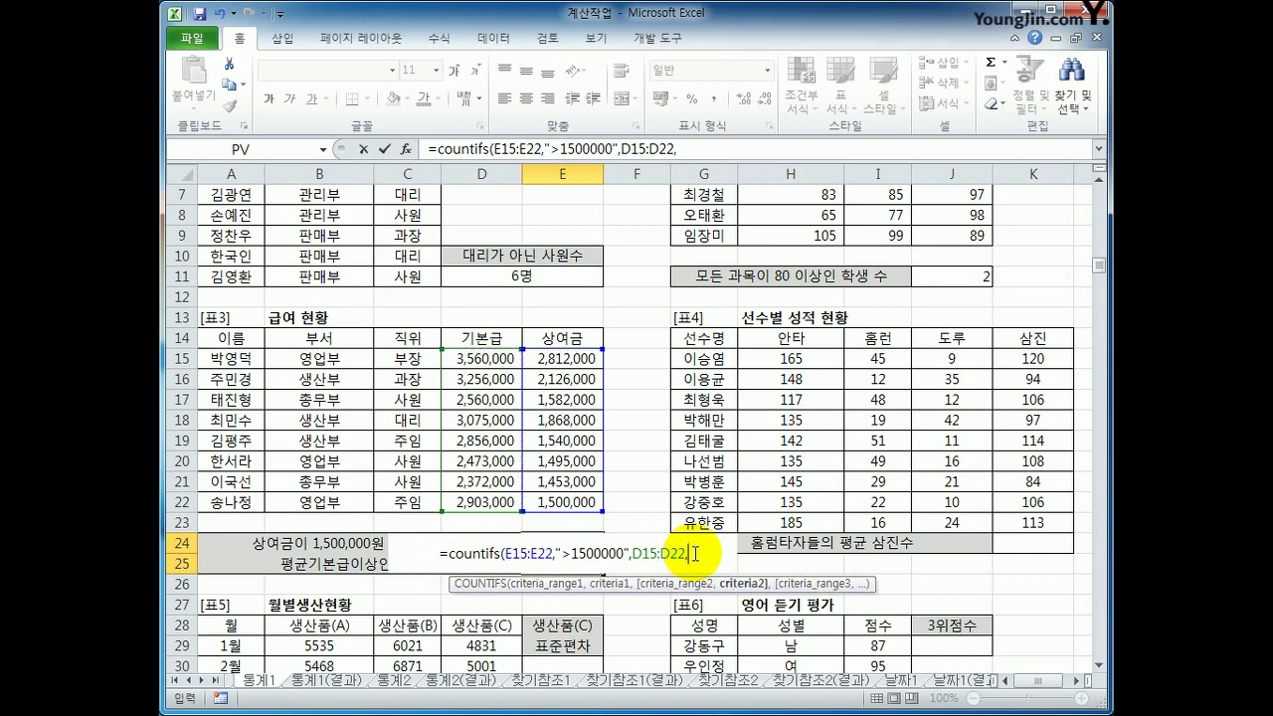
type("\">")
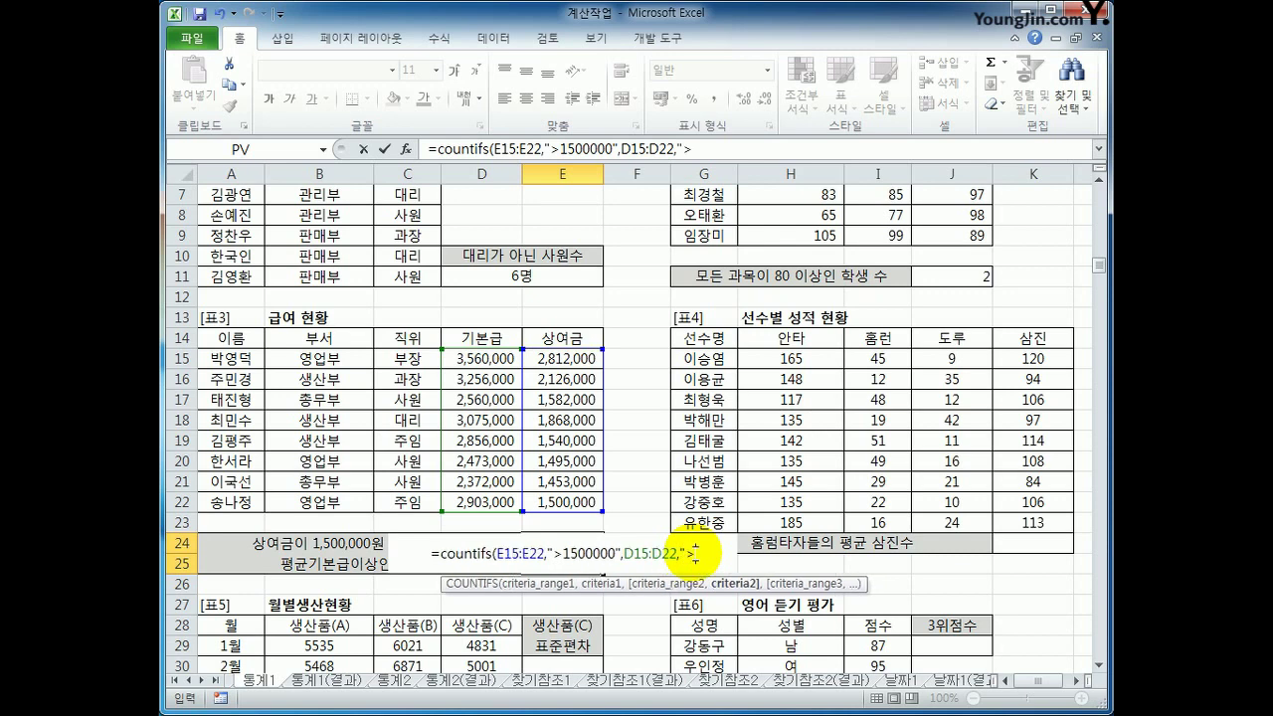
type("=")
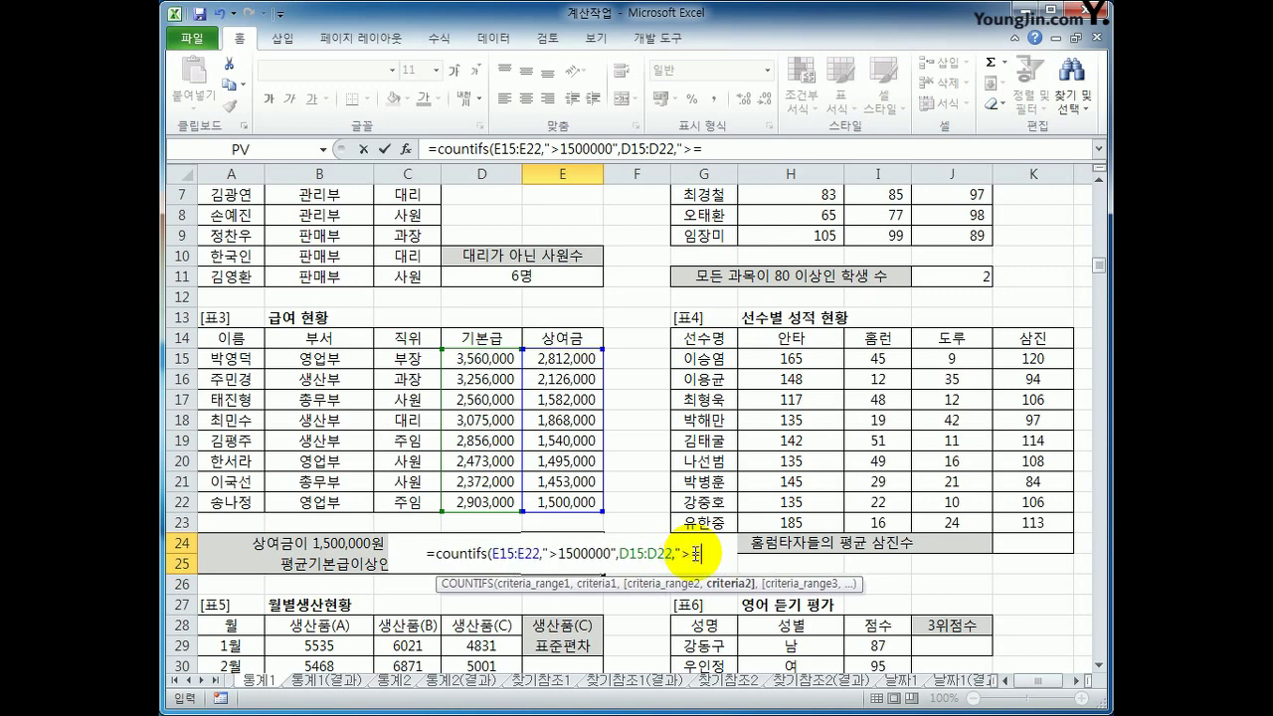
type("\"")
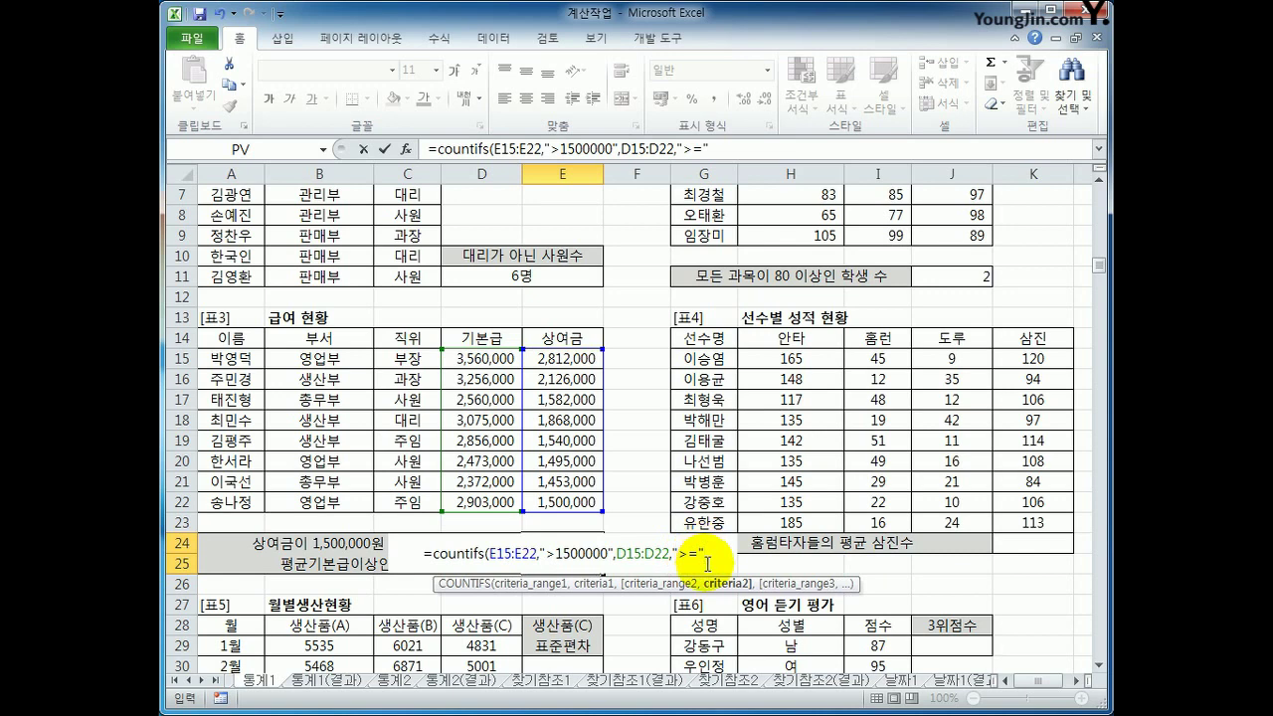
Join the second criterion's operator with & to the average base pay, AVERAGE(D15:D22).
type("&a")
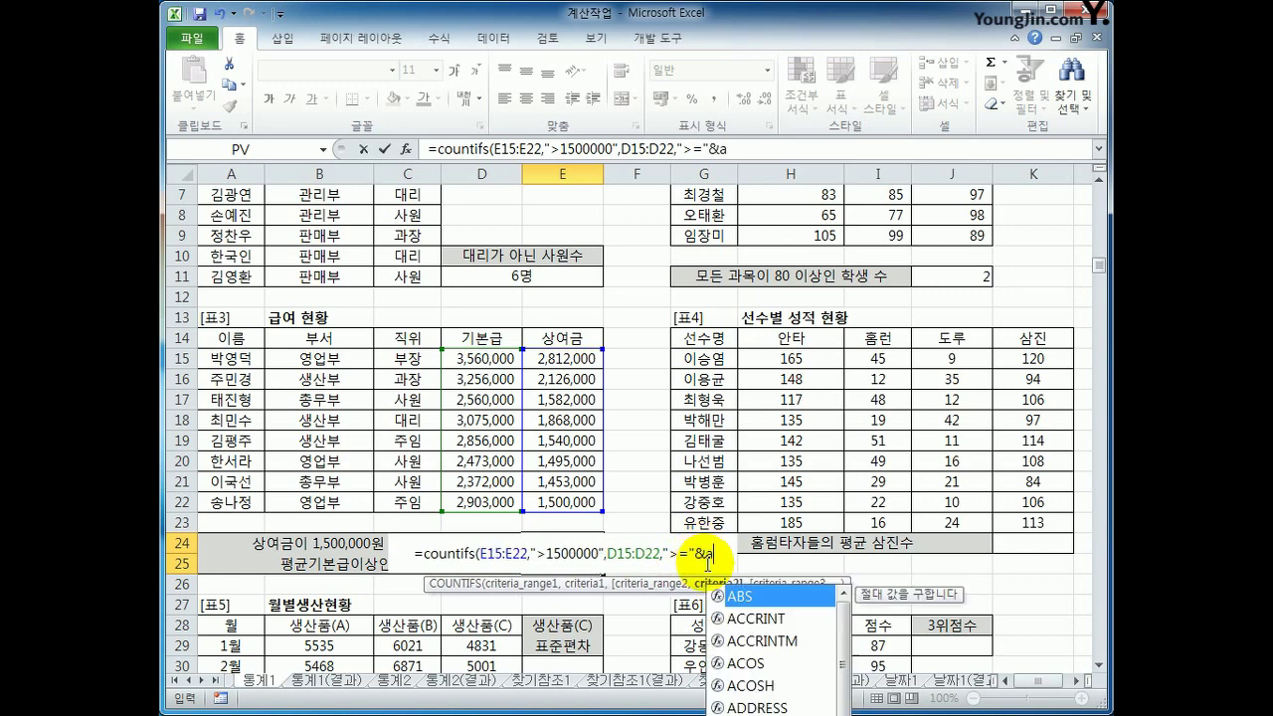
type("ver")
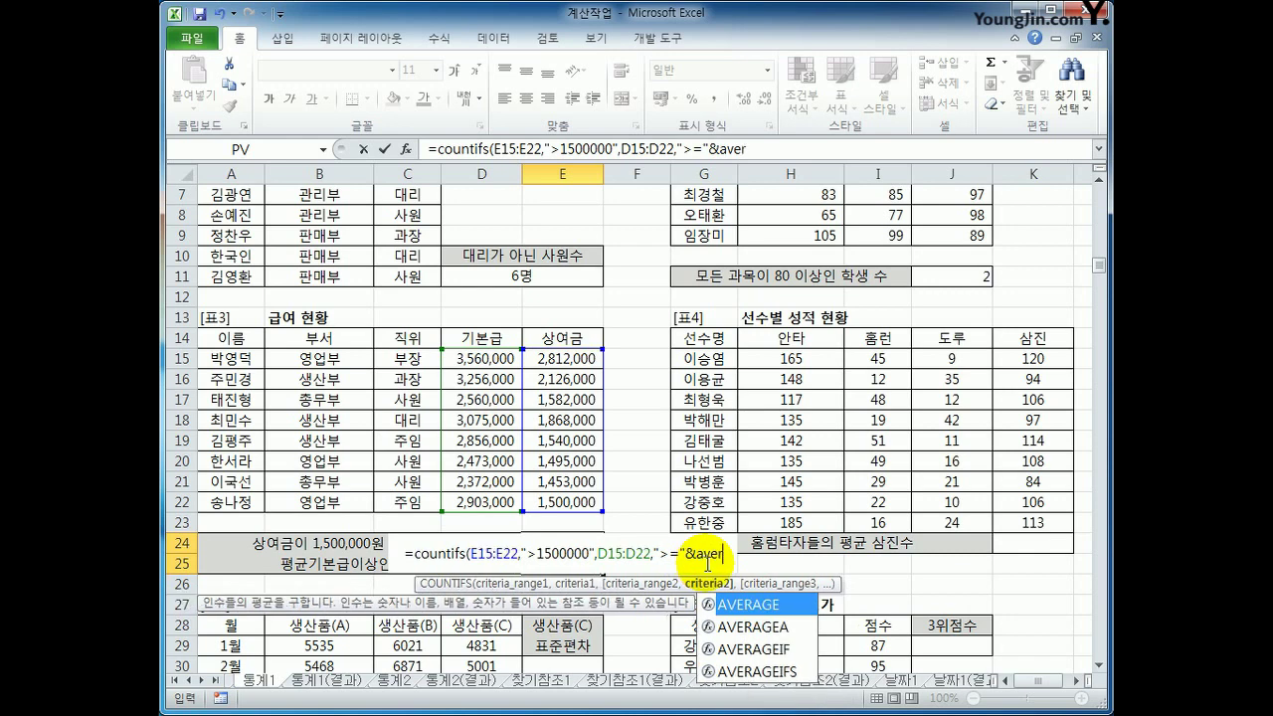
key("Tab")
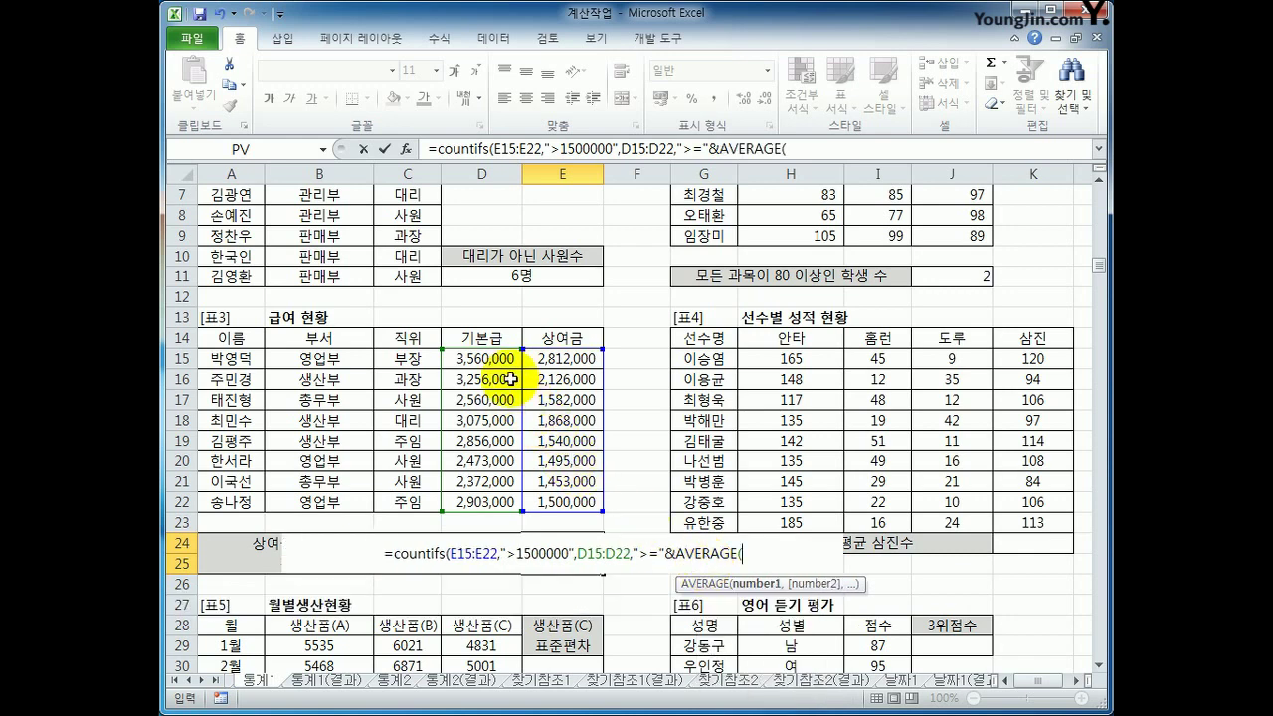
left_click_drag(500, 361, 500, 504)
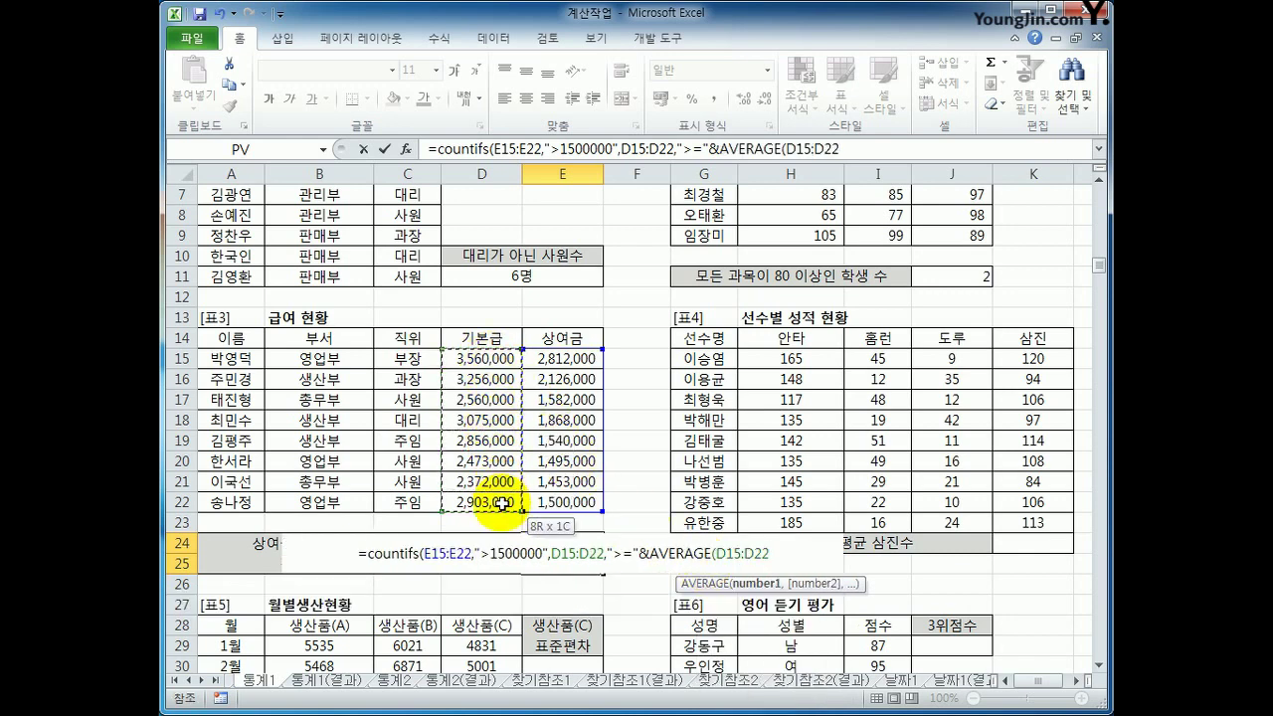
type(")")
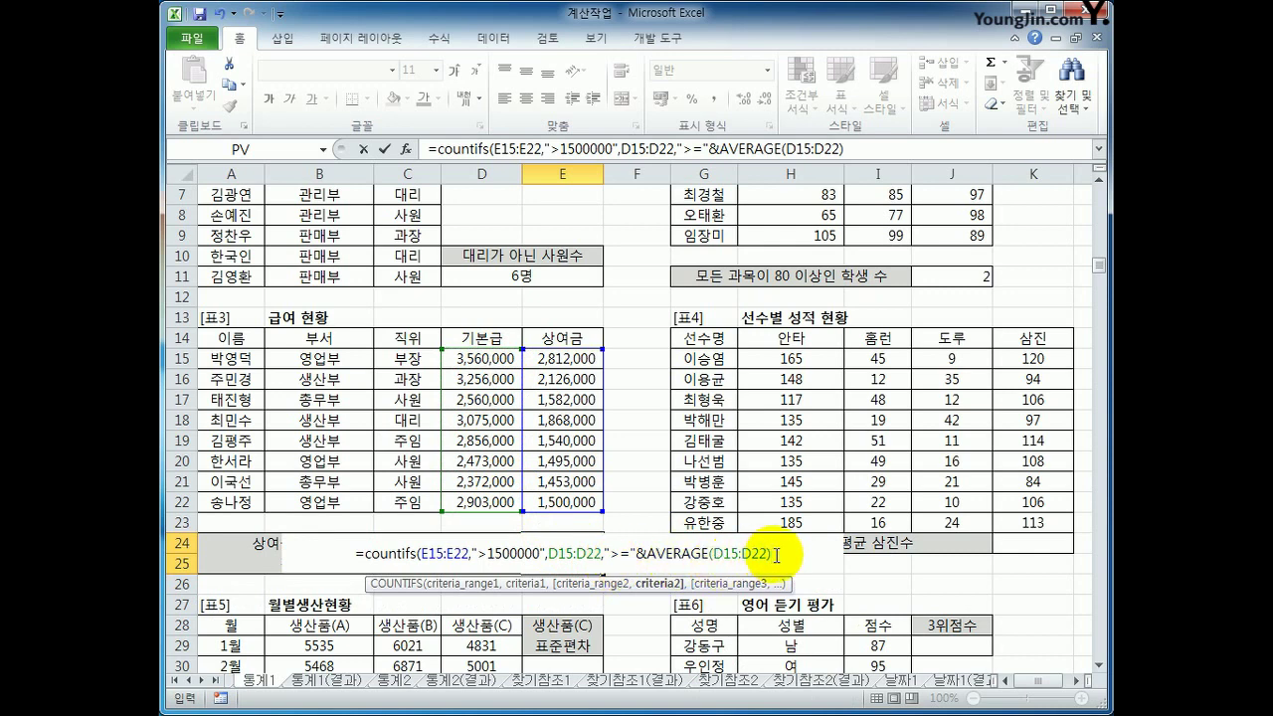
Close the COUNTIFS function, append &"명" as the unit and commit the formula in E24.
type(")")
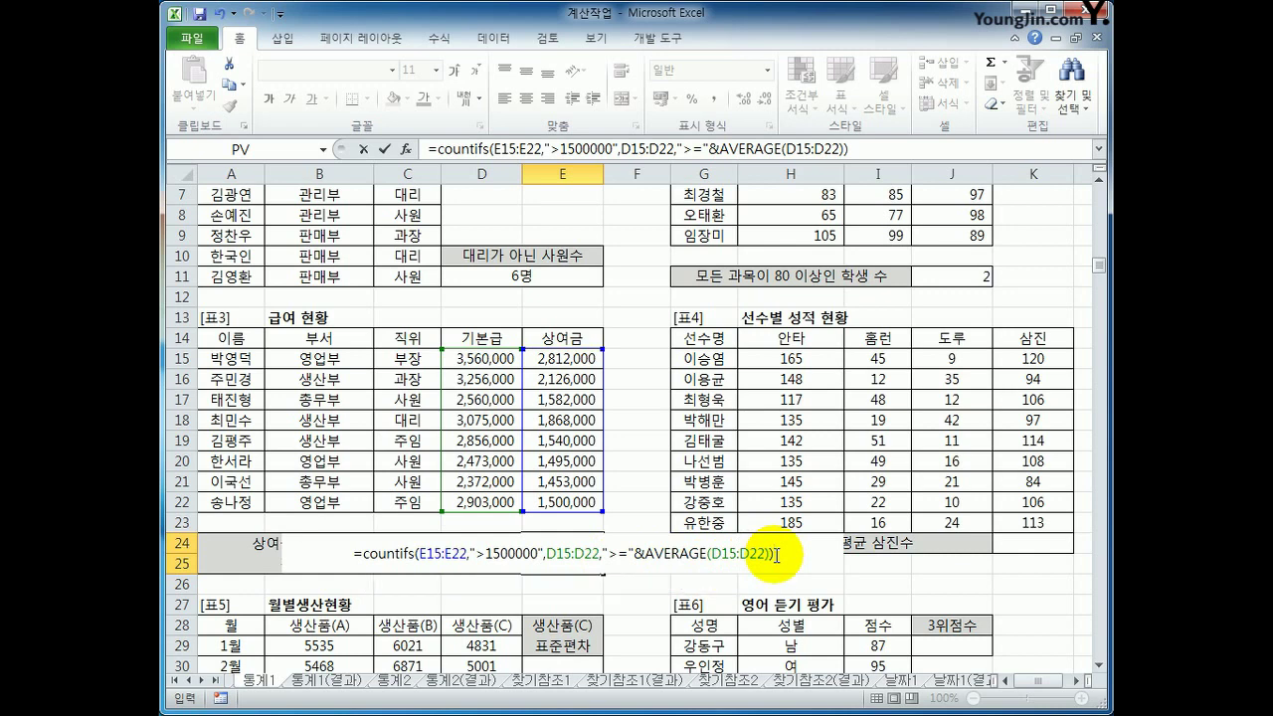
type("&")
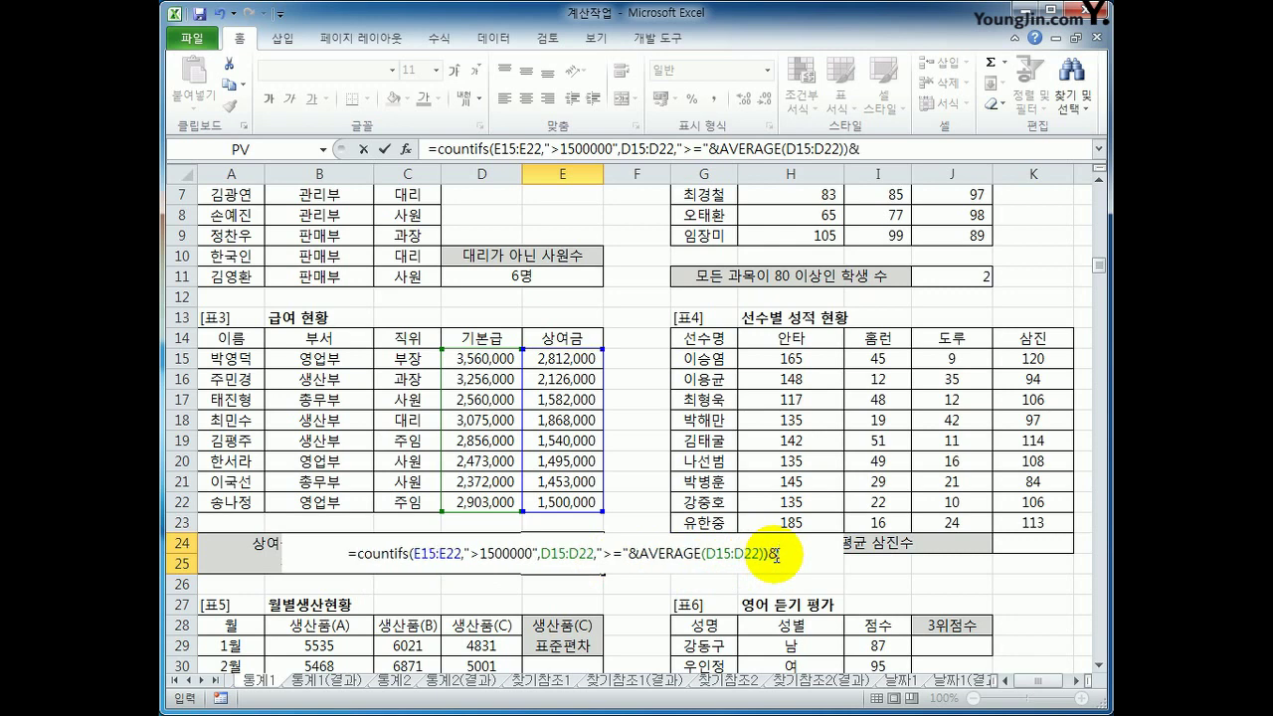
type("\"")
type("명\"")
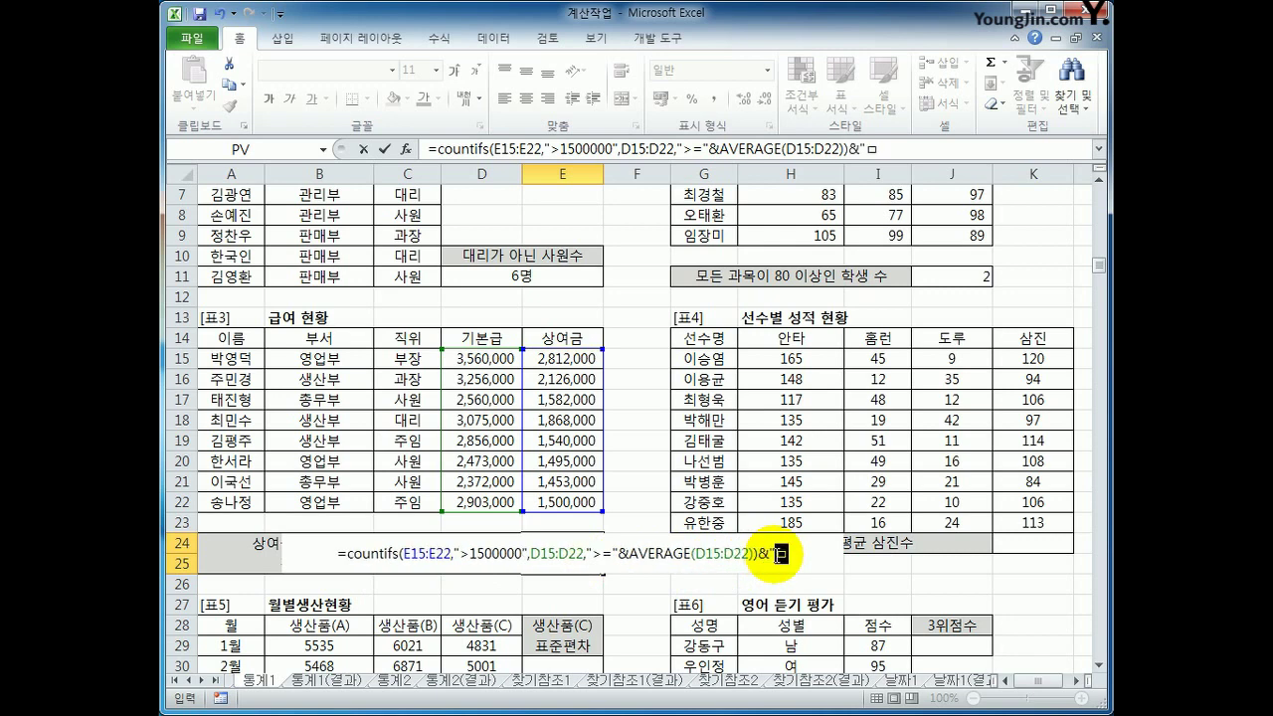
key("Return")
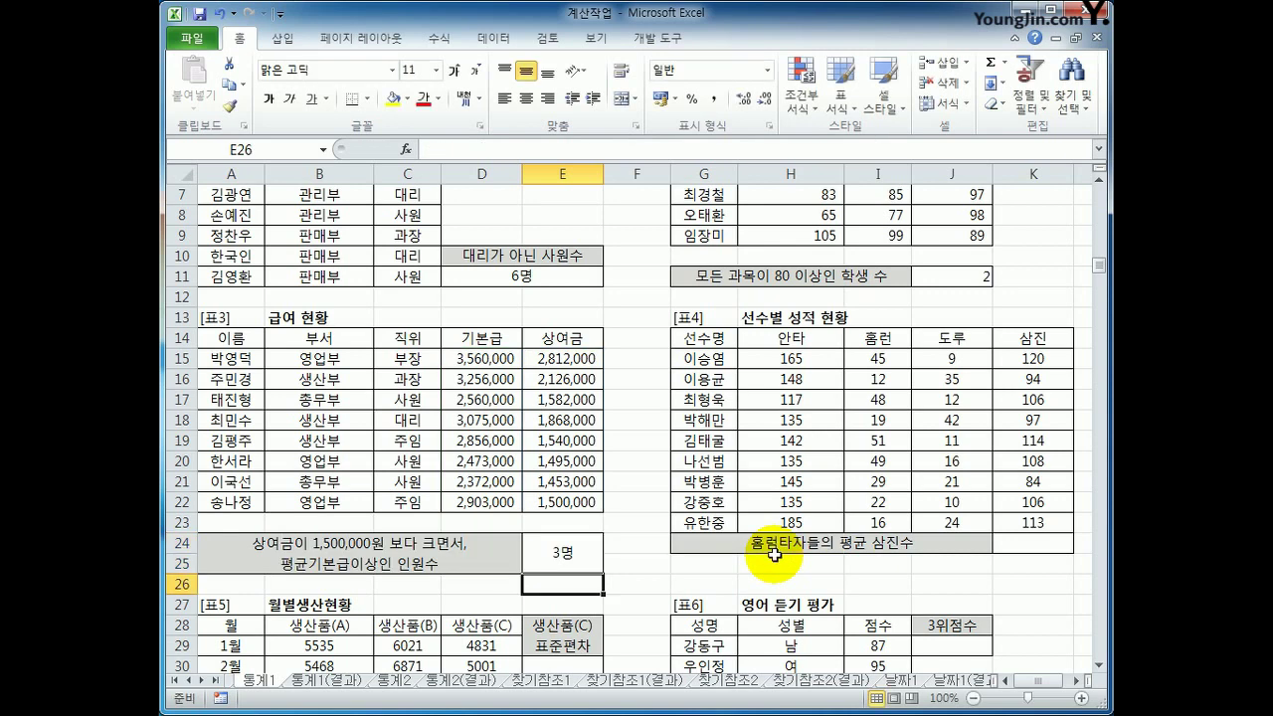
left_click(557, 550)
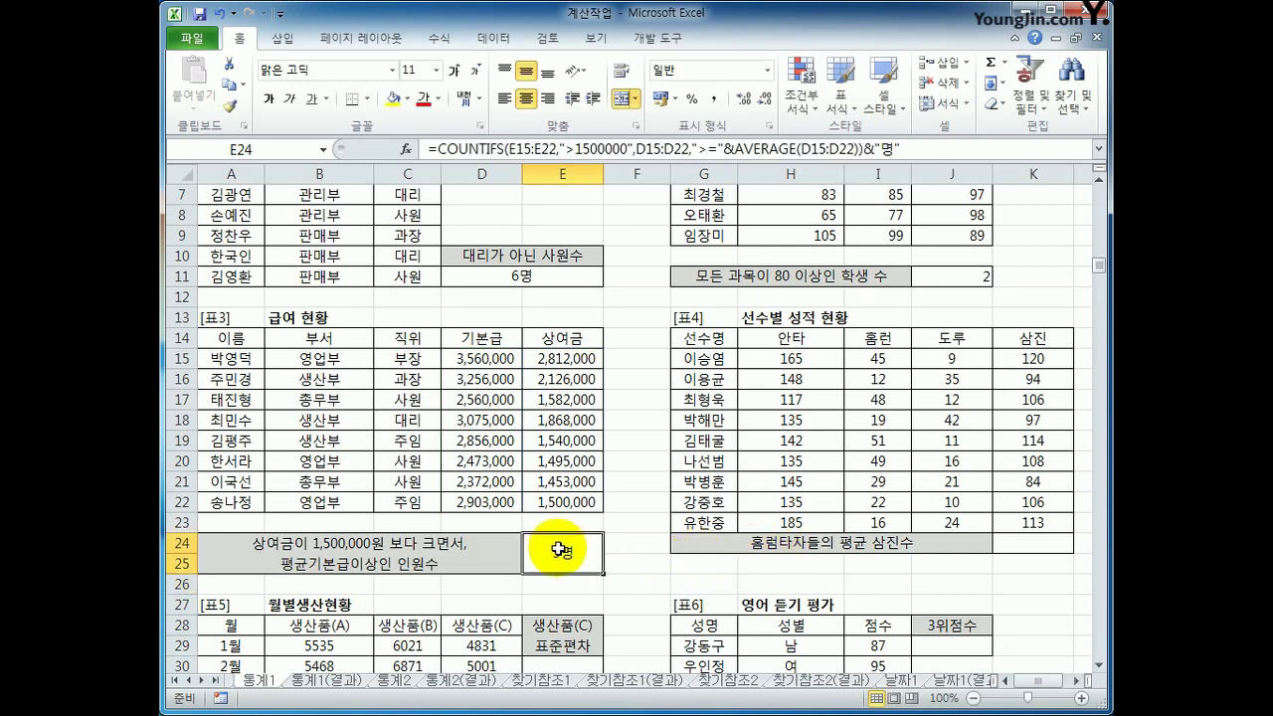
Check the 홈런 and 삼진 data ranges of 표4 and begin an AVERAGEIF formula in cell K24.
left_click(1016, 547)
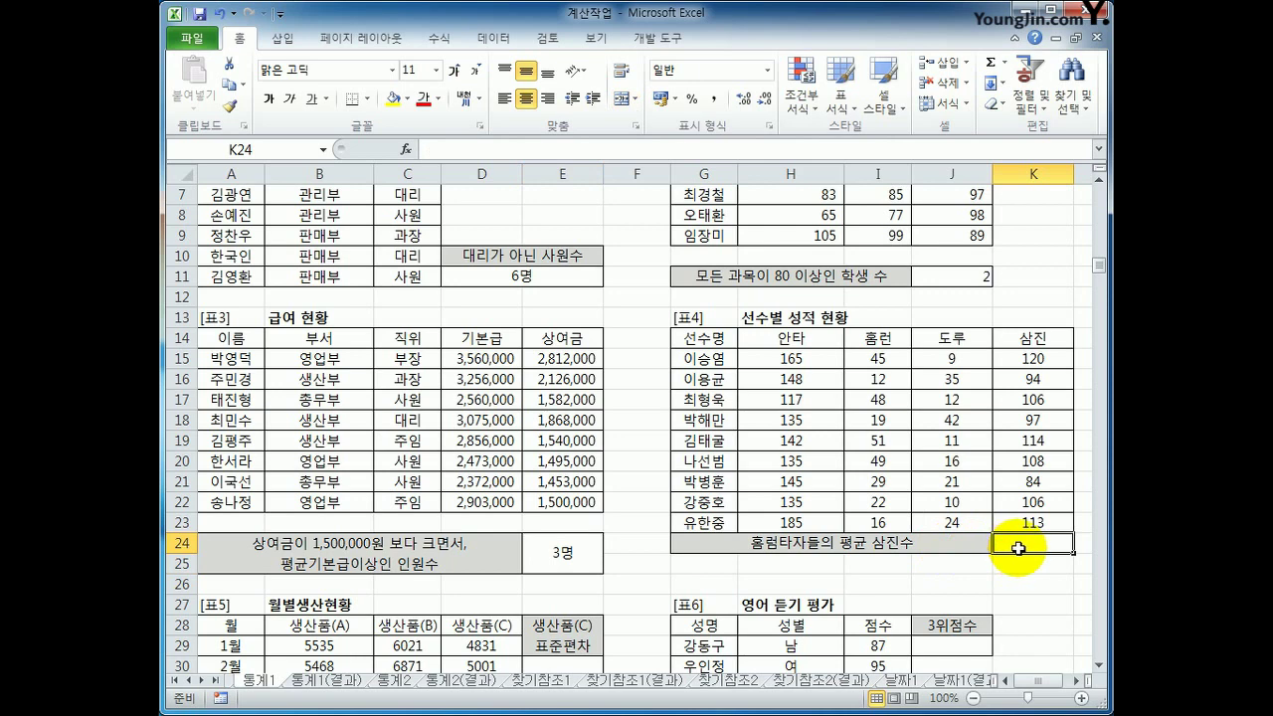
left_click_drag(878, 359, 887, 519)
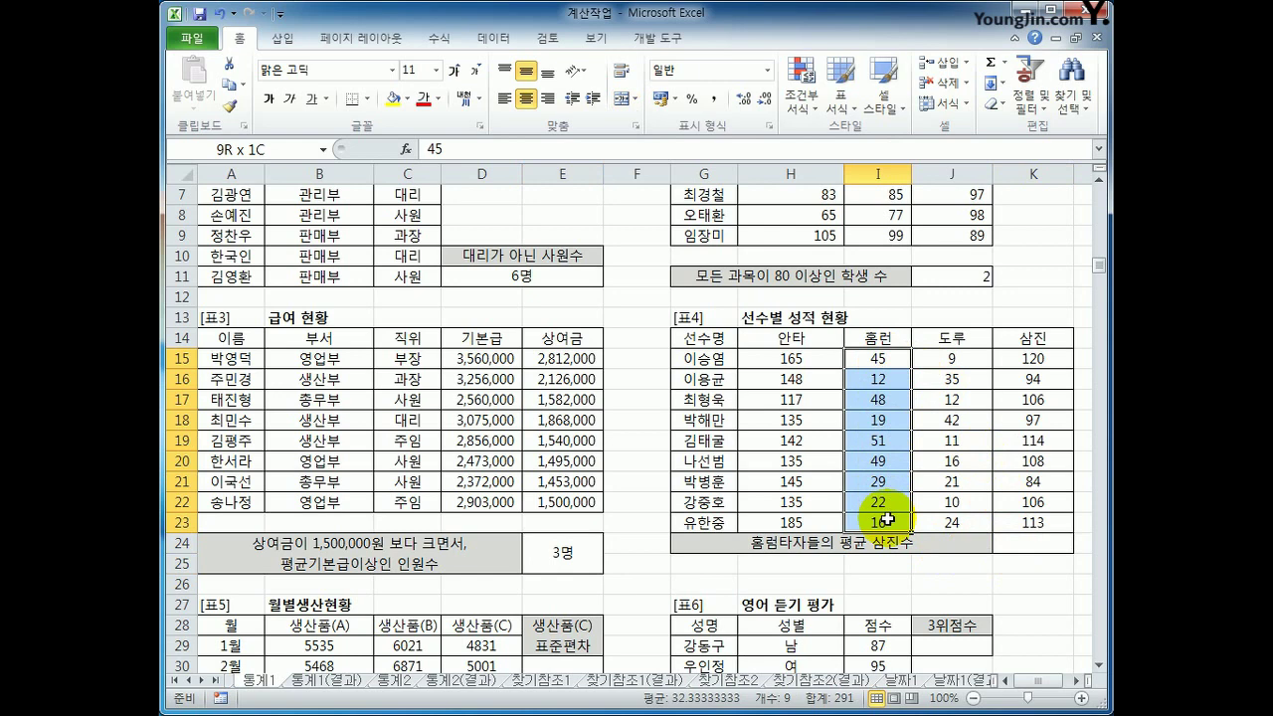
left_click_drag(887, 519, 885, 512)
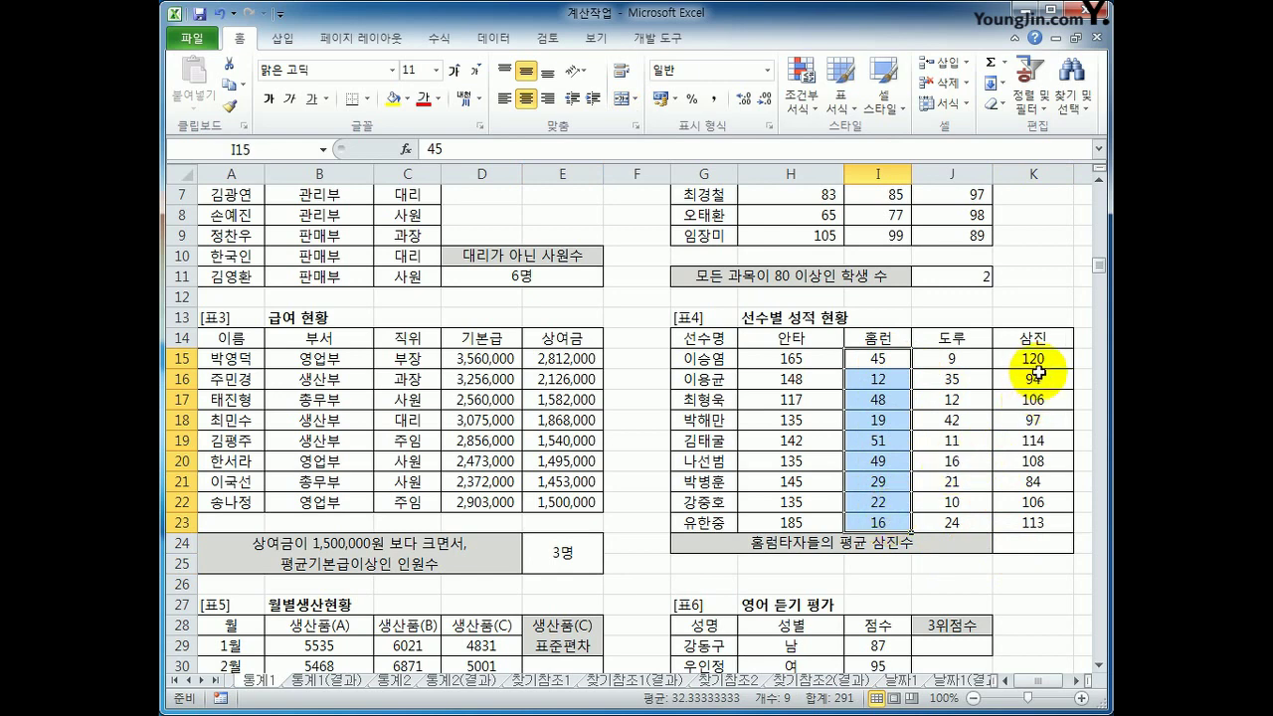
left_click_drag(1037, 361, 1034, 523)
left_click(1026, 541)
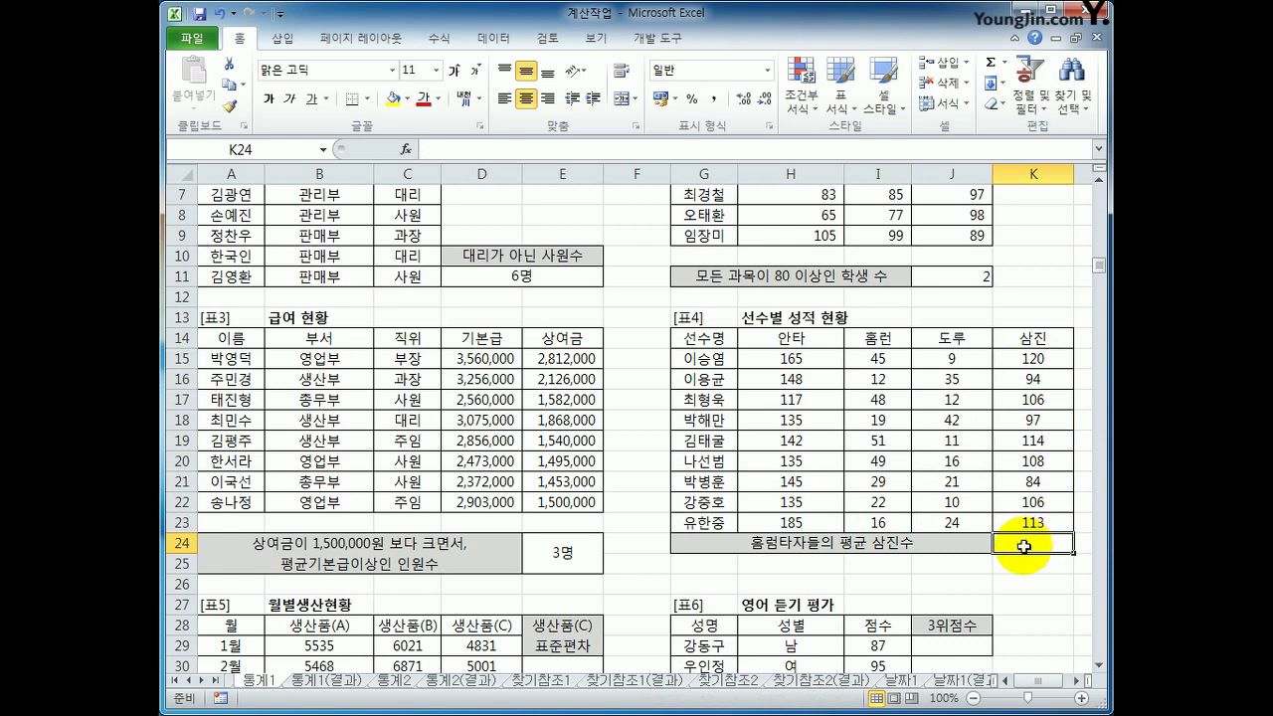
type("=")
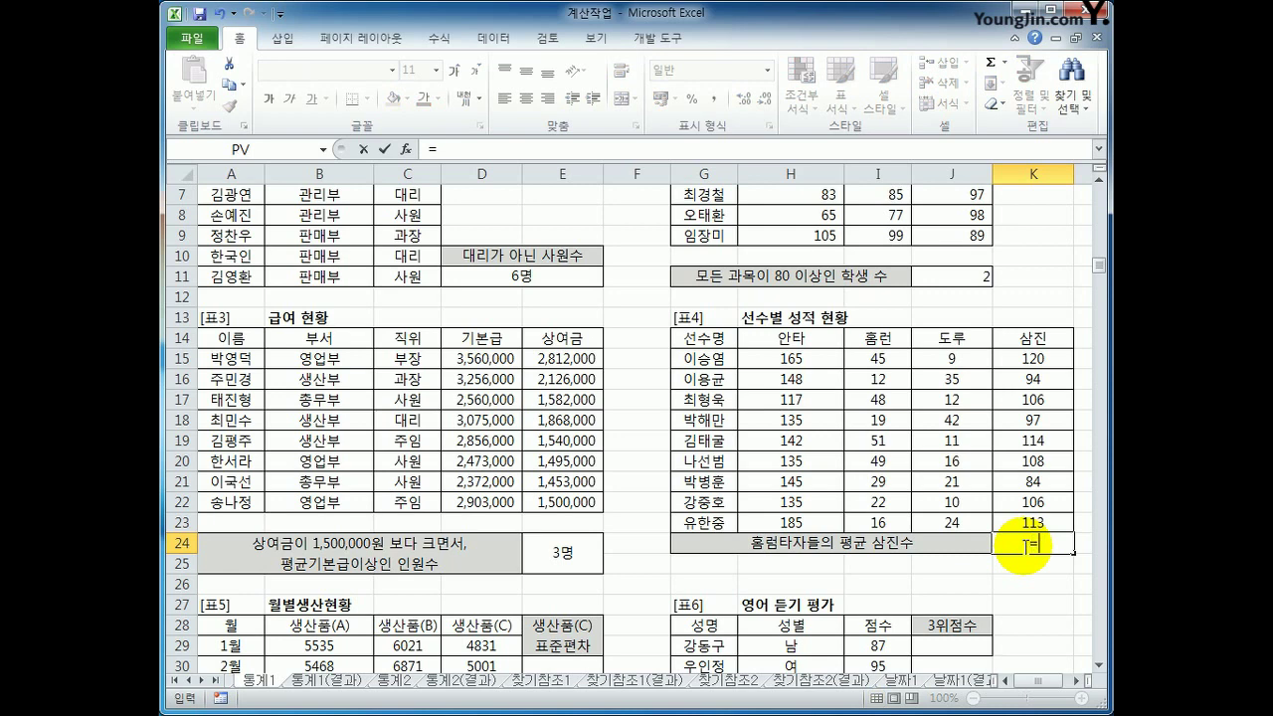
type("aver")
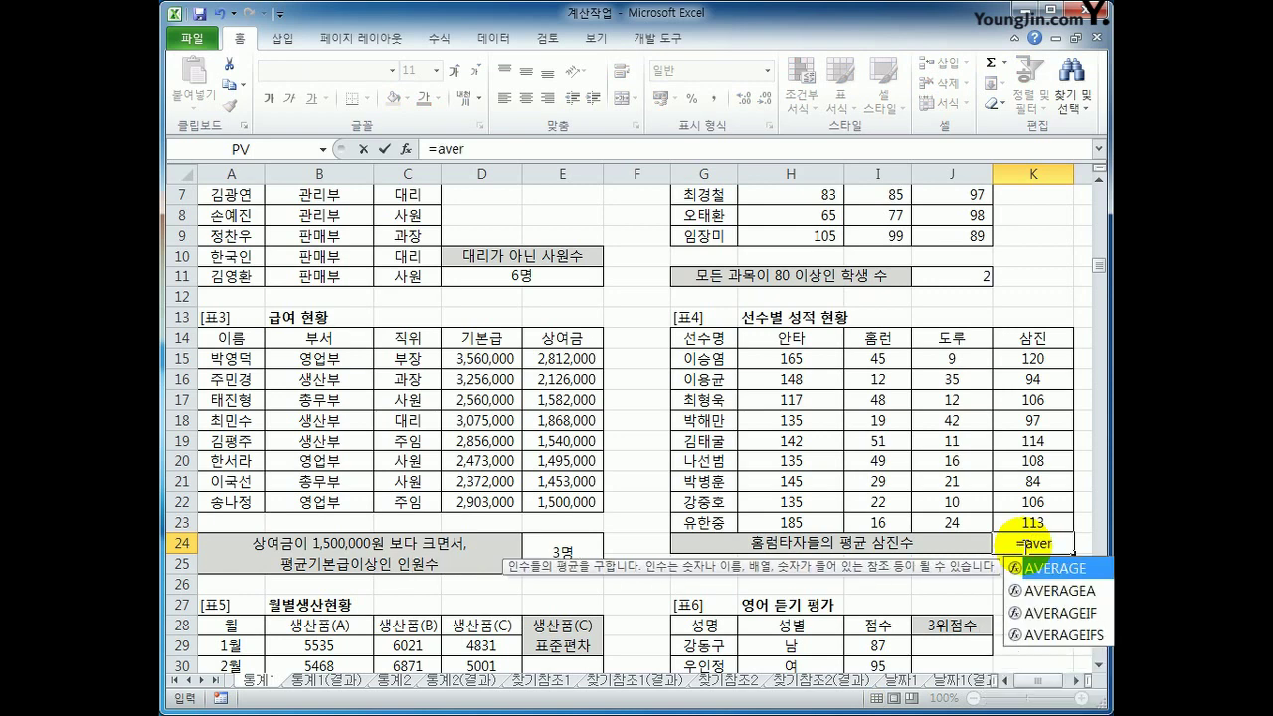
key("Down")
key("Down")
key("Tab")
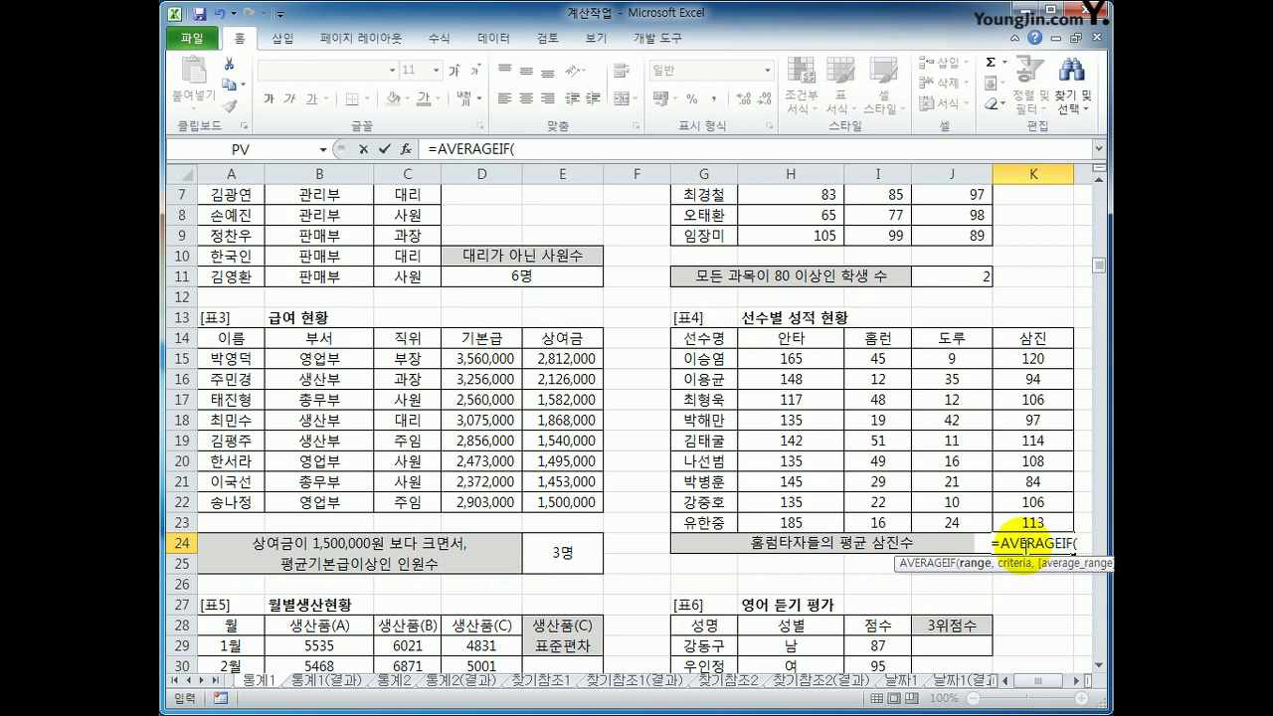
Give AVERAGEIF the 홈런 range I15:I23 as its criteria range and ">=40" as the criterion.
left_click_drag(875, 358, 876, 520)
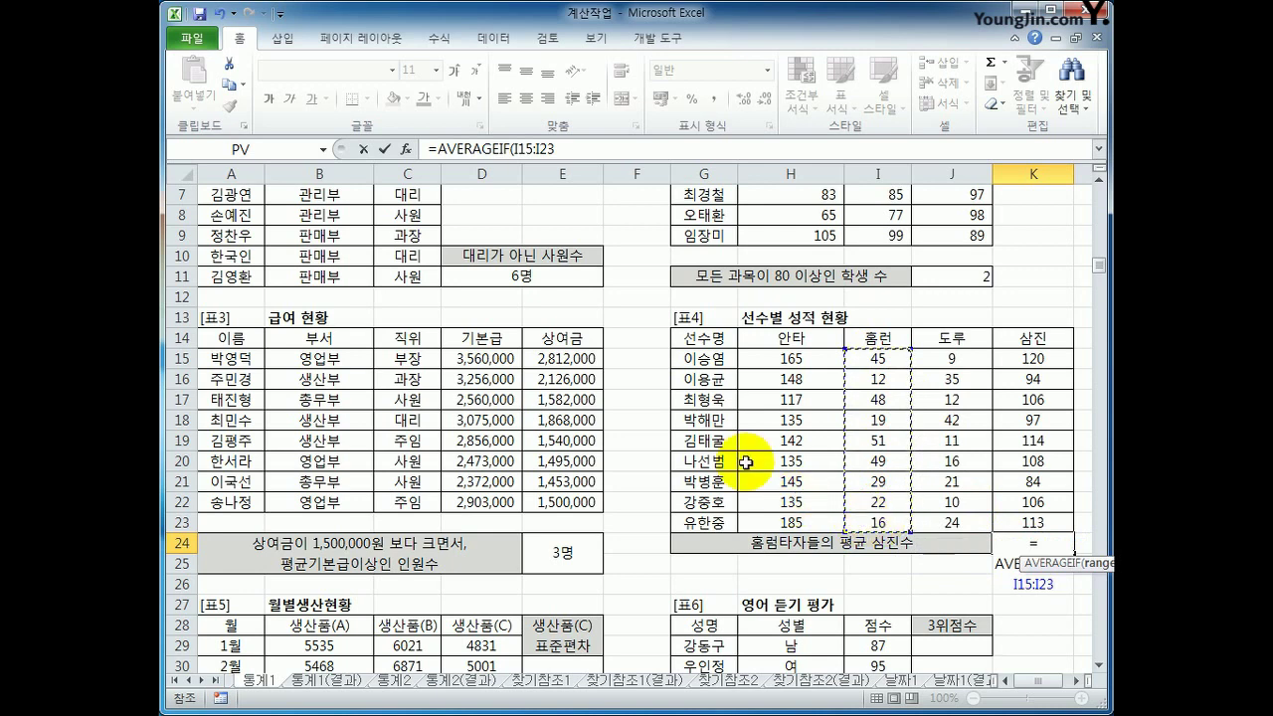
left_click(568, 150)
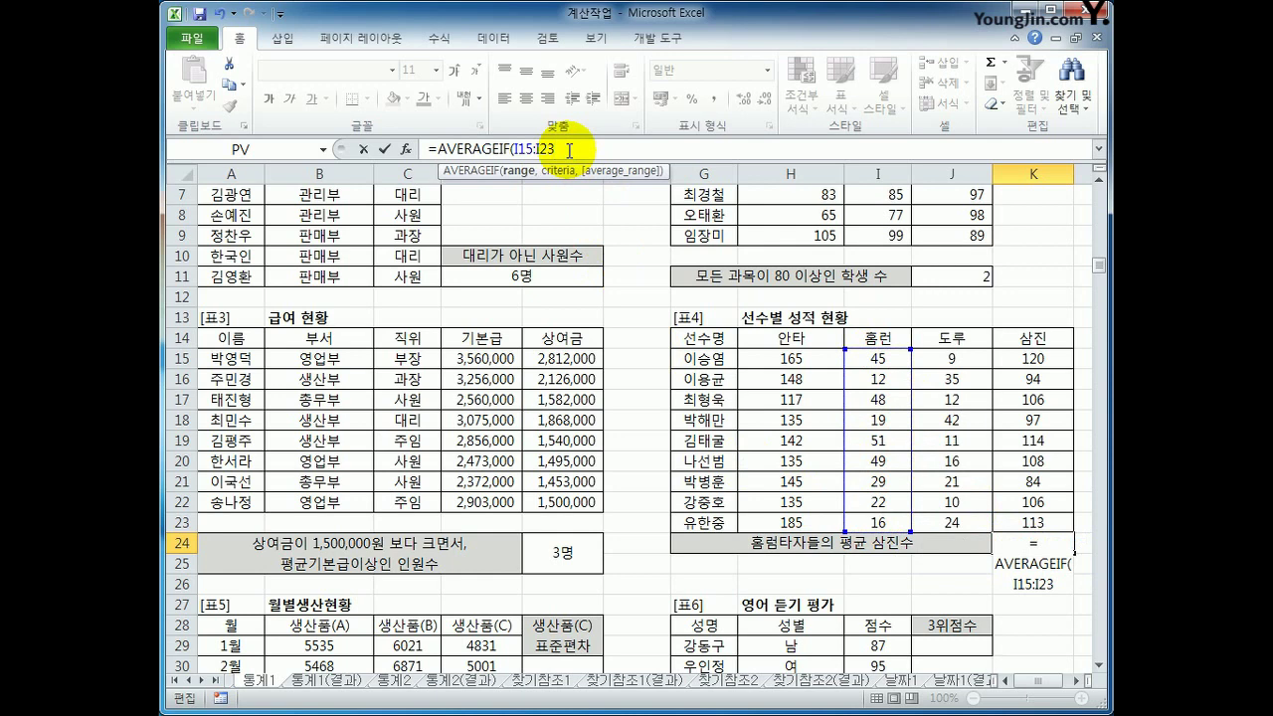
type(",")
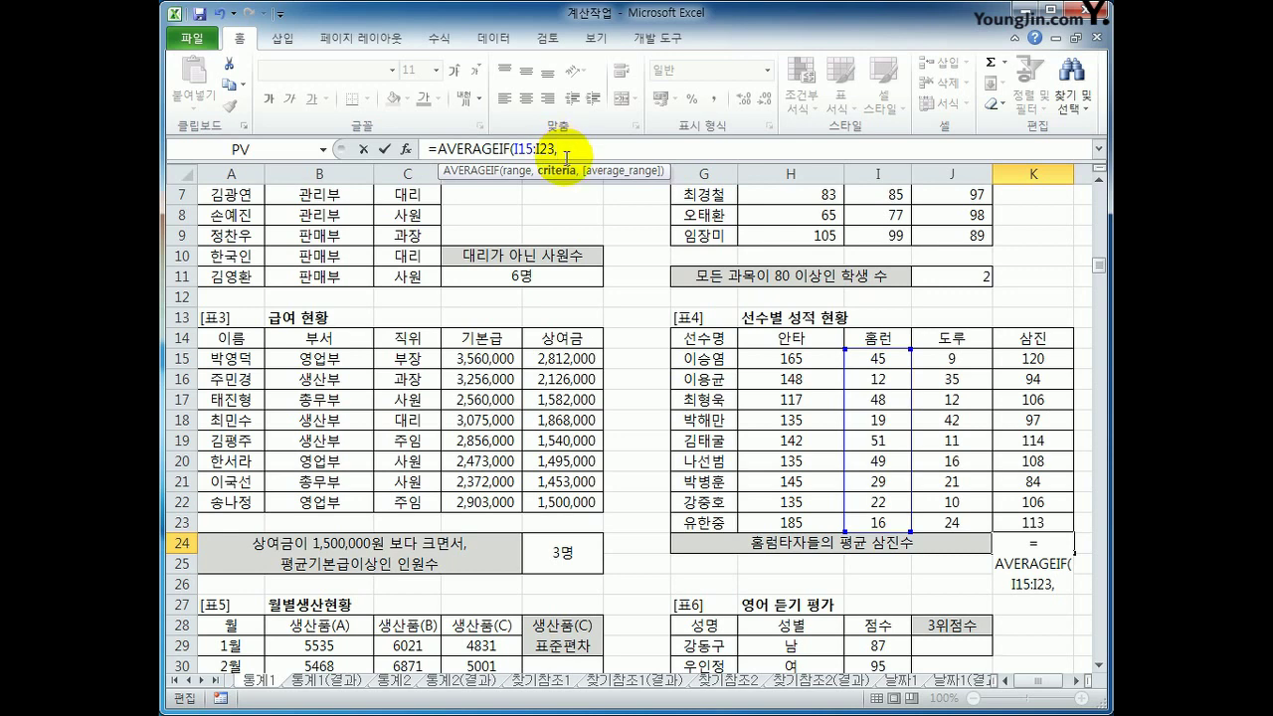
type("\">=40\"")
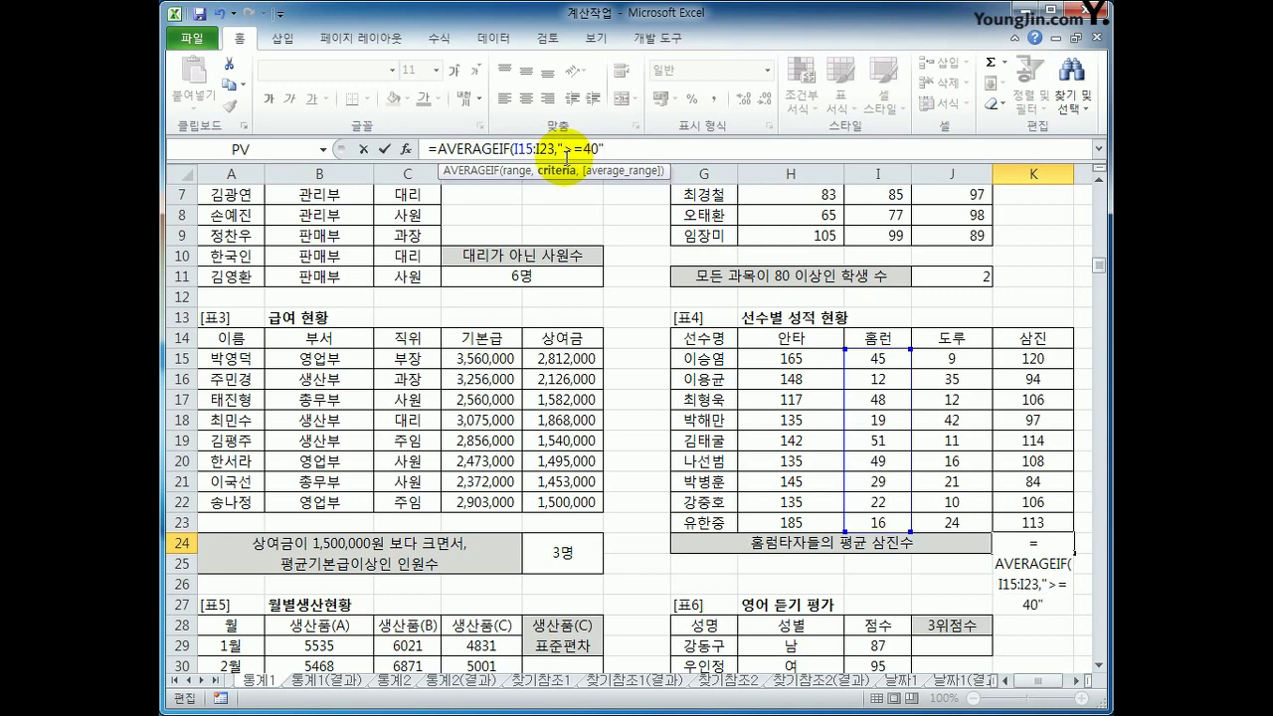
Add the 삼진 range K15:K23 as the average range, close the function and commit the formula in K24.
type(",")
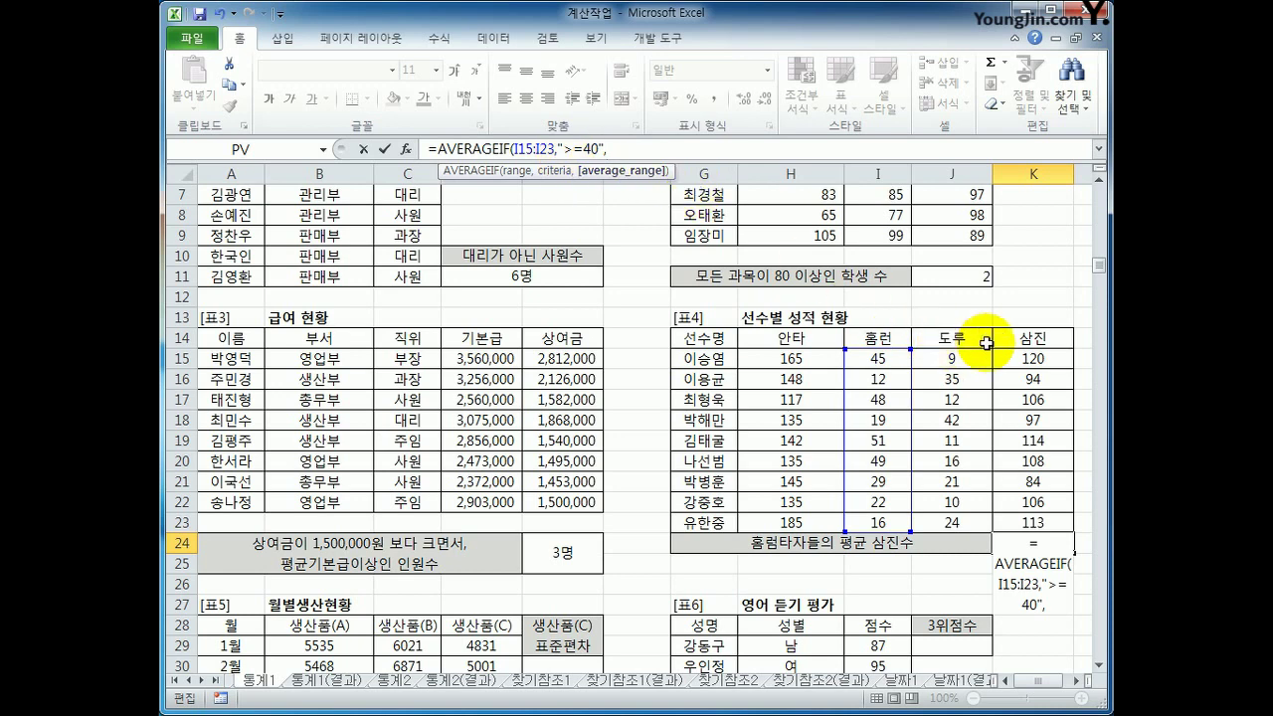
left_click_drag(1031, 360, 1025, 519)
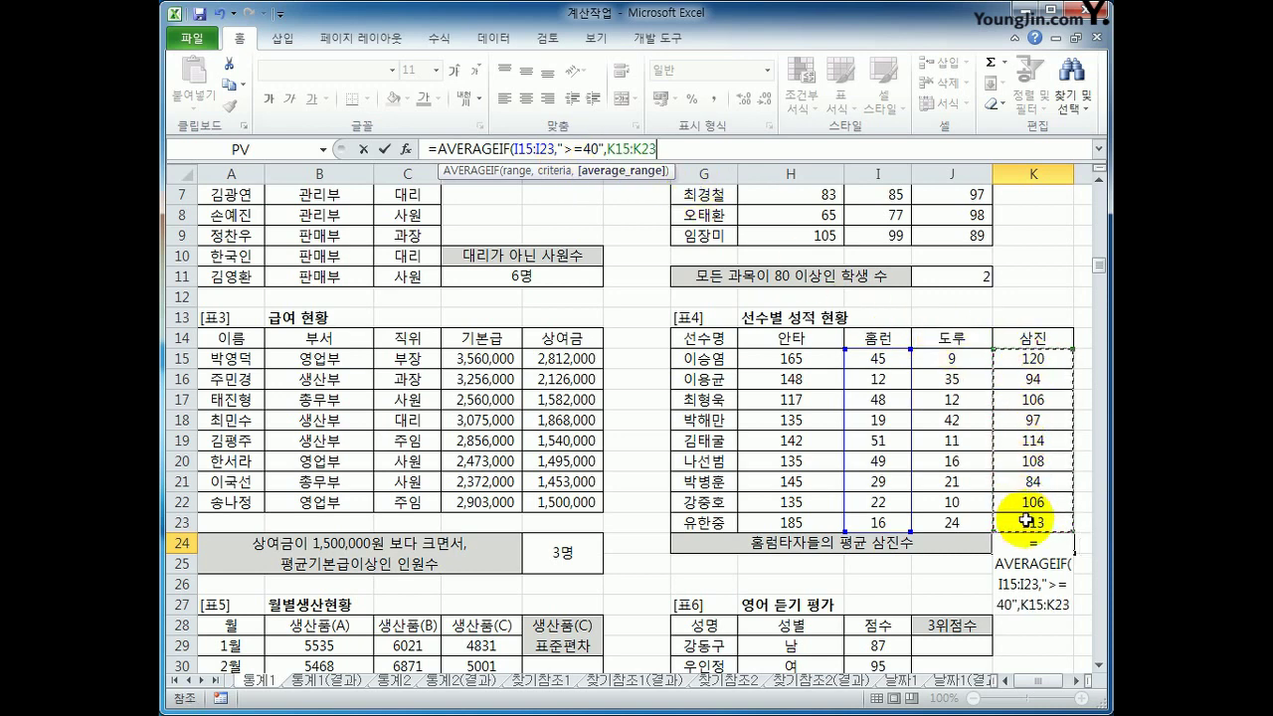
type(")")
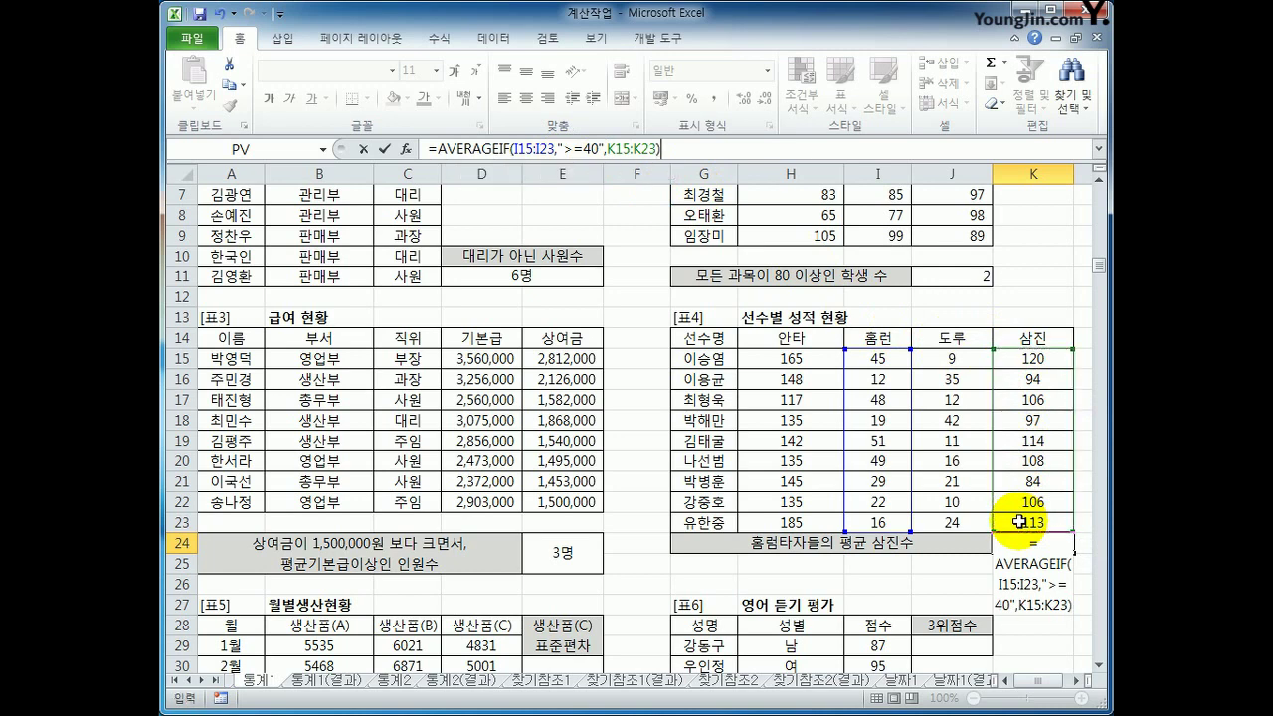
key("Return")
key("Up")
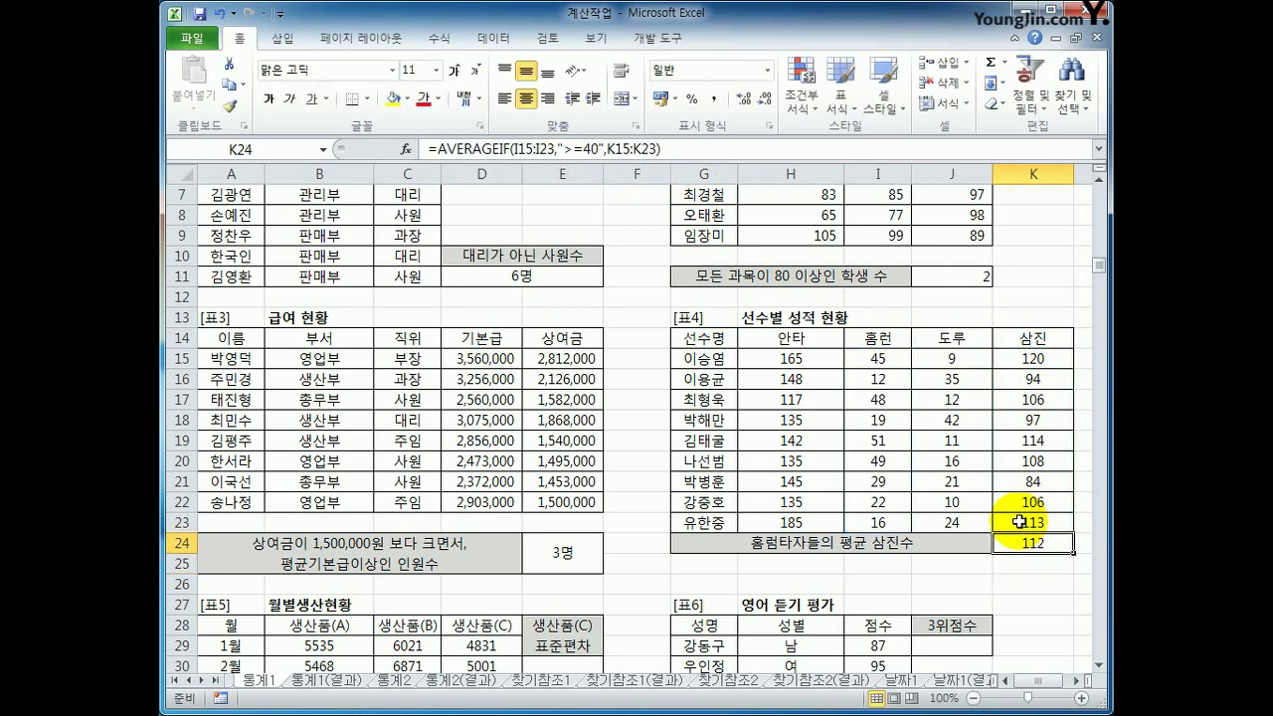
Begin a ROUNDDOWN formula in cell E30, under the 생산품(C) 표준편차 heading of 표5.
scroll(994, 563, "down", 2)
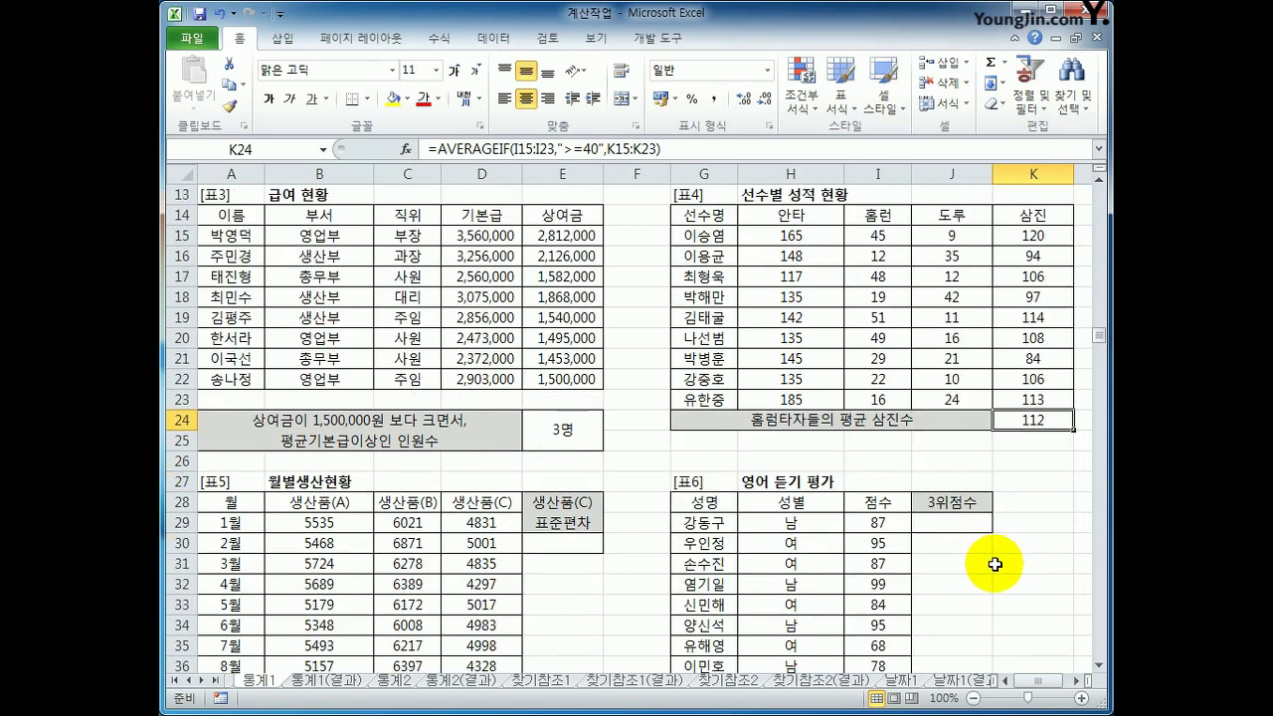
scroll(994, 564, "down", 3)
left_click(580, 365)
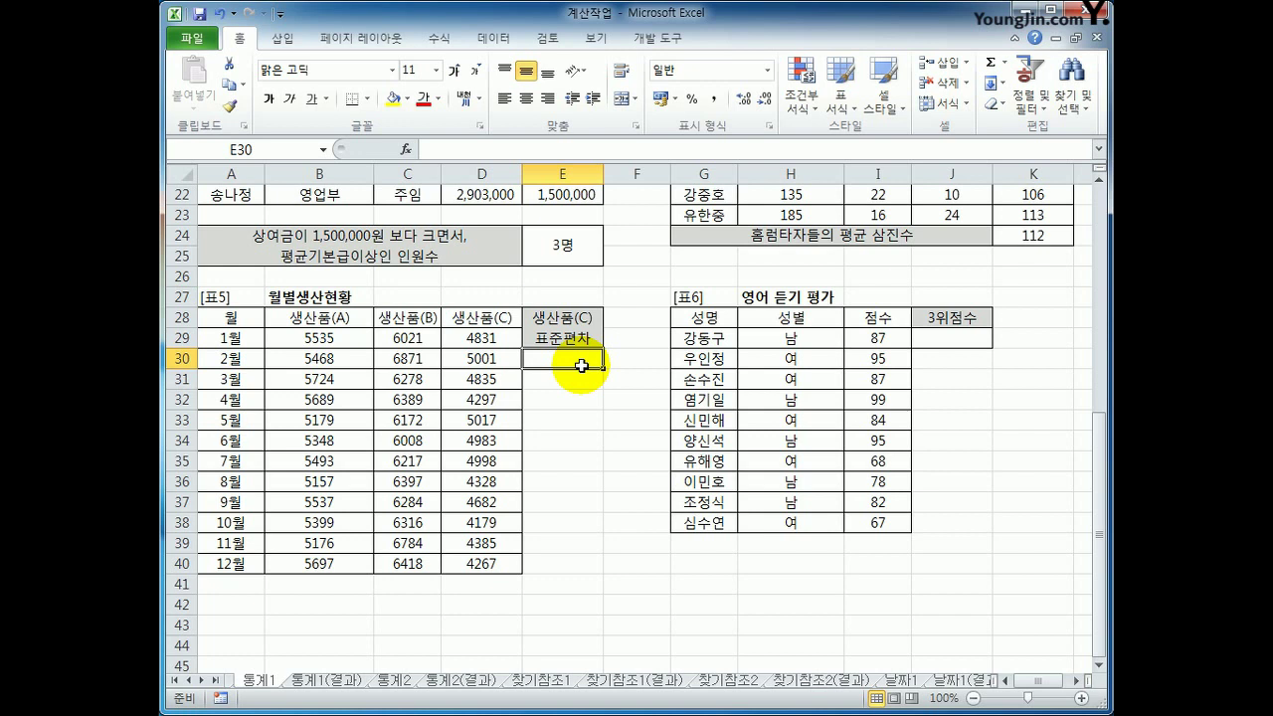
type("=")
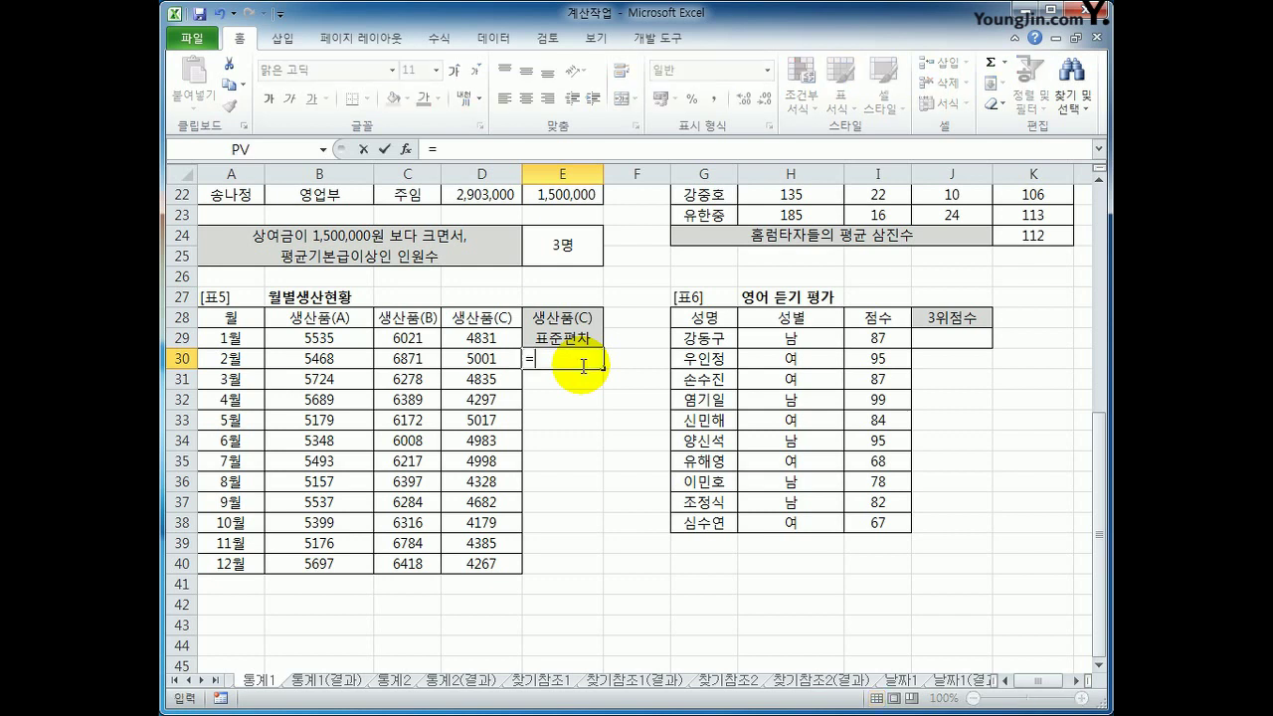
type("roun")
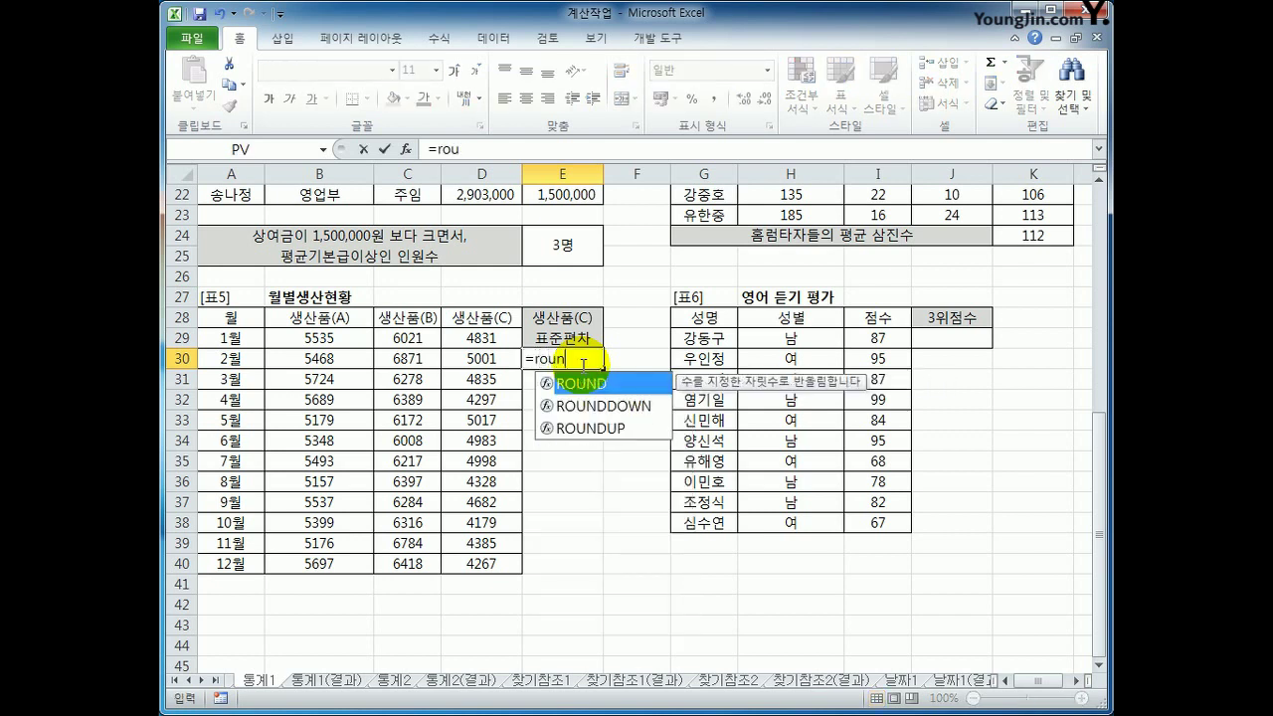
key("Down")
key("Tab")
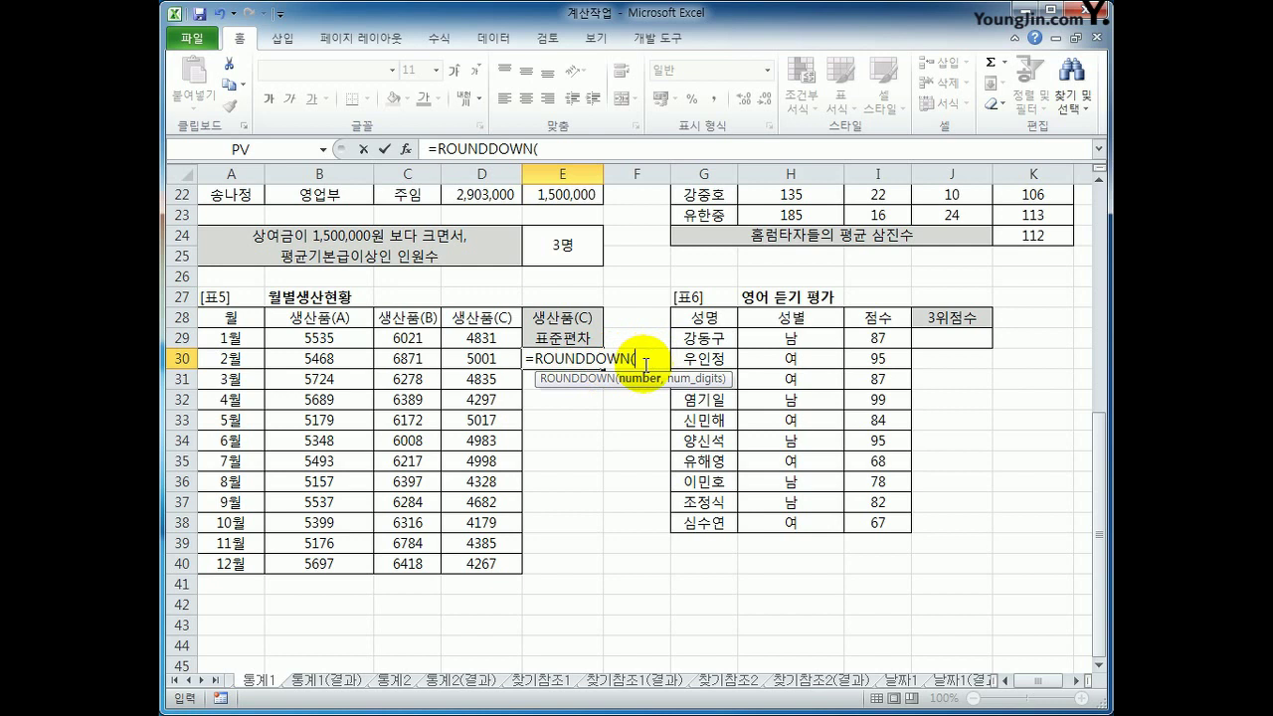
Nest a STDEV function, not the STDEV.P variant, as the number argument of ROUNDDOWN.
type("s")
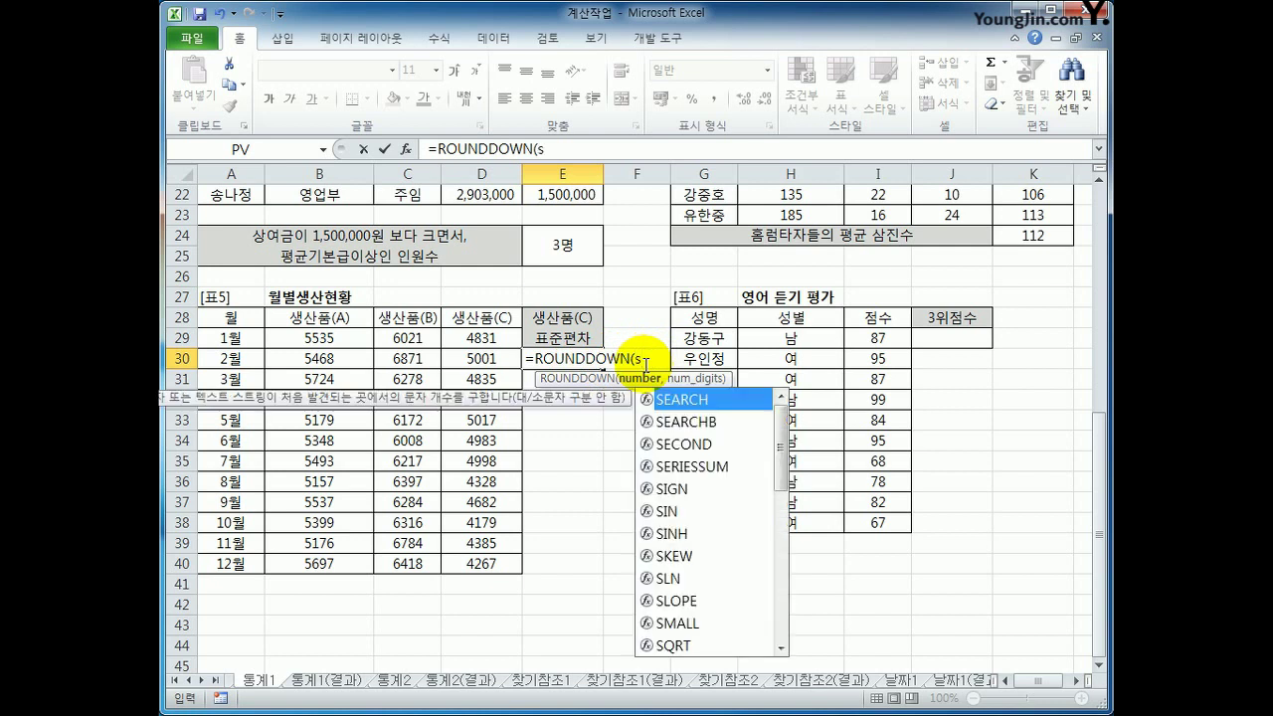
type("t")
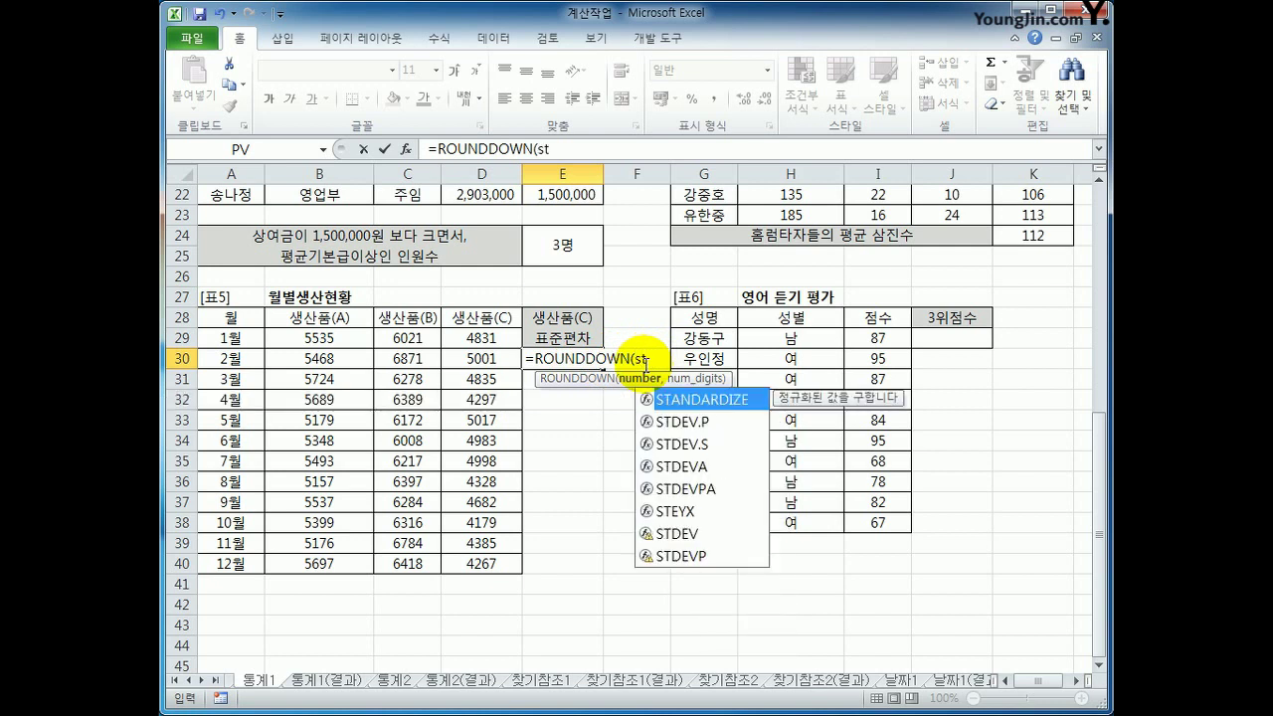
type("dev")
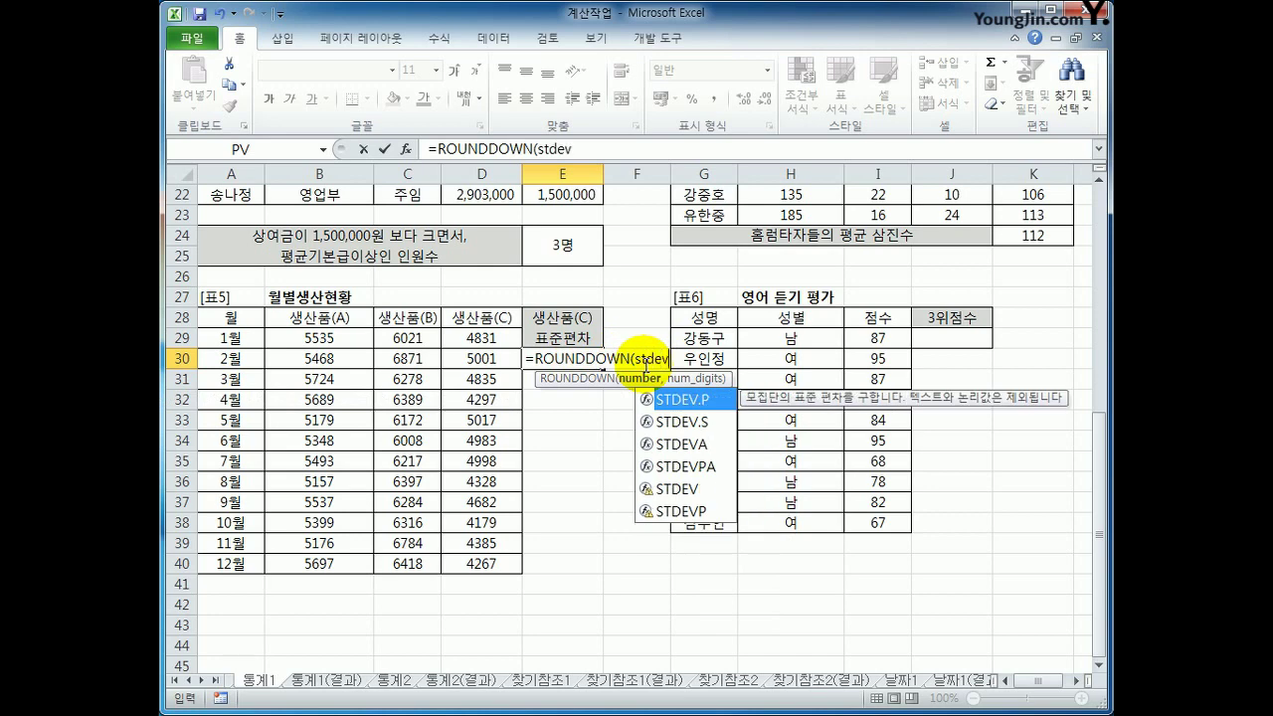
key("Tab")
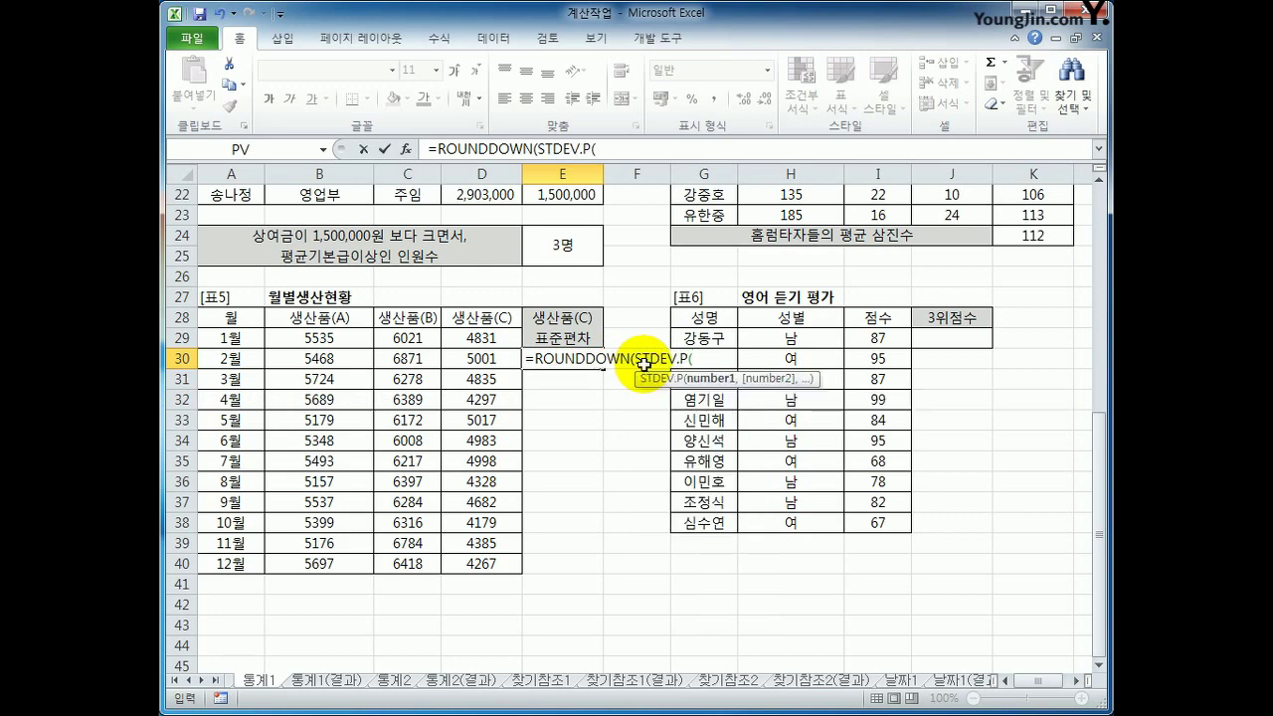
key("BackSpace")
key("BackSpace")
key("BackSpace")
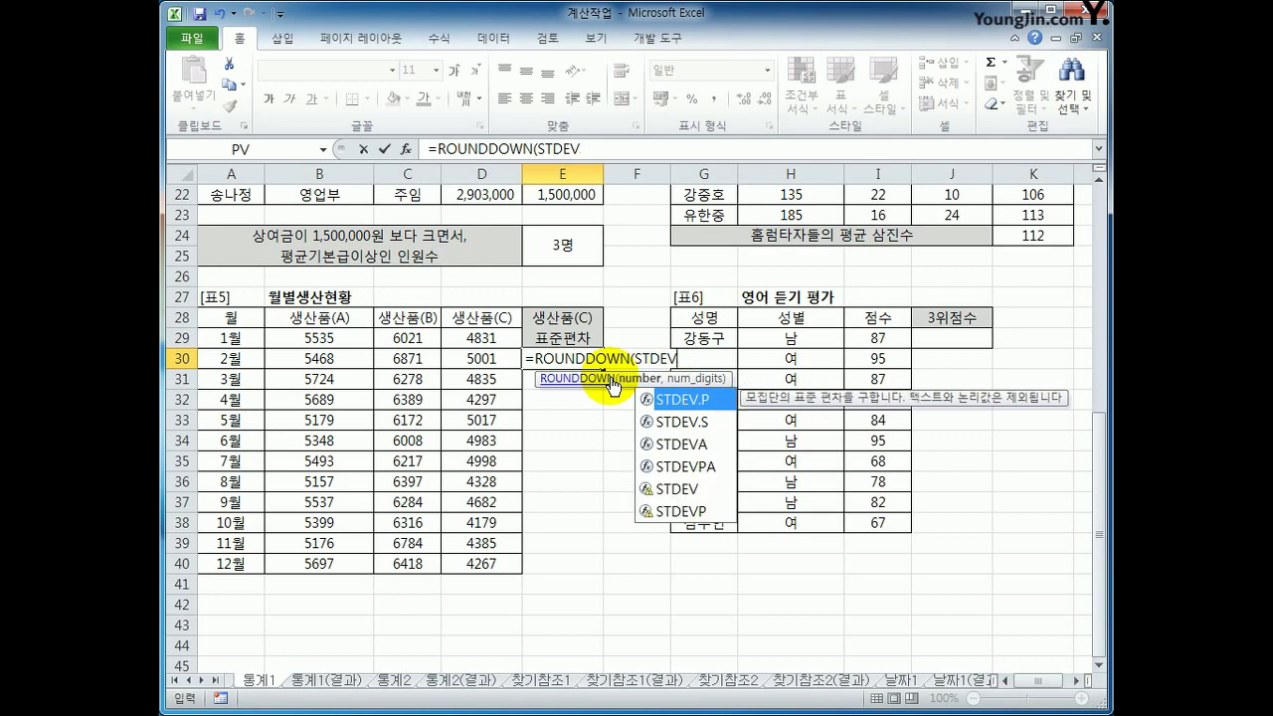
type("(")
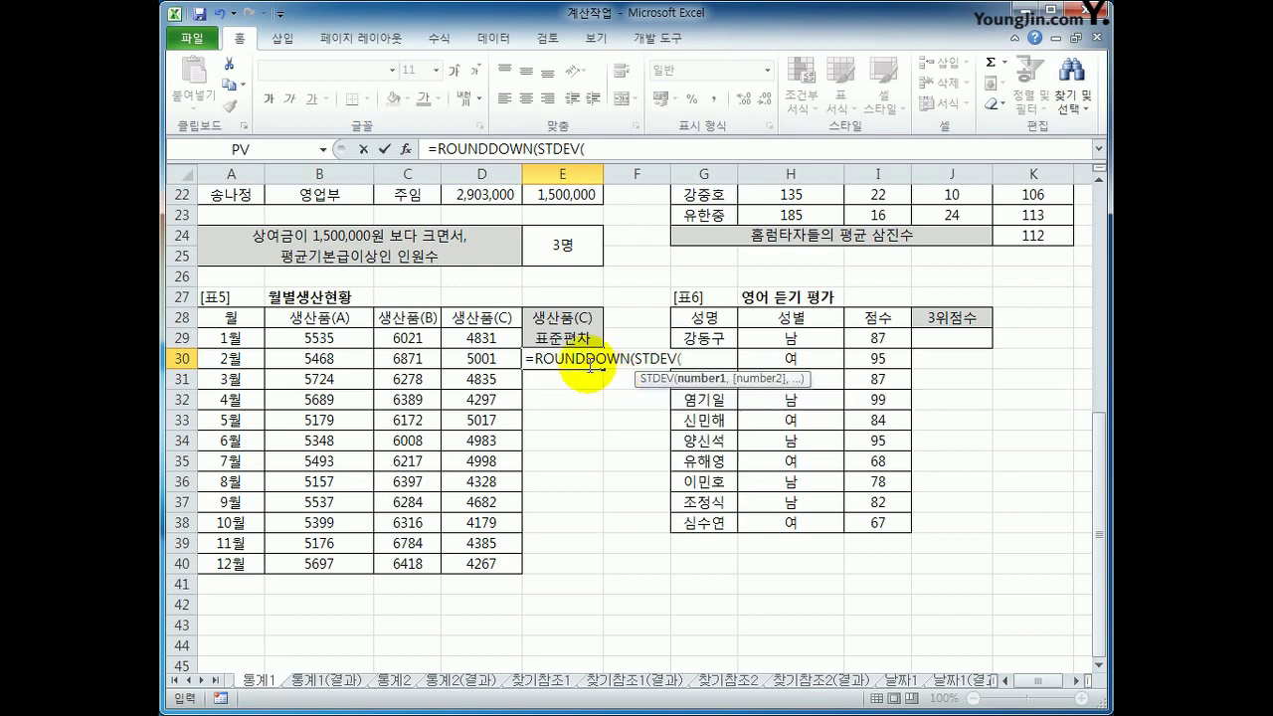
left_click_drag(335, 338, 451, 341)
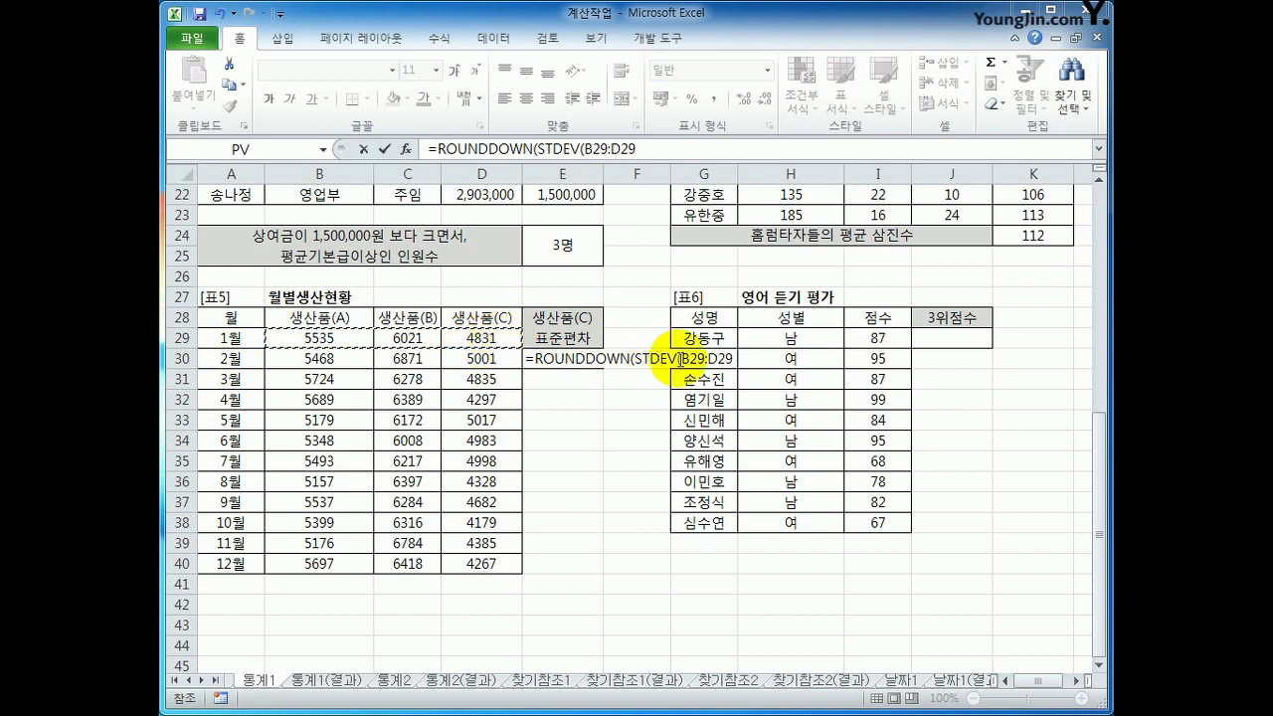
left_click(720, 358)
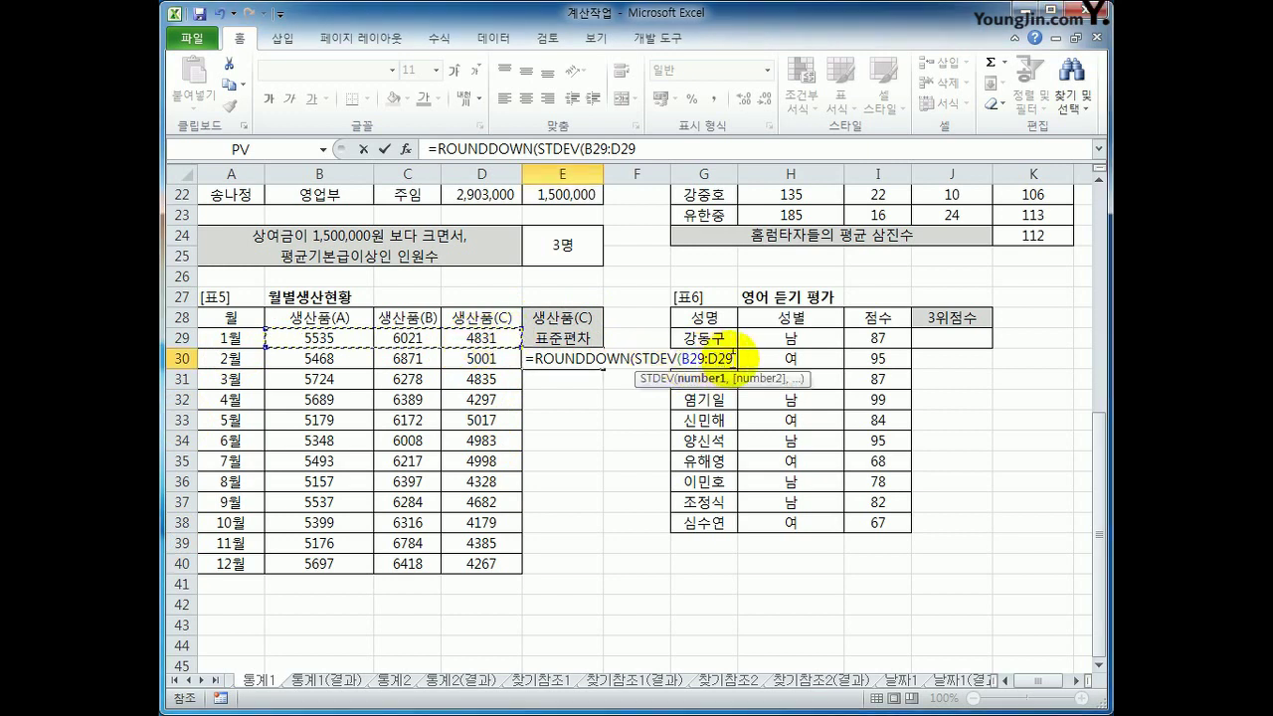
left_click_drag(734, 358, 684, 354)
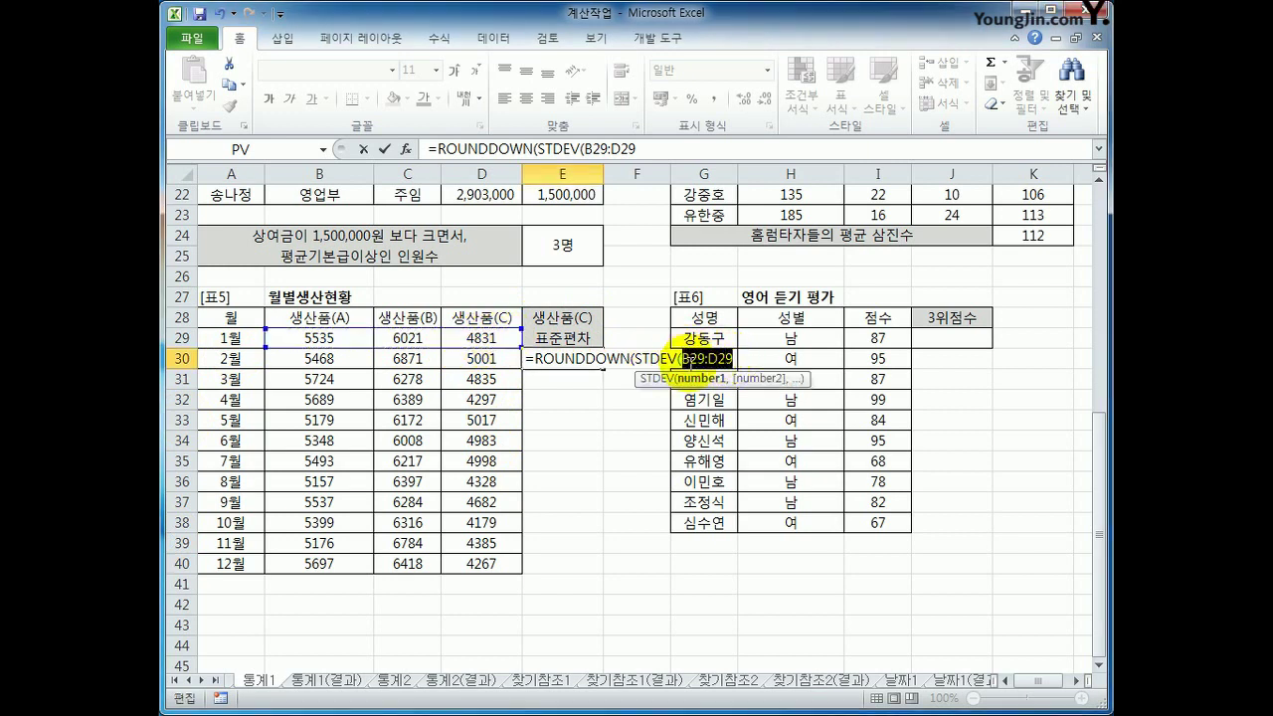
key("BackSpace")
Set the 생산품(C) values D29:D40 as the STDEV argument and close the STDEV function.
left_click(482, 338)
left_click_drag(482, 338, 496, 559)
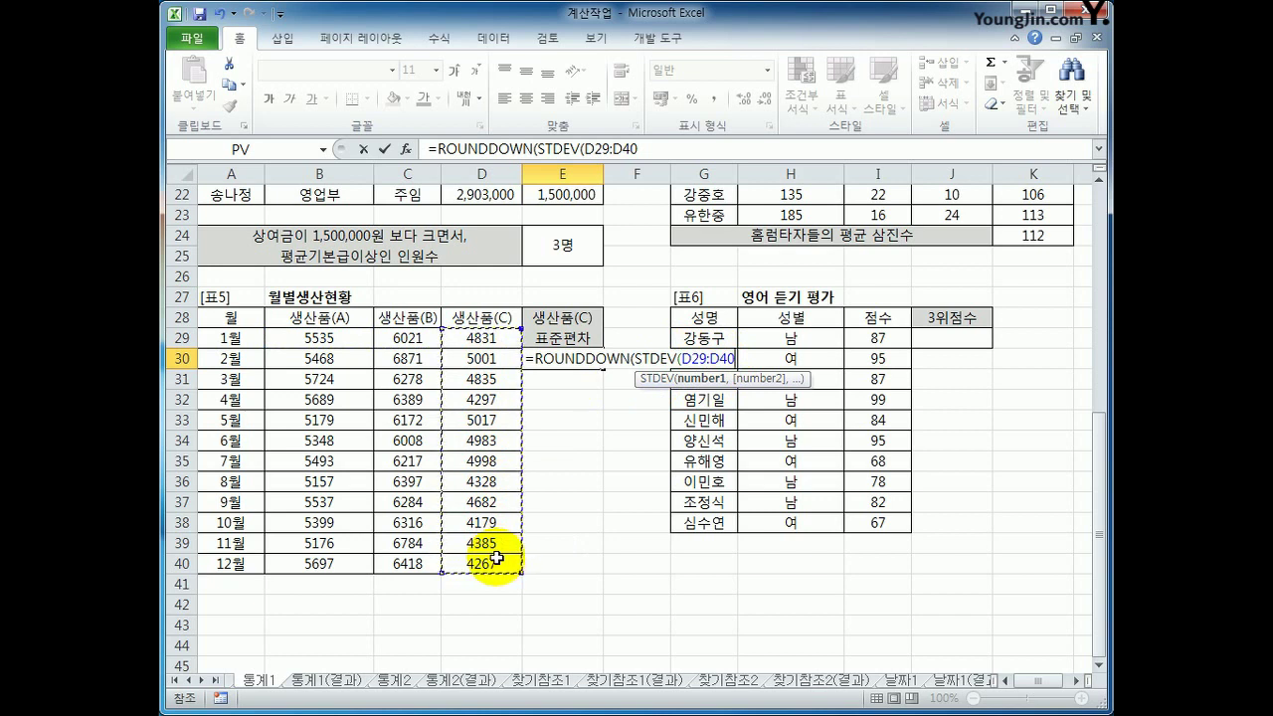
type(")")
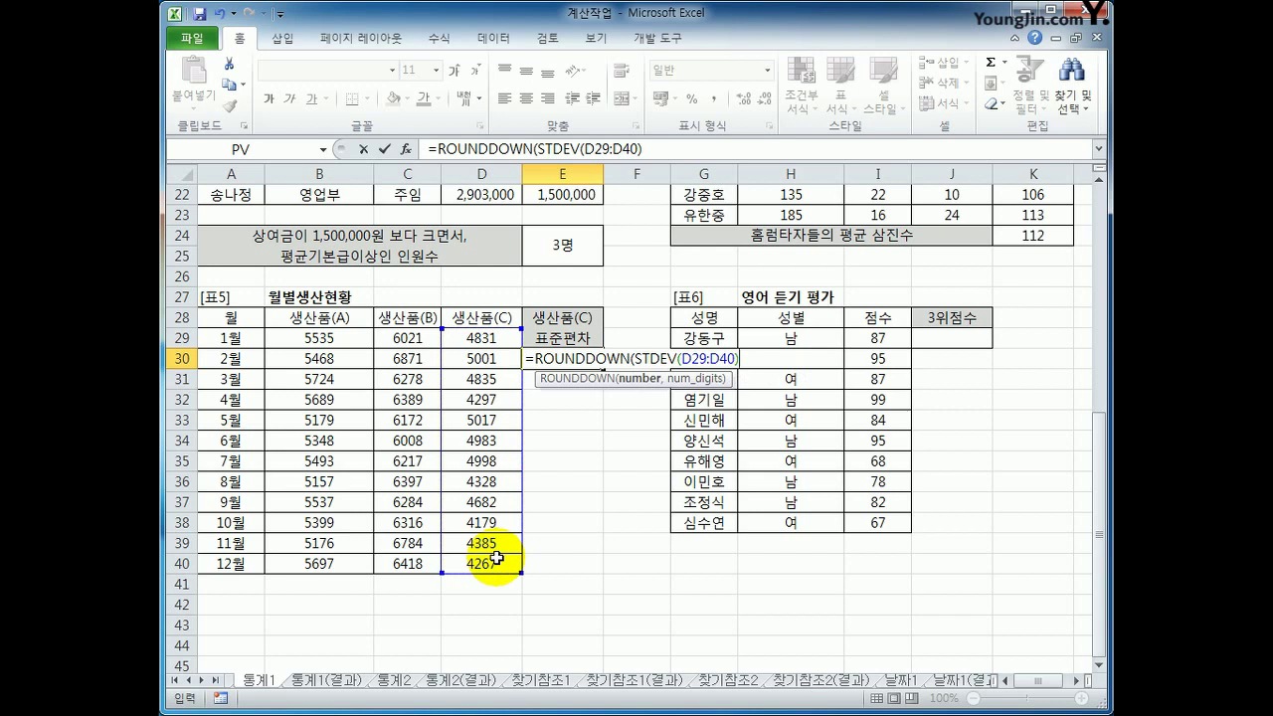
Set ROUNDDOWN to 1 decimal digit, commit the formula in E30 and check it against the 생산품(C) range.
type(",")
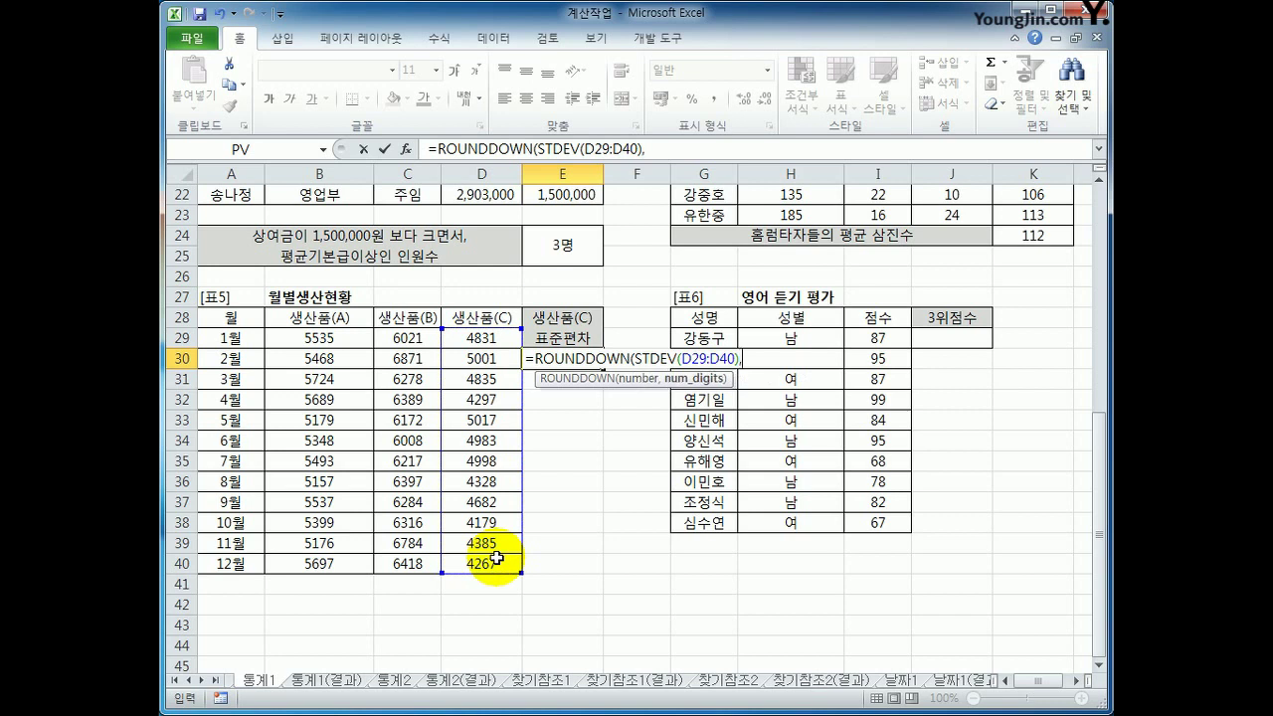
type("1)")
key("Return")
key("Up")
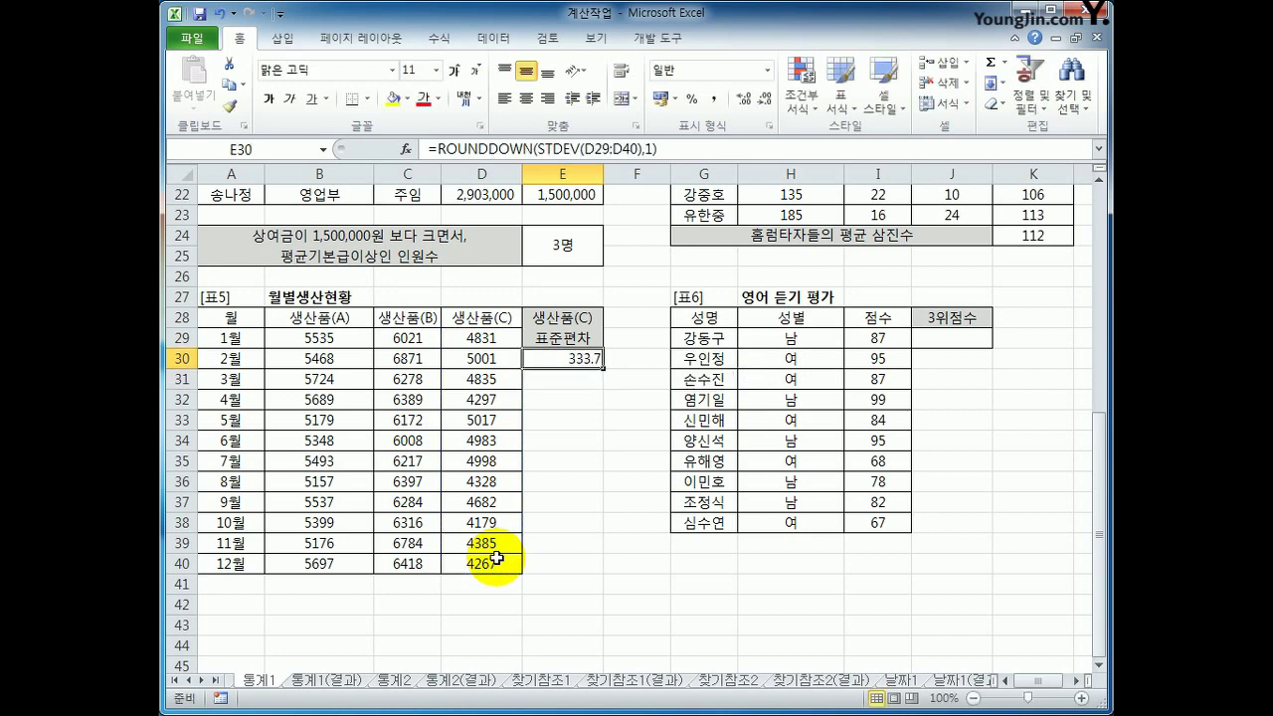
left_click_drag(484, 337, 472, 544)
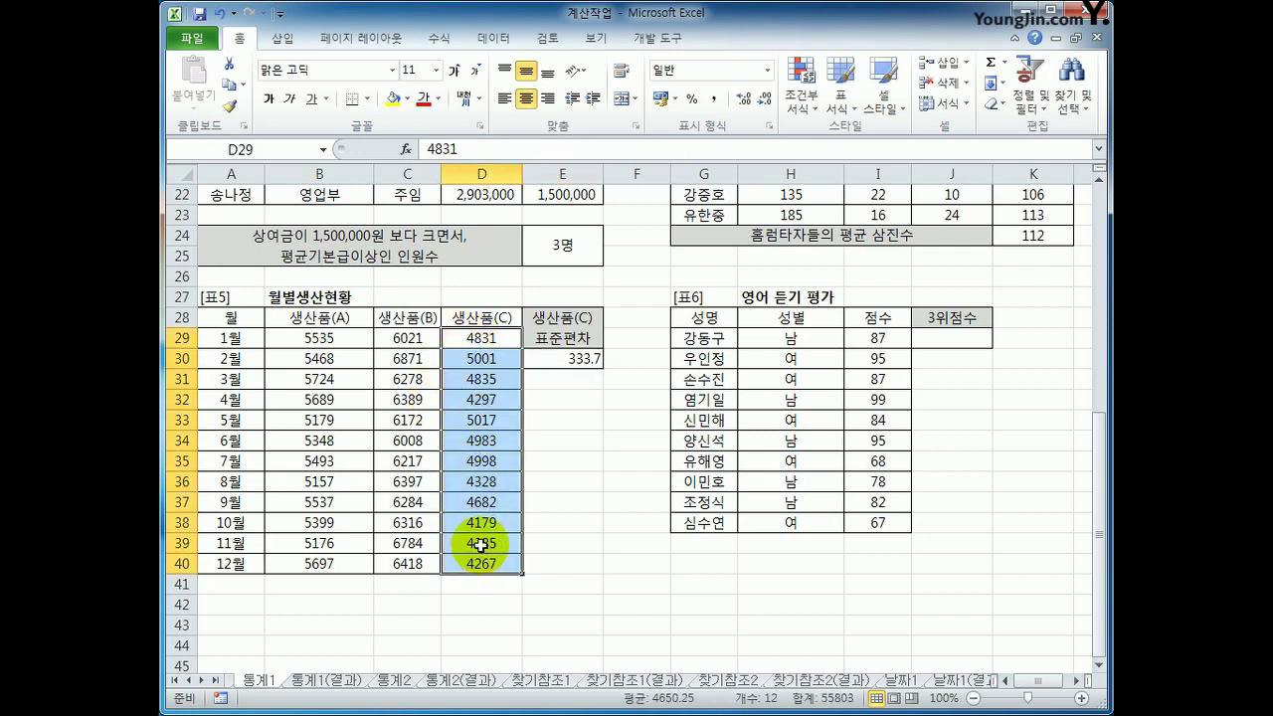
left_click(576, 356)
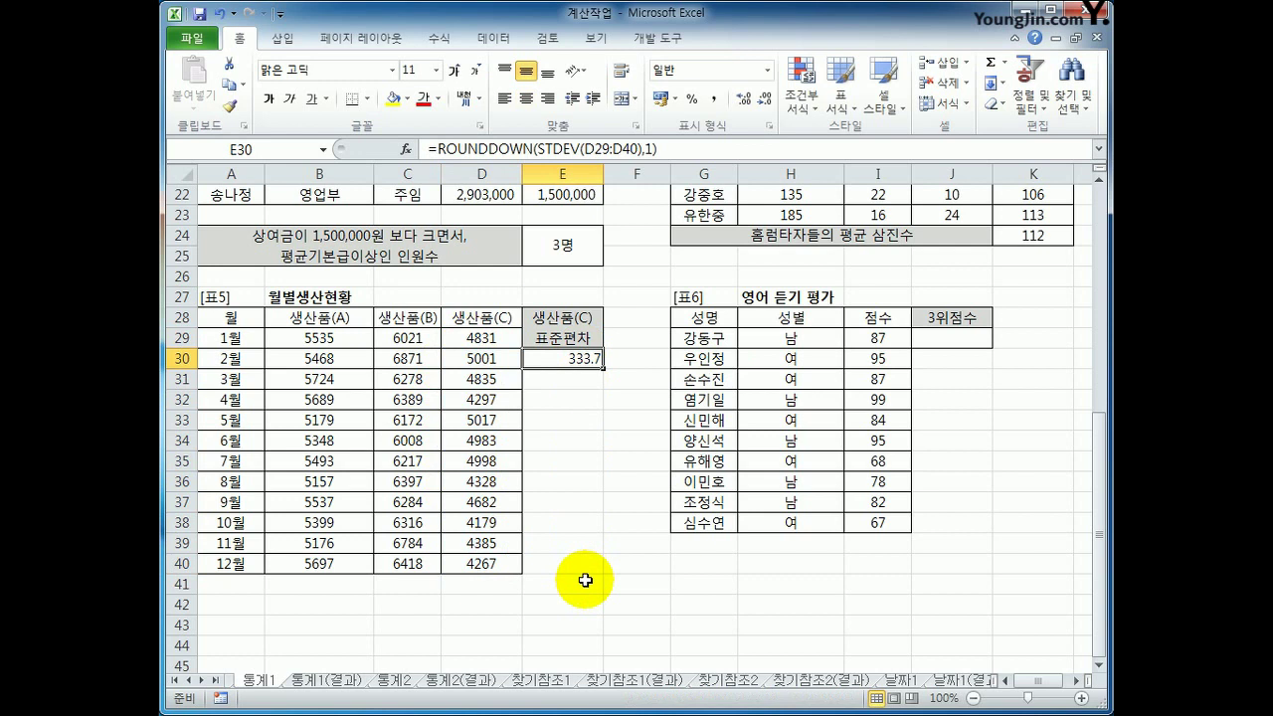
Enter a LARGE function in J29, under 3위점수 of 표6, returning the 3rd largest score in I29:I38.
left_click(968, 338)
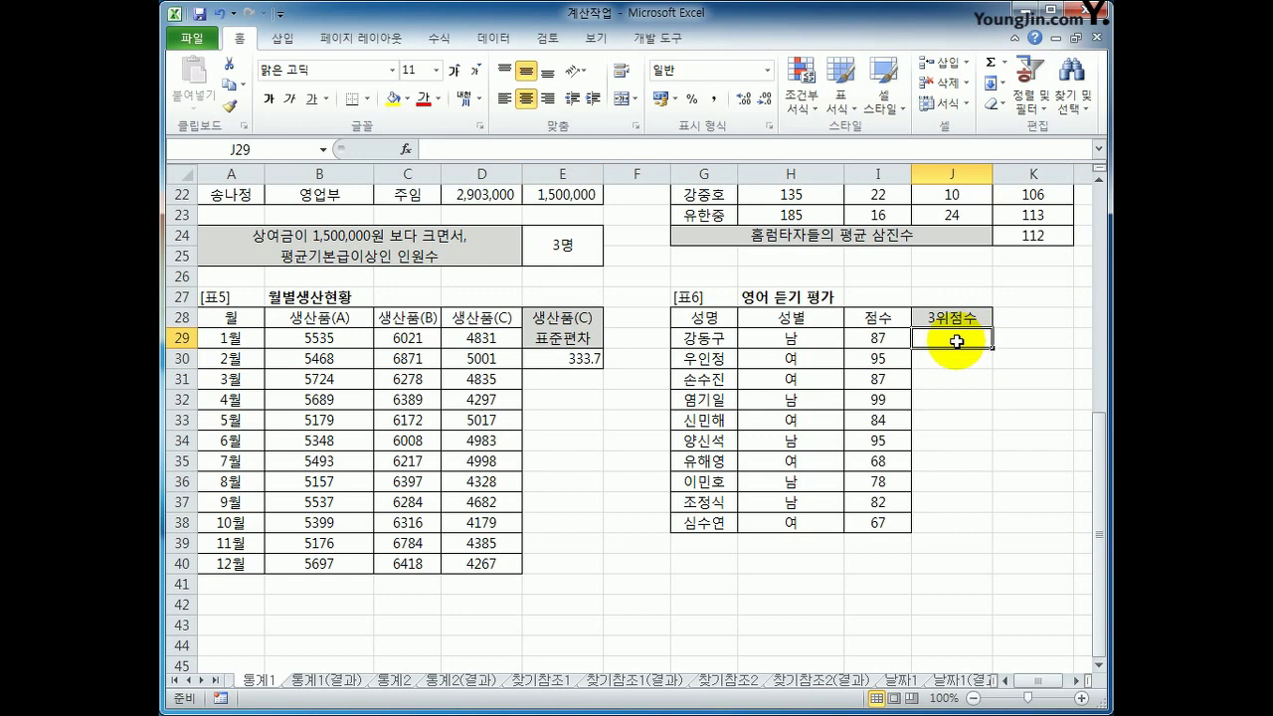
type("=")
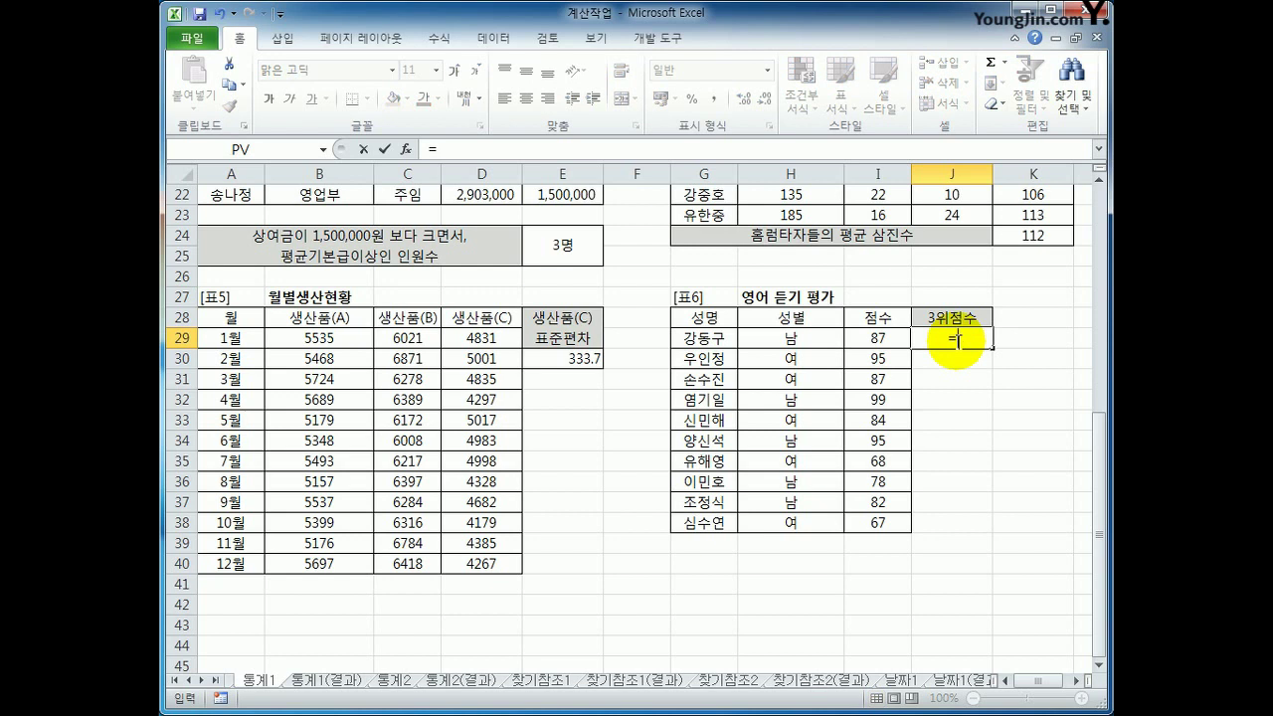
type("lar")
key("Tab")
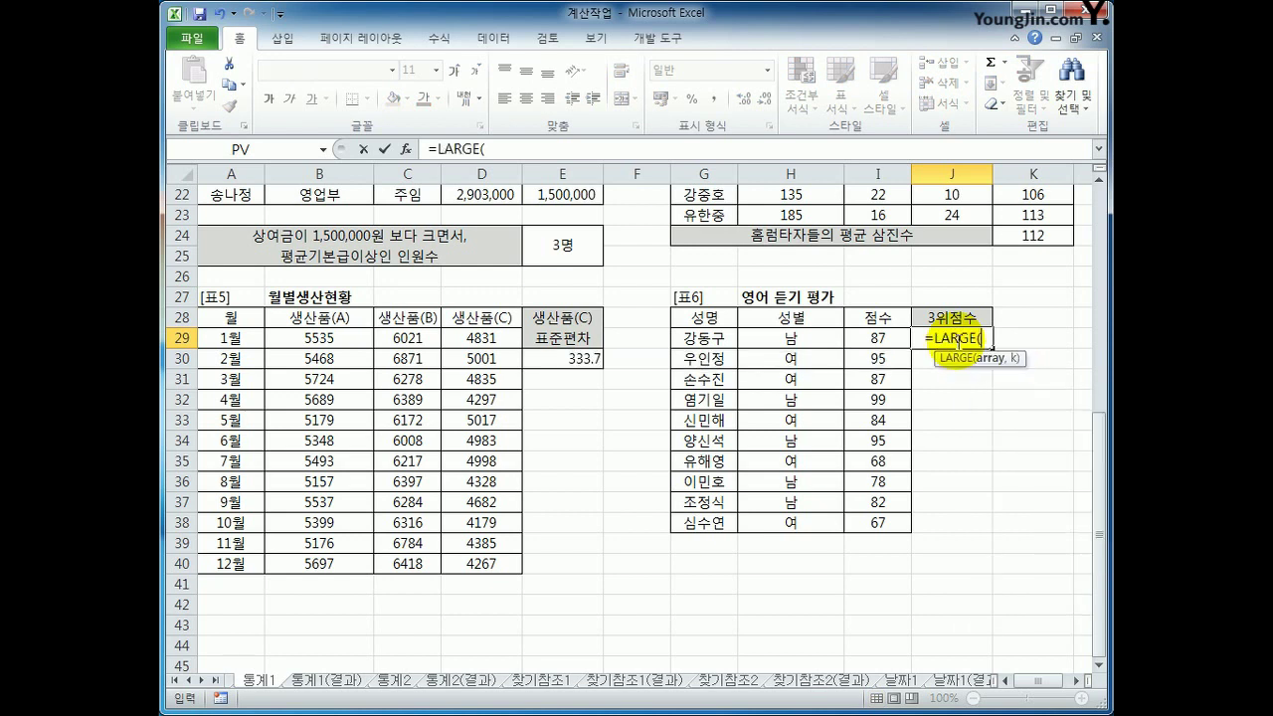
left_click_drag(877, 339, 882, 517)
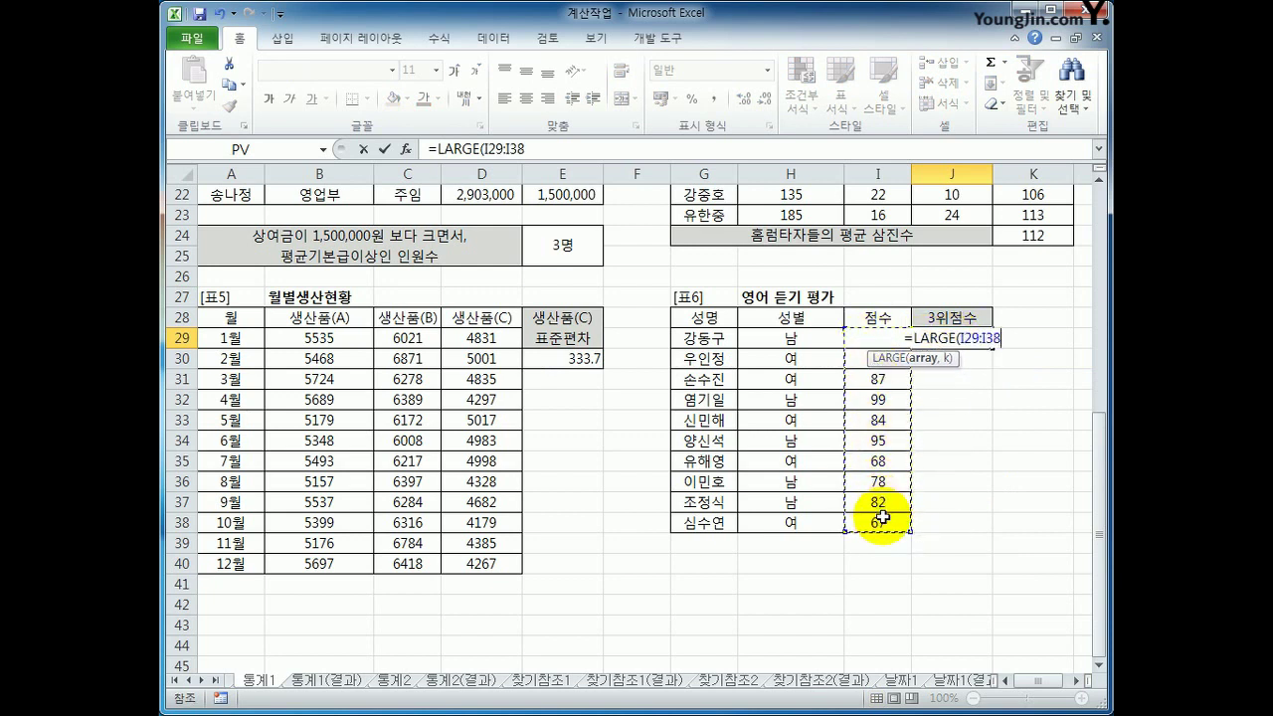
type(",3")
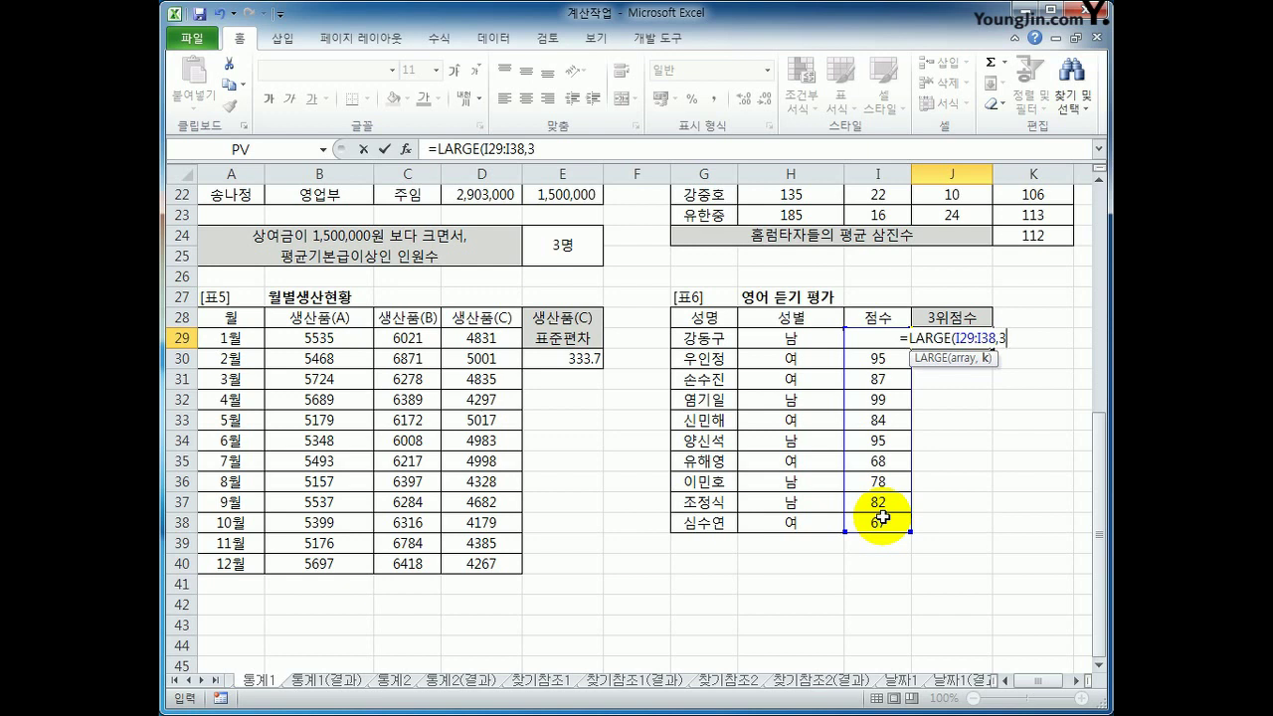
type(")")
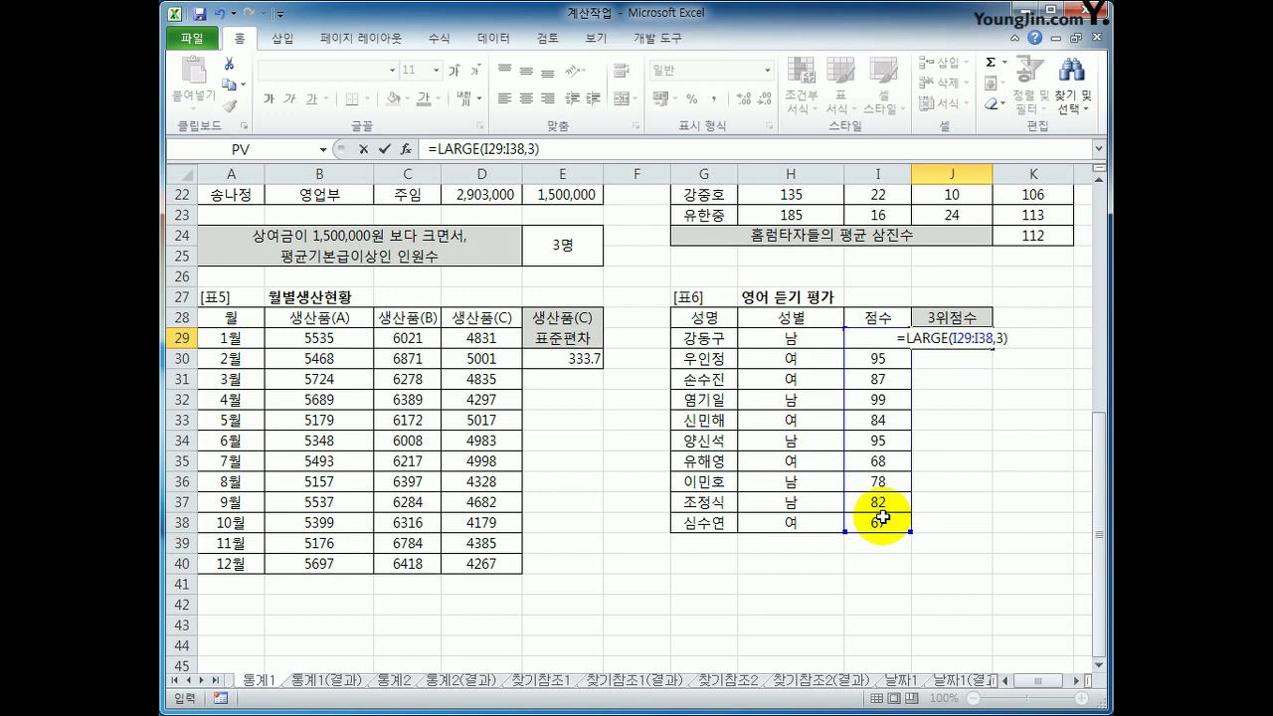
Append the text "점" to the LARGE result with the & operator and commit the formula in J29.
type("&")
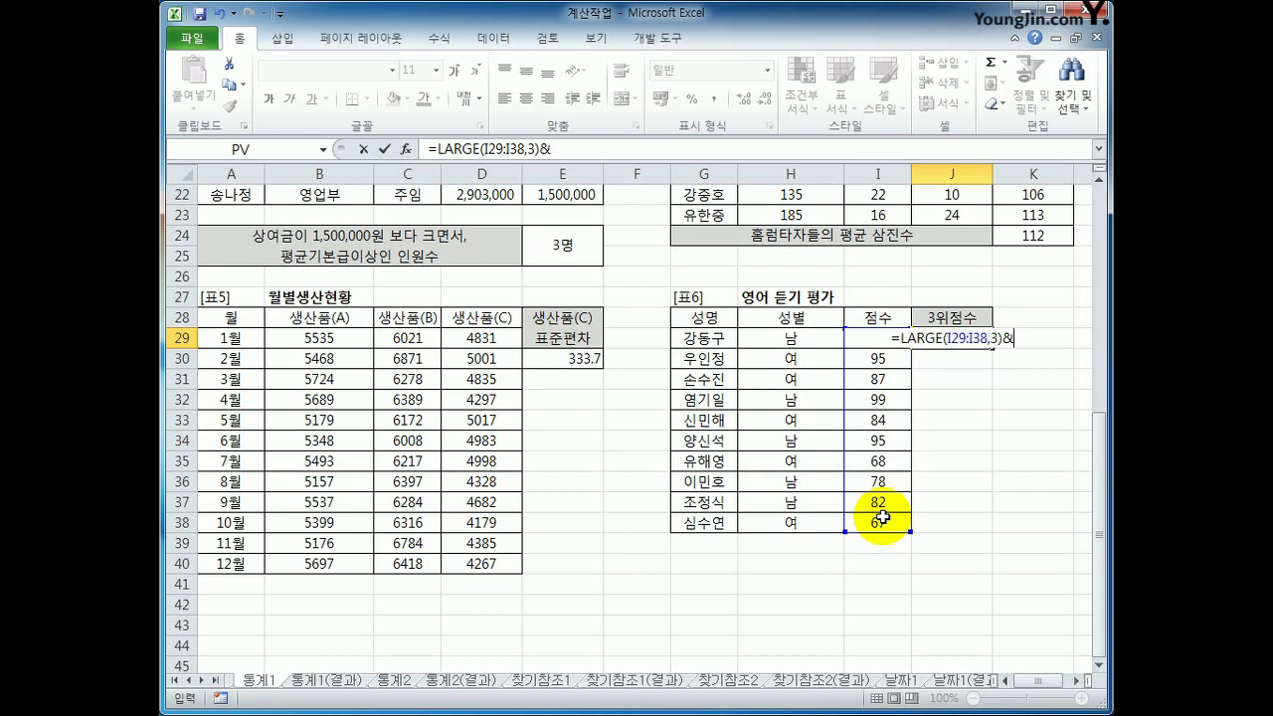
type("\"")
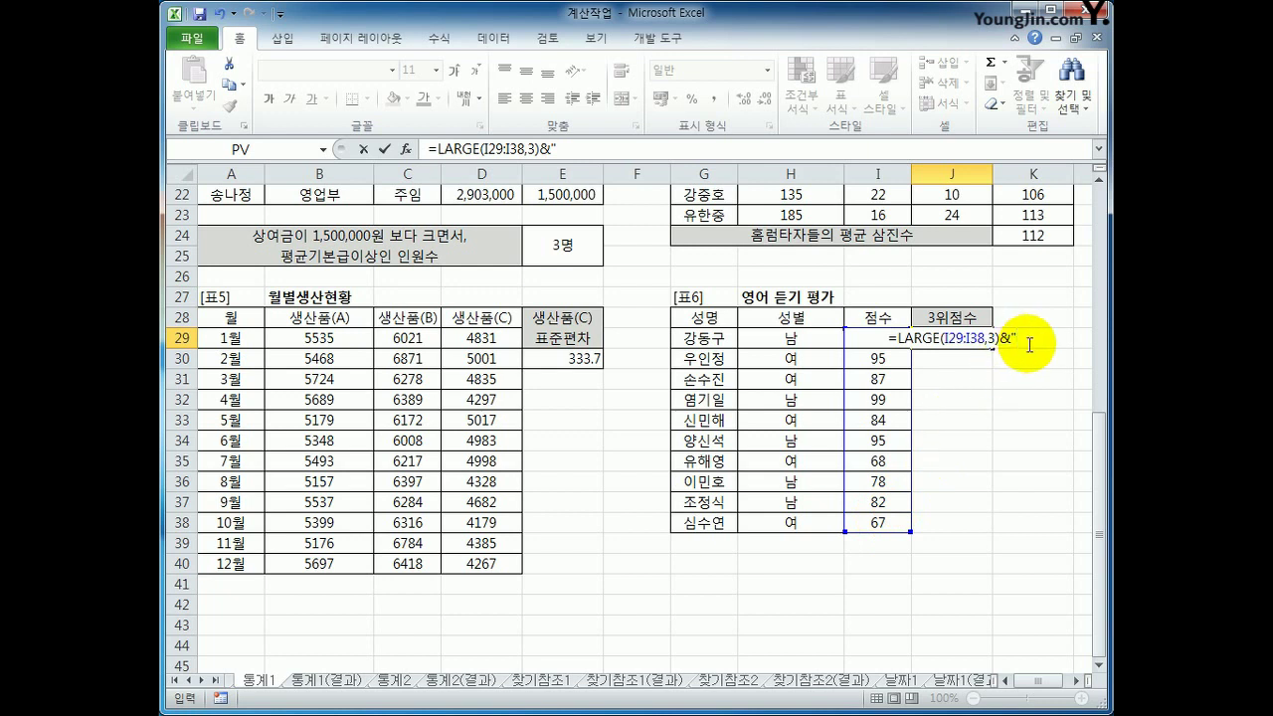
type("점")
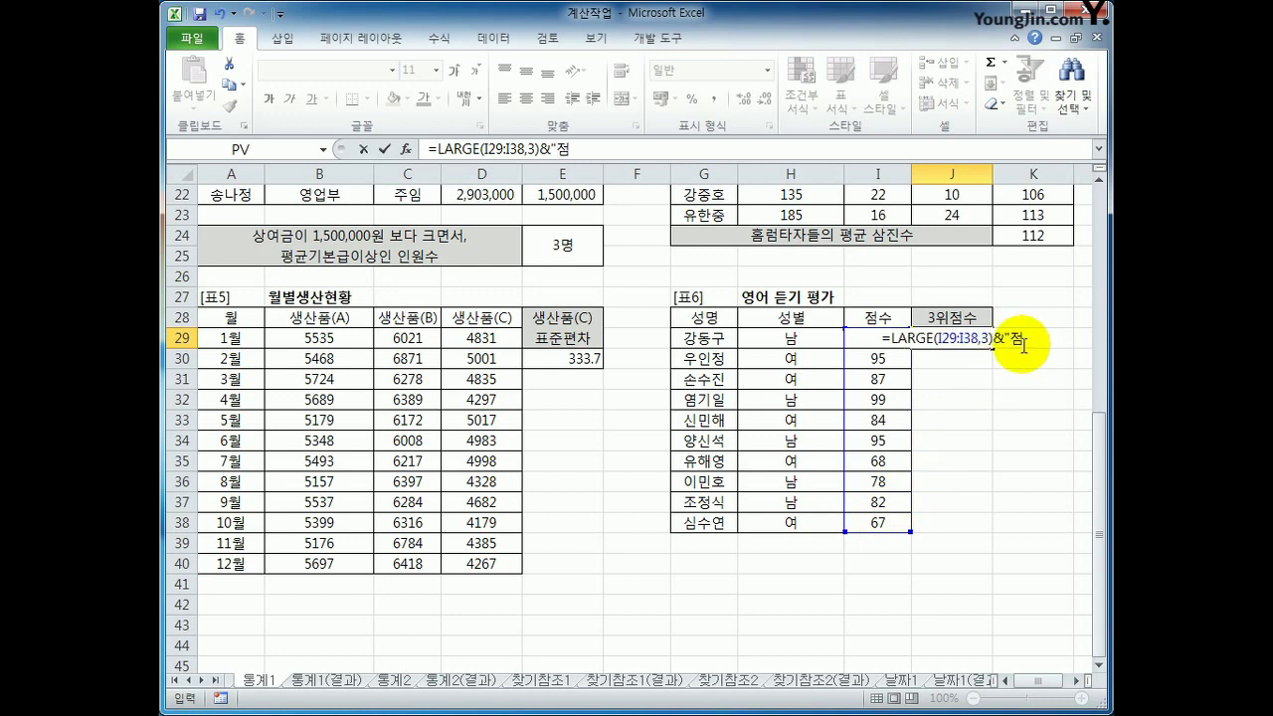
type("\"")
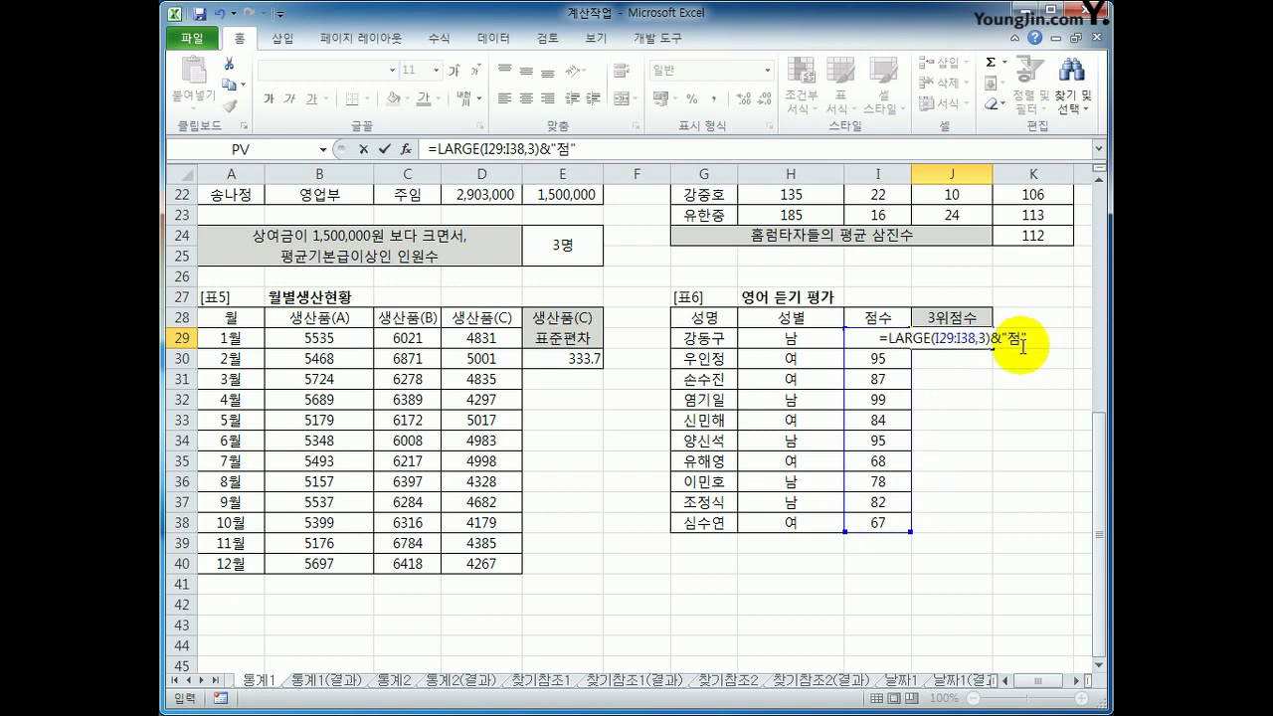
key("ctrl+Return")
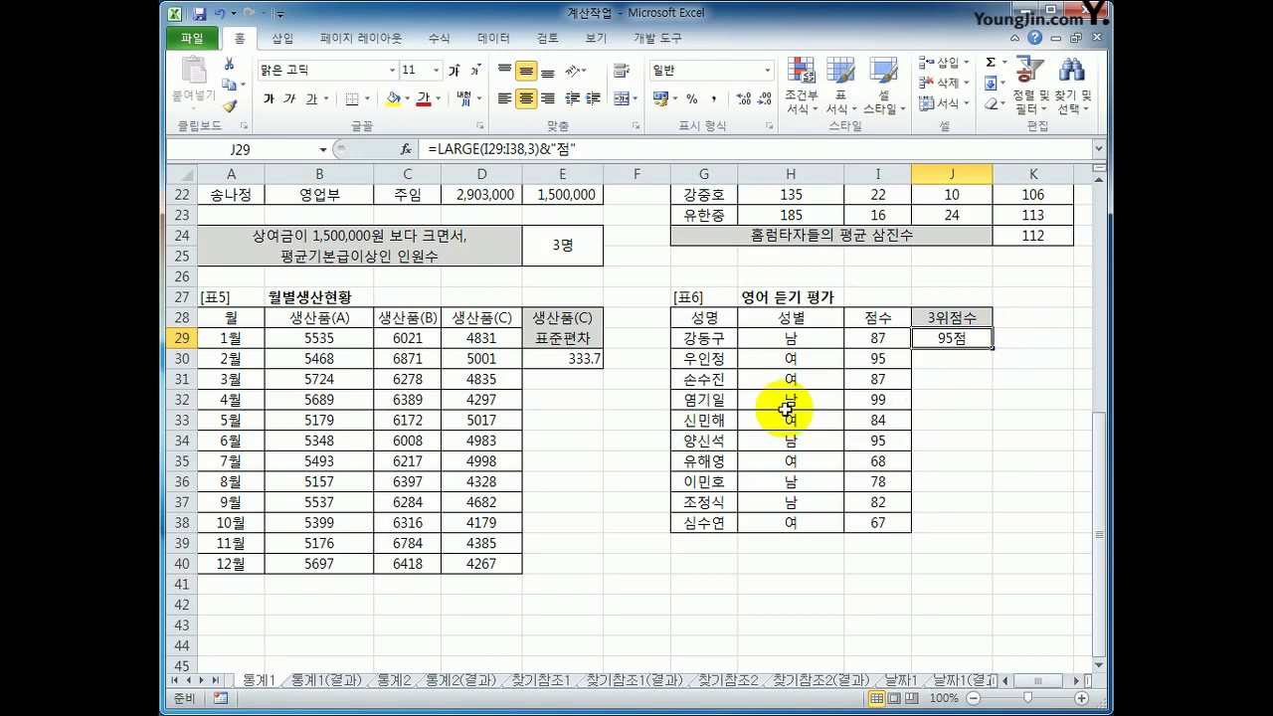
Switch to the 통계2 sheet and inspect the first team's 승점 formula in E3 of 표1.
scroll(581, 515, "up", 4)
scroll(582, 515, "up", 3)
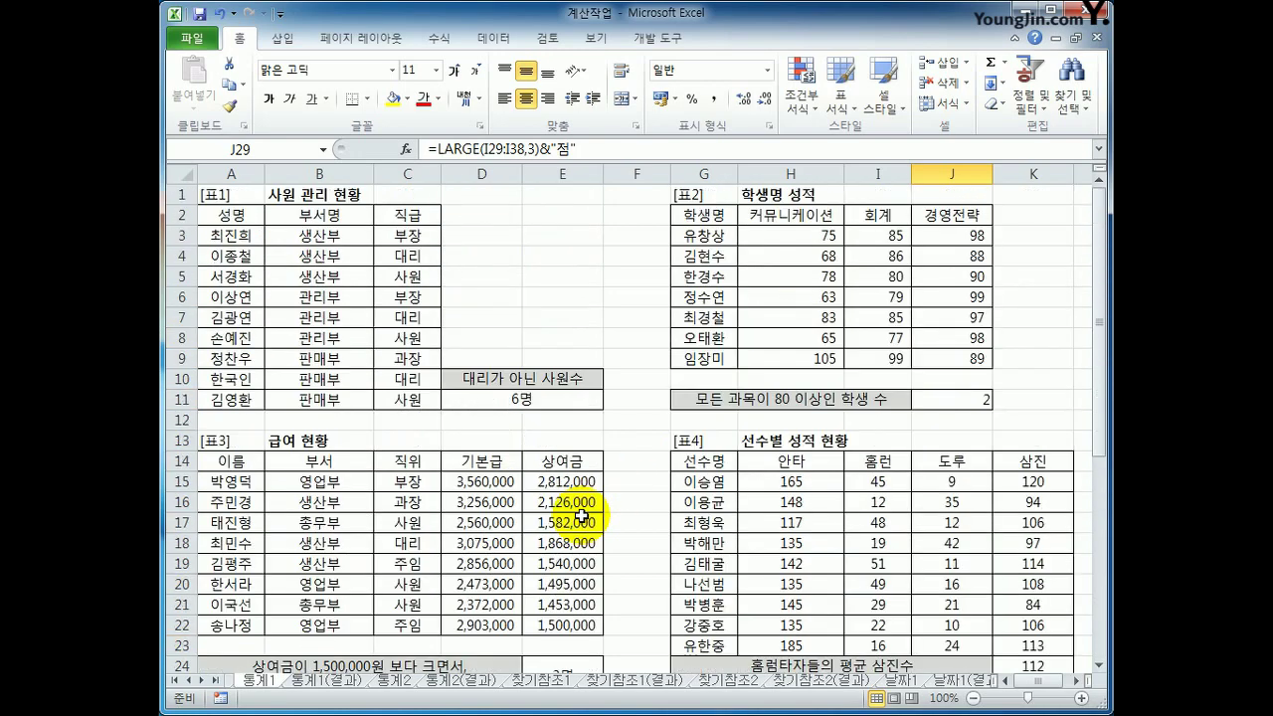
left_click(391, 680)
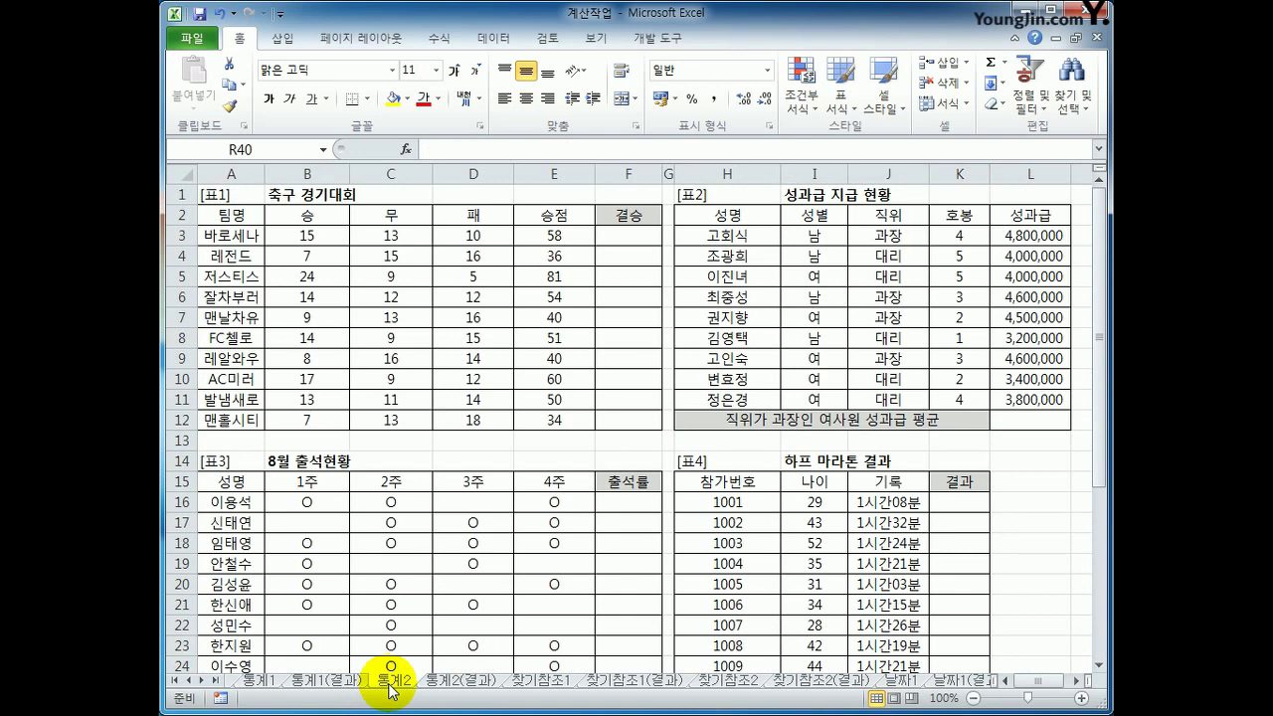
left_click(623, 246)
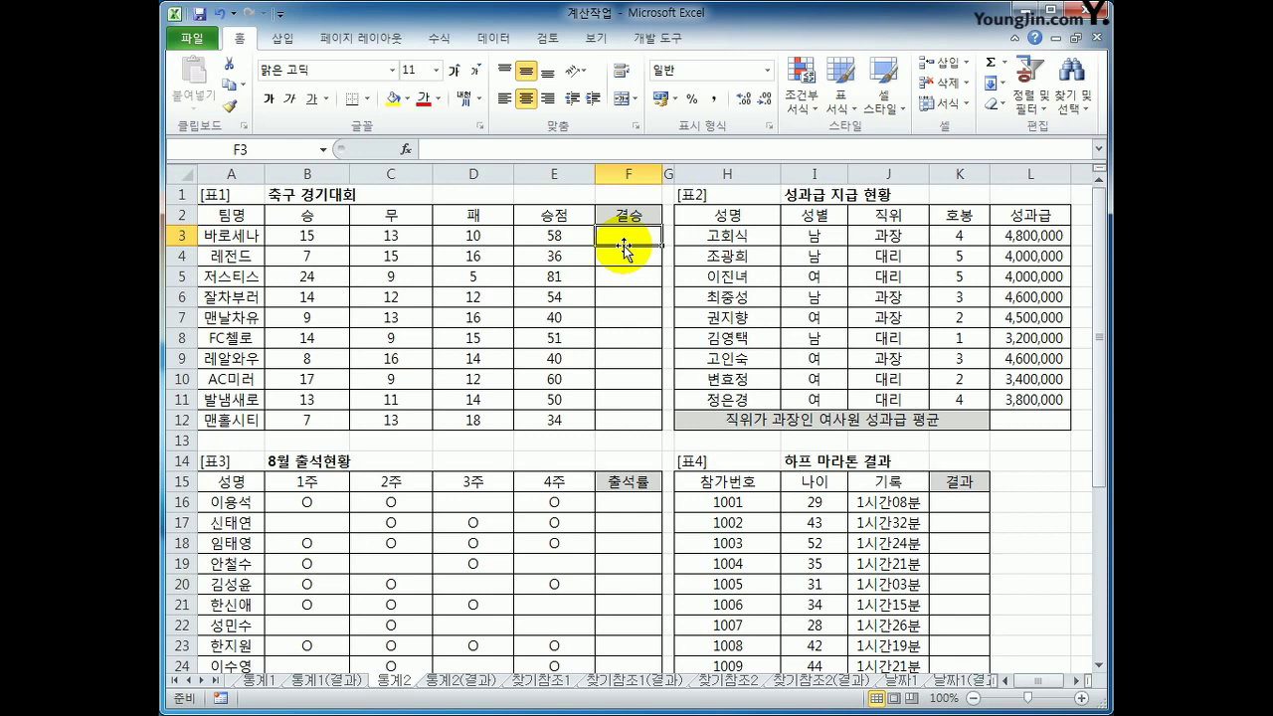
left_click(527, 235)
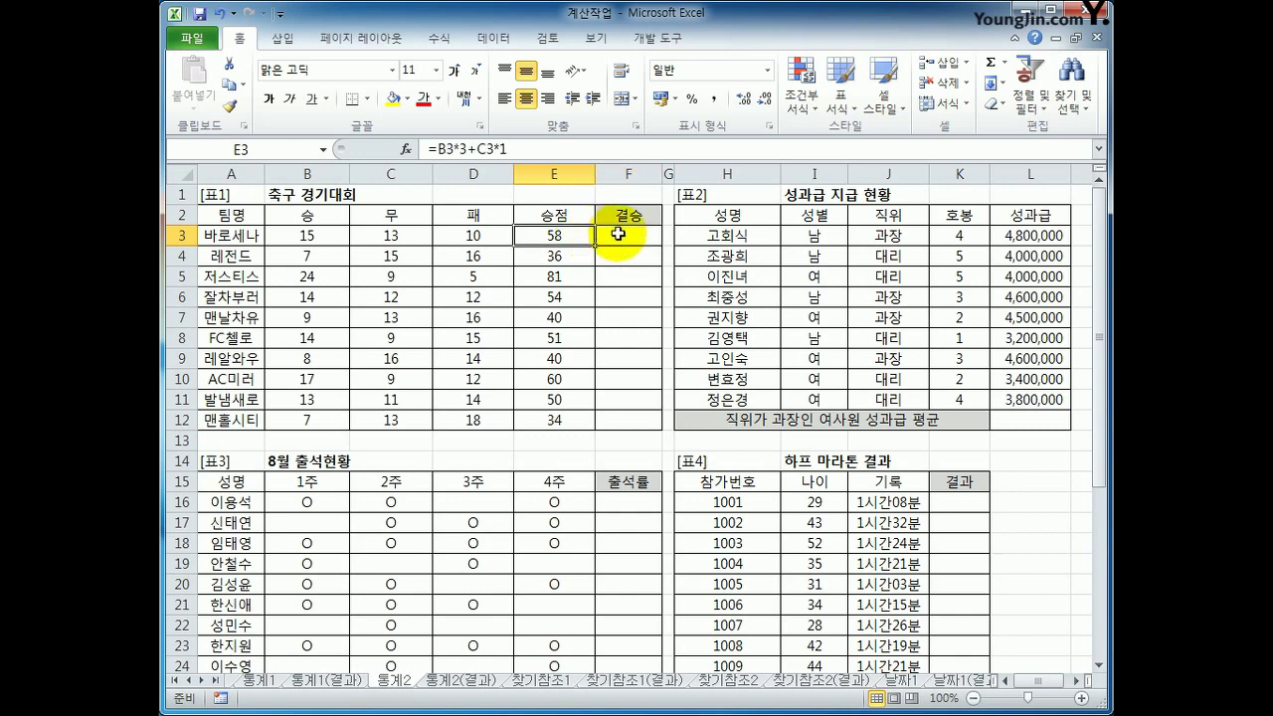
Begin a RANK formula in F3, under the 결승 heading of 표1, with E3 as the number to rank.
left_click(617, 234)
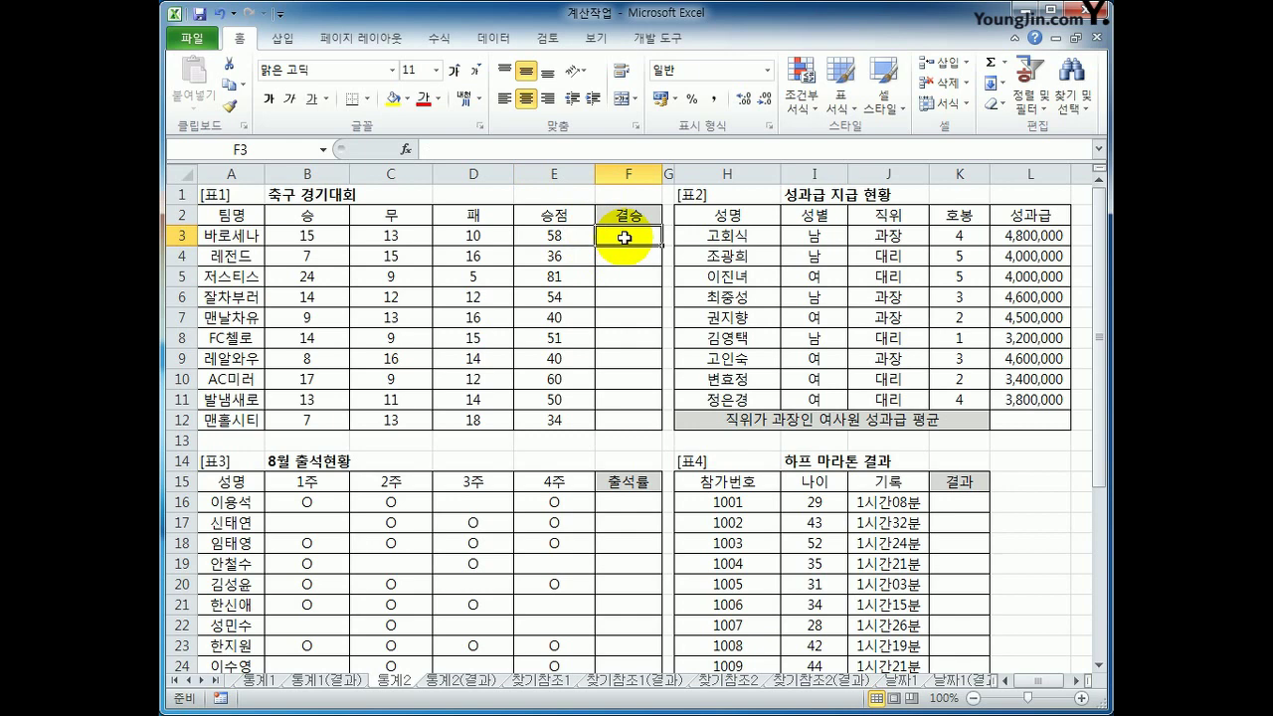
type("=")
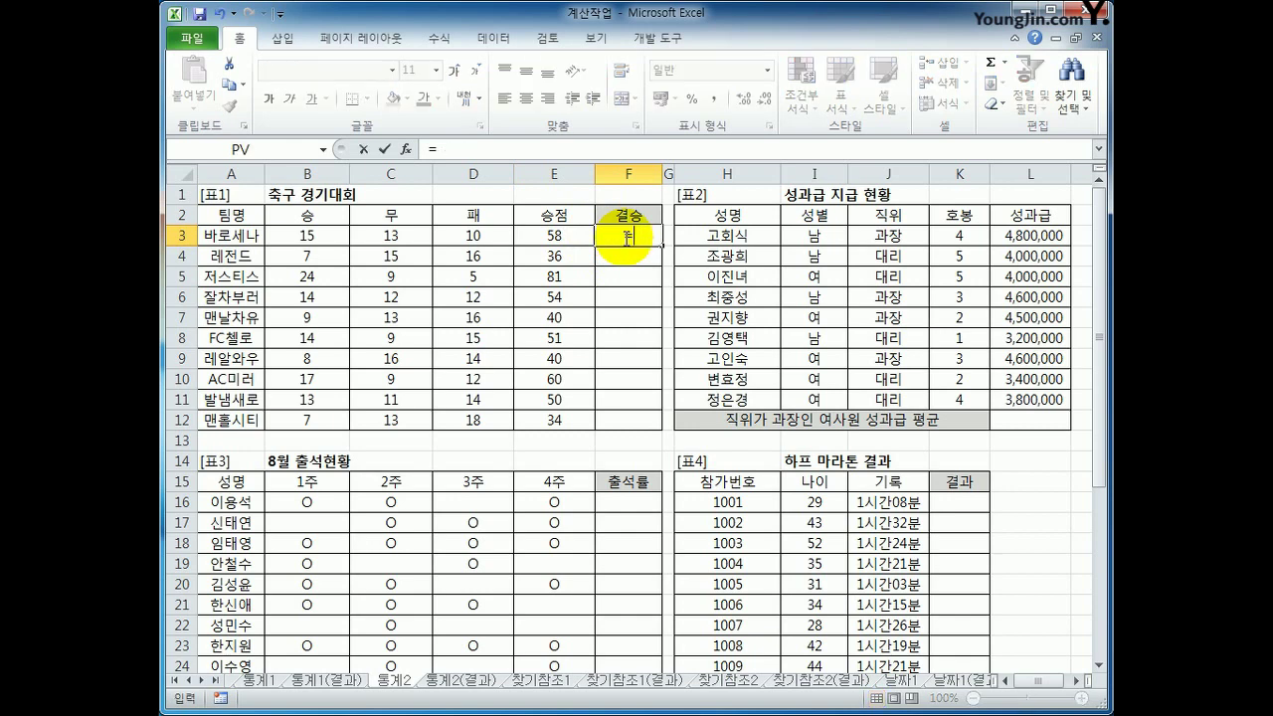
type("rank(")
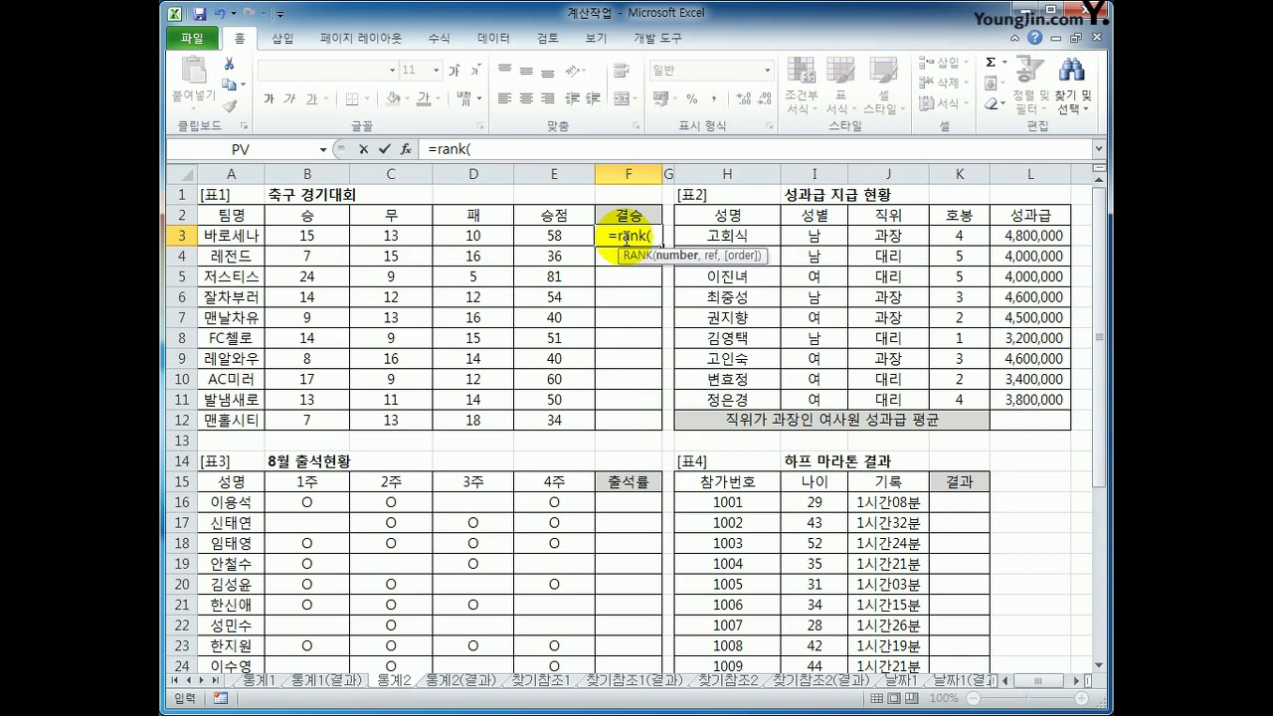
left_click(574, 233)
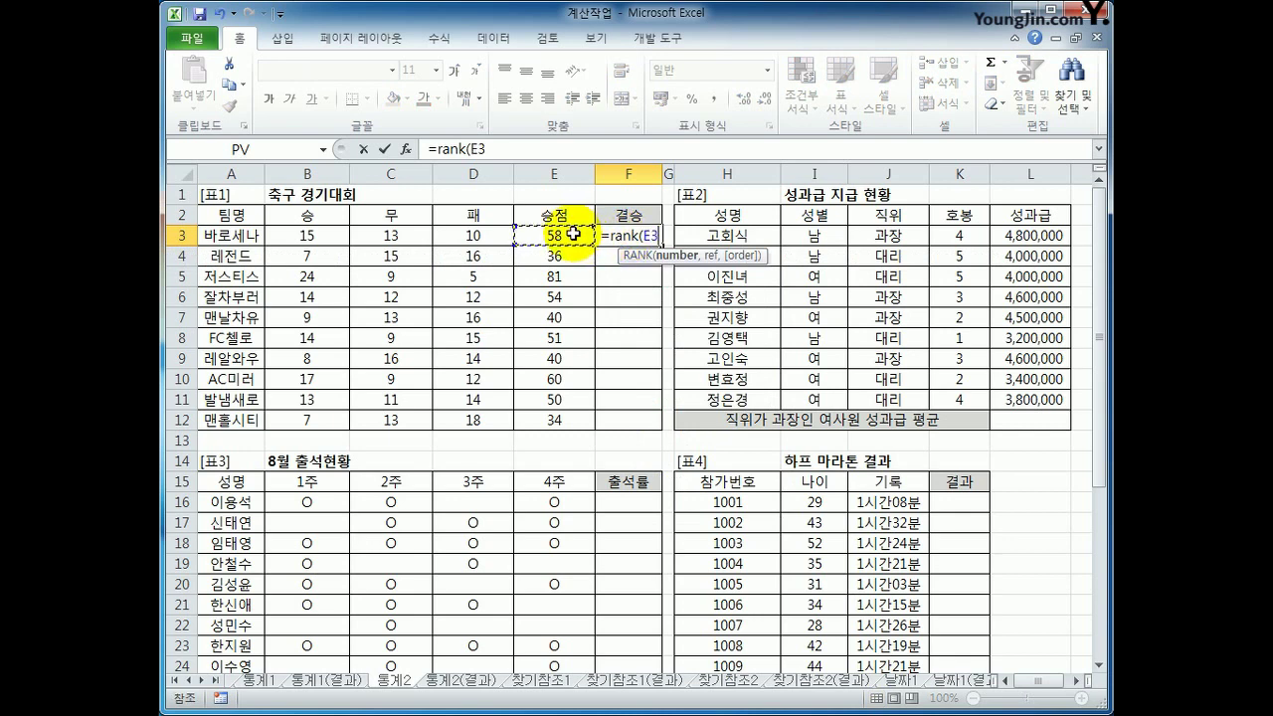
type(",")
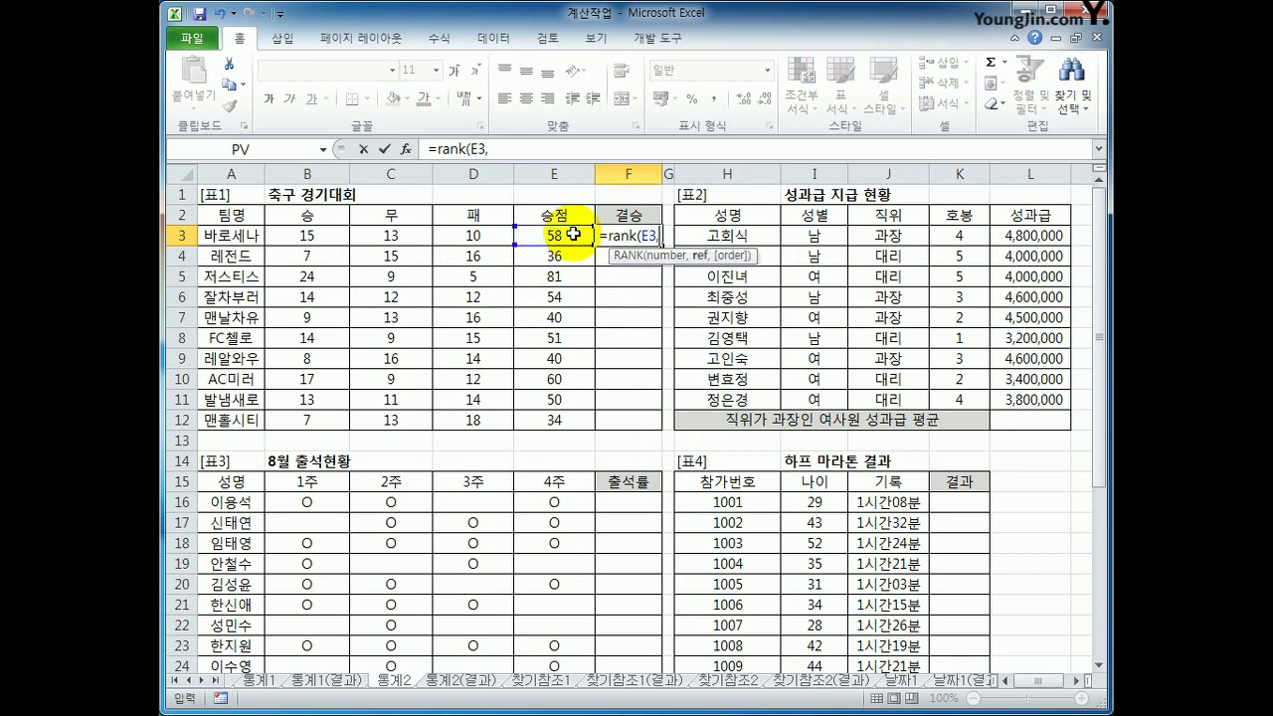
Set the RANK reference to the absolute range $E$3:$E$12 with descending order 0, and commit the formula.
left_click(574, 235)
left_click_drag(573, 235, 565, 417)
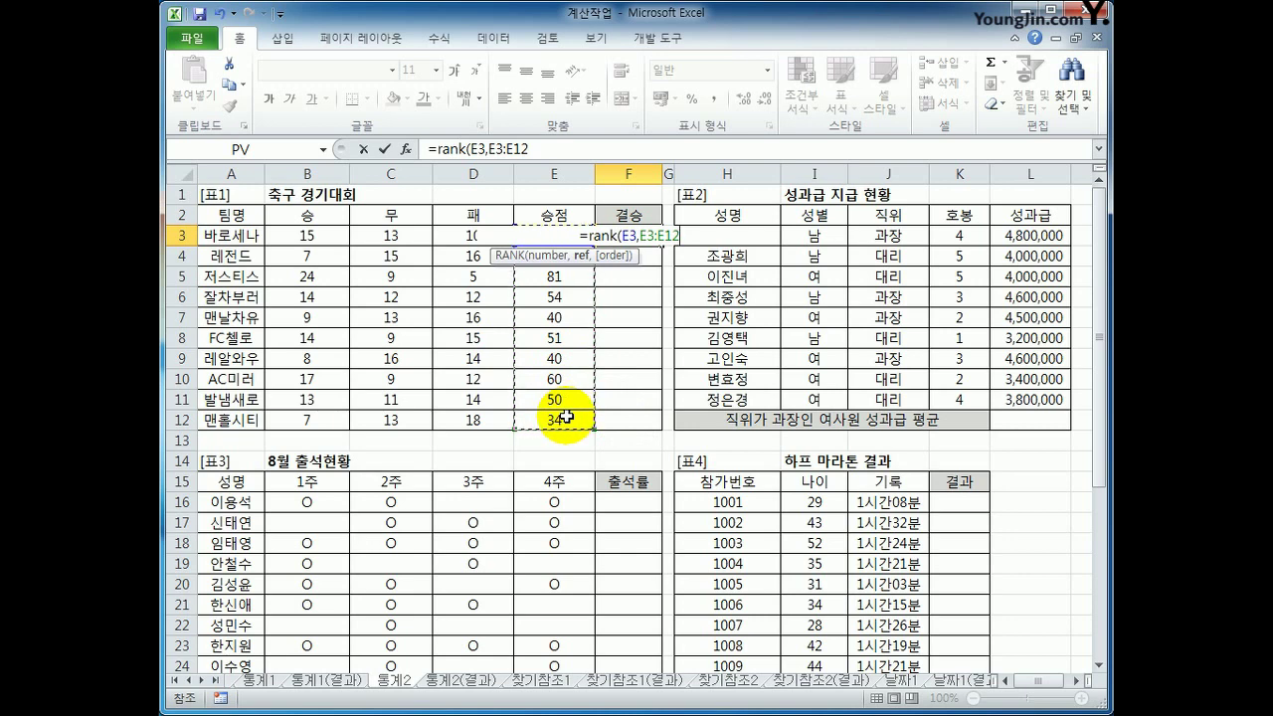
key("F4")
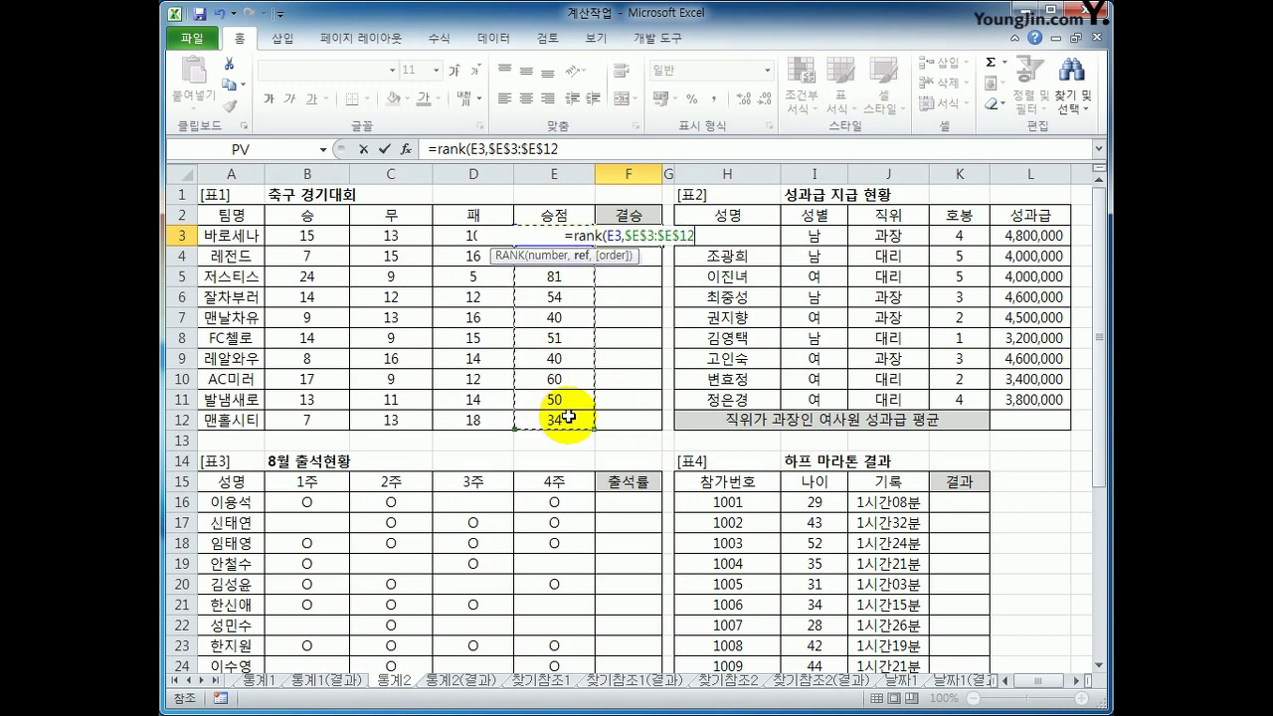
type(",")
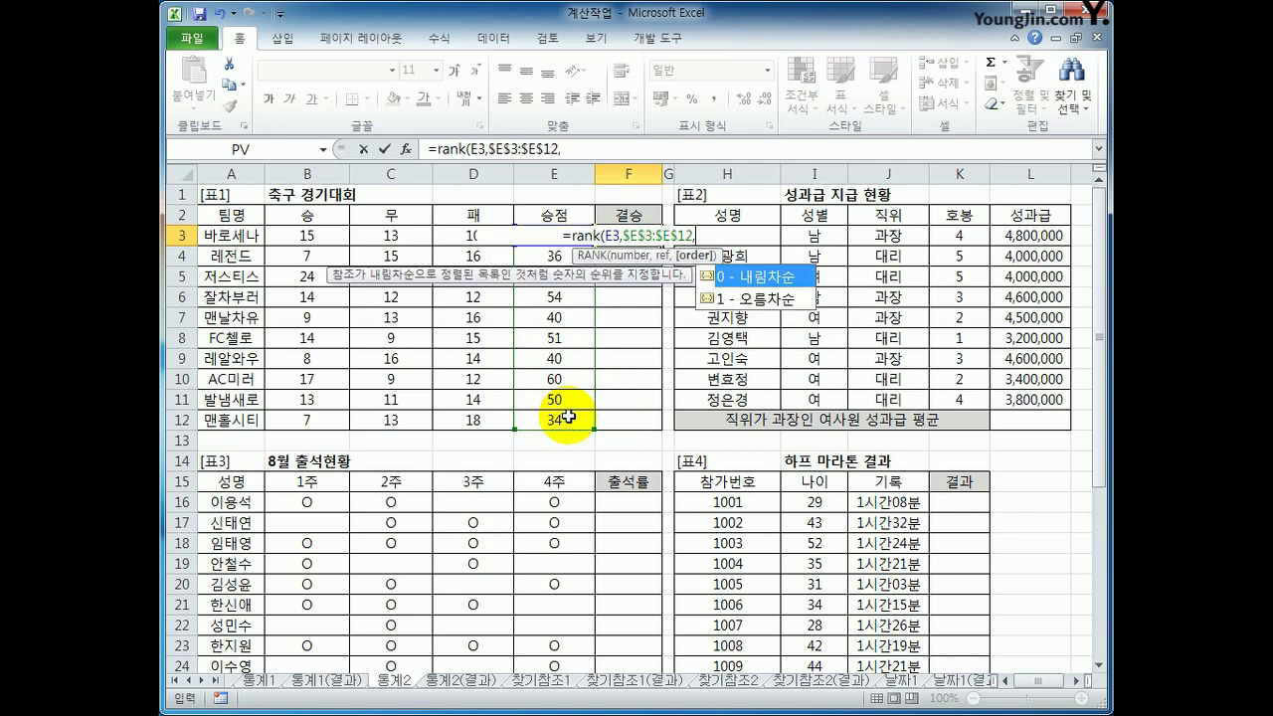
double_click(736, 283)
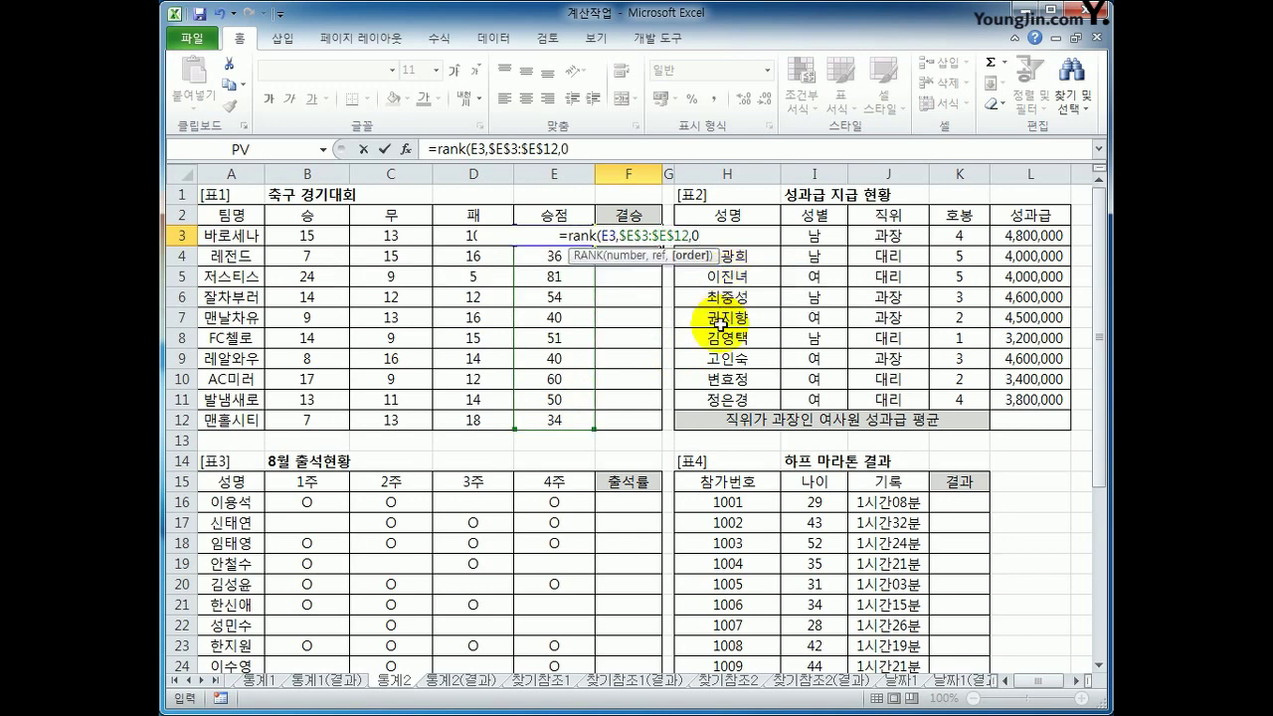
key("Return")
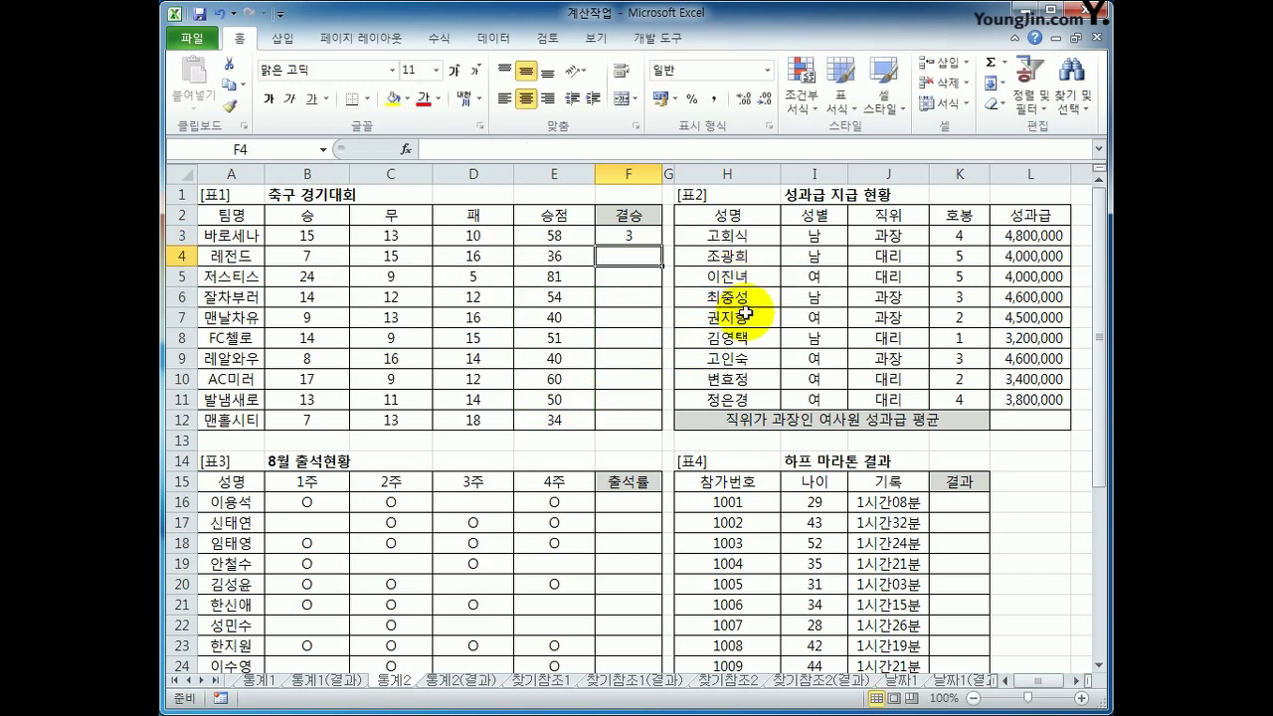
Fill the RANK formula from F3 down to F12 and check the ranks in the 결승 column.
left_click(648, 241)
left_click_drag(660, 245, 651, 433)
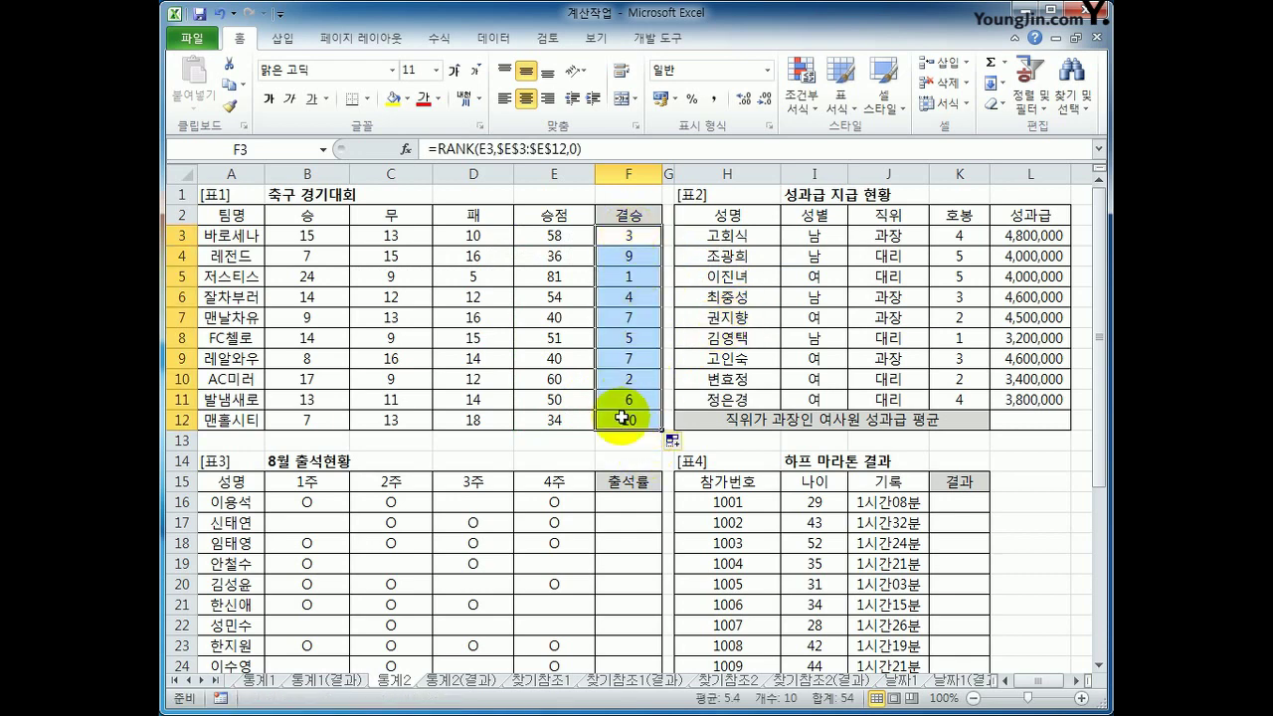
left_click(639, 278)
left_click(643, 419)
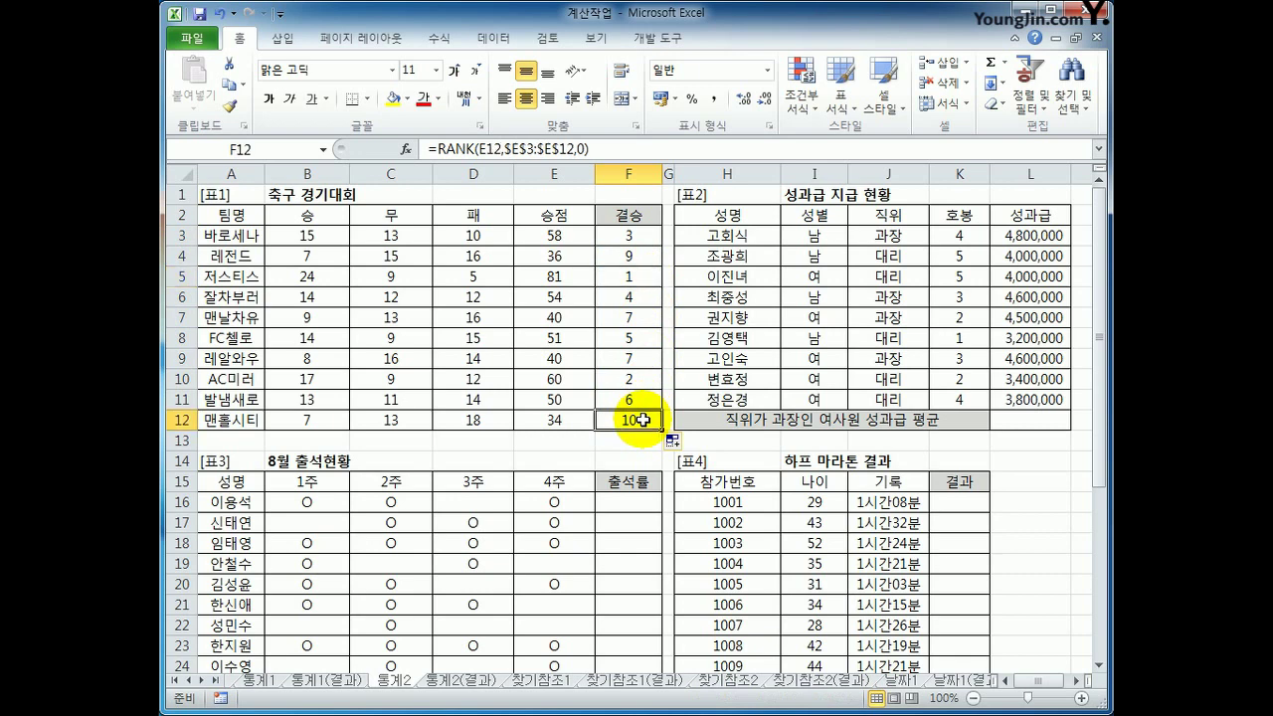
Wrap the RANK formula in F3 in an IF function that tests whether the rank is <=3.
left_click(620, 238)
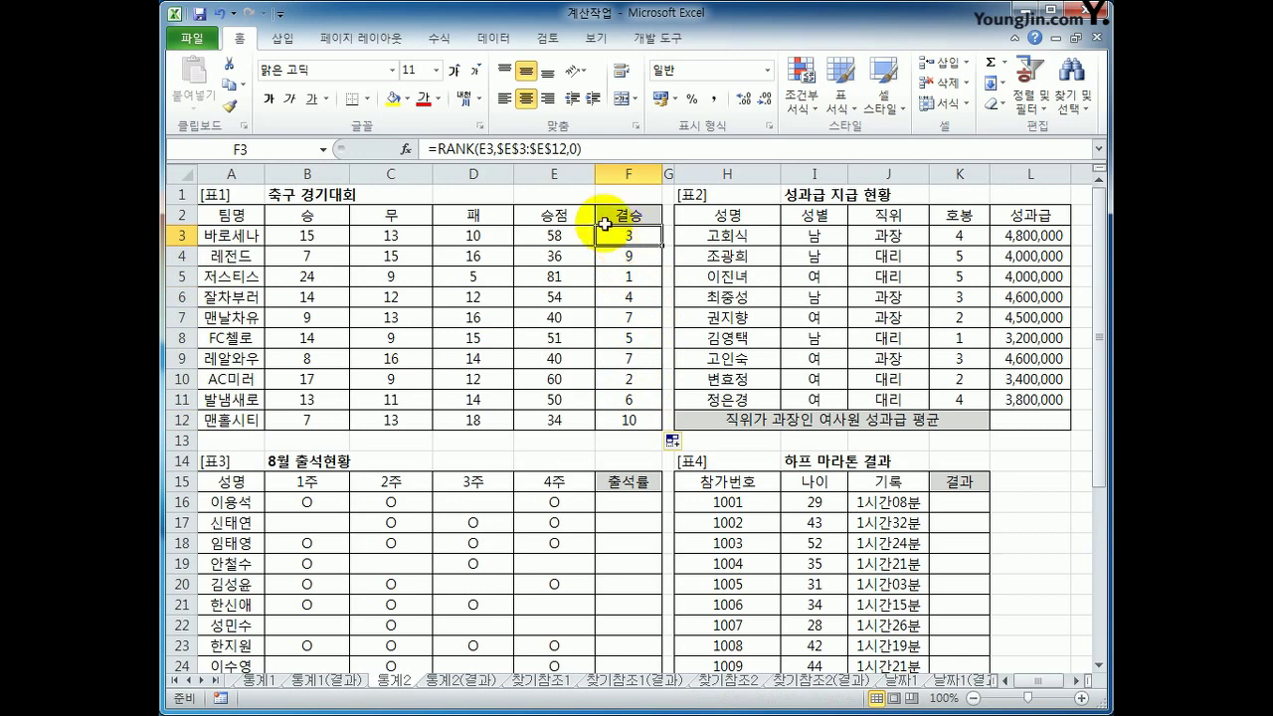
left_click(435, 148)
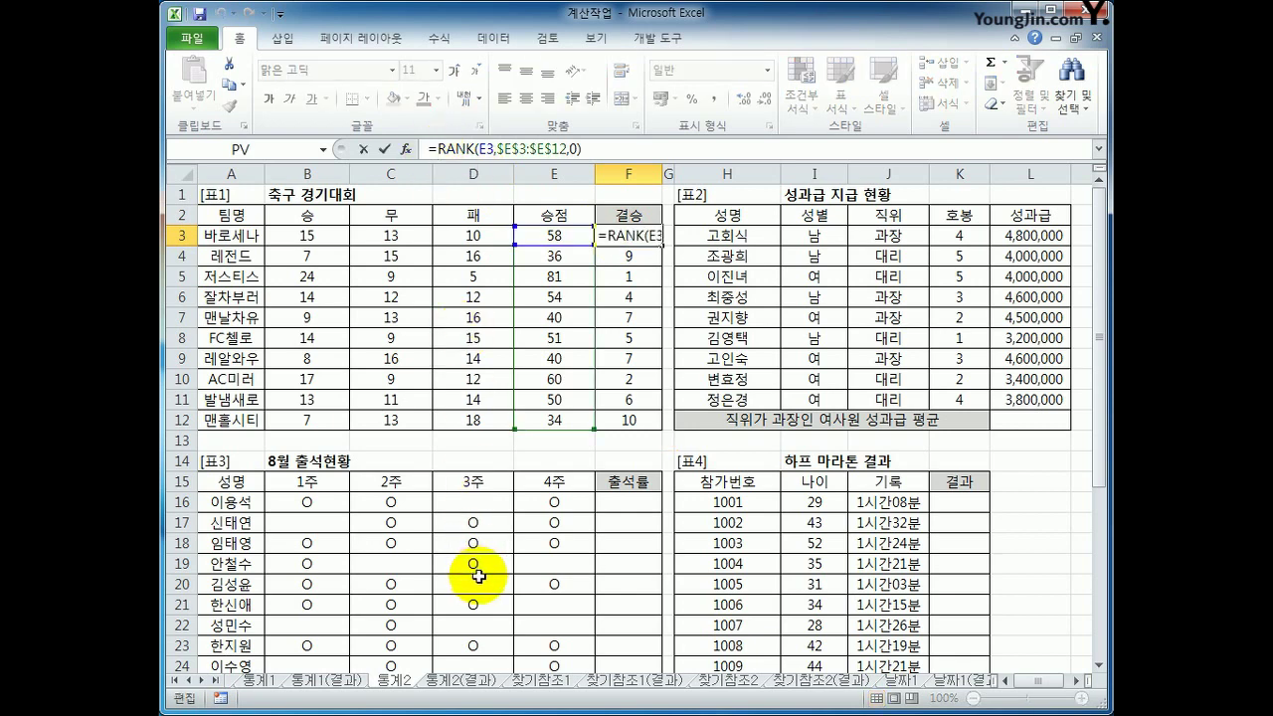
type("if(")
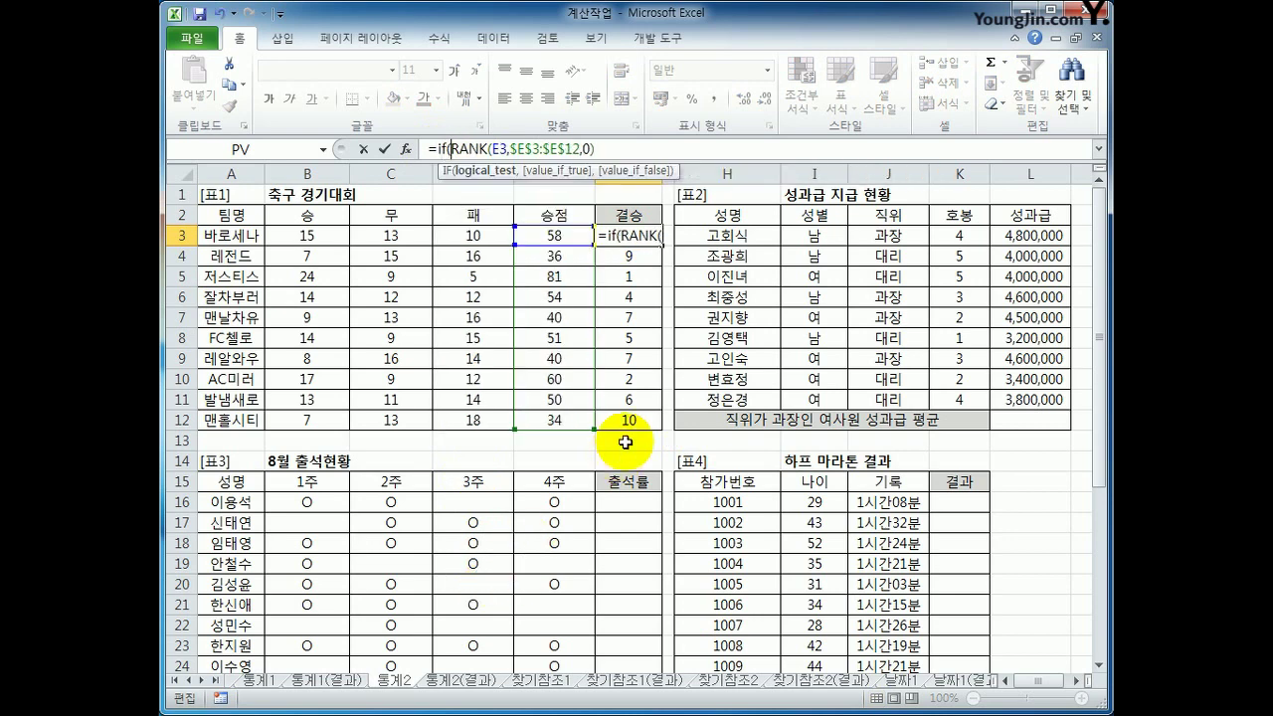
left_click(618, 151)
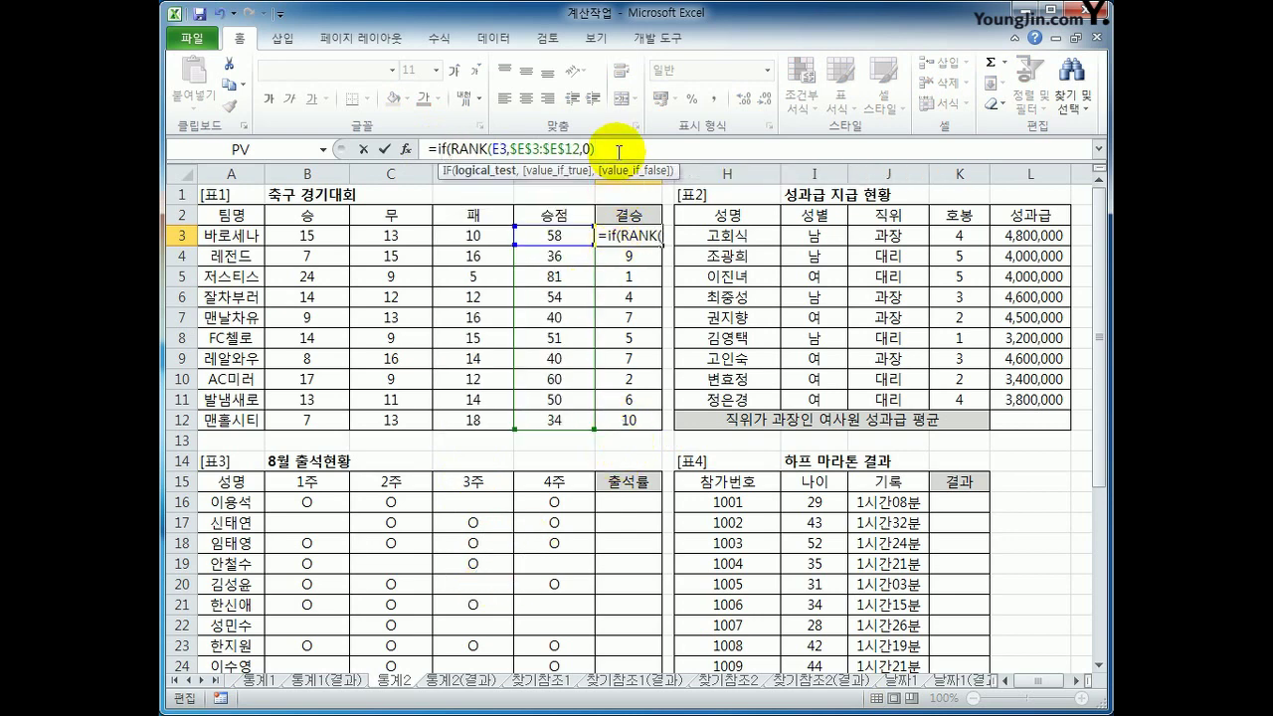
type("<=3,")
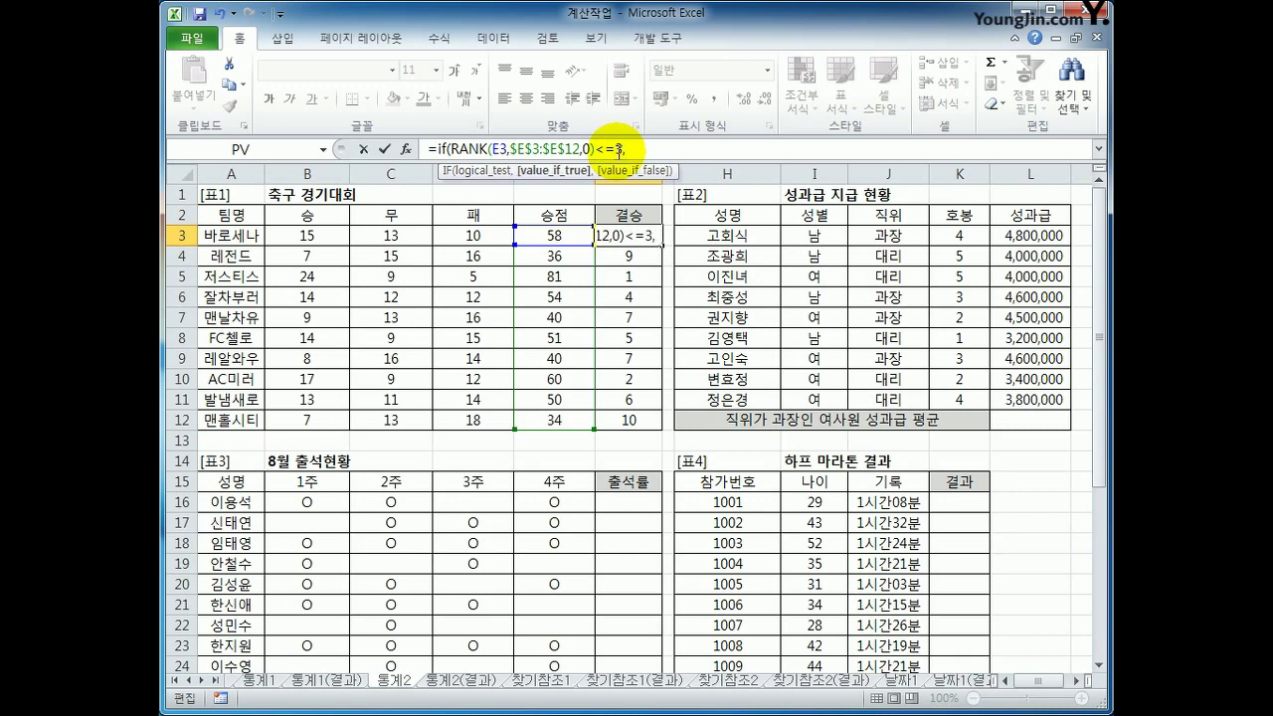
Make the IF in F3 return "결승진출" when true and an empty string "" when false, and commit it.
type("\"결승")
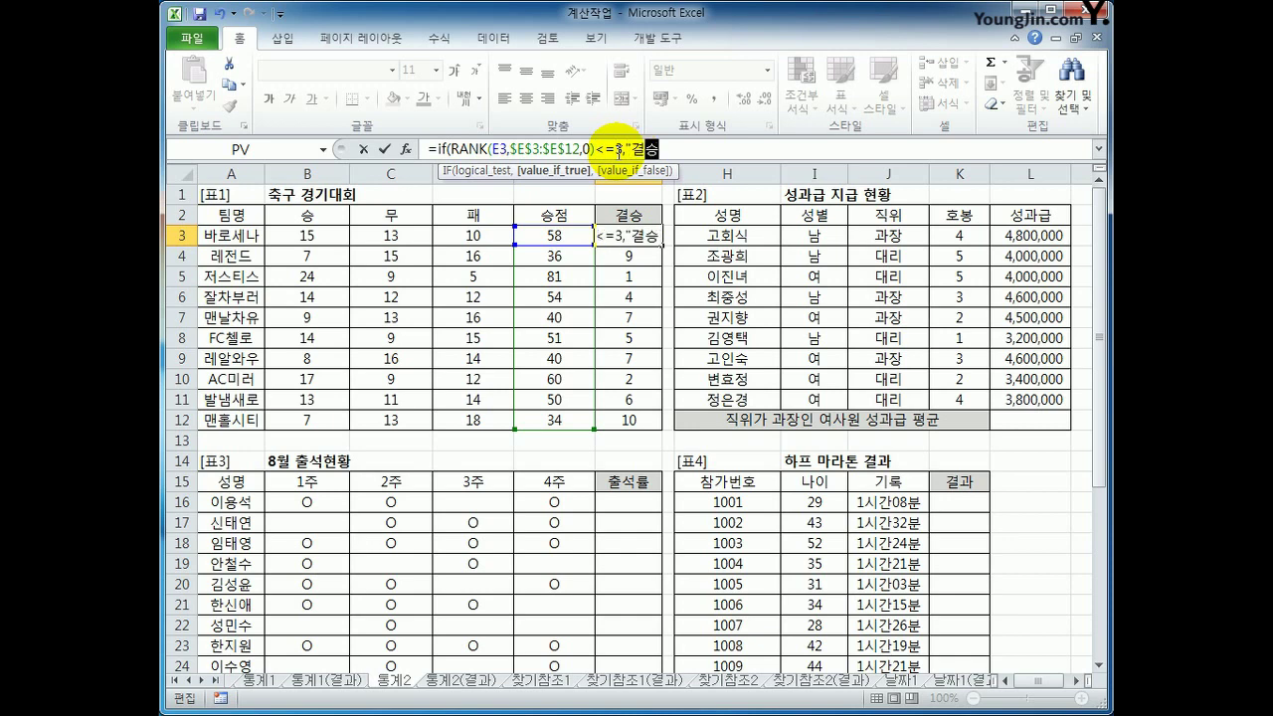
type("진출\",")
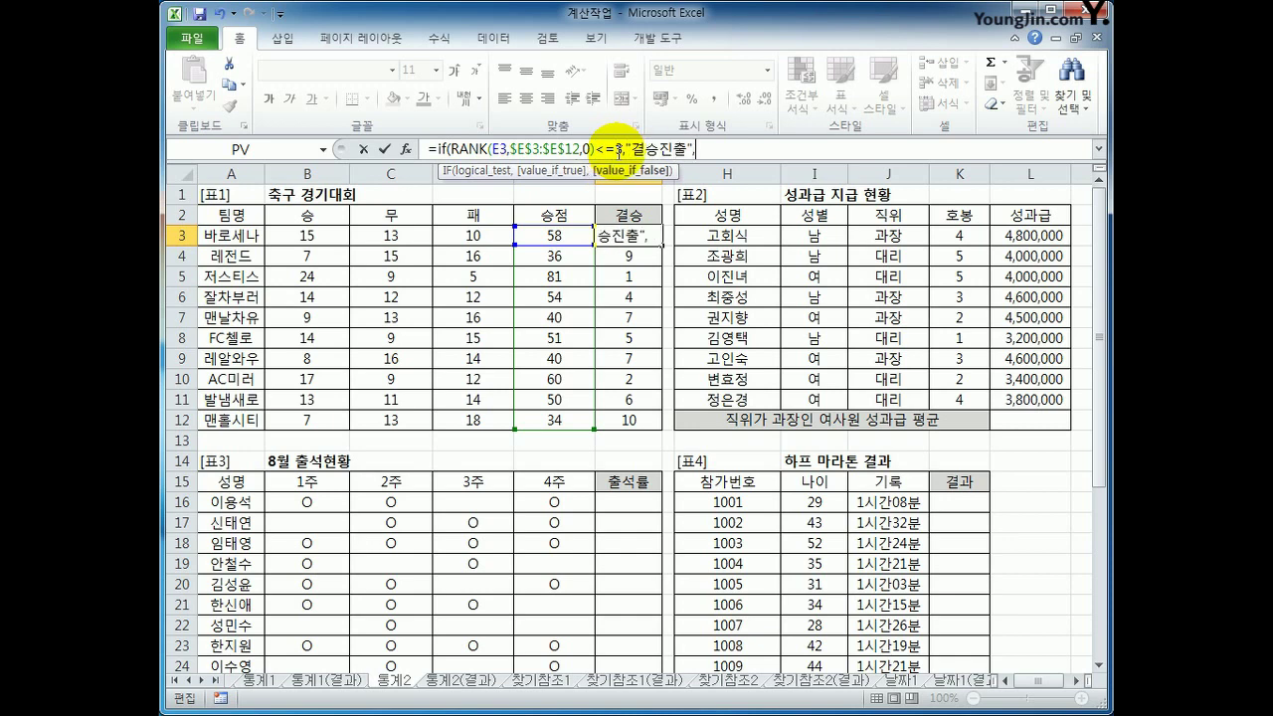
type("\"\")")
key("Return")
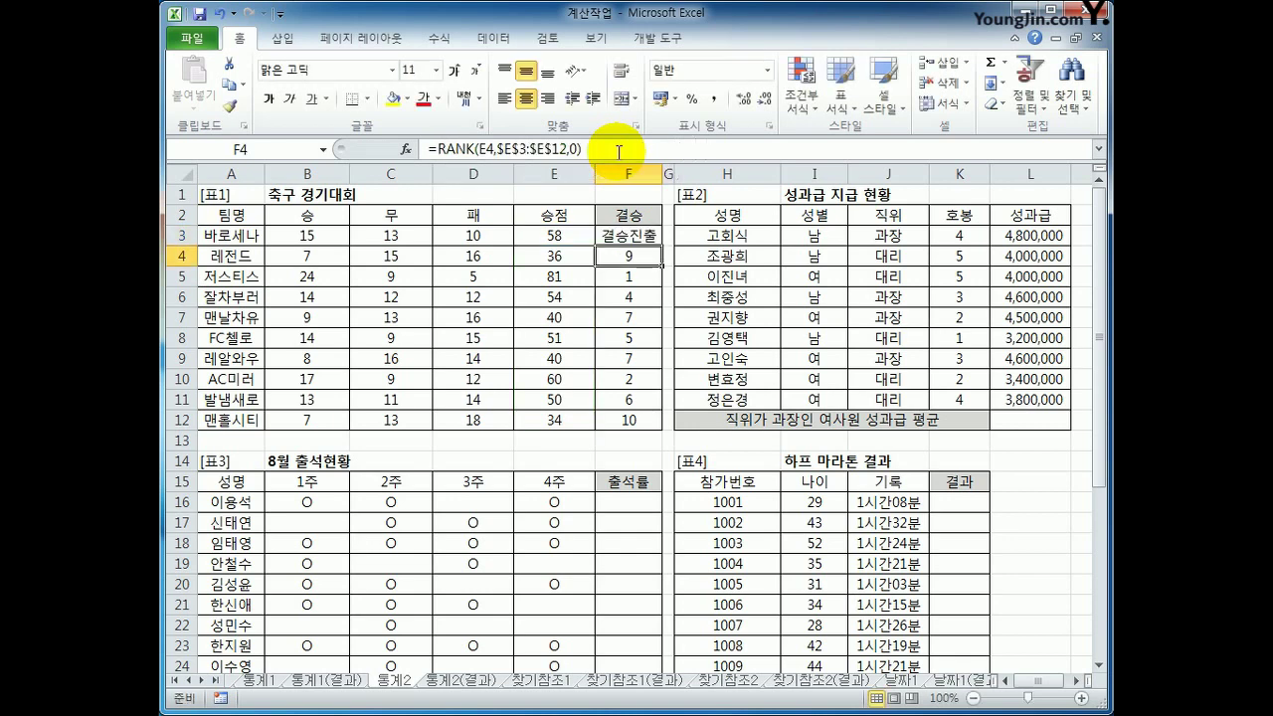
Fill the IF and RANK formula from F3 down to F12 in the 결승 column.
left_click(647, 235)
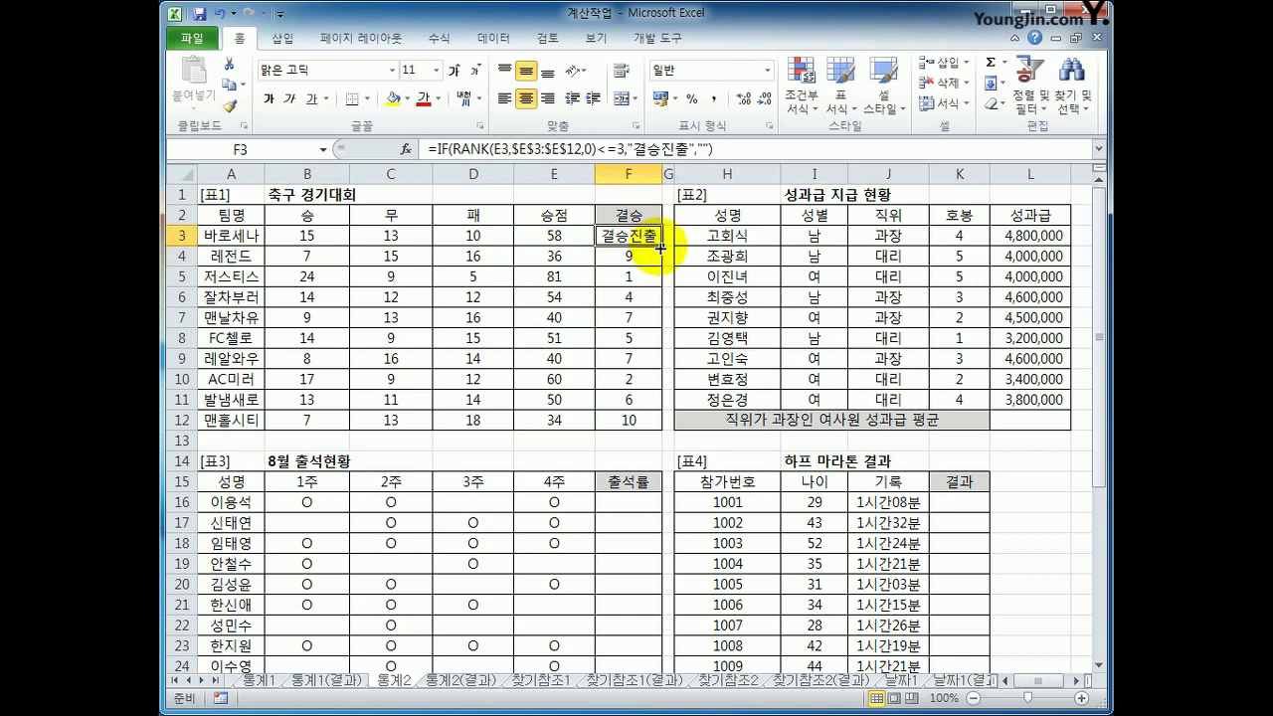
left_click_drag(661, 245, 639, 420)
left_click(639, 420)
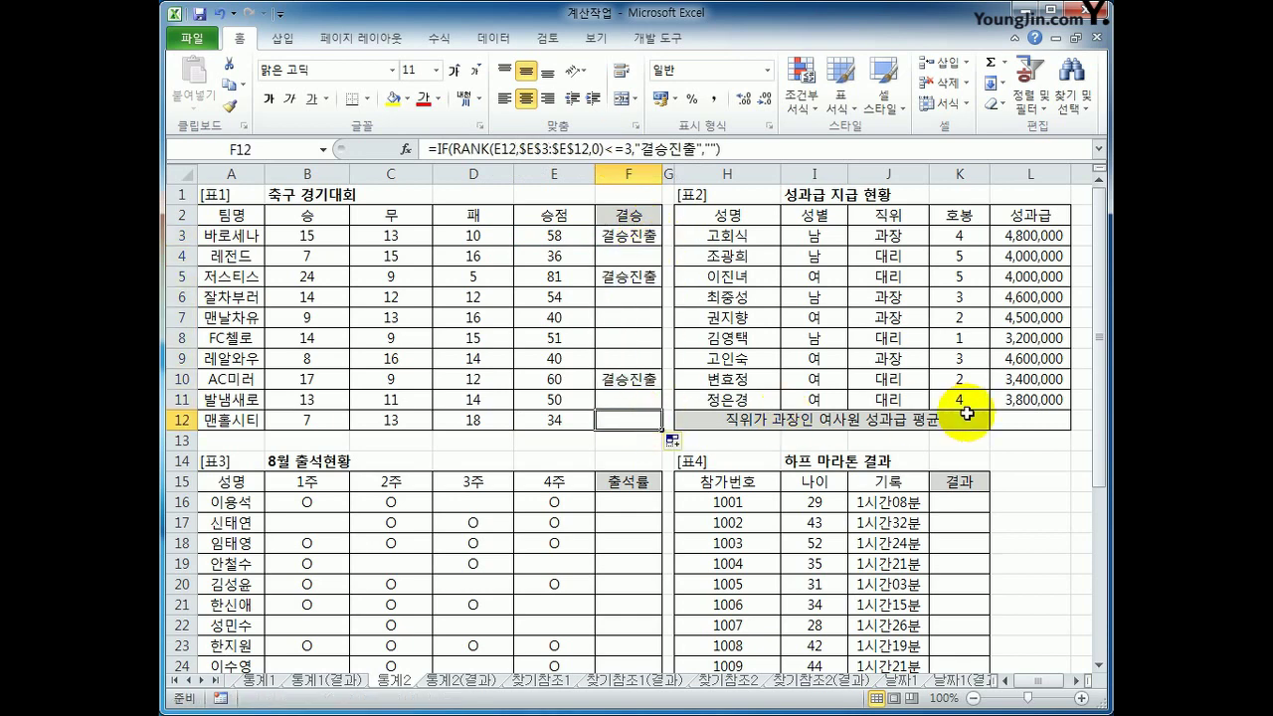
Start a ROUND formula in L12, the 성과급 average cell of 표2, with AVERAGEIFS nested as its number argument.
left_click(1049, 417)
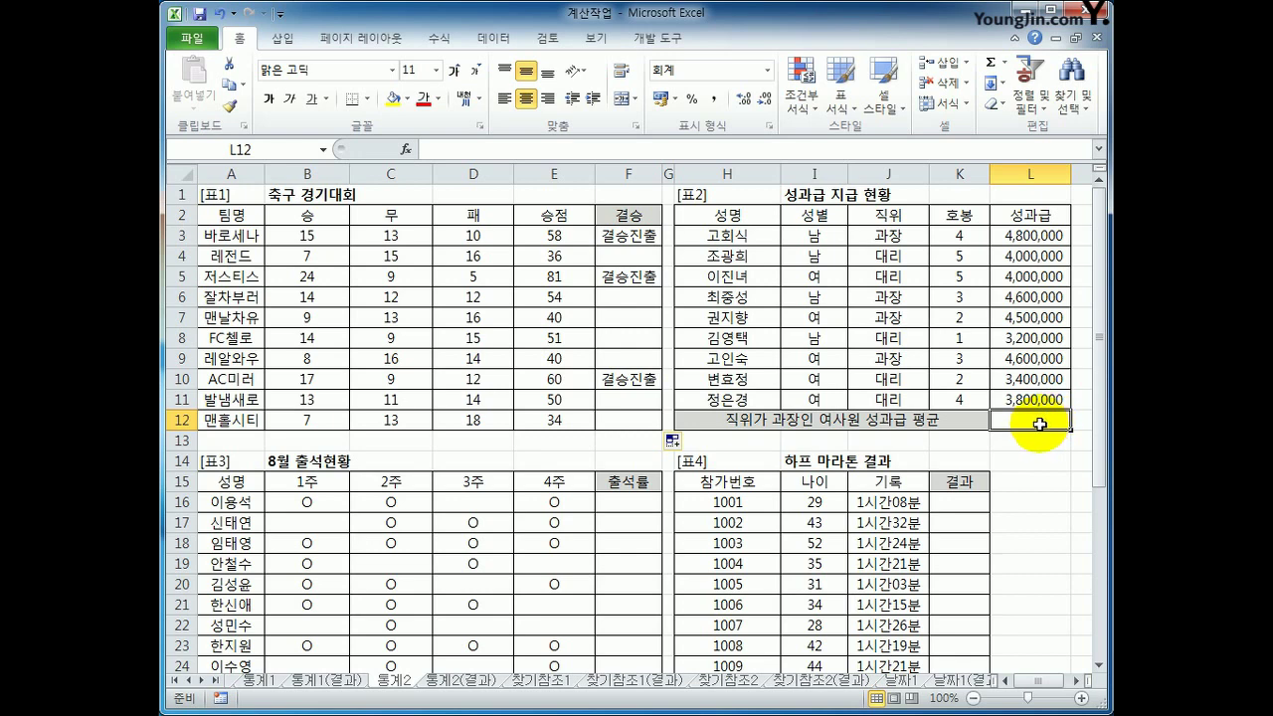
type("=ㄱ")
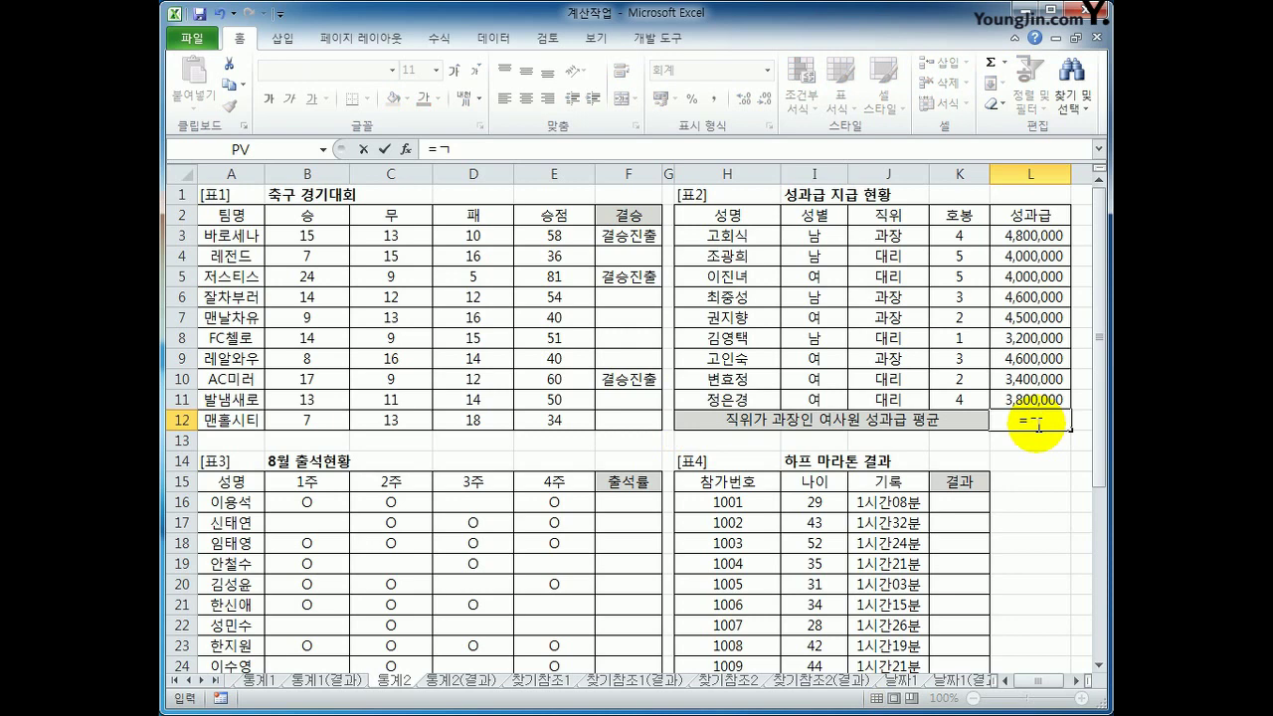
key("BackSpace")
type("round")
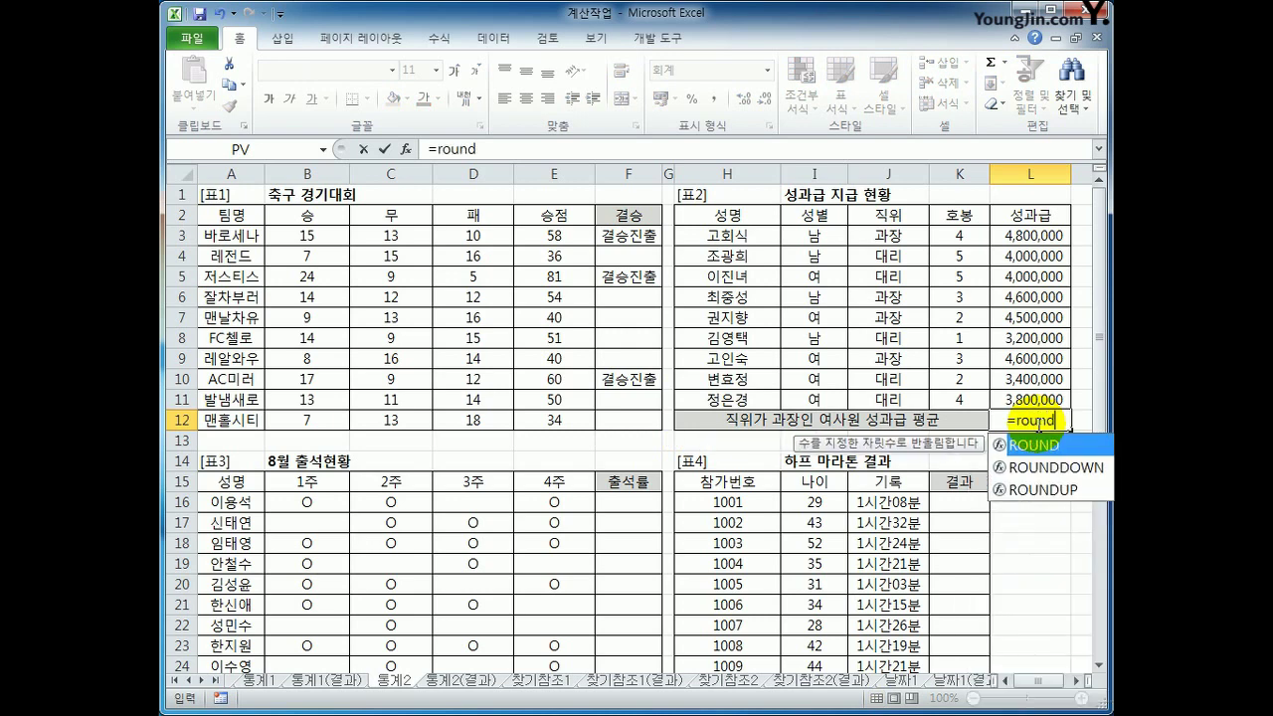
key("Tab")
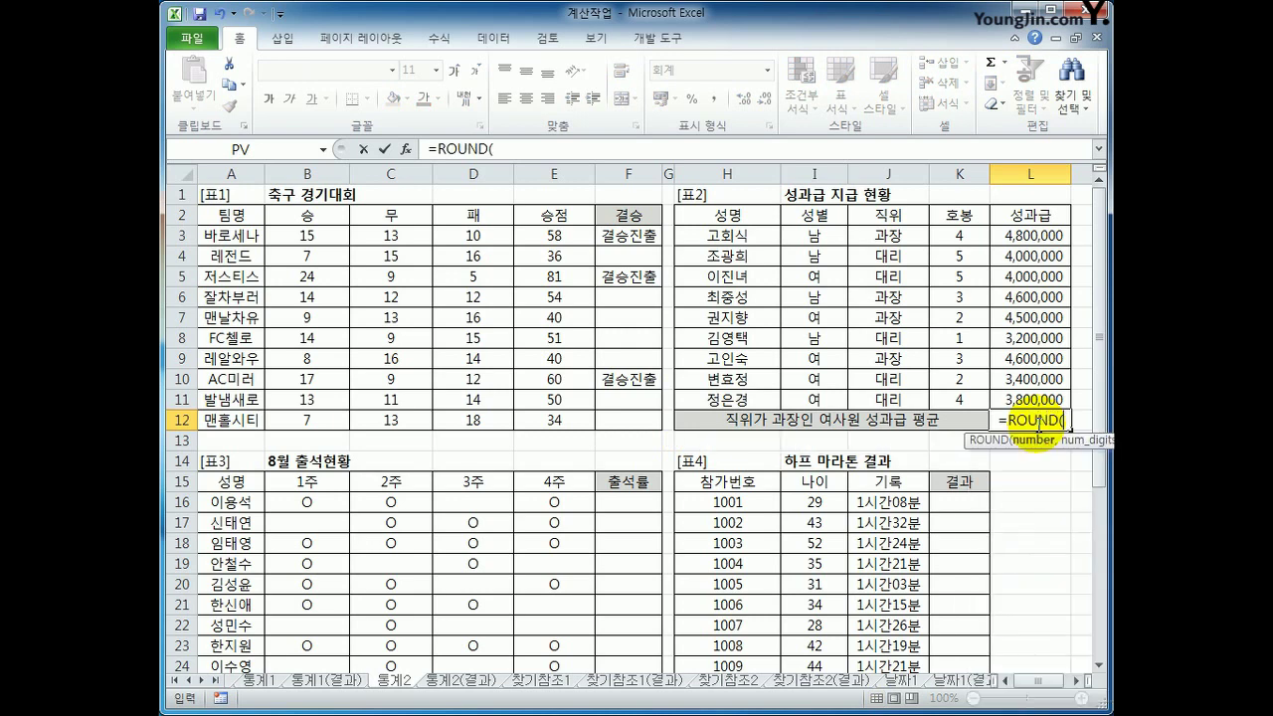
type("aver")
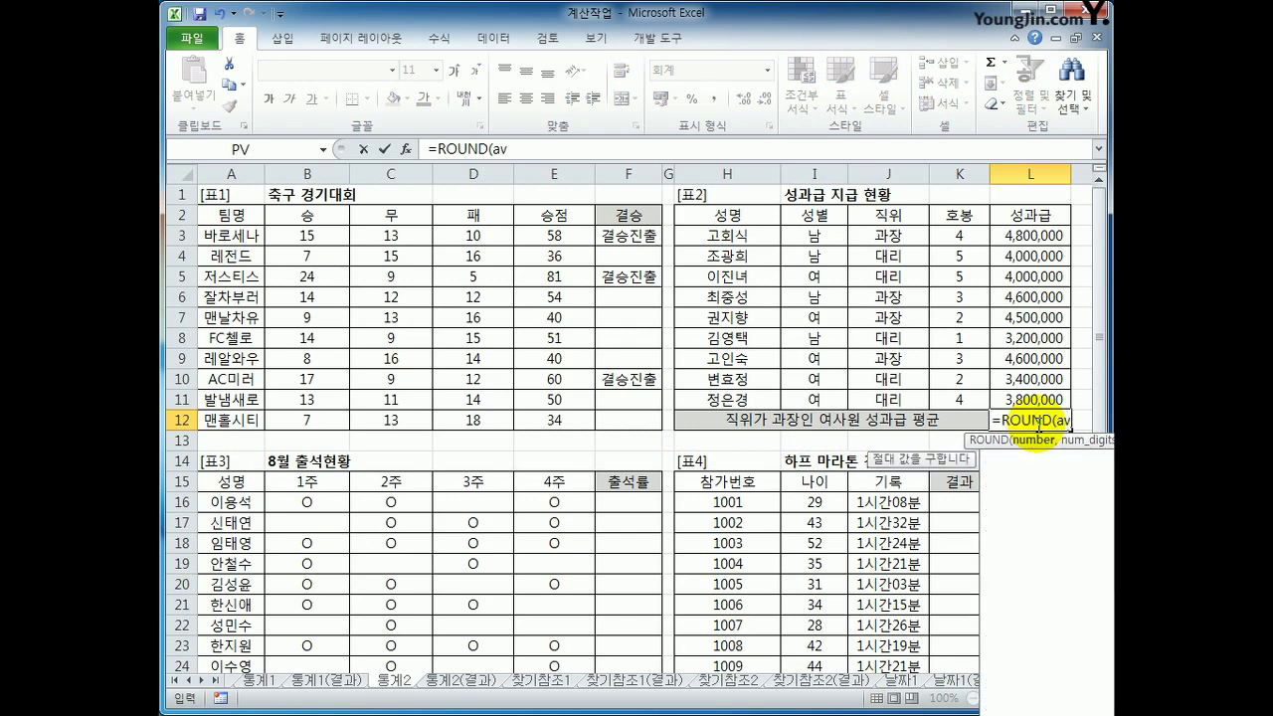
key("Down")
key("Down")
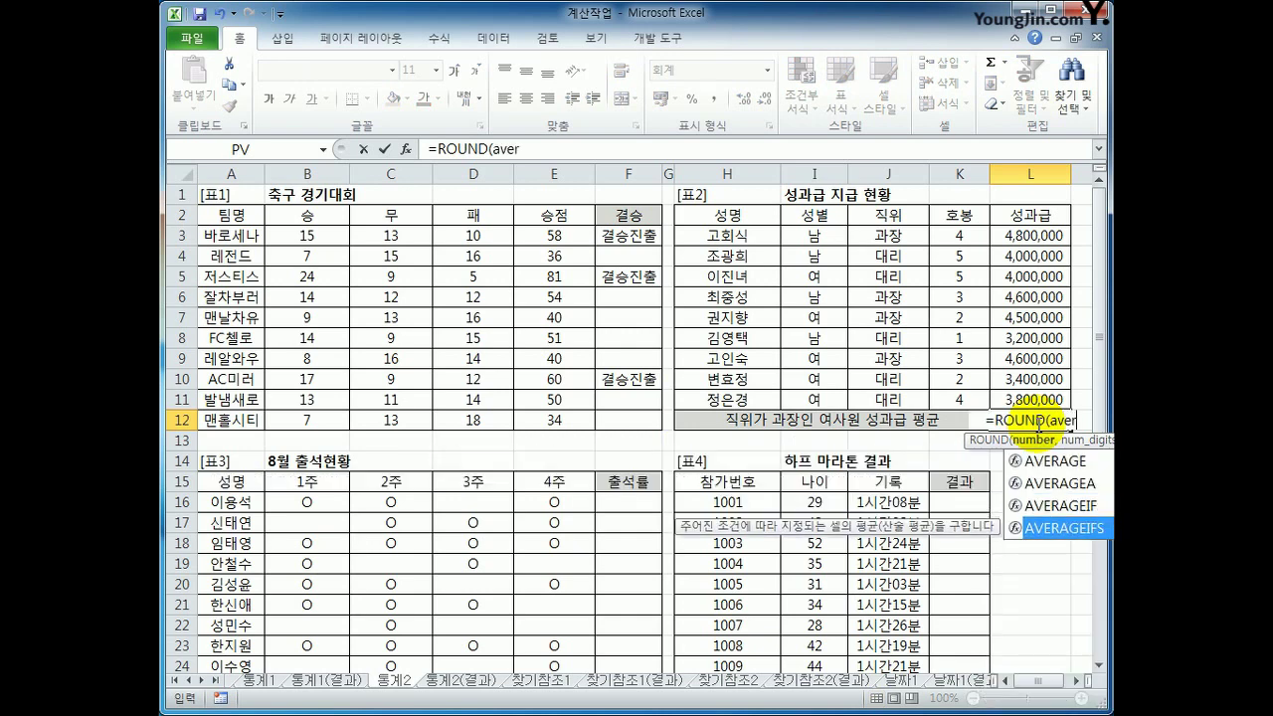
key("Tab")
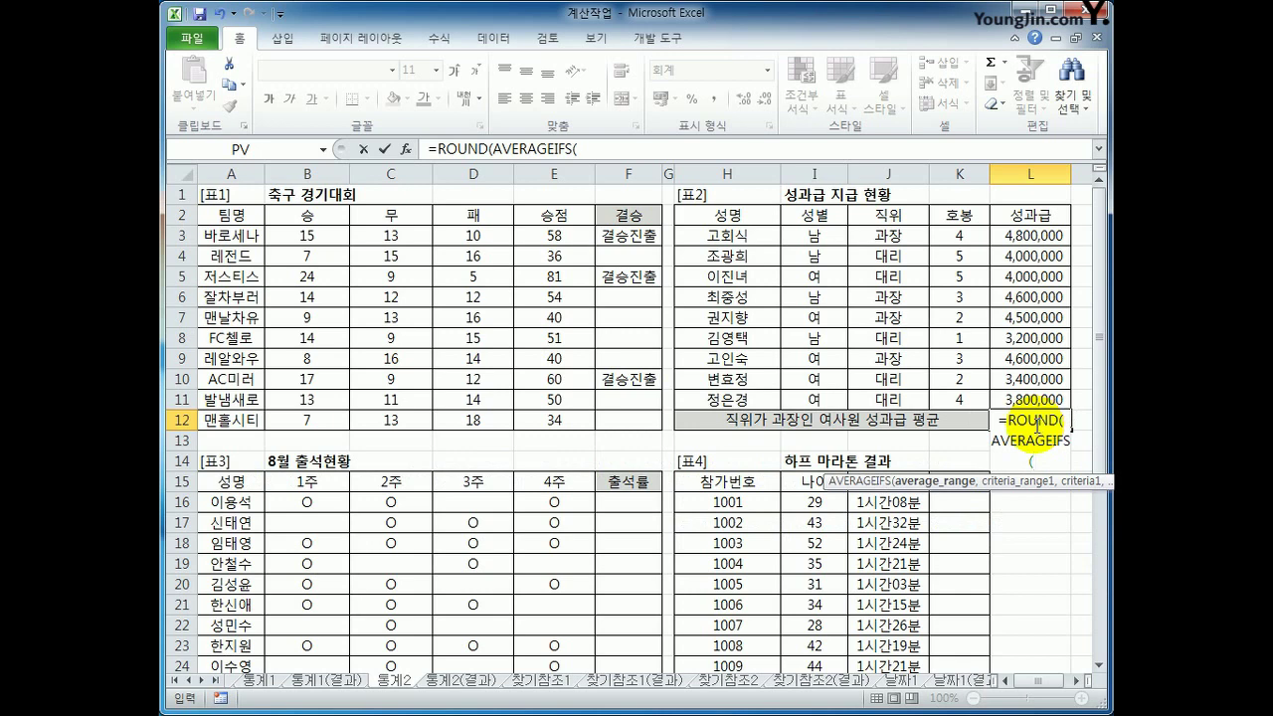
Set the average range of the AVERAGEIFS function in L12 to the 성과급 values L3:L11.
left_click(593, 149)
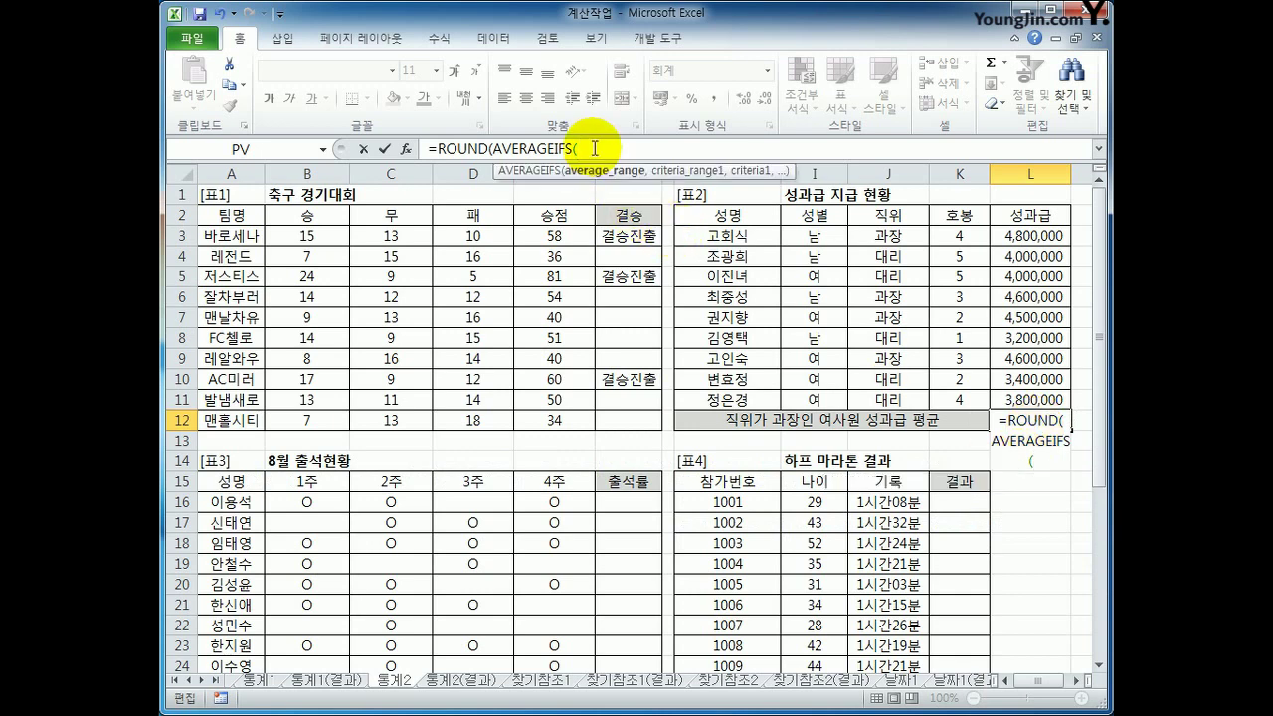
double_click(463, 149)
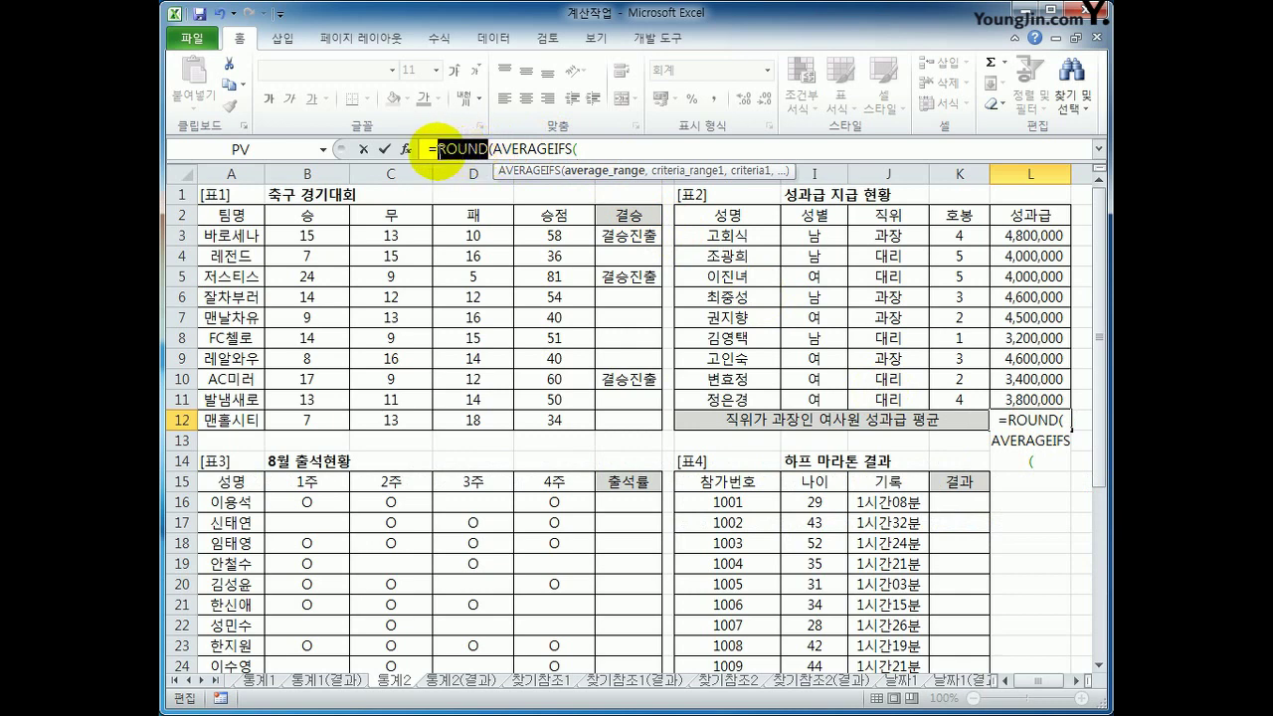
left_click_drag(493, 149, 553, 149)
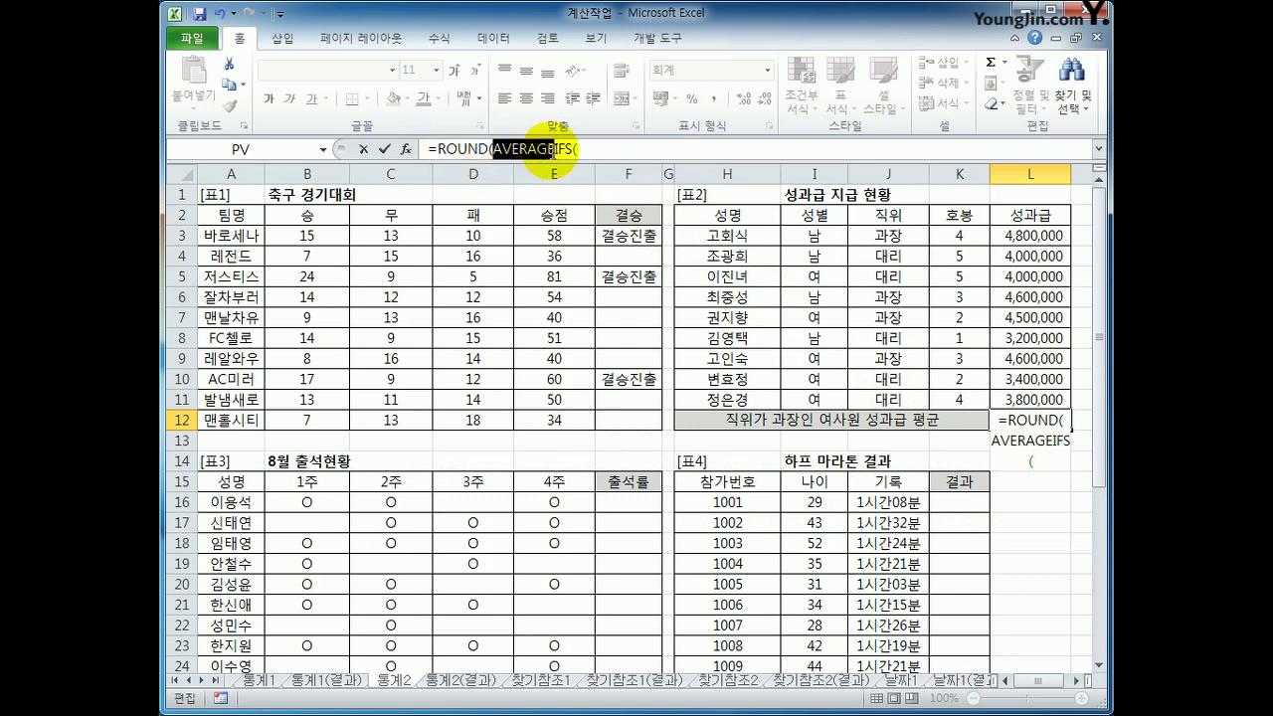
left_click(588, 152)
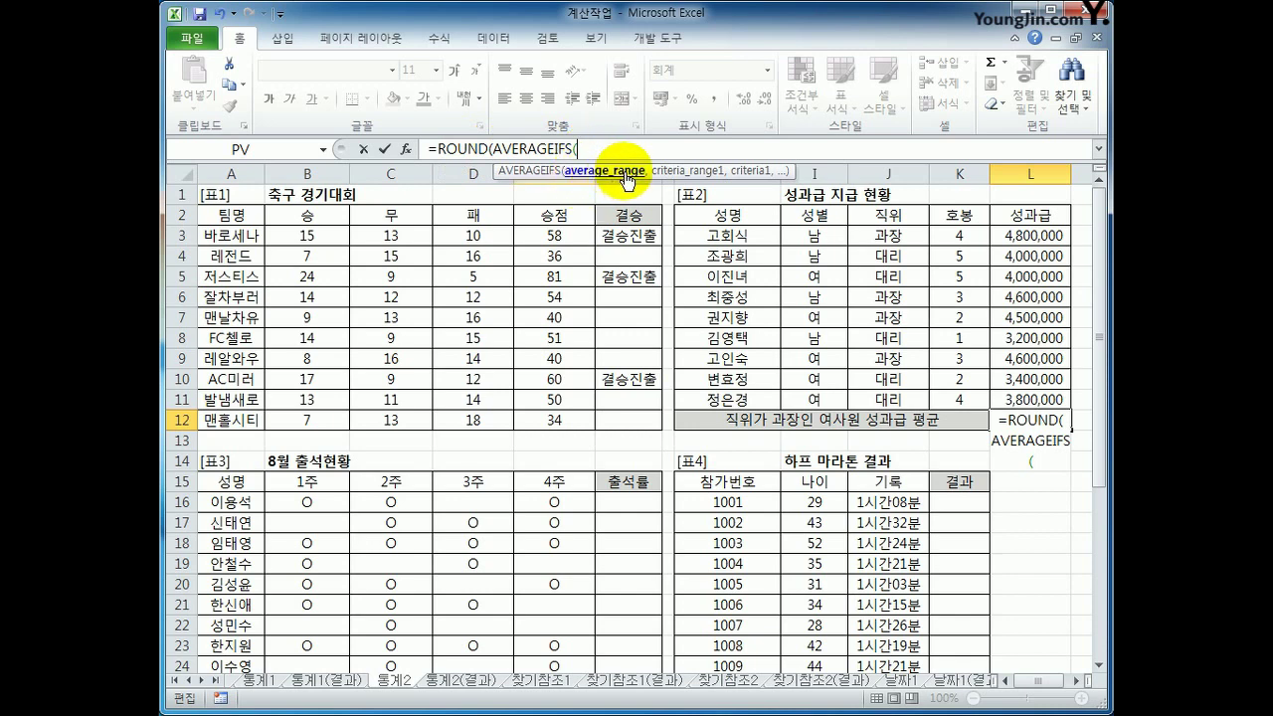
left_click_drag(1024, 239, 1020, 392)
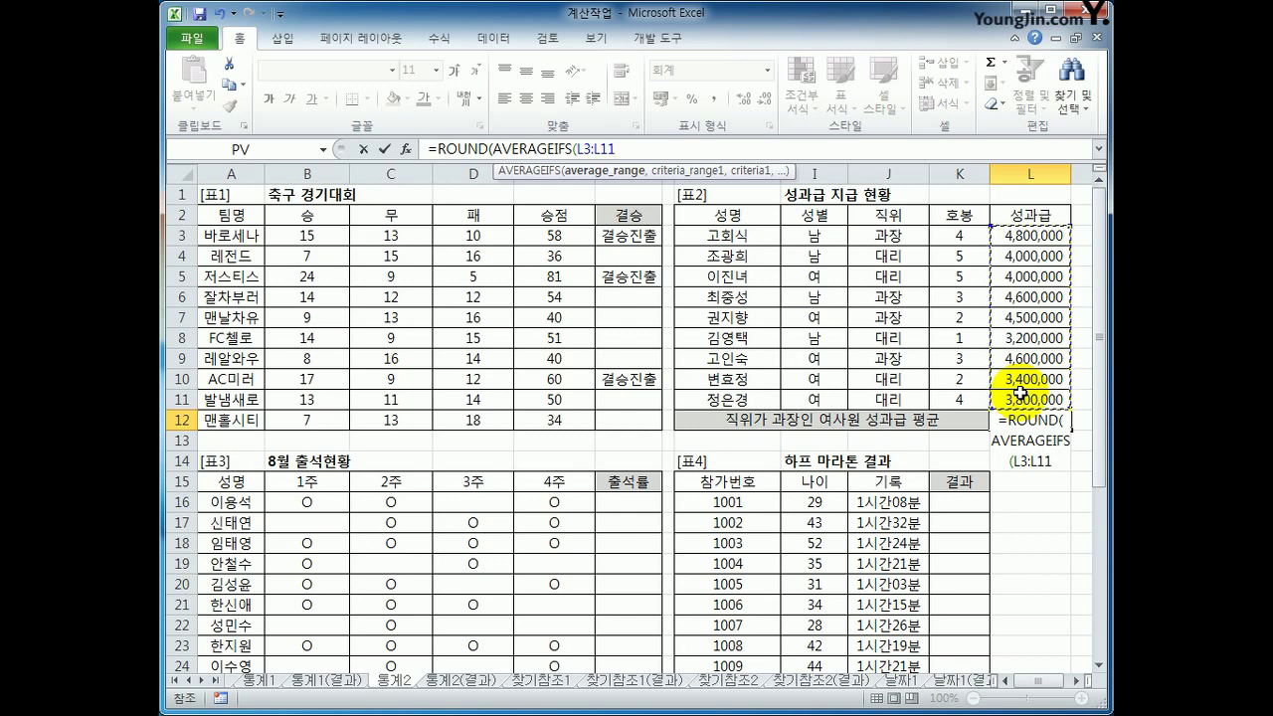
type(",")
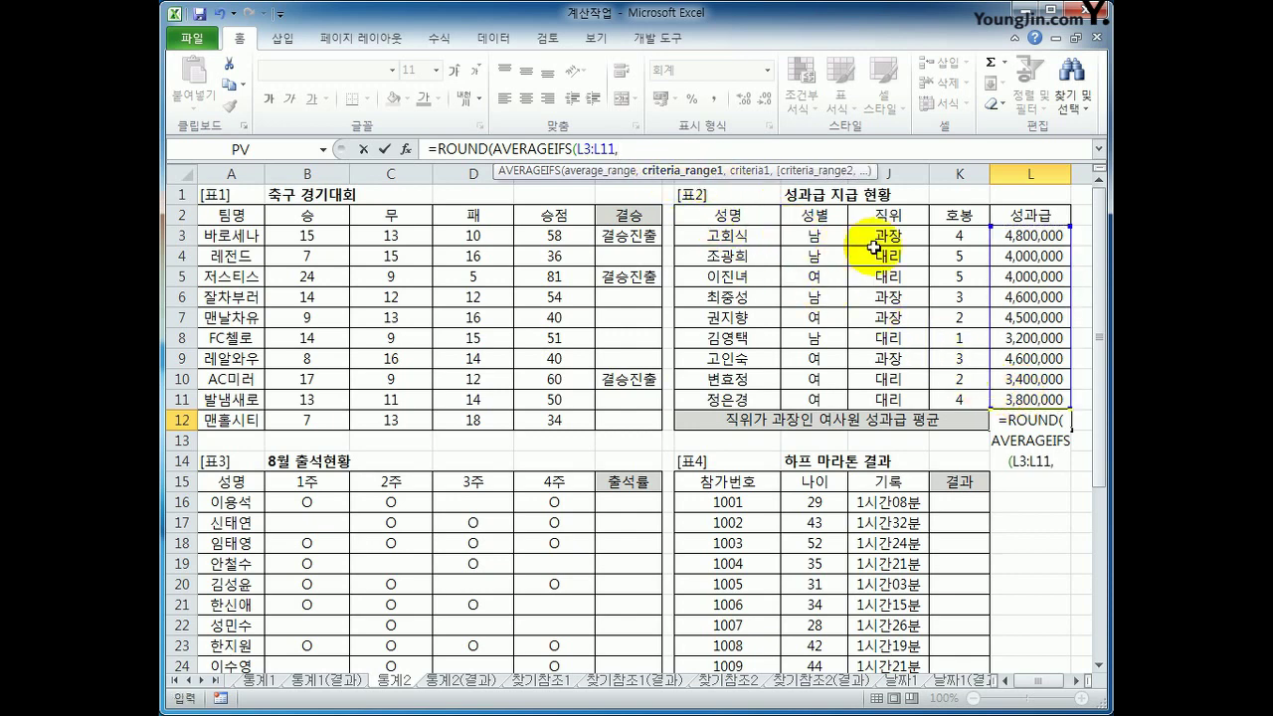
Add the AVERAGEIFS criteria J3:J11 equal to "과장" and I3:I11 equal to "여", and close the nested function.
left_click_drag(888, 241, 889, 397)
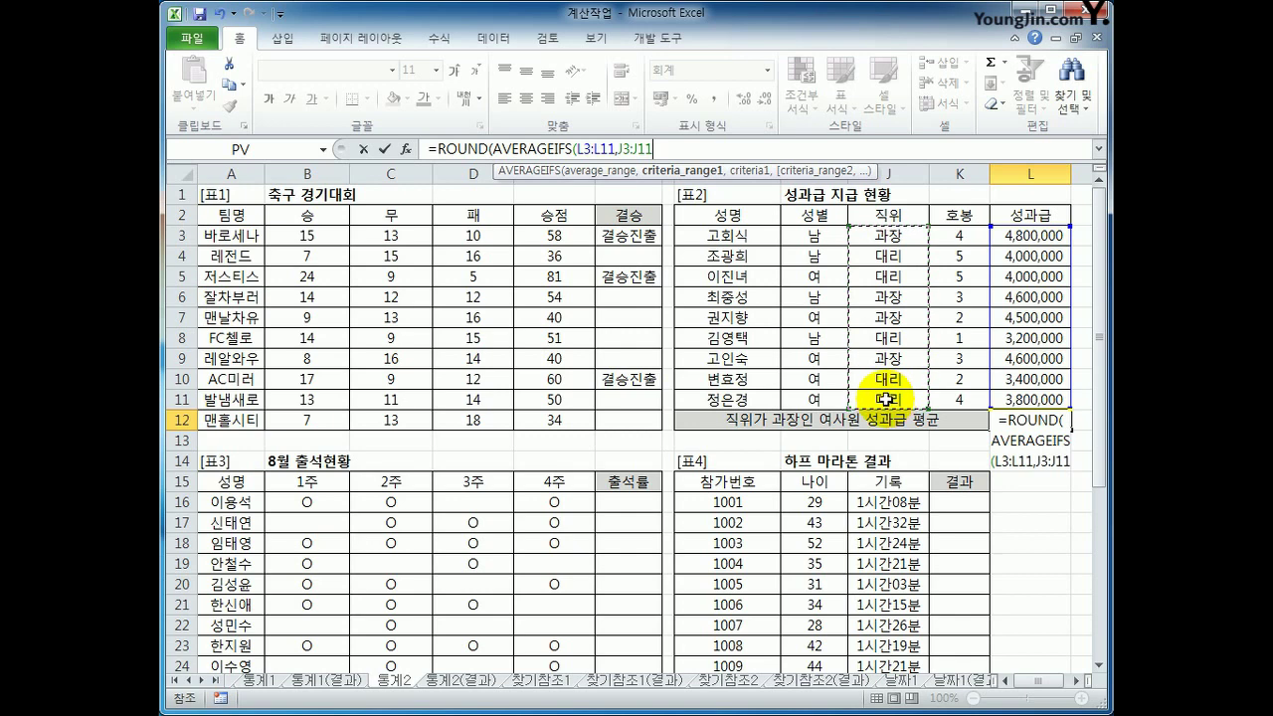
type(",")
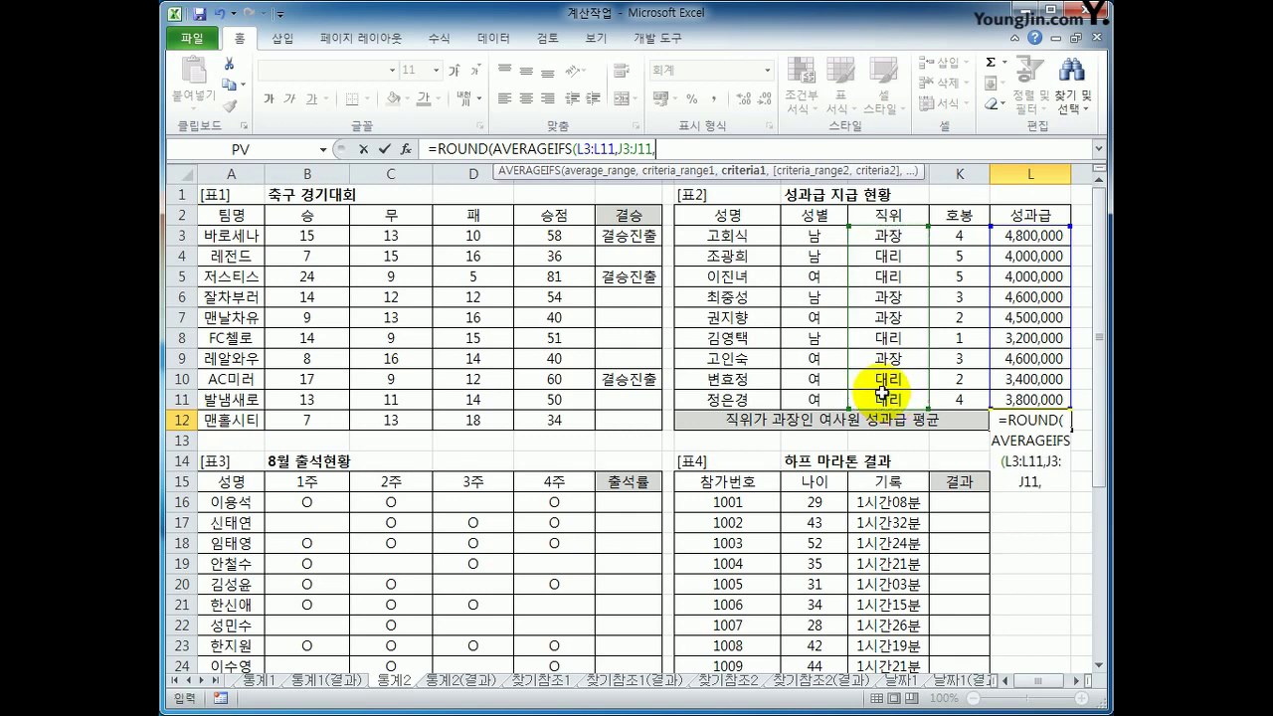
type("\"과장\",")
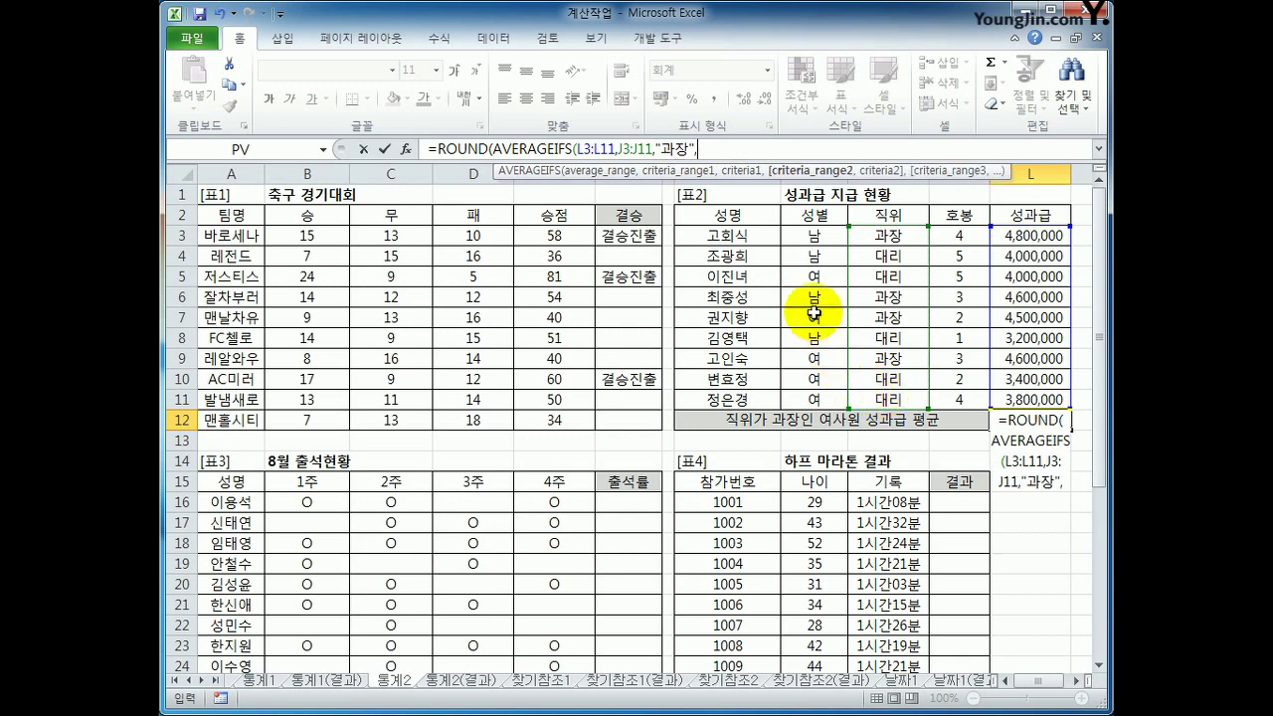
left_click_drag(810, 237, 808, 399)
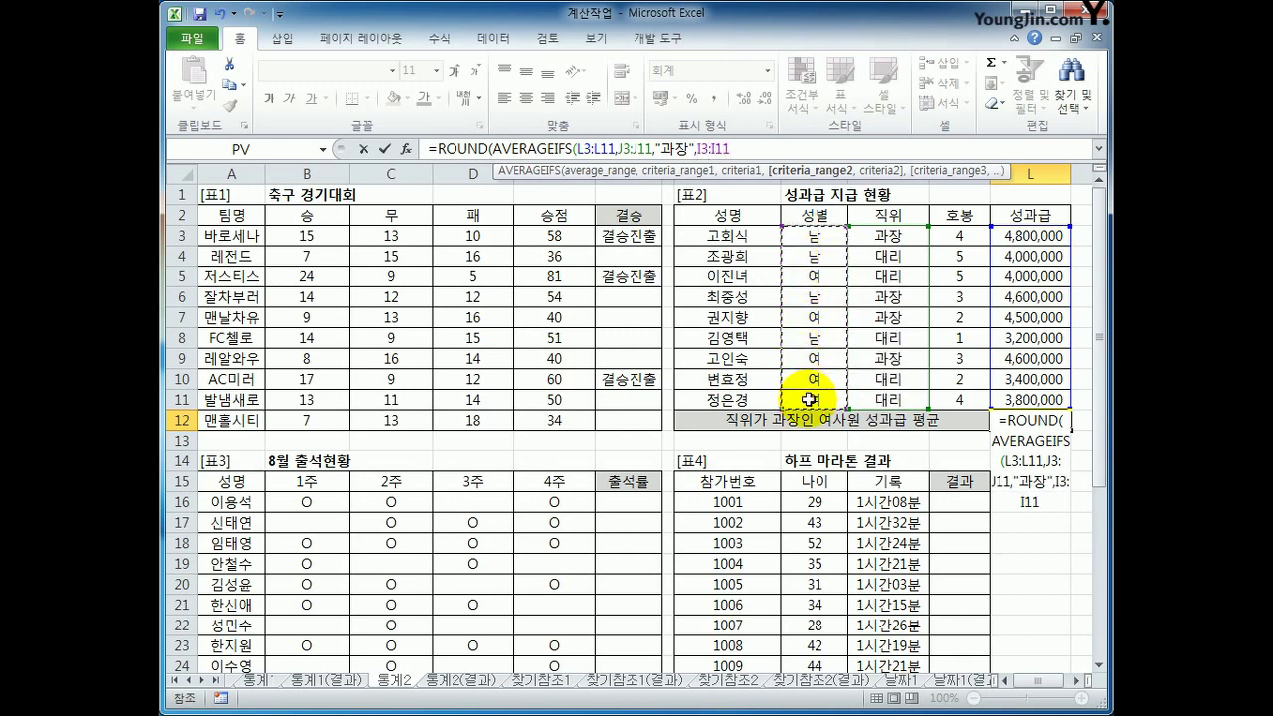
type(",\"")
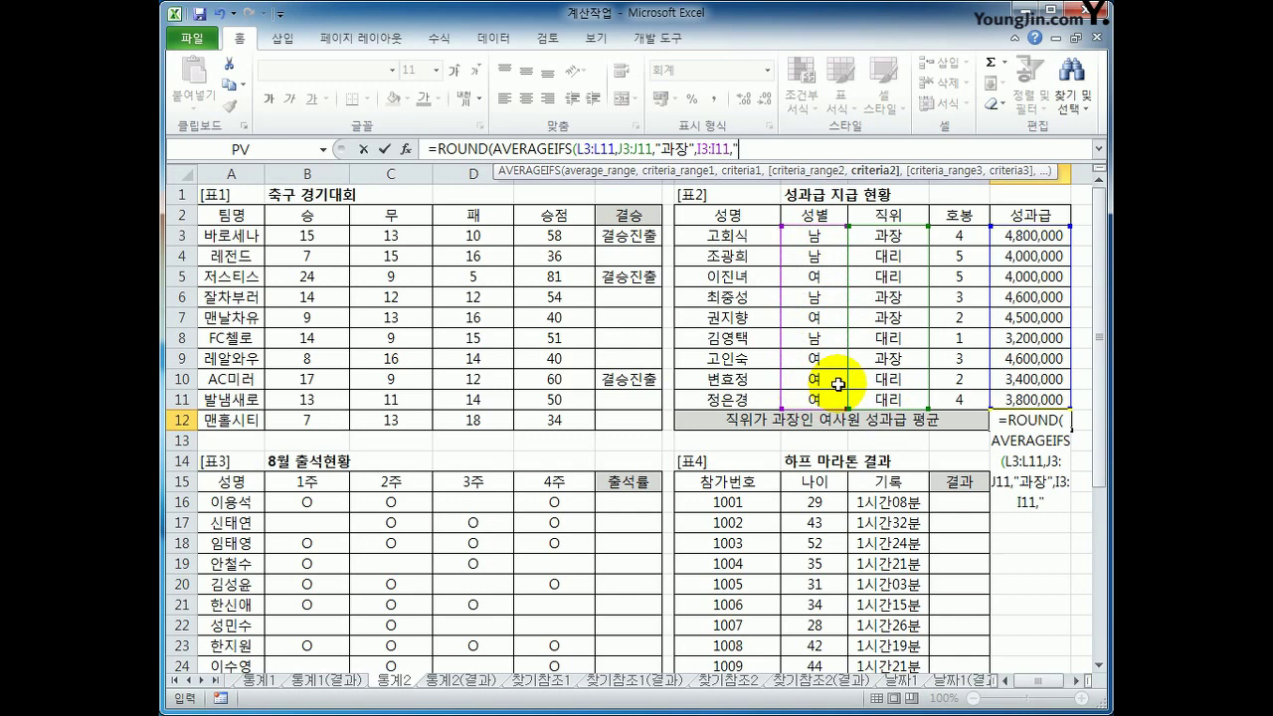
type("여\")")
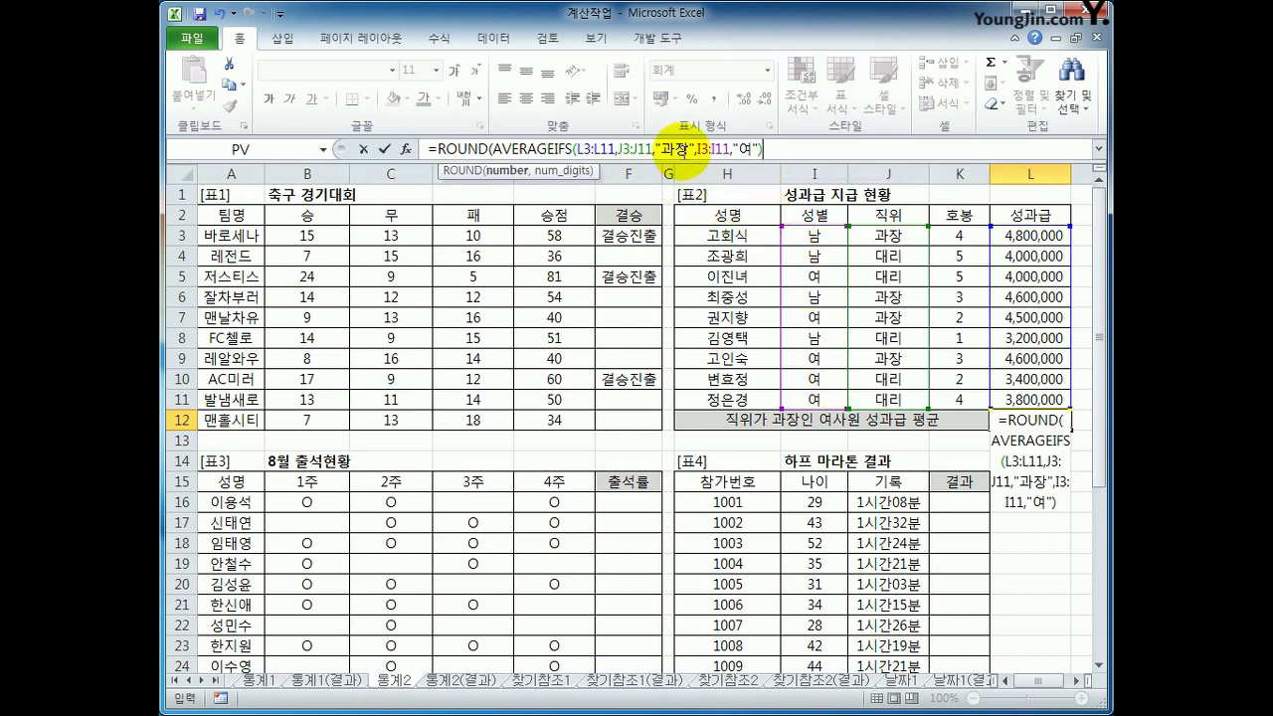
Set the ROUND digits argument to -4, commit the formula, and reselect L12 to check it.
left_click(770, 151)
type(",")
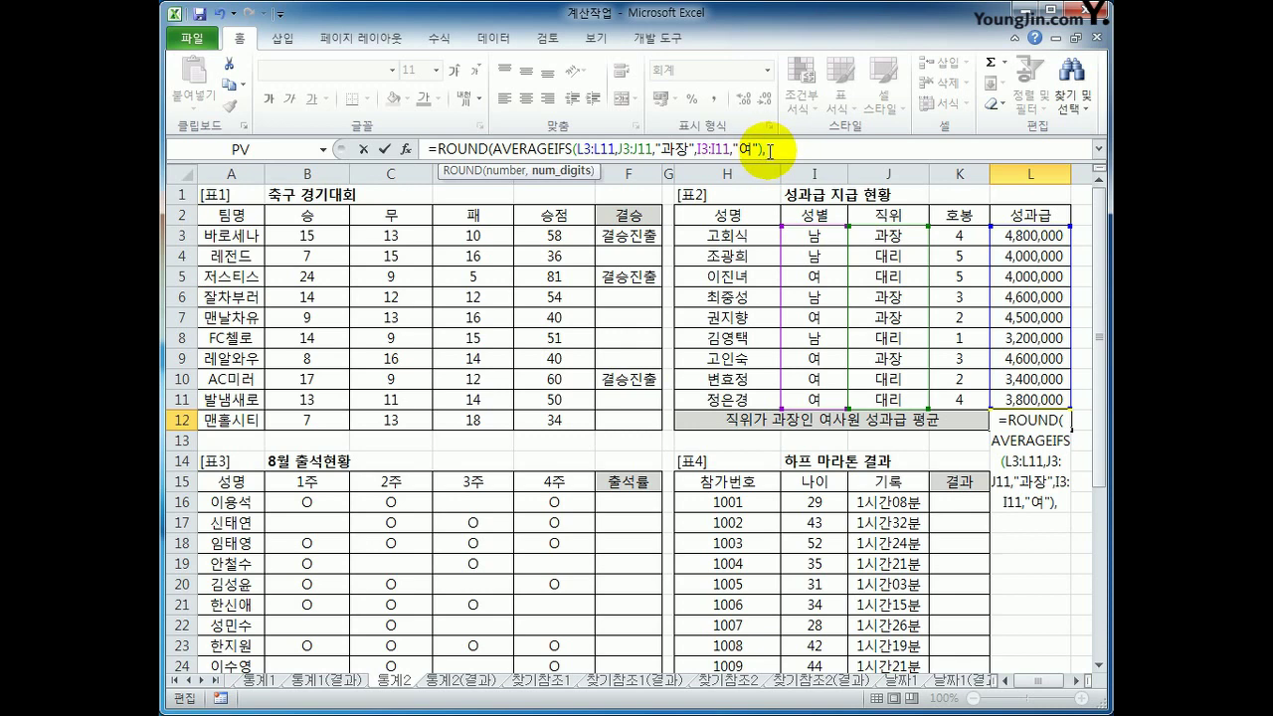
type("-")
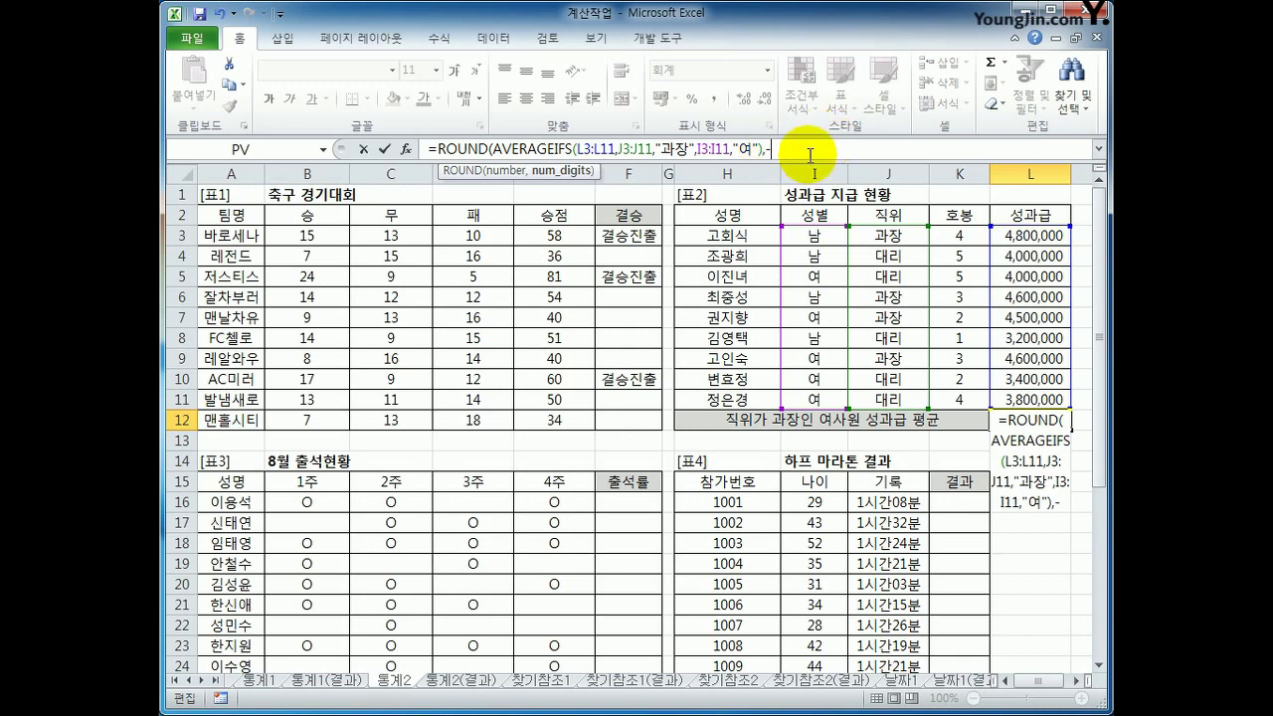
type("4)")
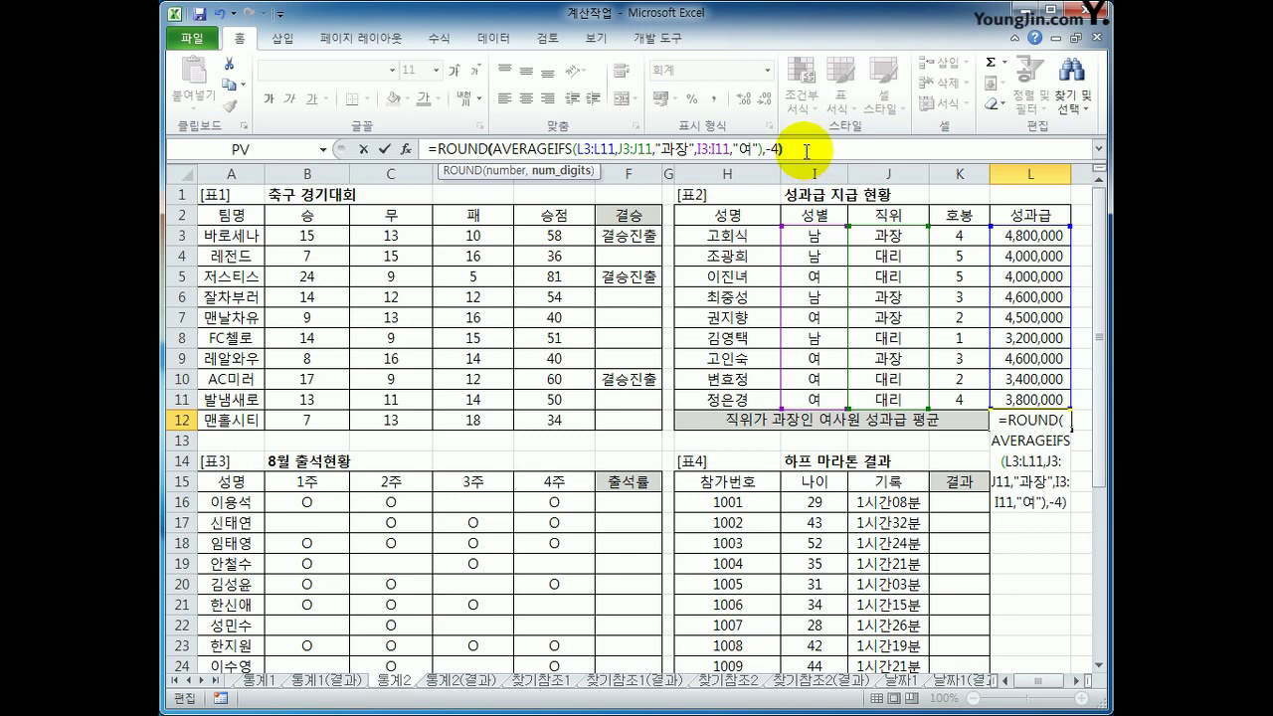
key("Return")
key("Up")
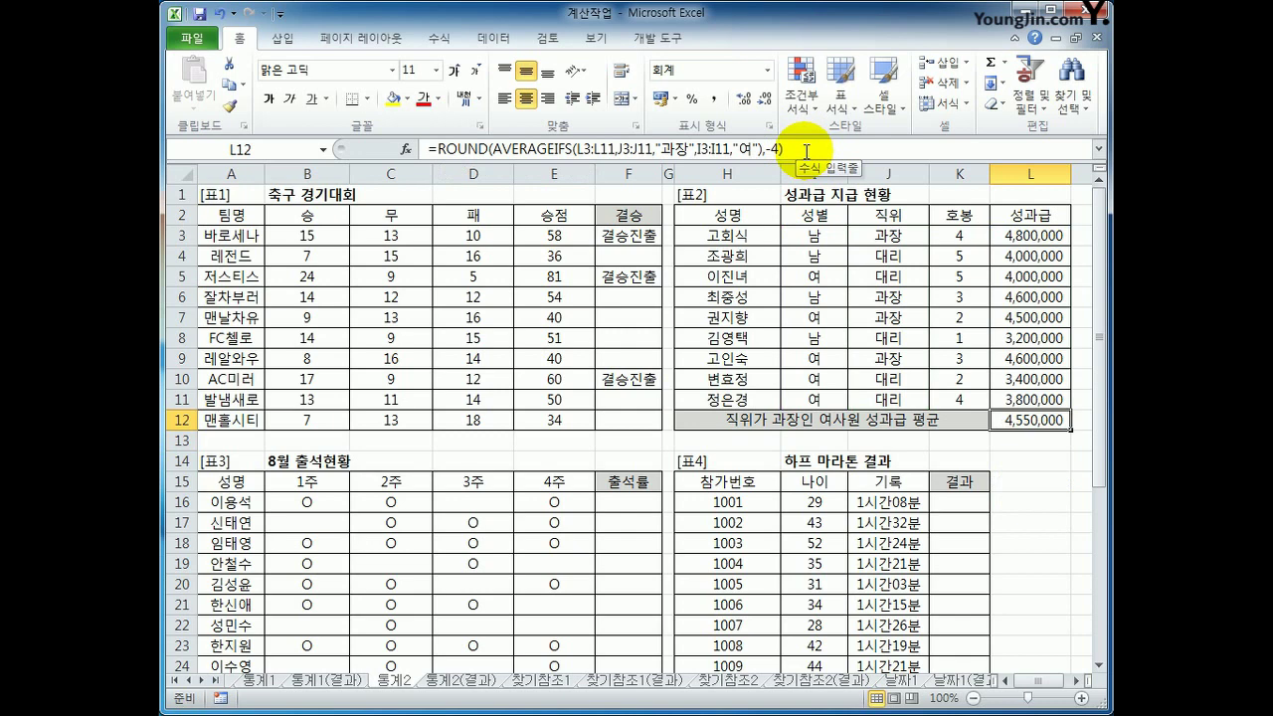
Enter a COUNTA formula in F16, the first 출석률 cell of 표3, to count the attendance marks in B16:E16.
scroll(624, 479, "down", 2)
left_click(630, 392)
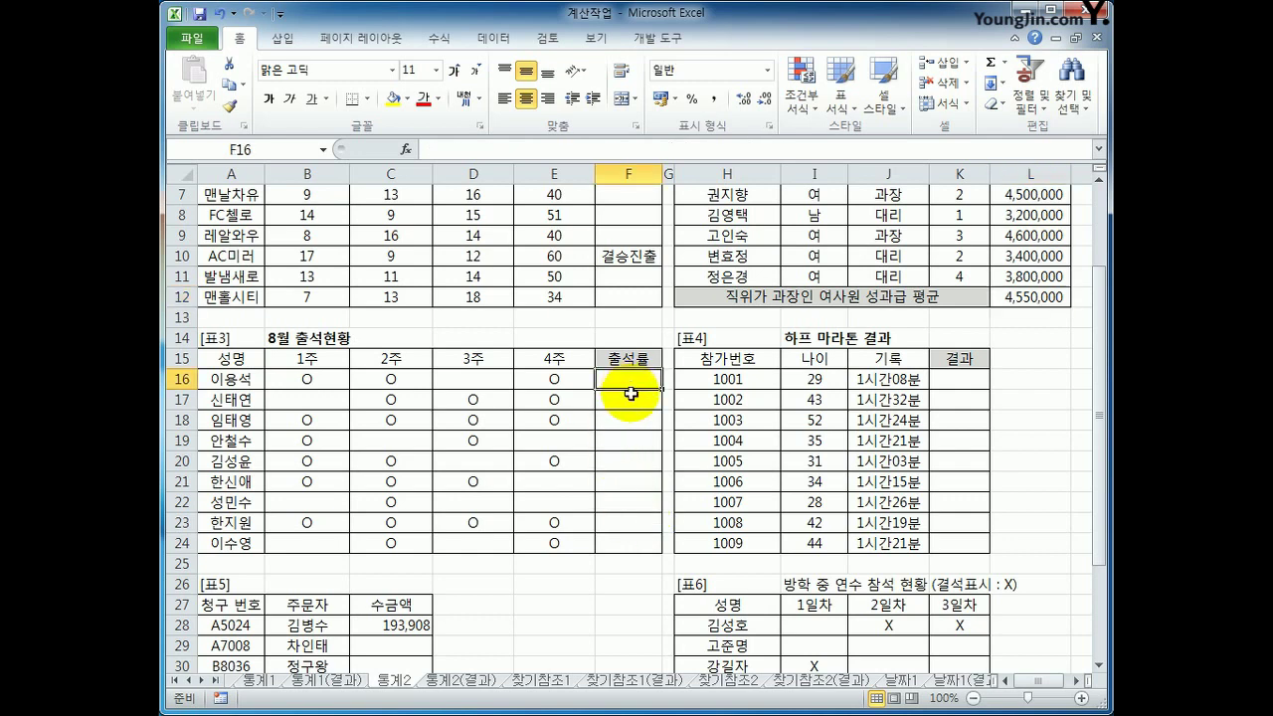
left_click(331, 380)
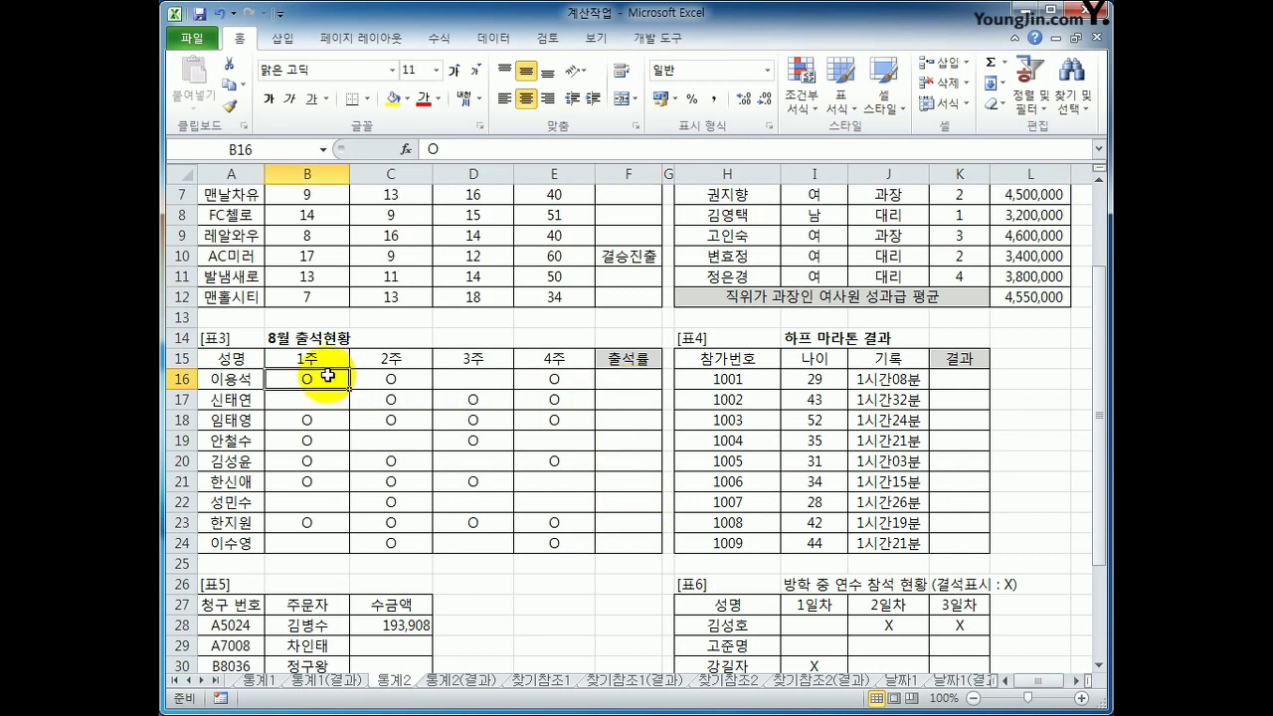
left_click(387, 380)
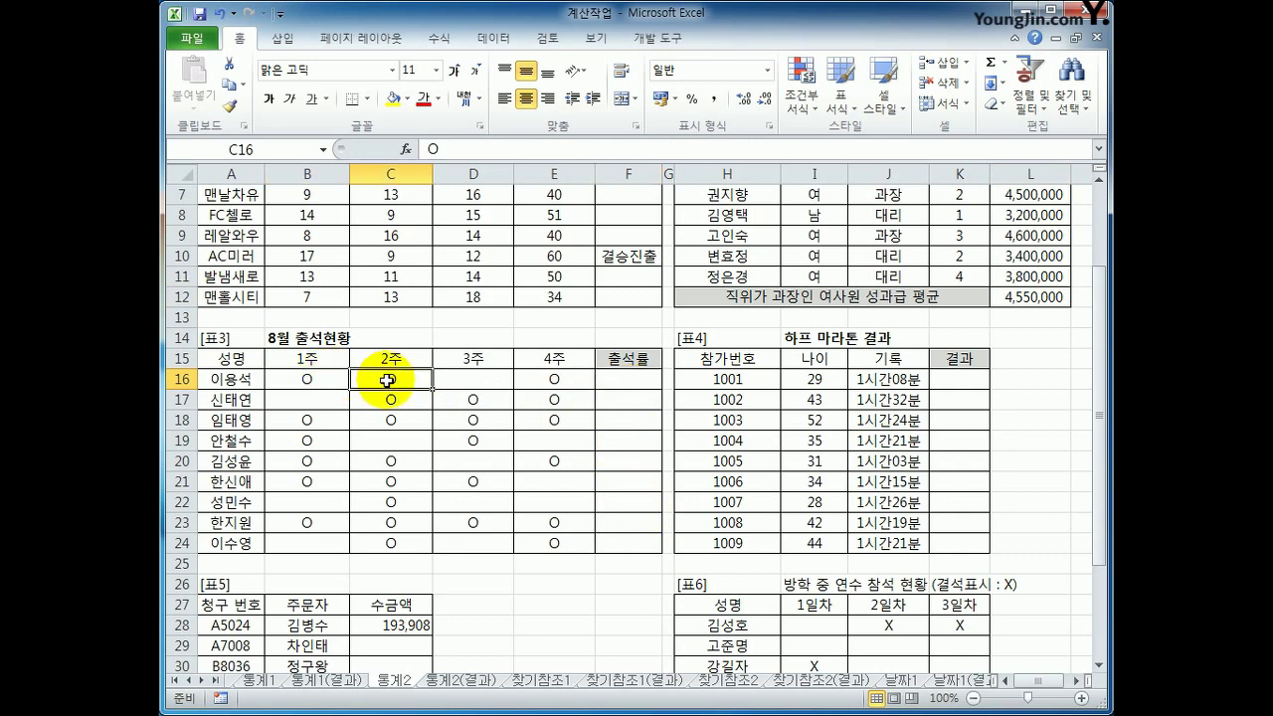
left_click(610, 383)
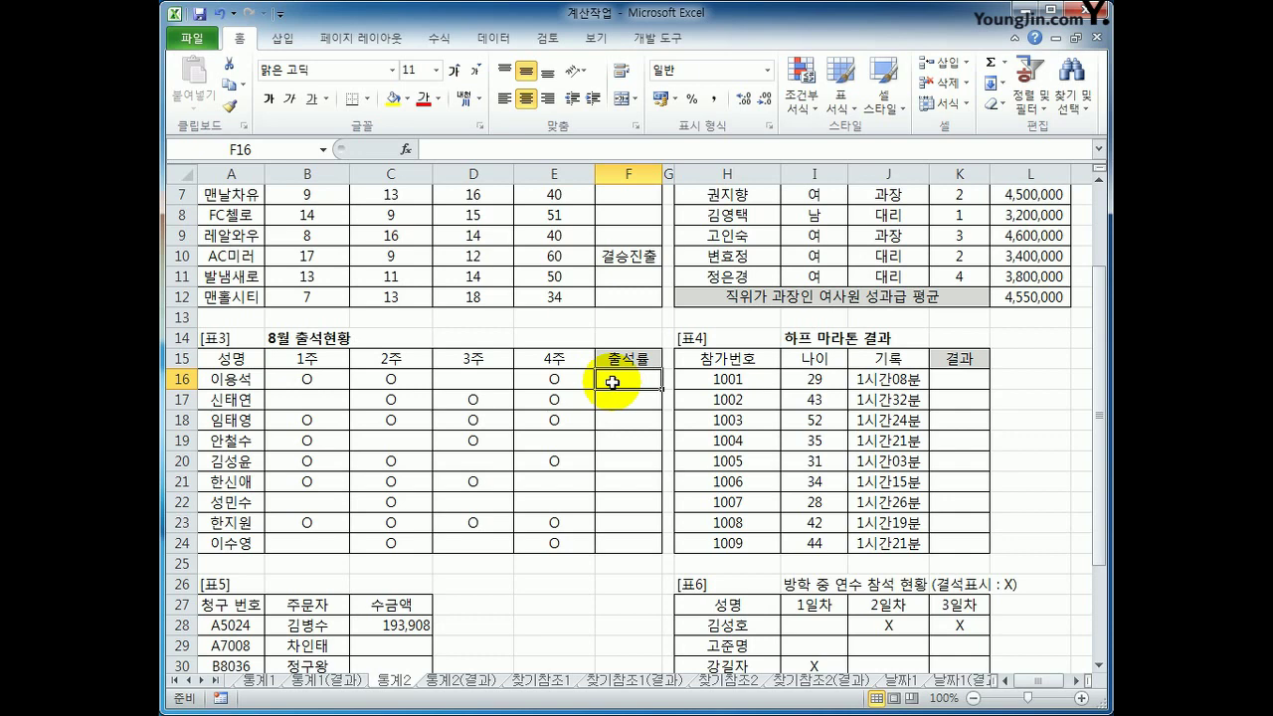
left_click_drag(307, 384, 555, 380)
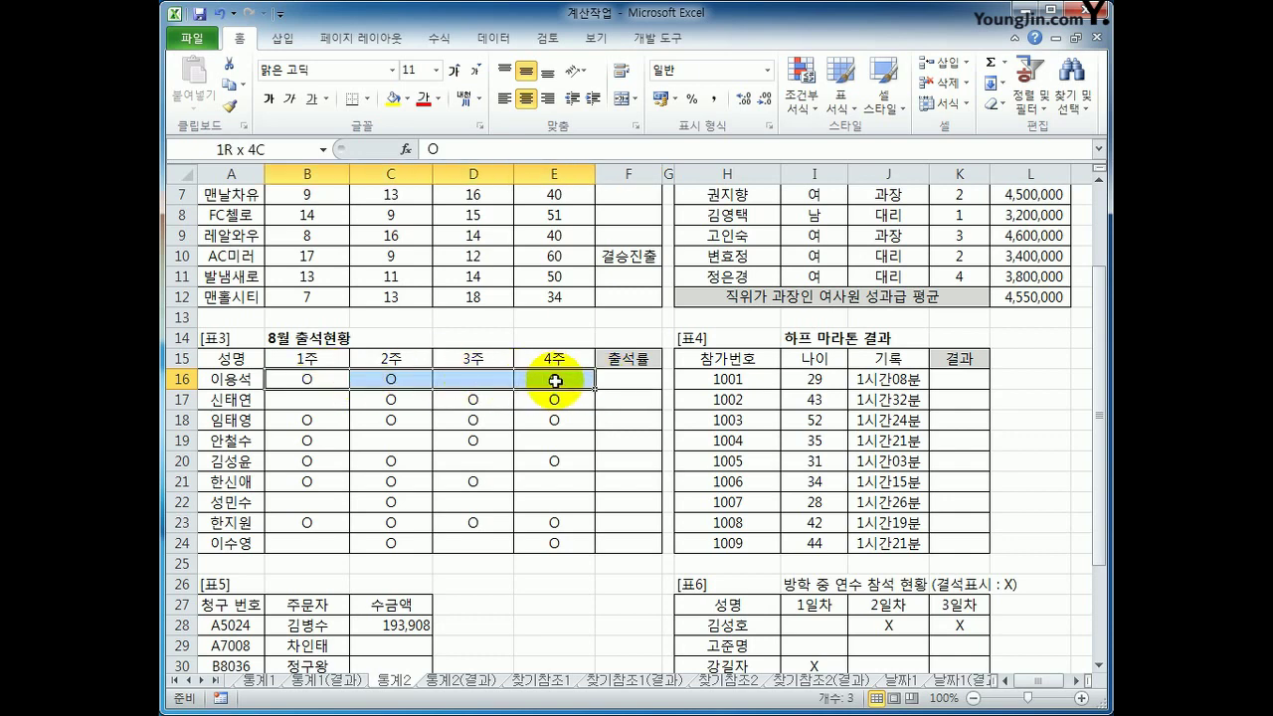
left_click(609, 381)
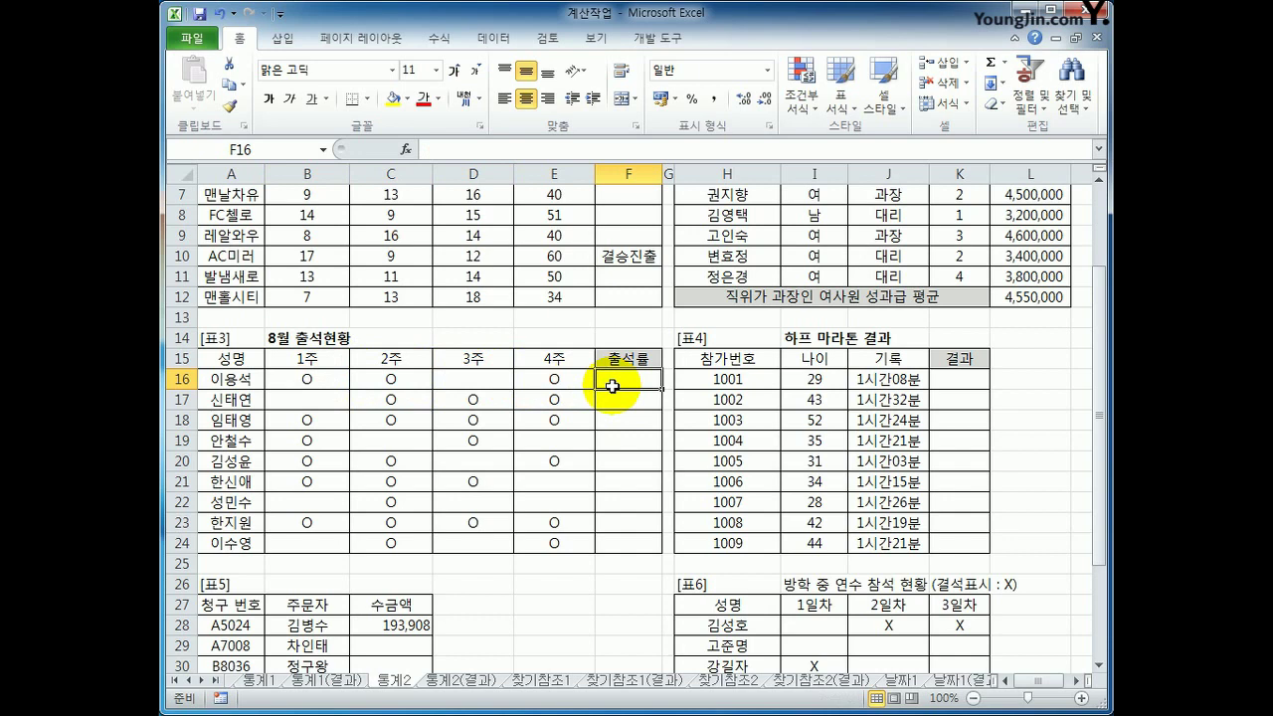
type("=")
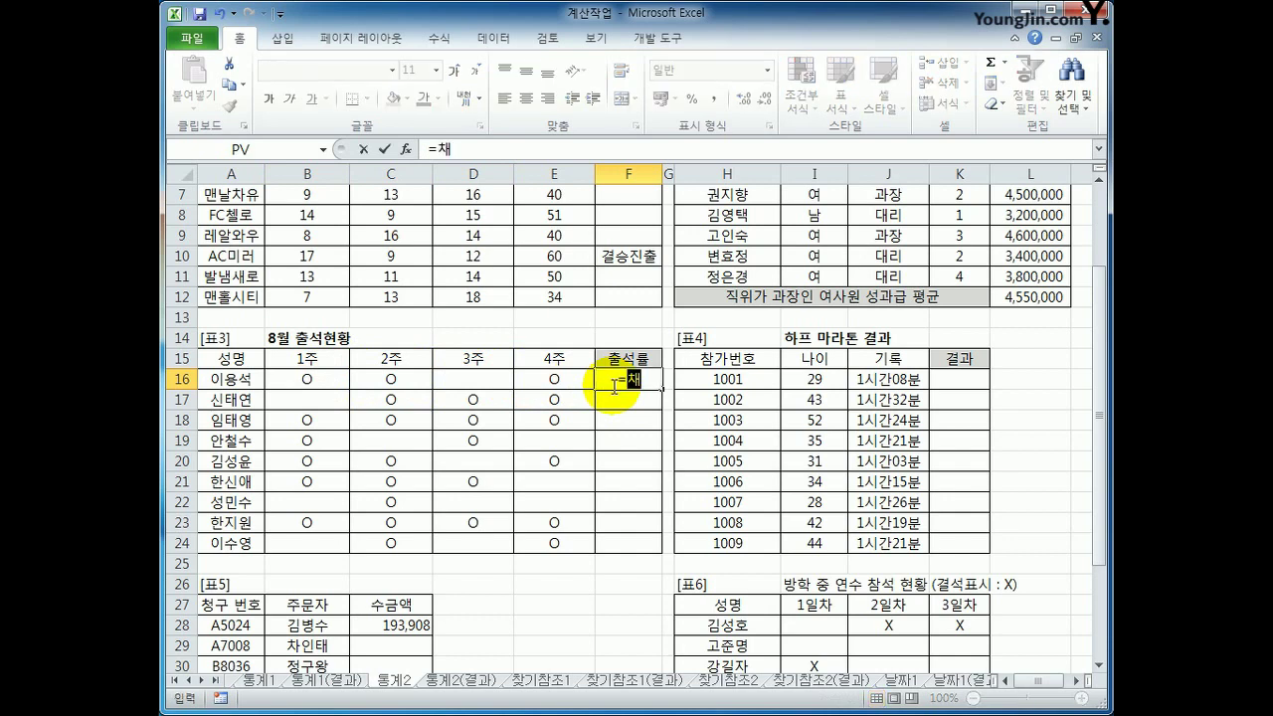
type("counta(")
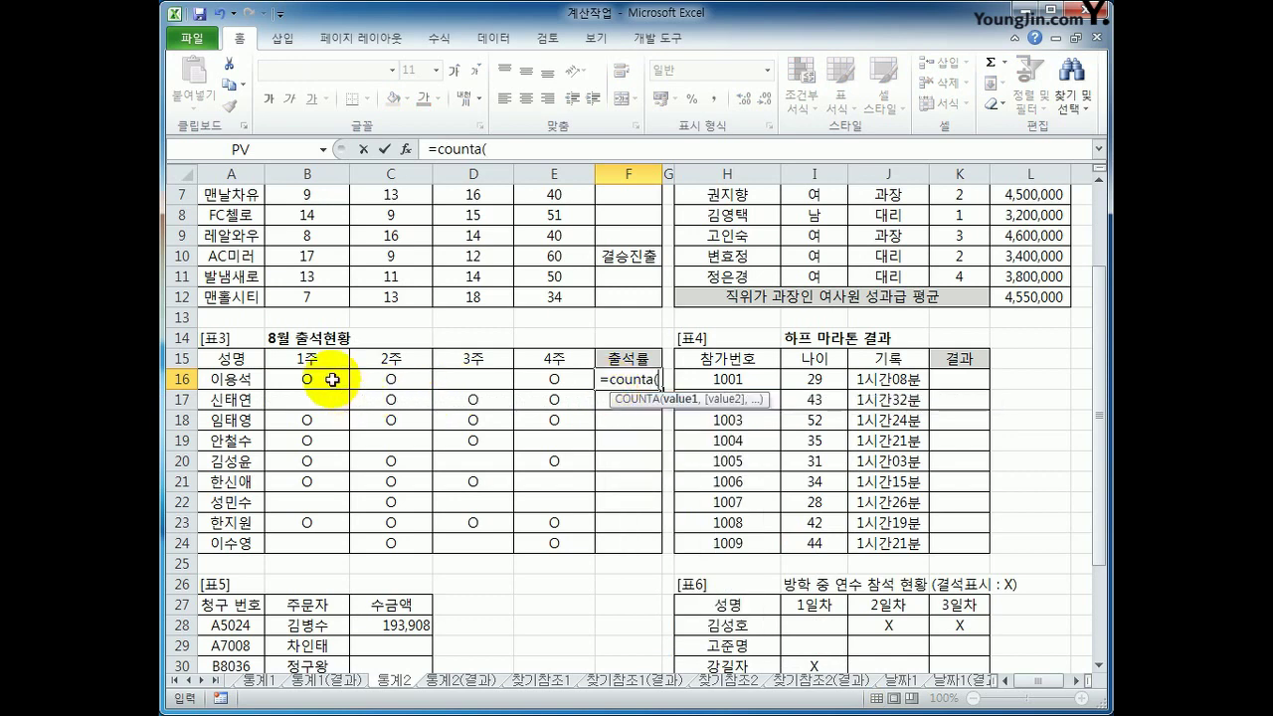
left_click_drag(329, 384, 532, 378)
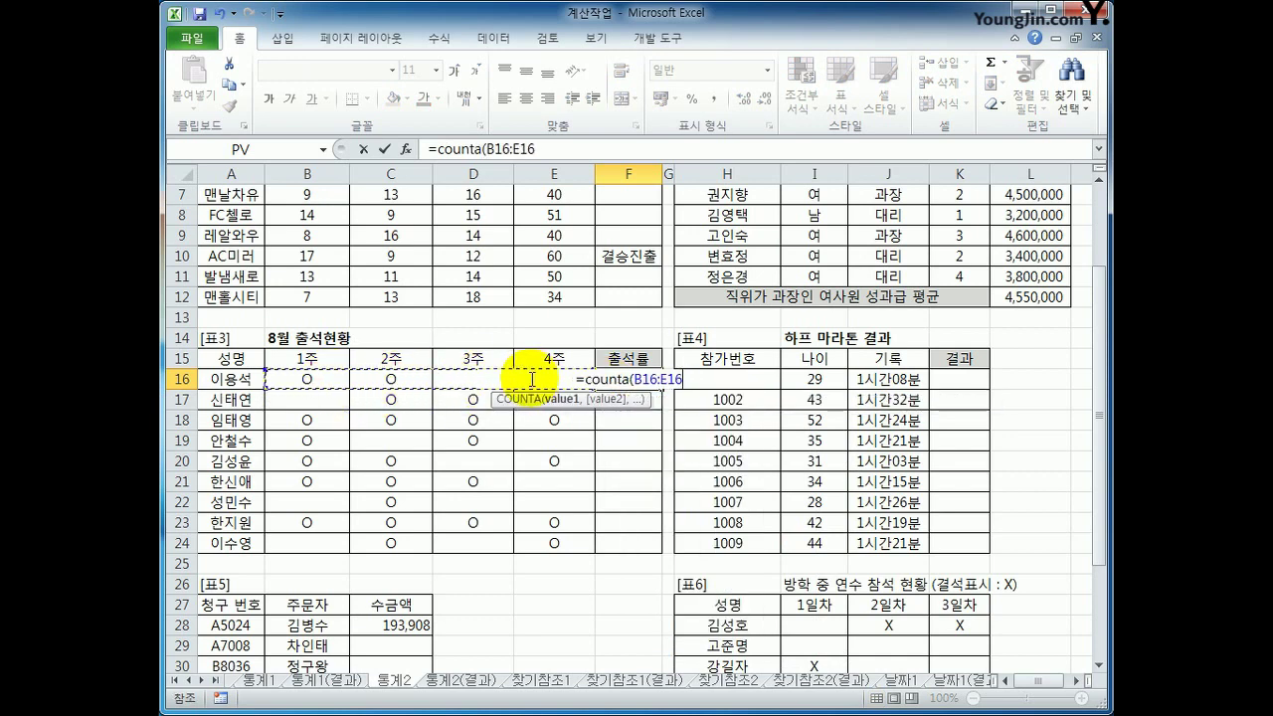
type(")")
key("Return")
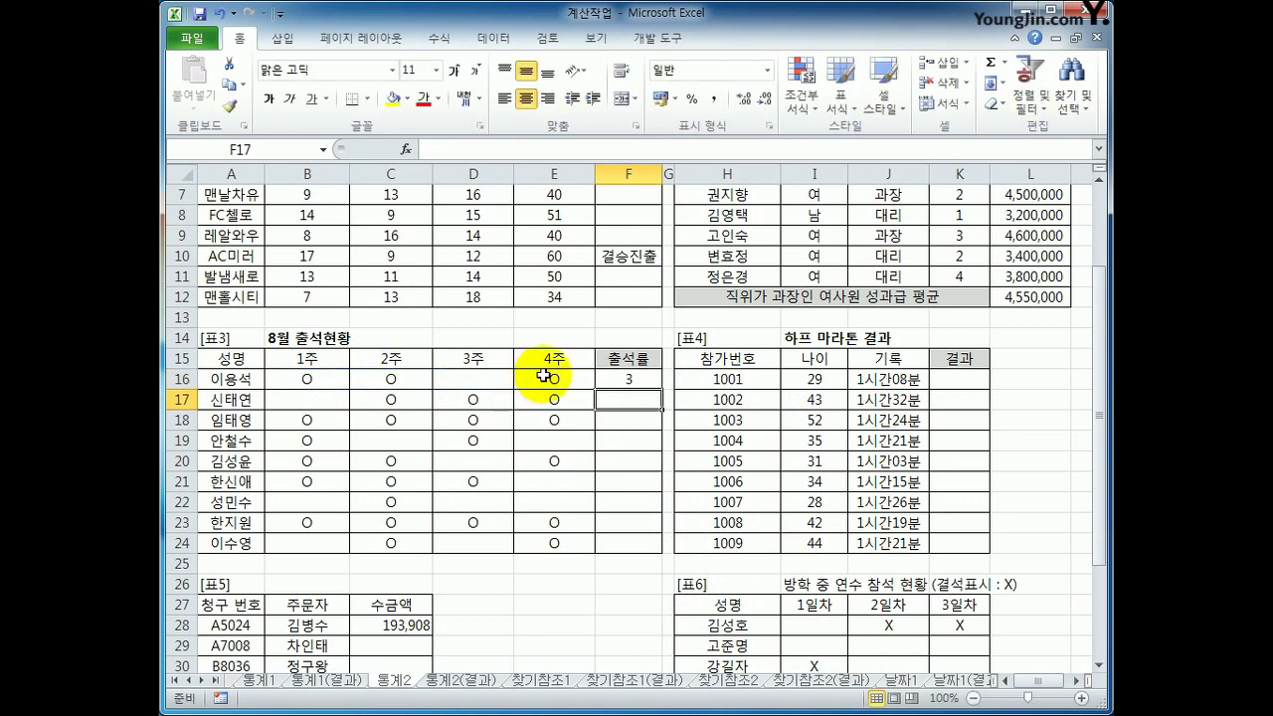
Fill the COUNTA formula from F16 down through F24 in the 출석률 column.
left_click(627, 381)
left_click_drag(660, 389, 660, 551)
left_click(641, 545)
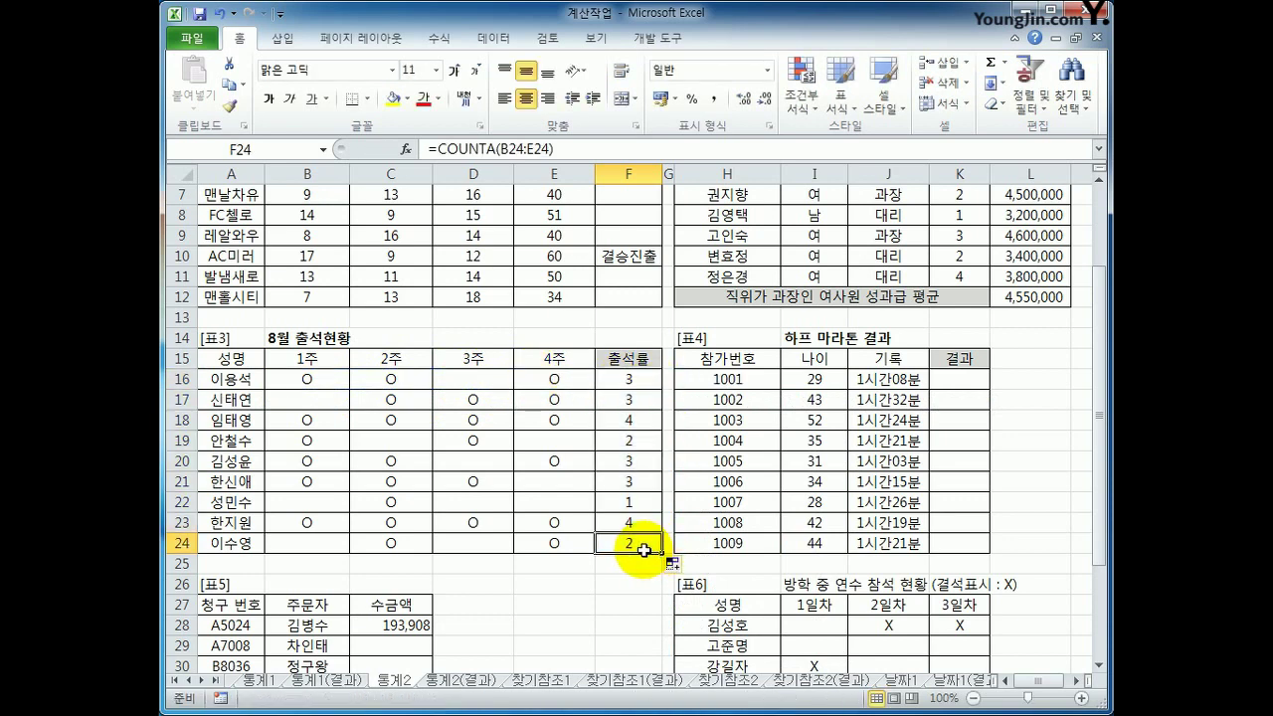
Wrap the COUNTA formula in F16 in a CHOOSE function so that COUNTA(B16:E16) serves as its index number.
left_click(642, 381)
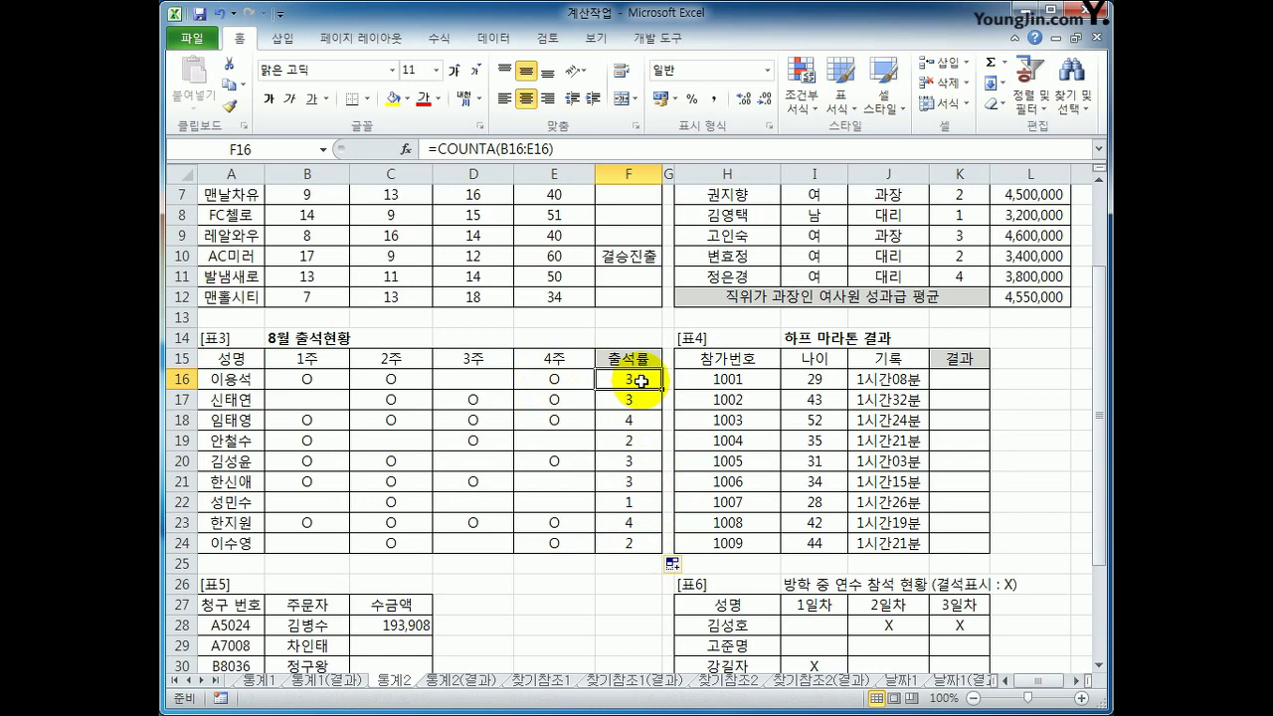
left_click(437, 148)
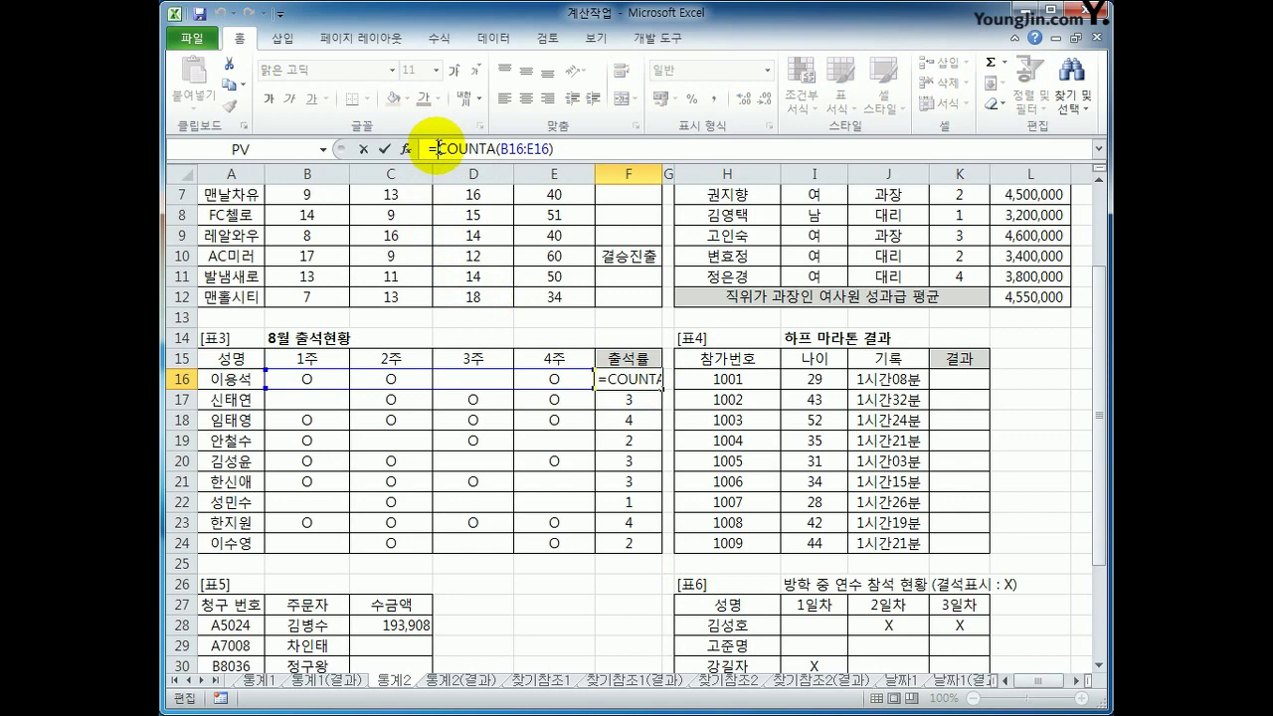
type("s")
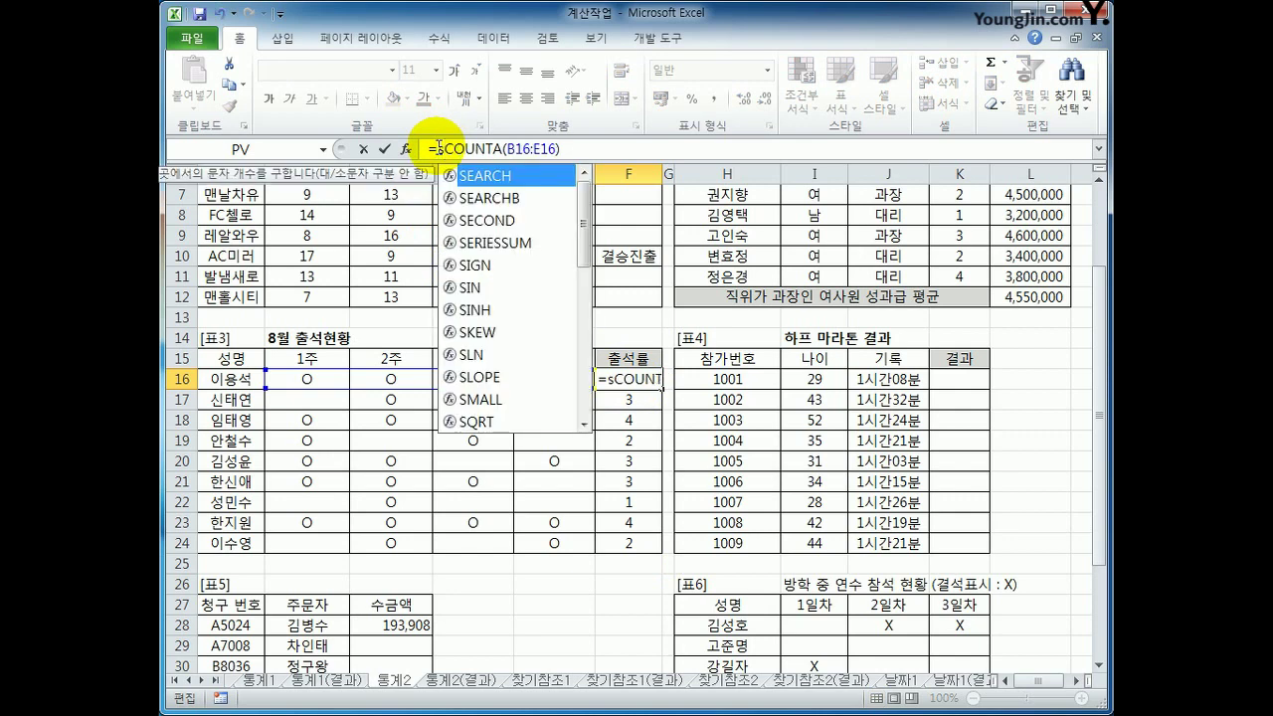
key("BackSpace")
type("choose")
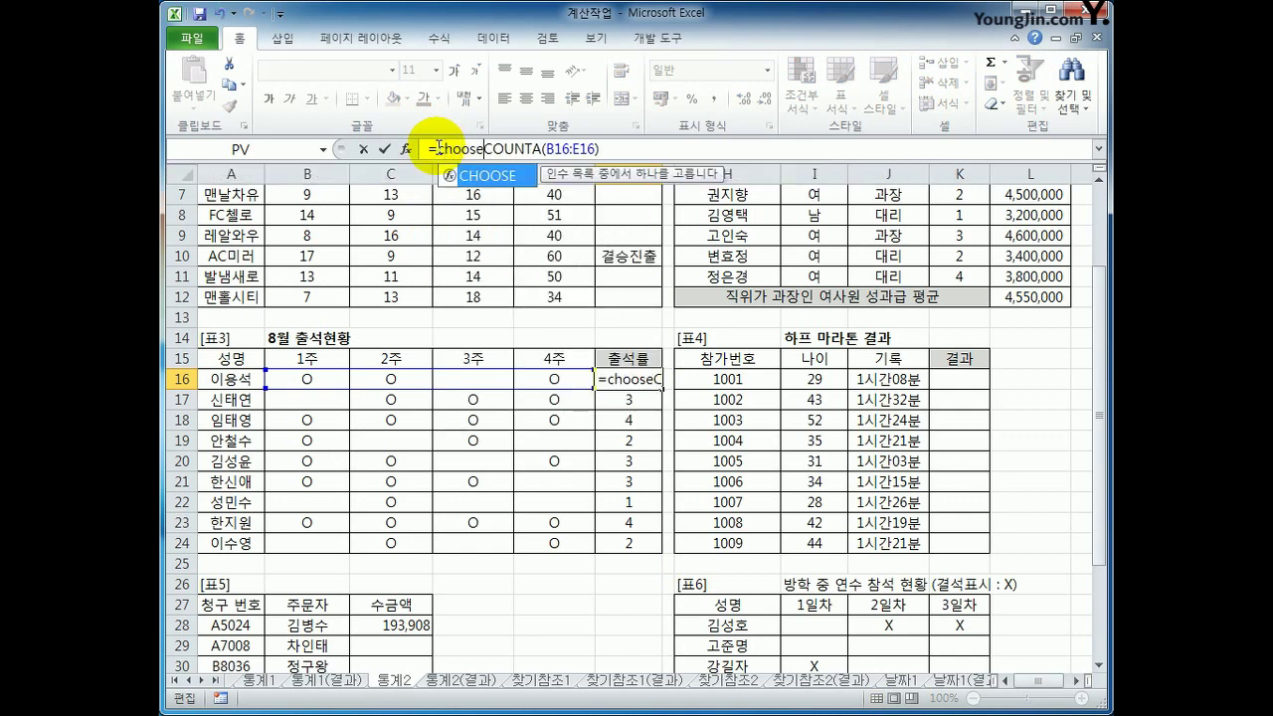
key("Tab")
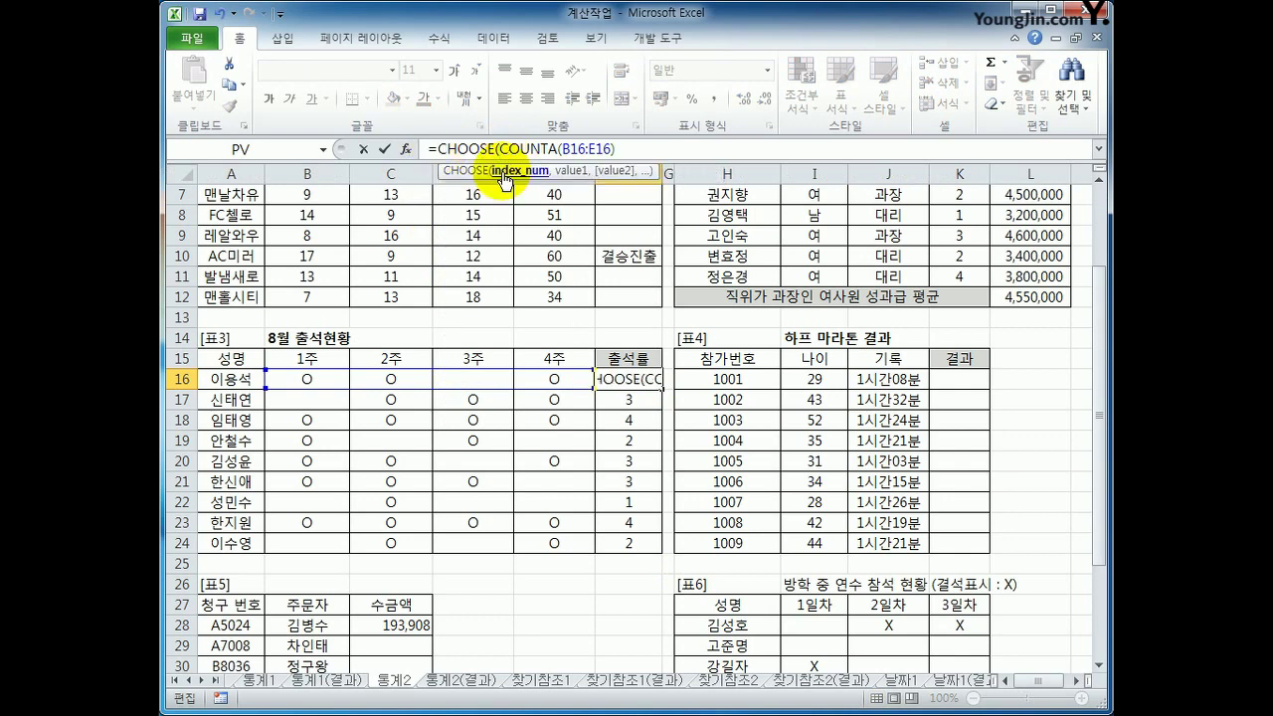
left_click_drag(500, 149, 621, 150)
left_click(622, 150)
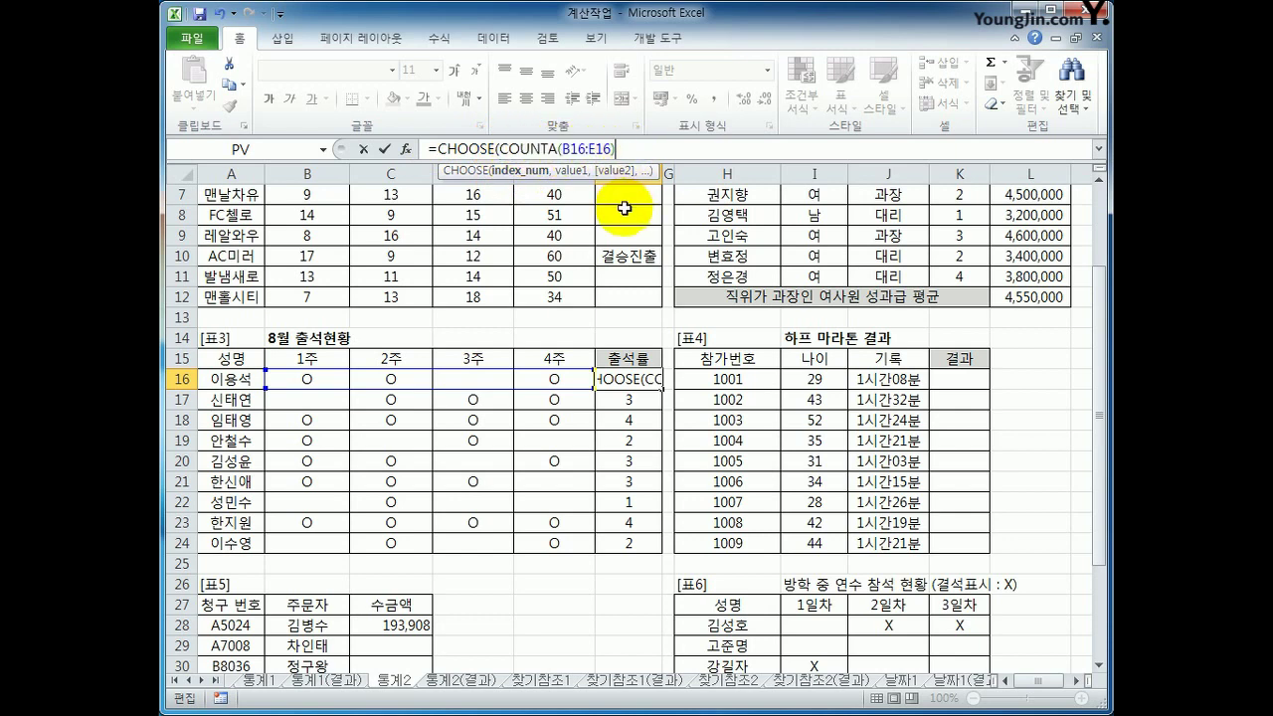
Add "25%", "50%", "75%" and "100%" as the CHOOSE values in F16, close the function and commit the formula.
type(",")
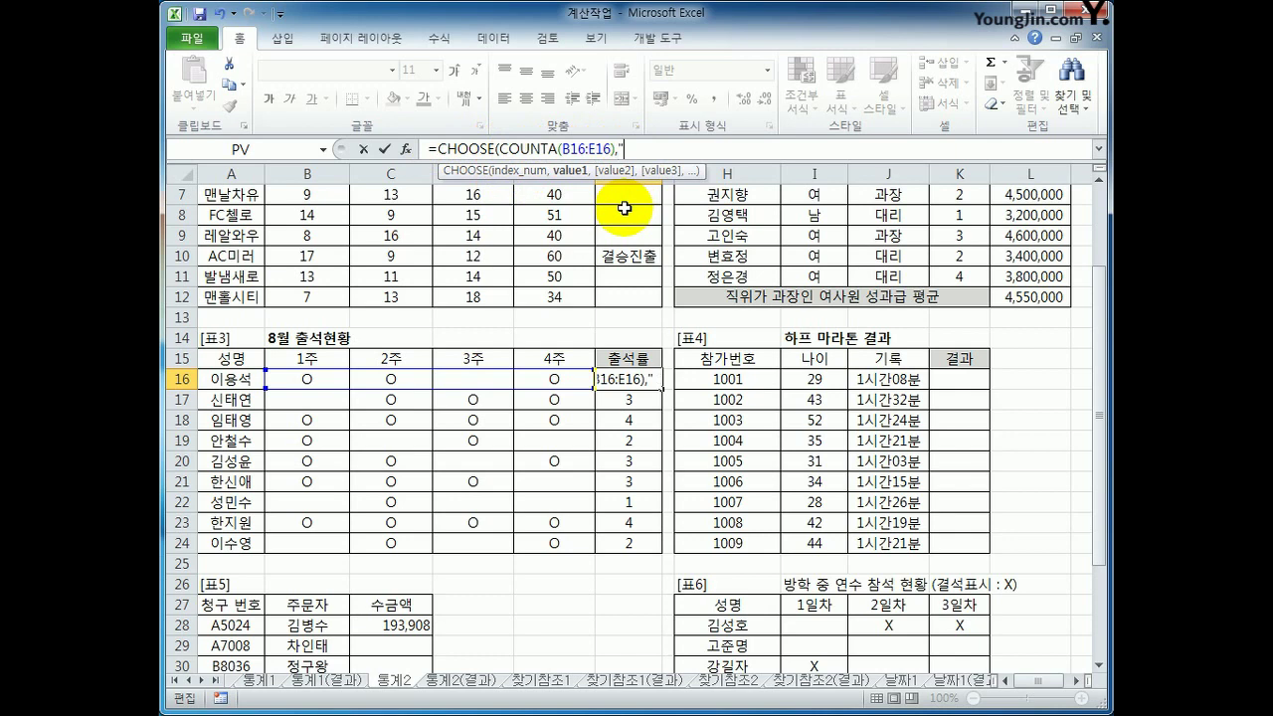
type("\"25%\",\"50")
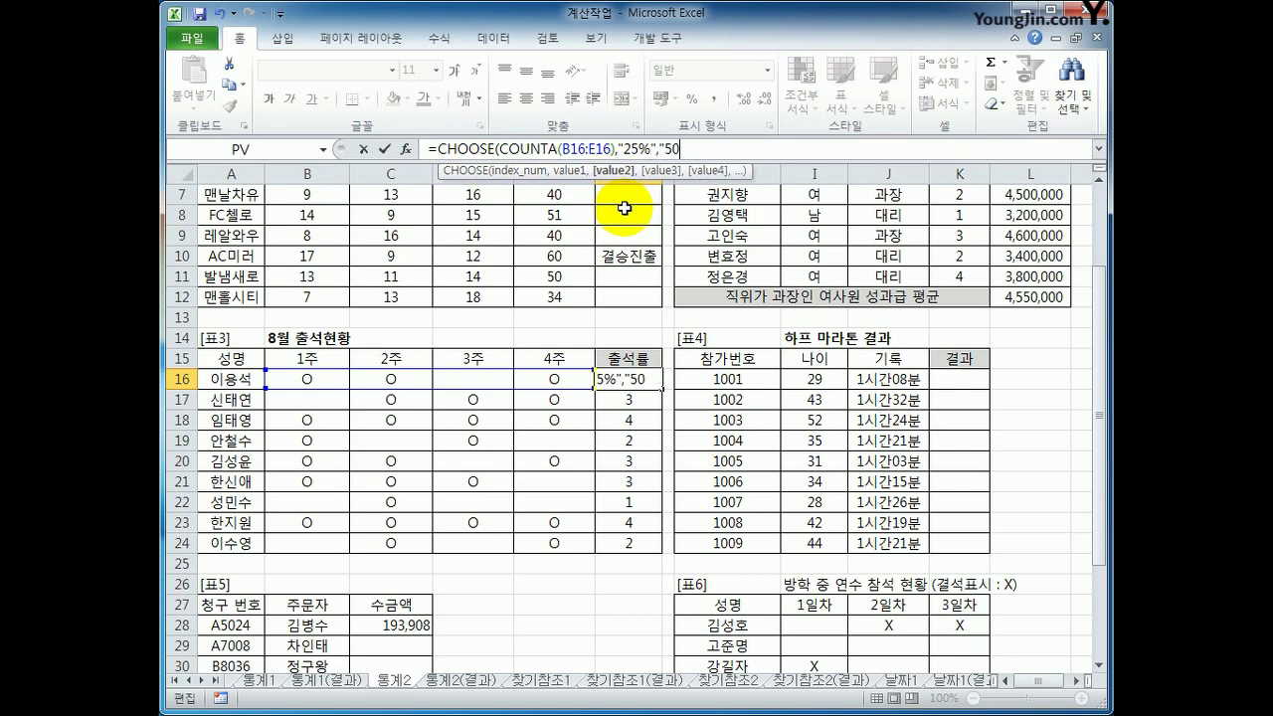
type("%\",\"")
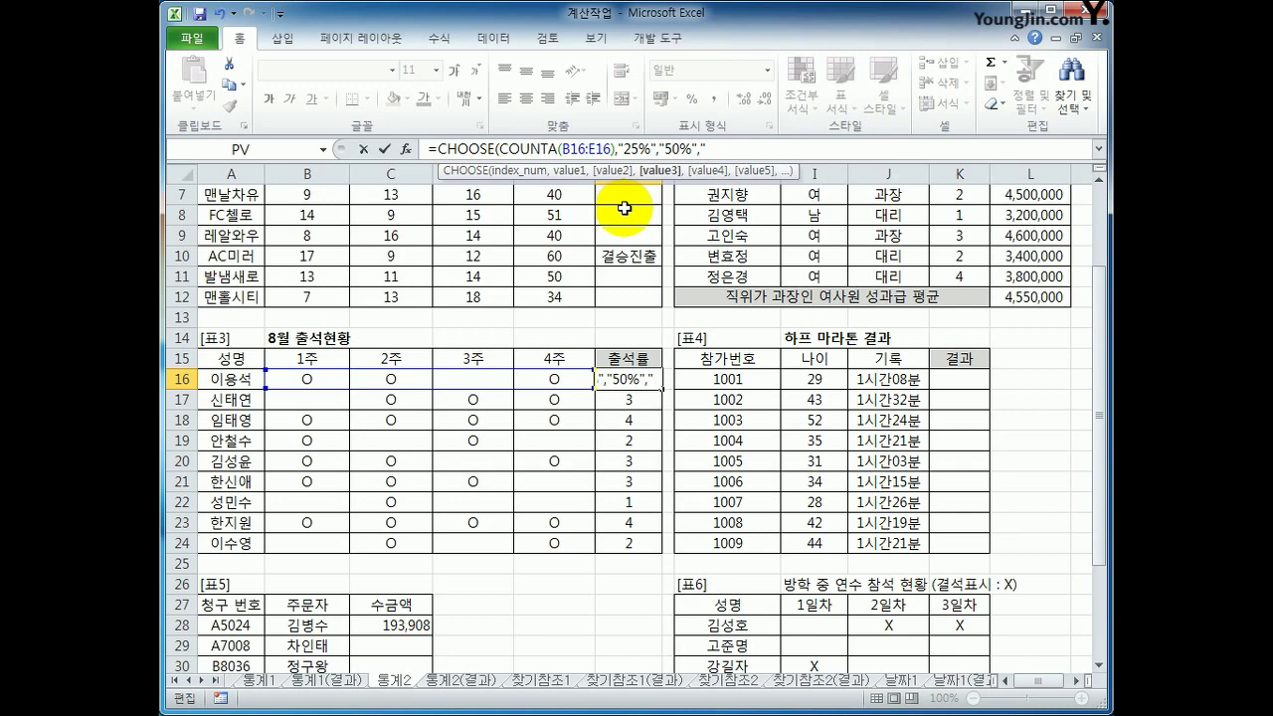
type("75%\",100")
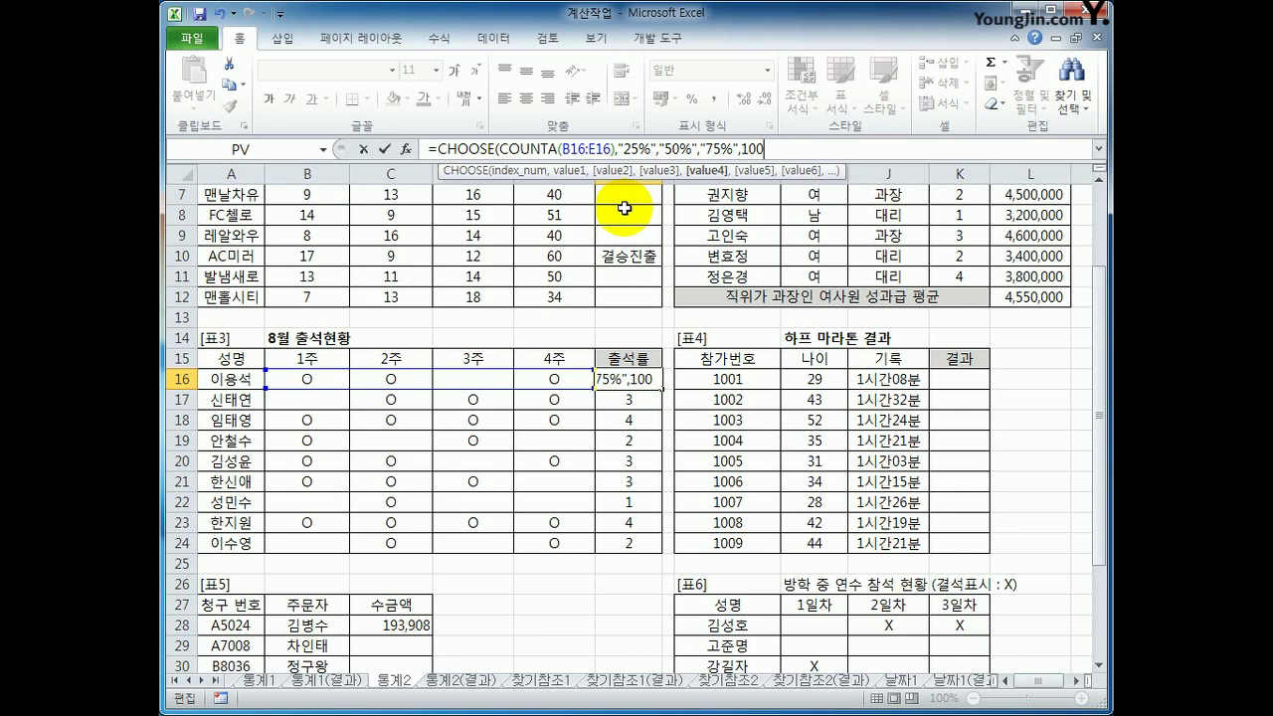
key("BackSpace")
key("BackSpace")
key("BackSpace")
type("\"100")
type("%\"")
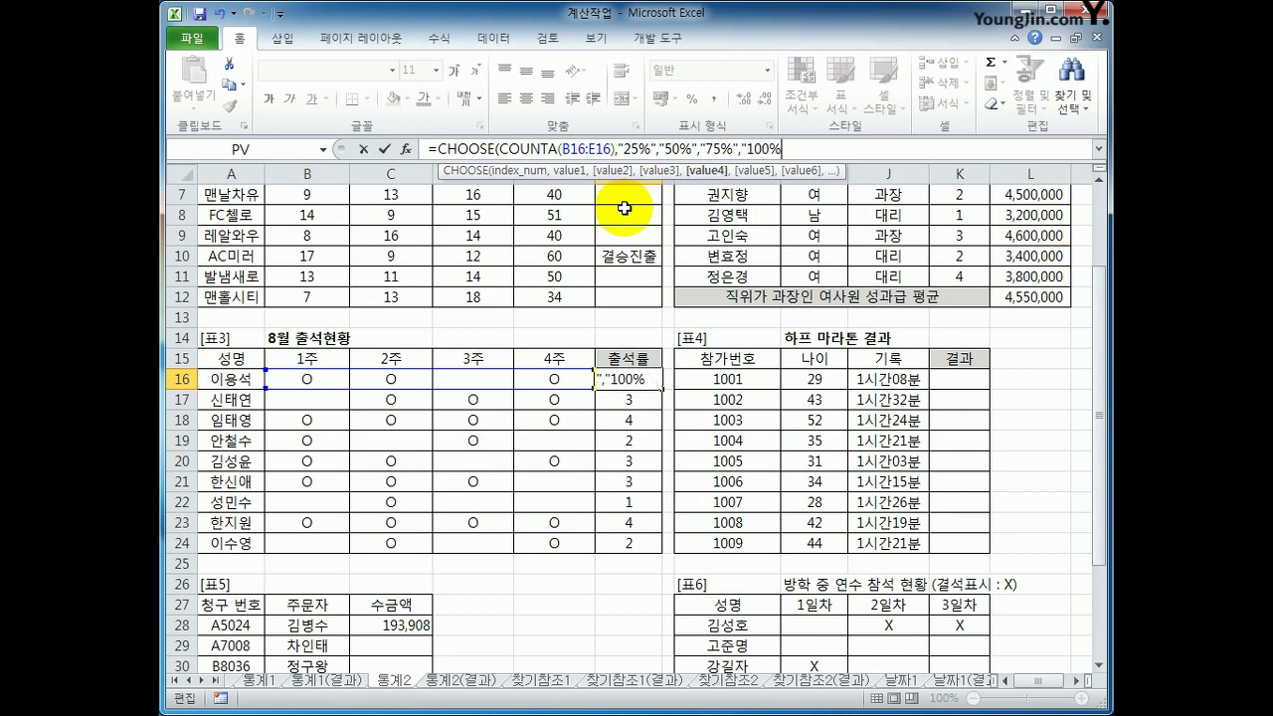
type(")")
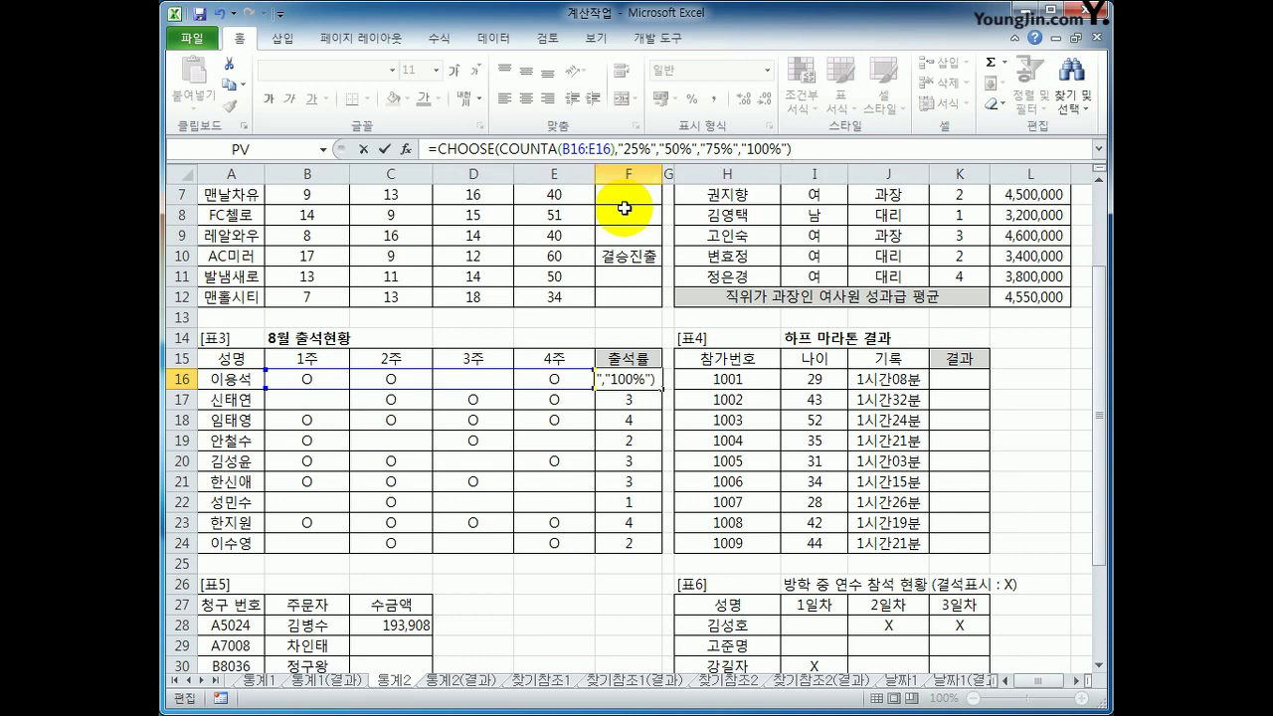
left_click(631, 148)
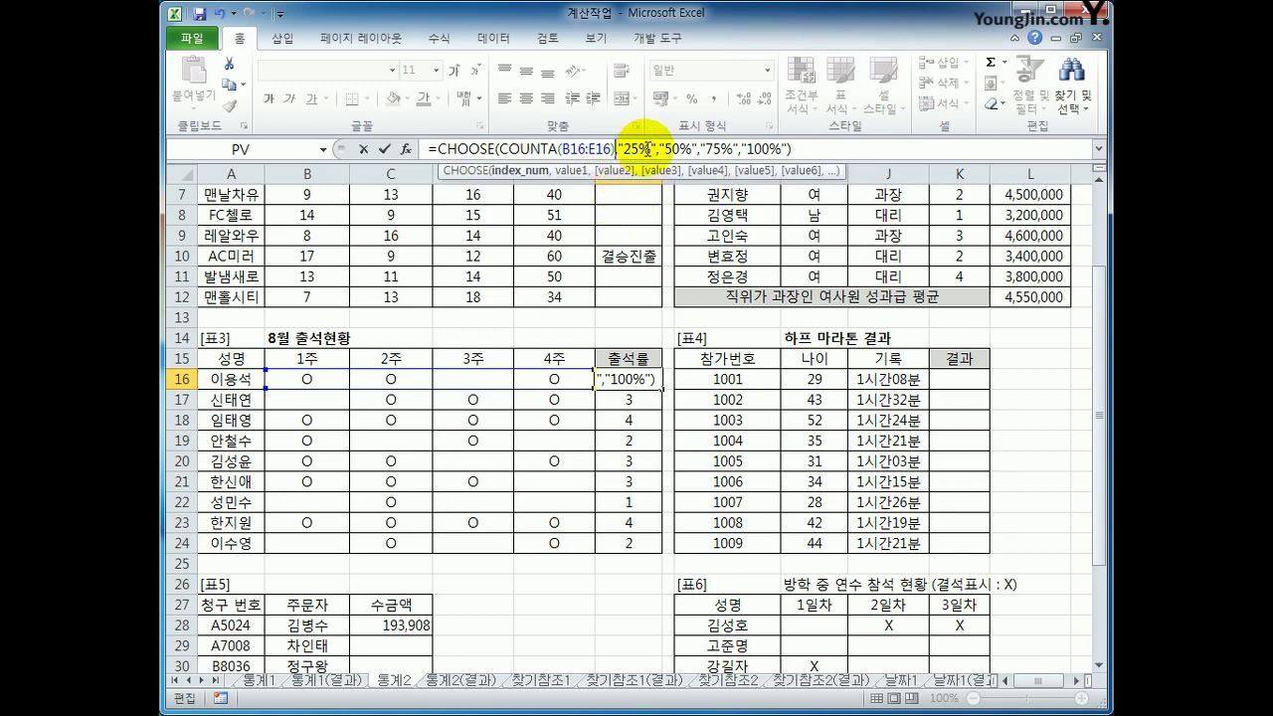
left_click(807, 149)
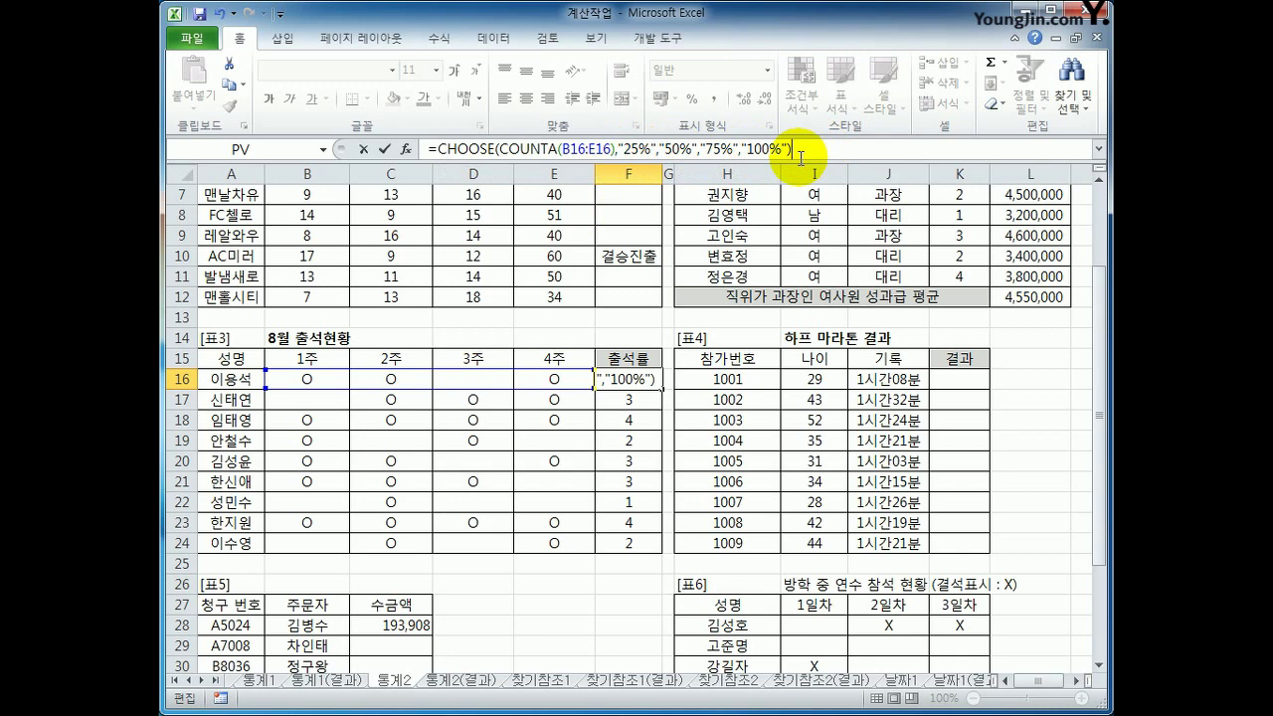
key("Return")
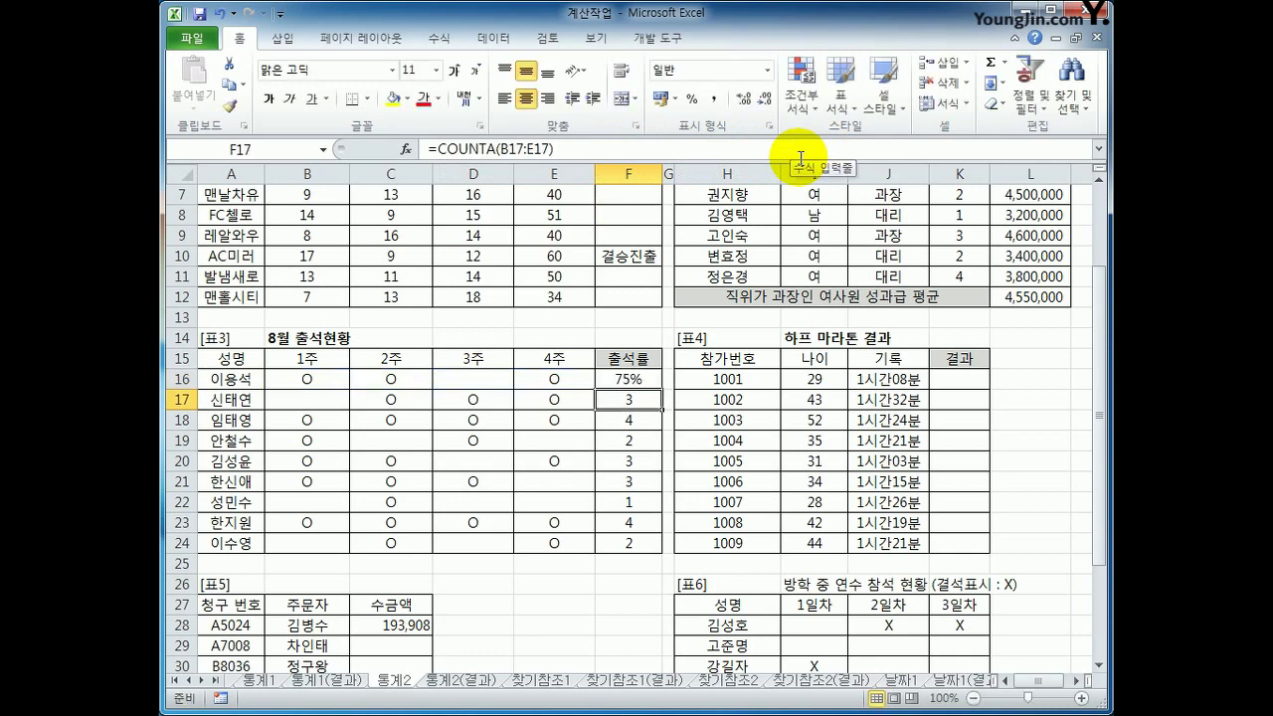
Fill the CHOOSE formula from F16 down through F24 and select F22 to check it.
left_click(644, 381)
left_click_drag(661, 389, 664, 550)
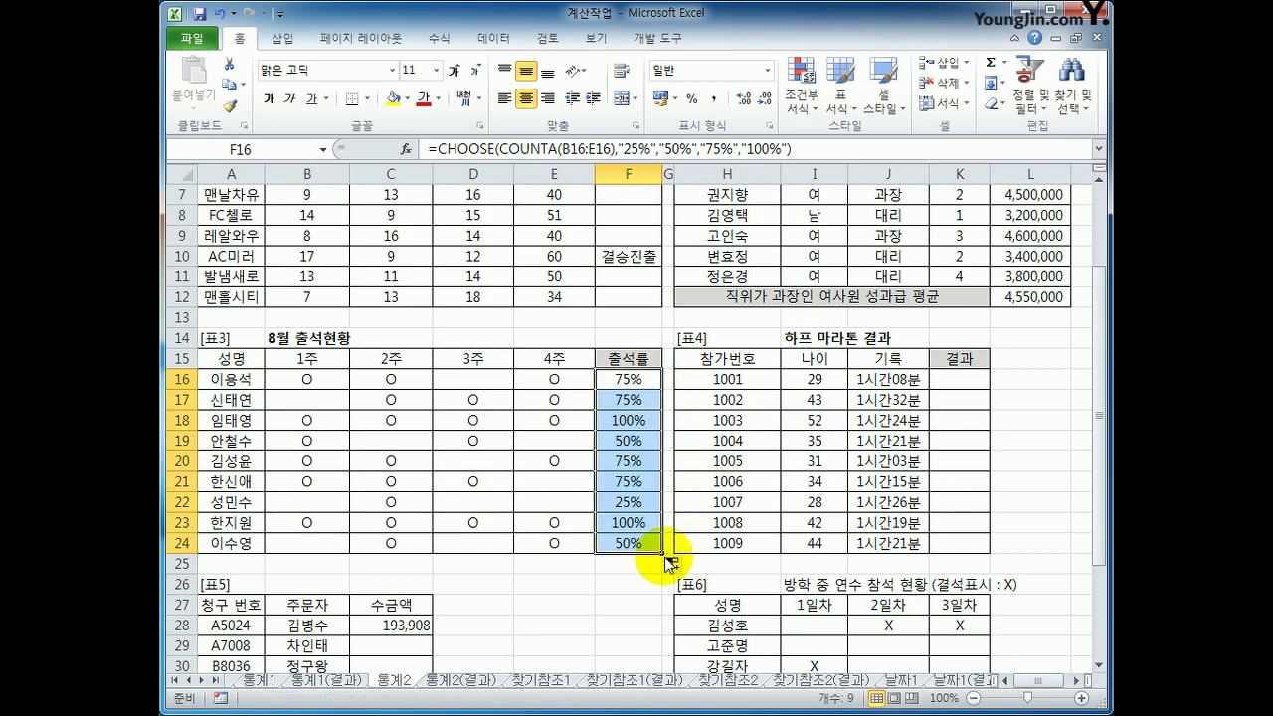
left_click(619, 506)
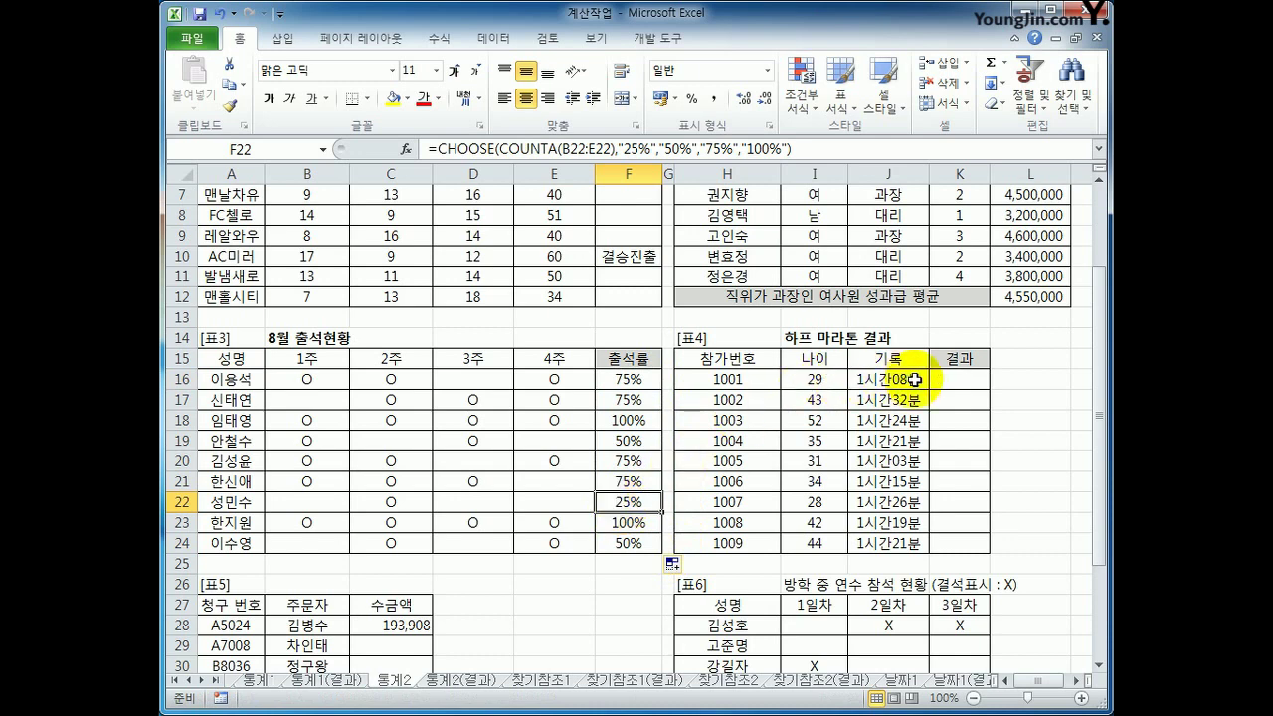
left_click(949, 378)
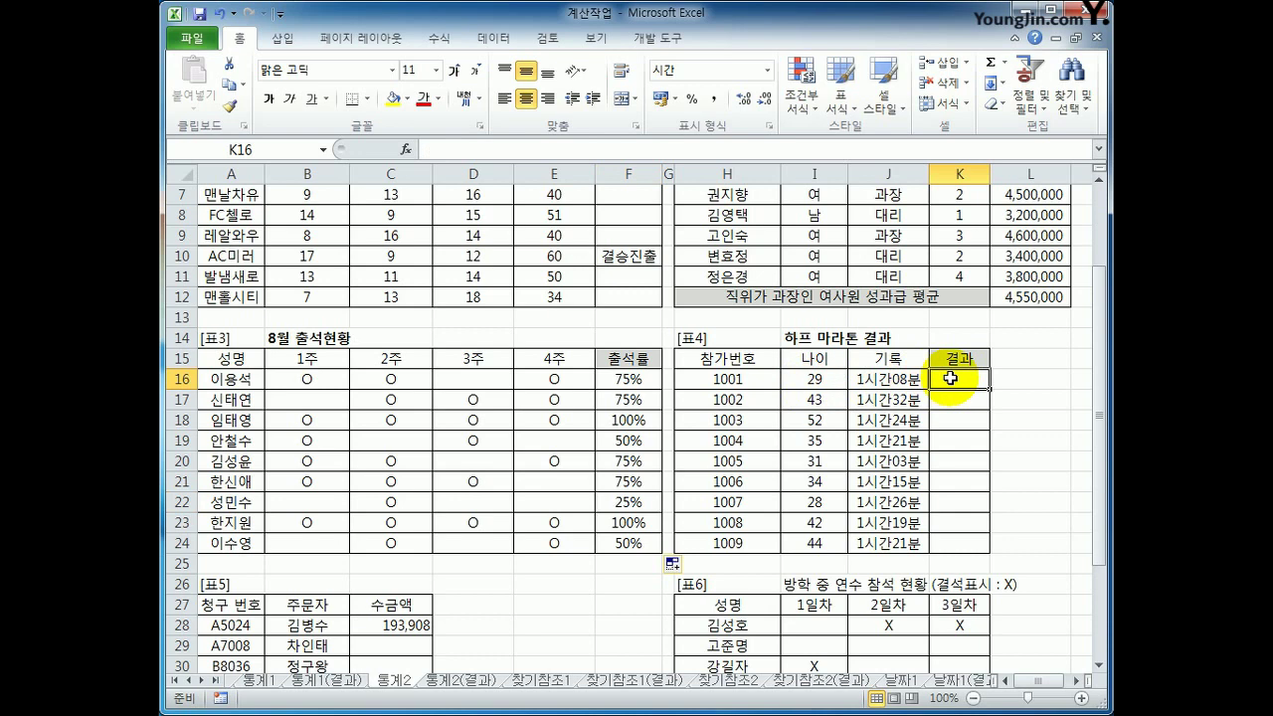
left_click_drag(895, 378, 897, 540)
left_click(969, 384)
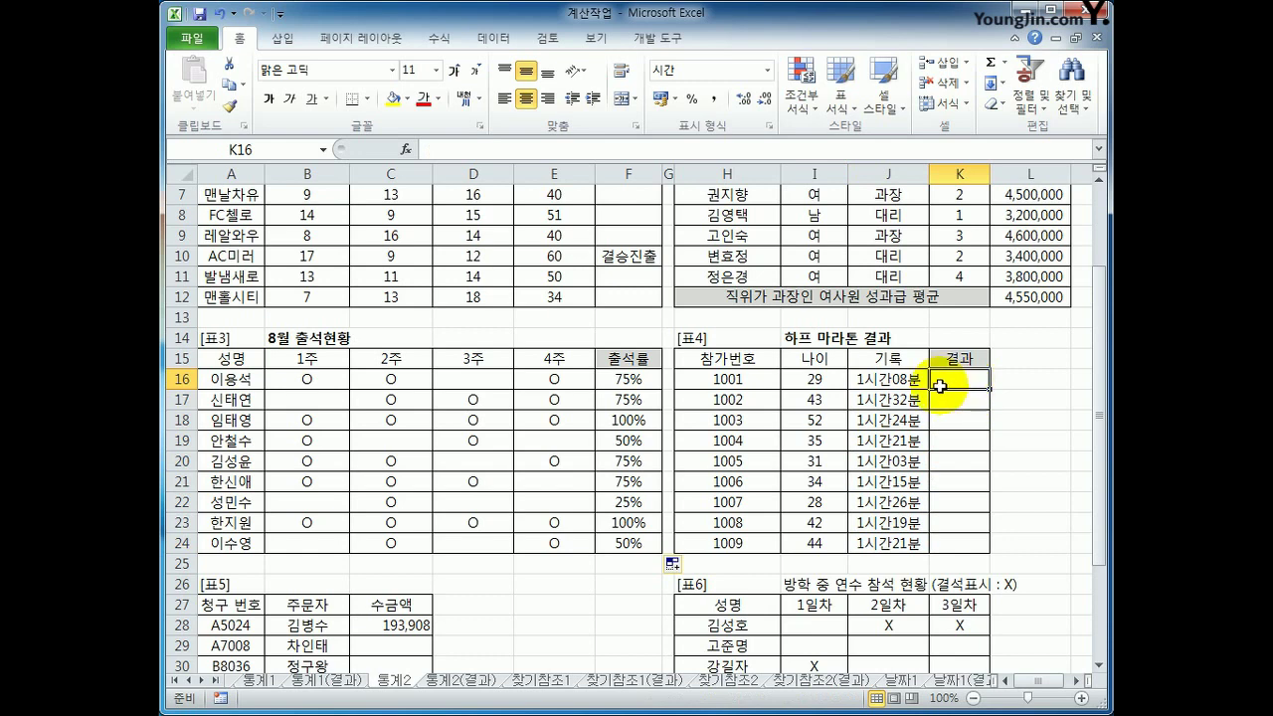
left_click(898, 380)
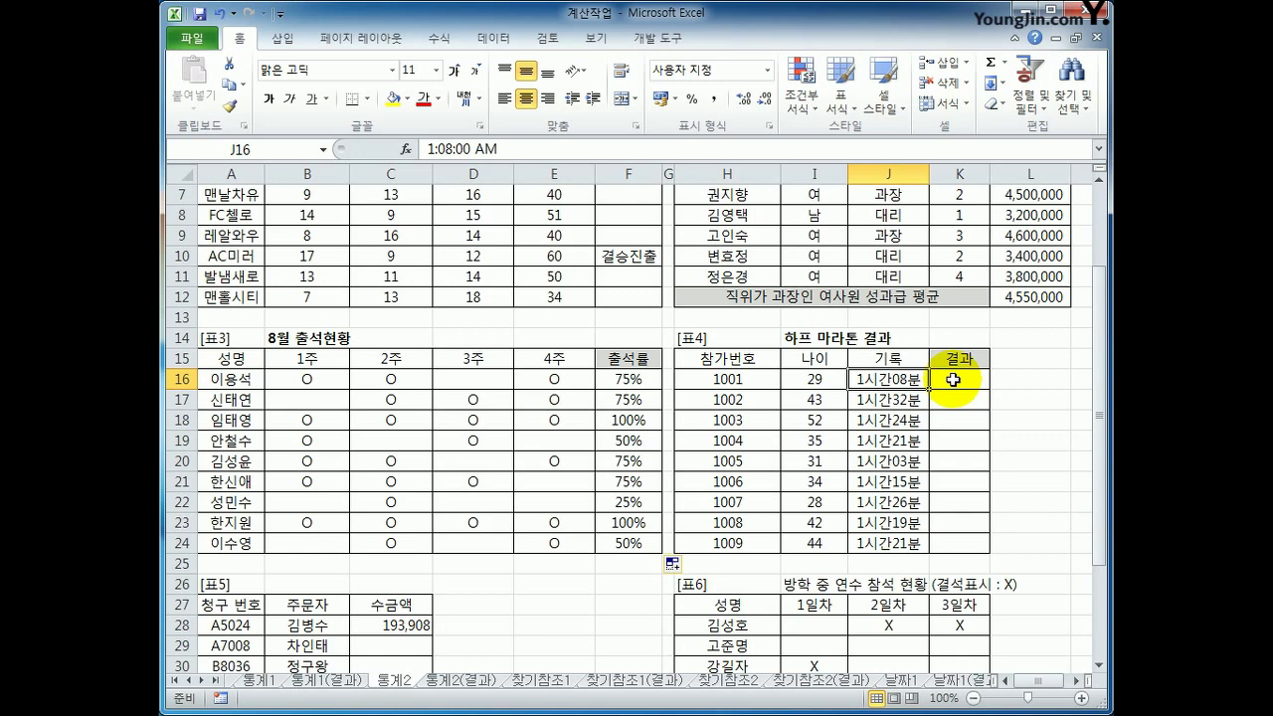
left_click_drag(953, 379, 946, 537)
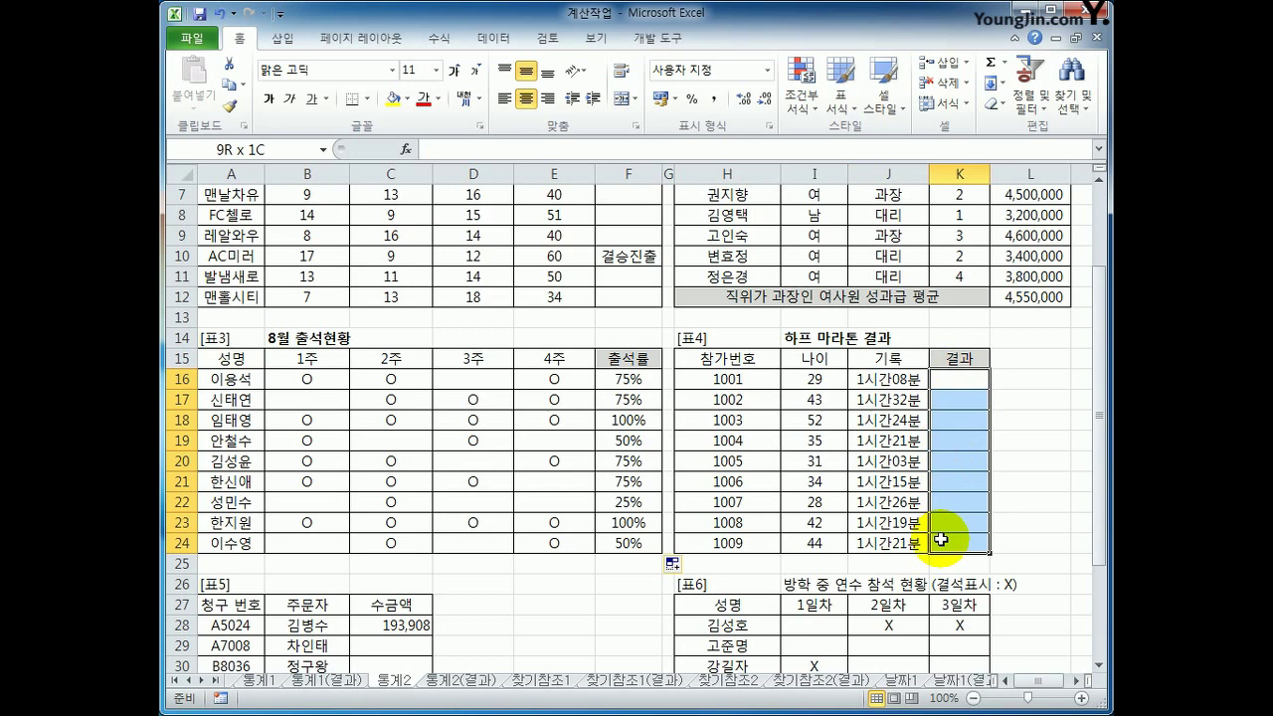
Start an IF formula in K16, the first 결과 cell of 표4, testing whether J16 is <= a nested SMALL function.
left_click(953, 378)
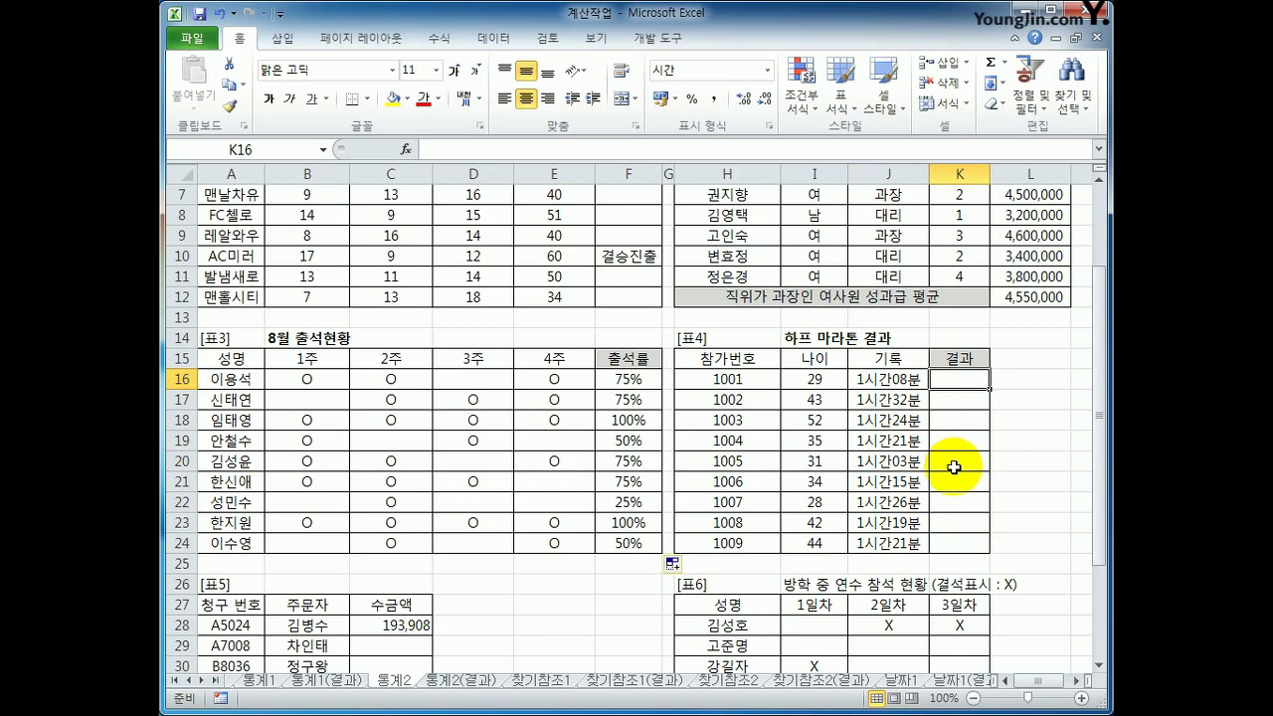
type("=if(")
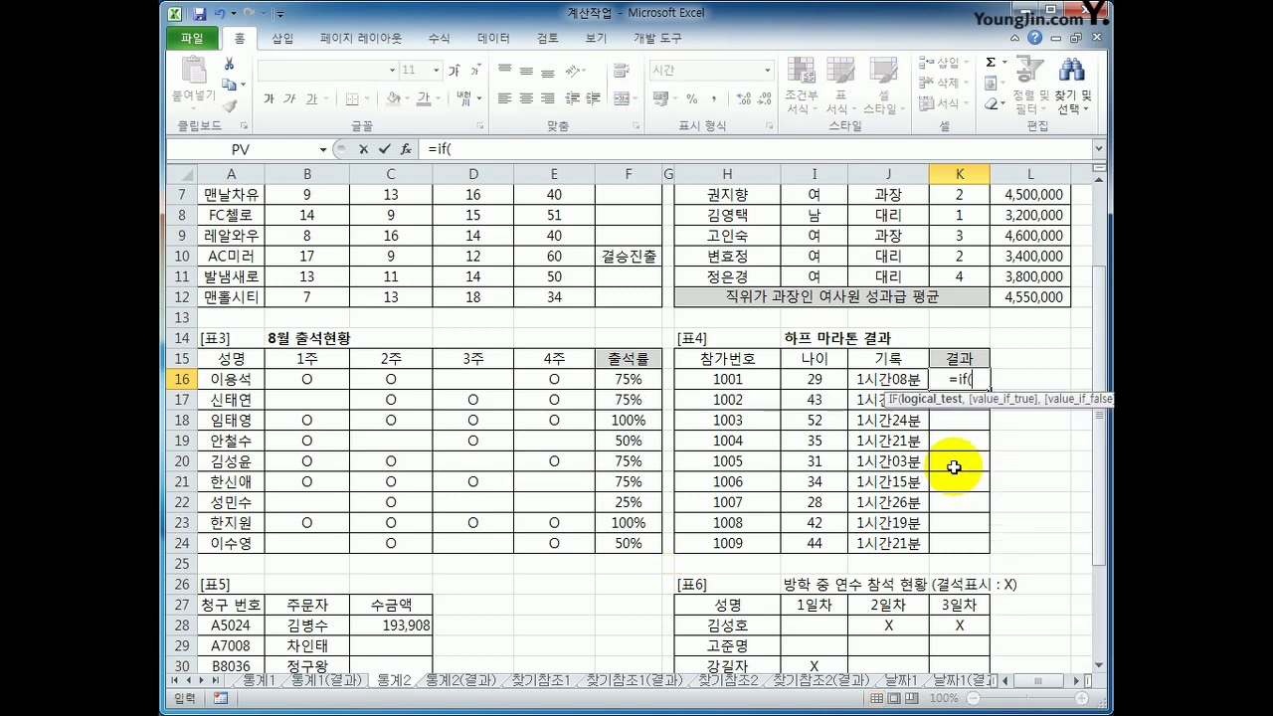
key("Left")
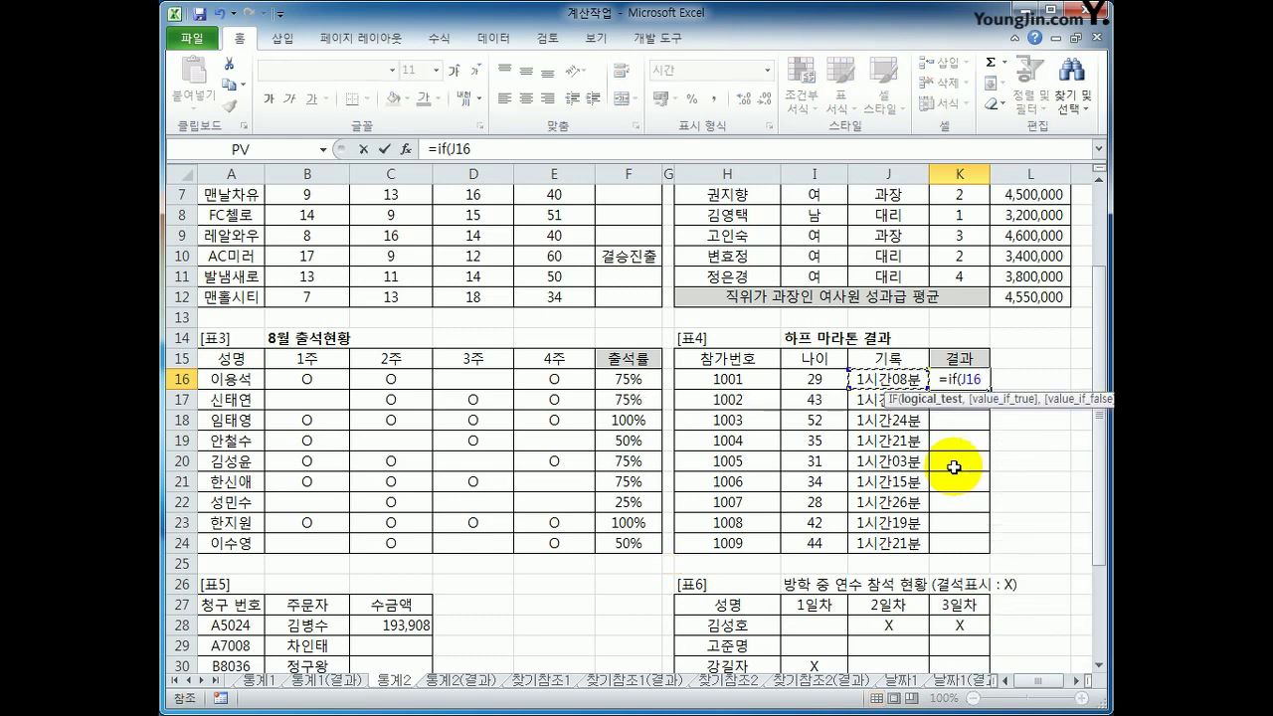
type("<=sa")
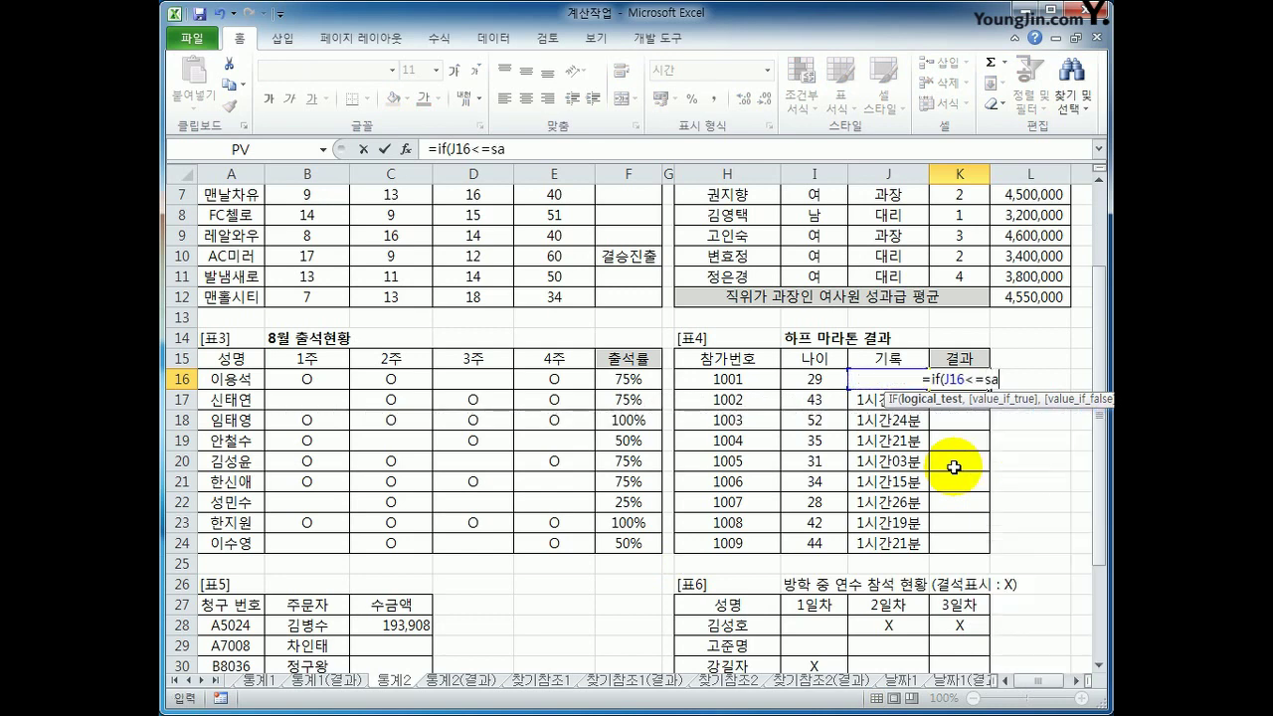
key("BackSpace")
type("mall(")
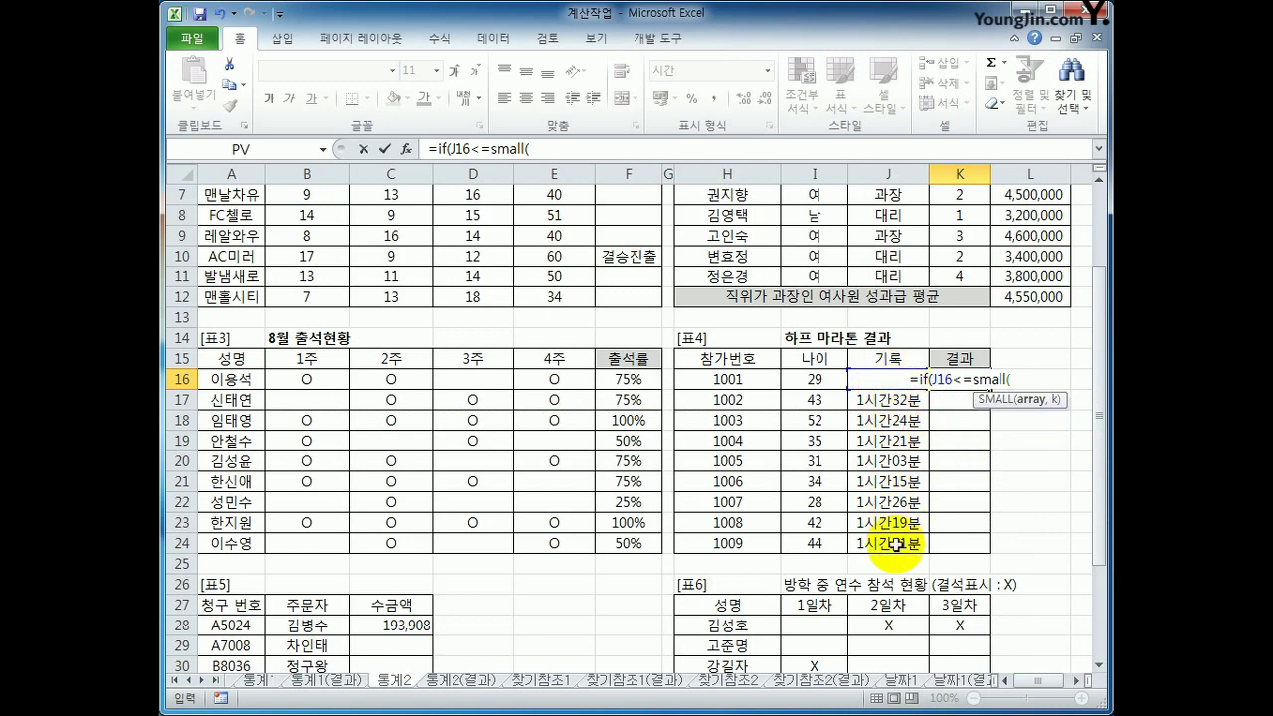
Set the SMALL array to the absolute range $J$16:$J$24 and k to 3, then close the nested function.
left_click(533, 149)
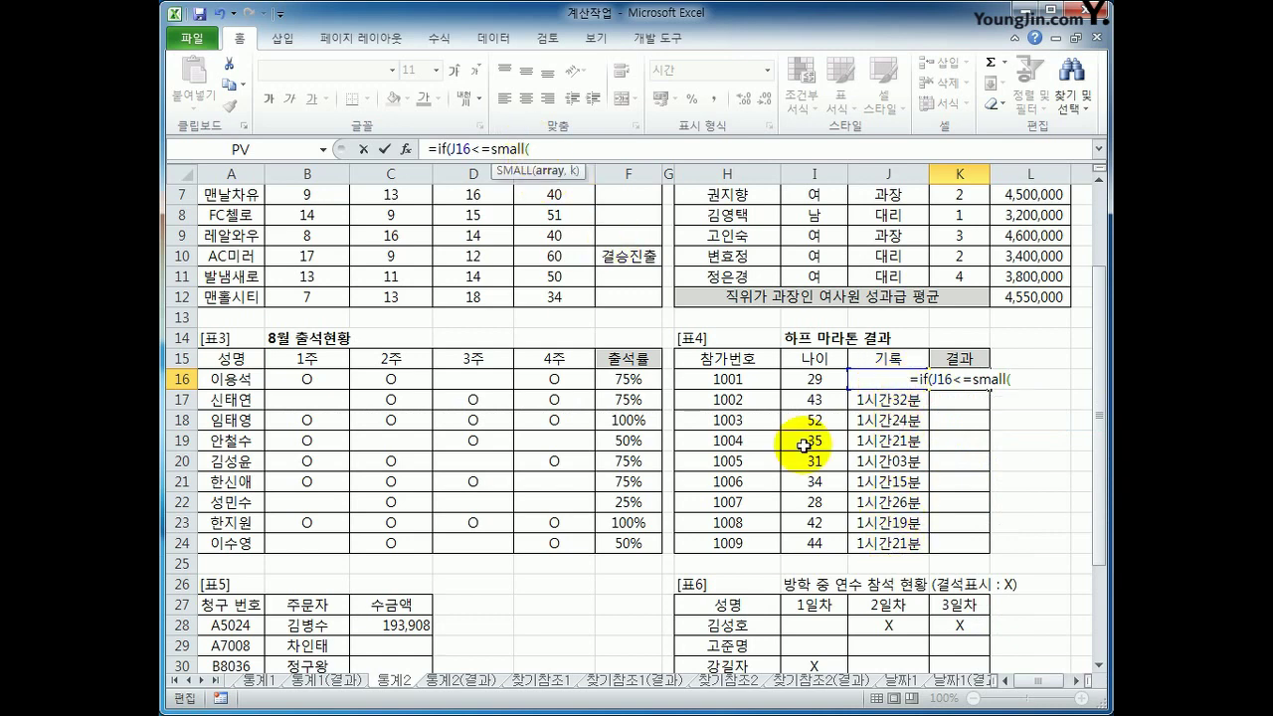
left_click_drag(895, 545, 887, 378)
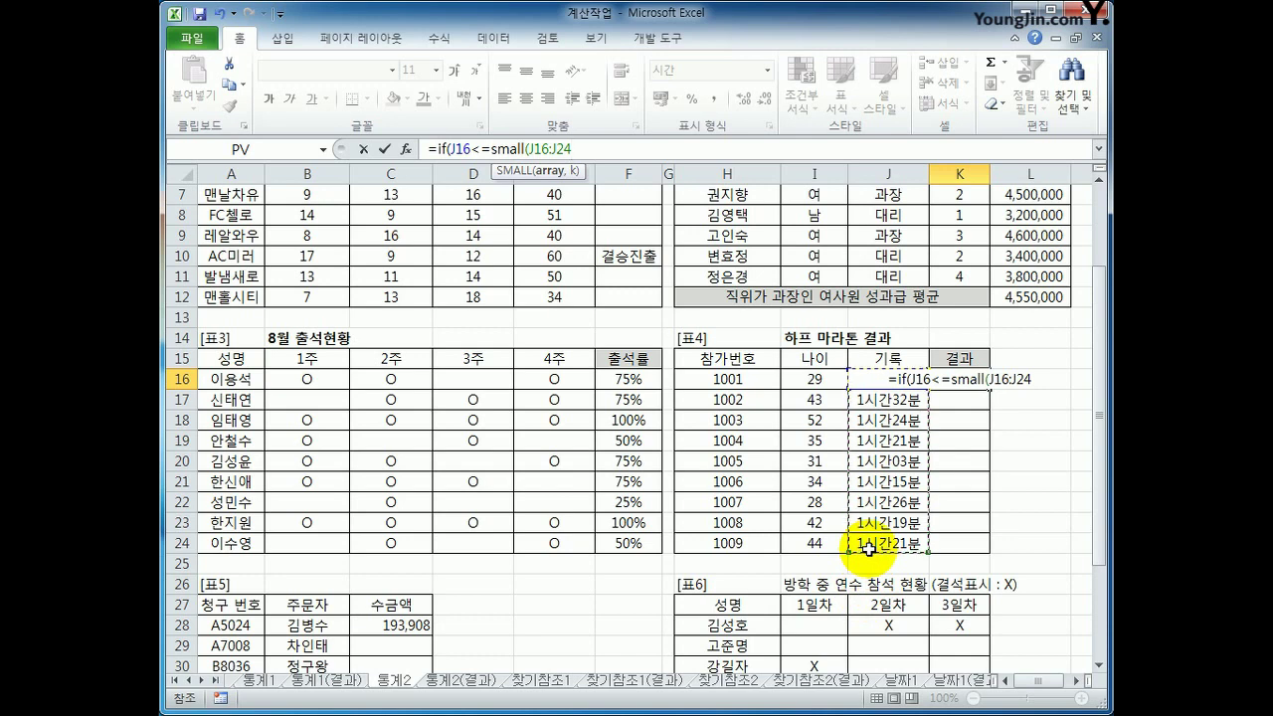
key("F4")
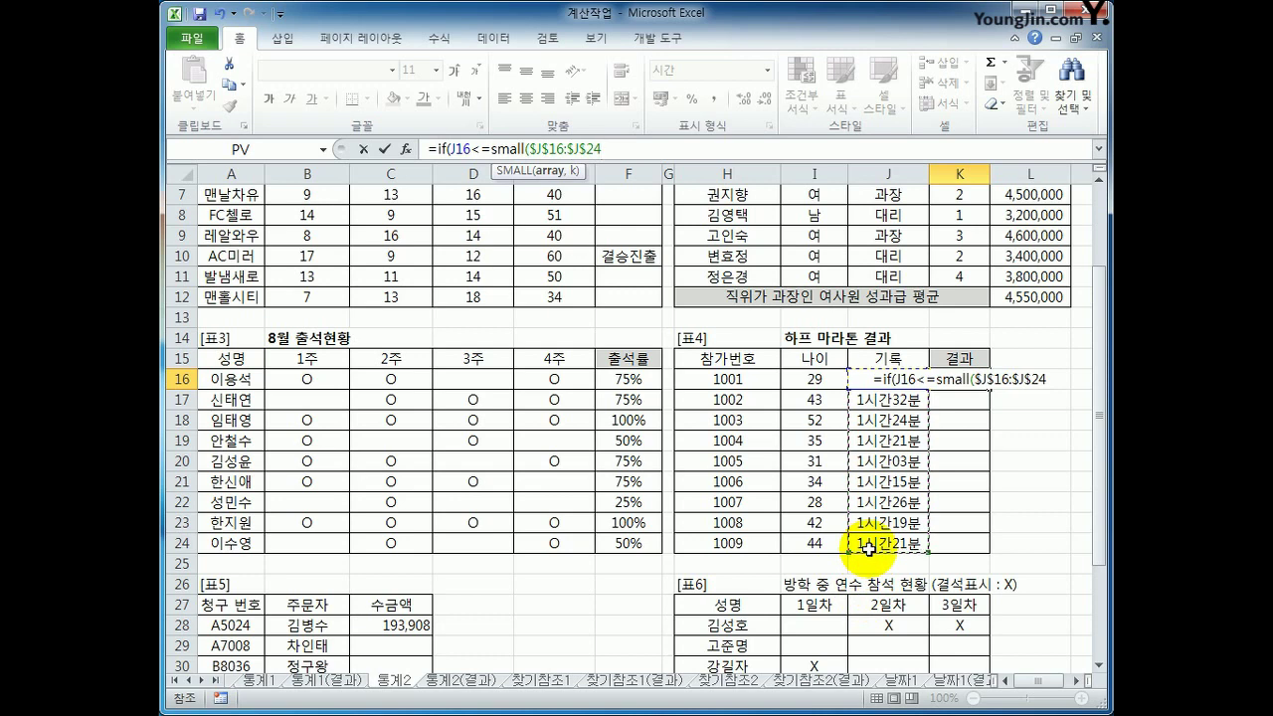
type(",")
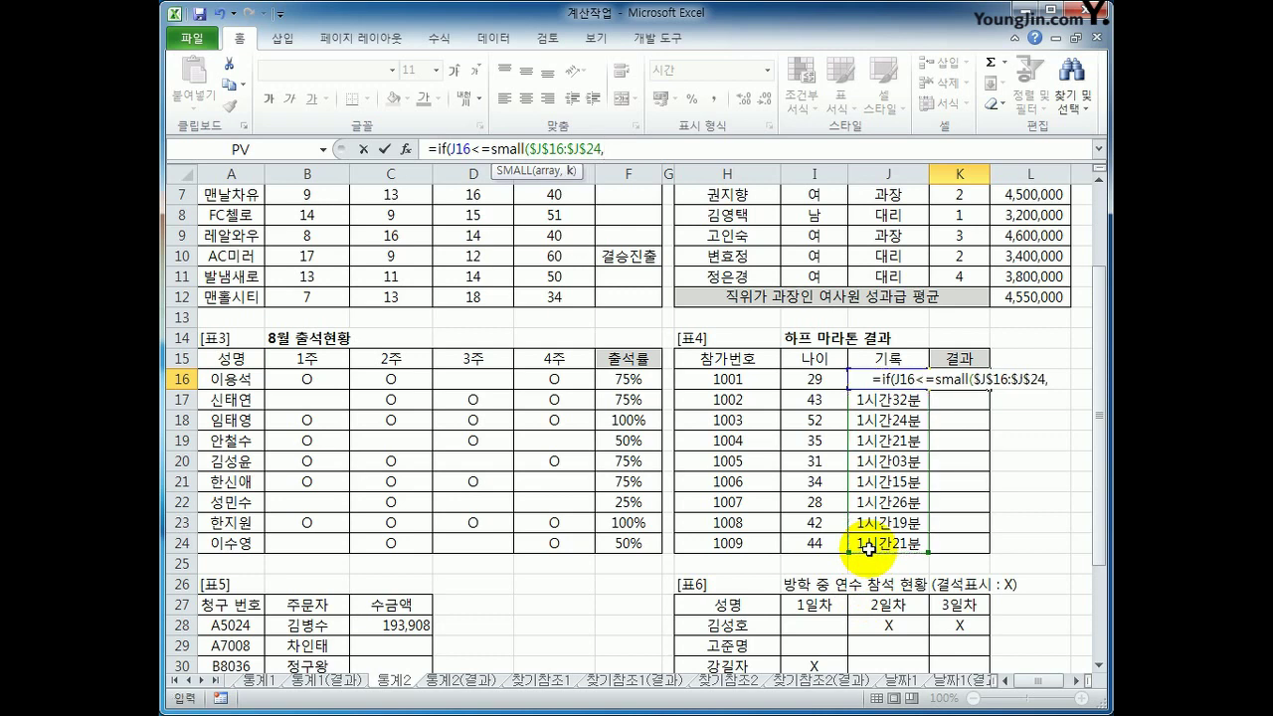
type("3")
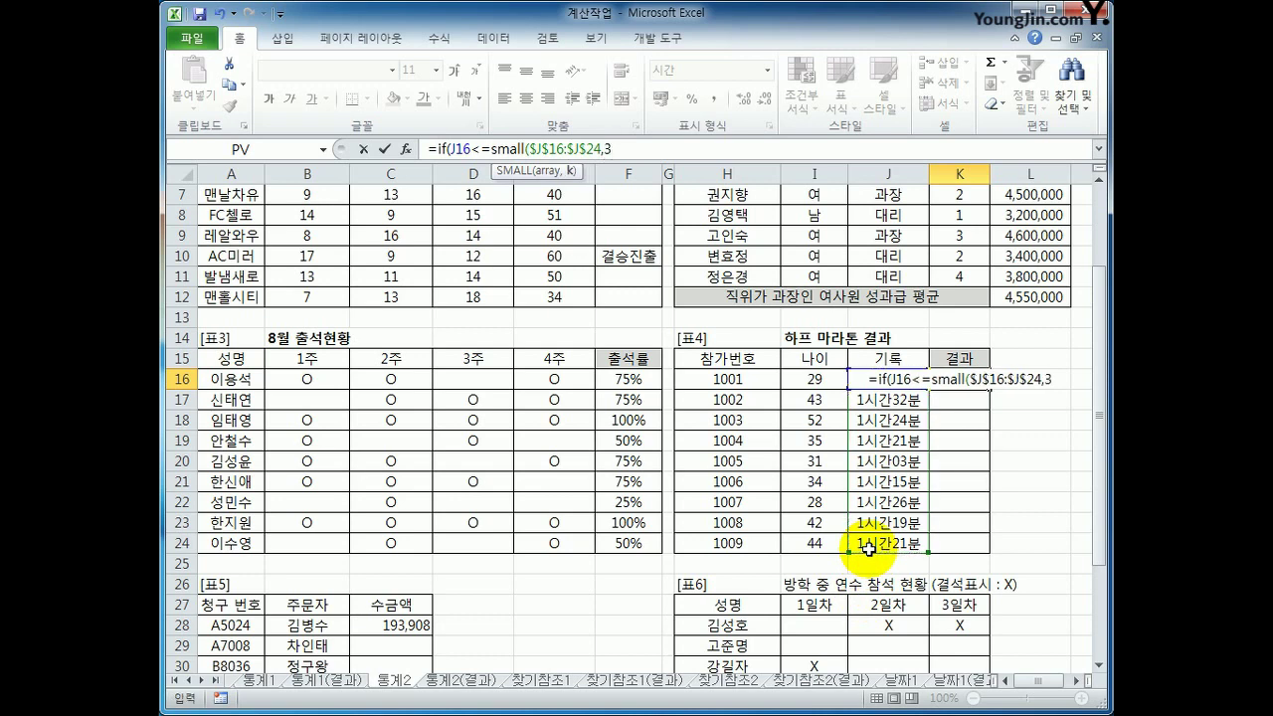
type(")")
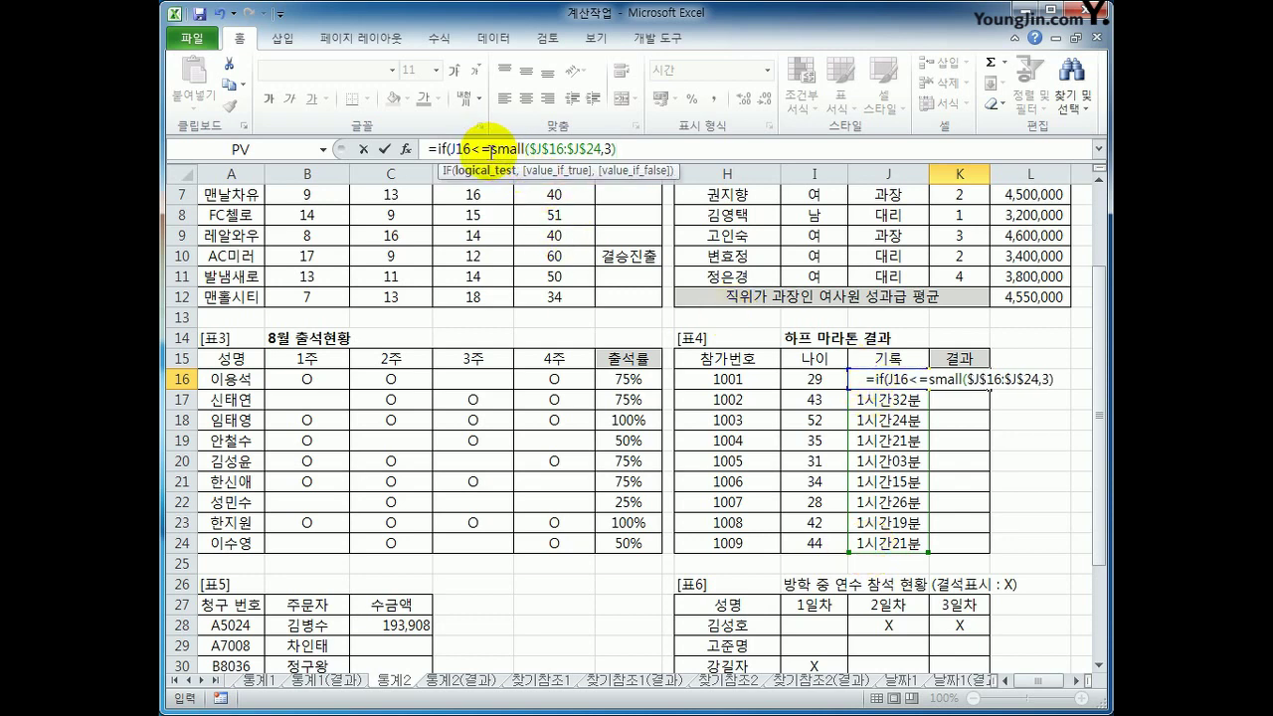
left_click_drag(491, 149, 633, 150)
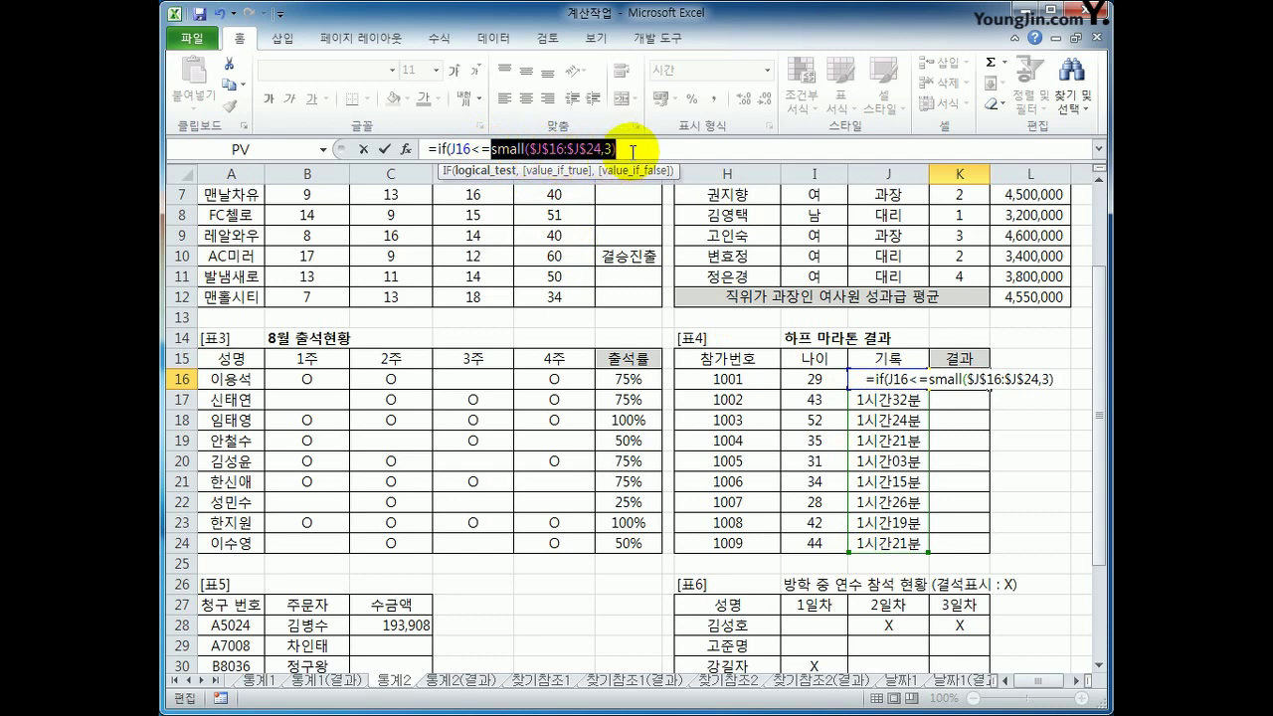
left_click(633, 150)
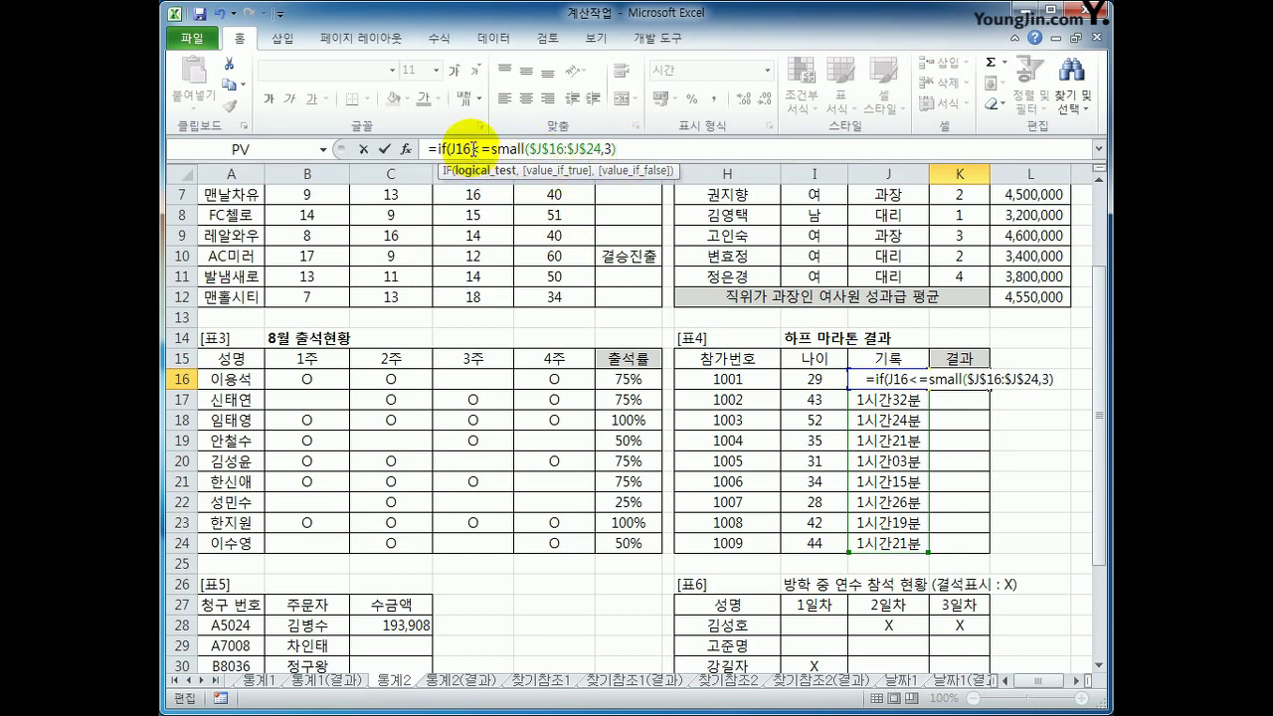
Complete the K16 IF formula with "입상" when true and "" otherwise, commit it and fill it down through K24.
left_click_drag(474, 149, 482, 149)
left_click_drag(449, 150, 475, 149)
left_click(623, 149)
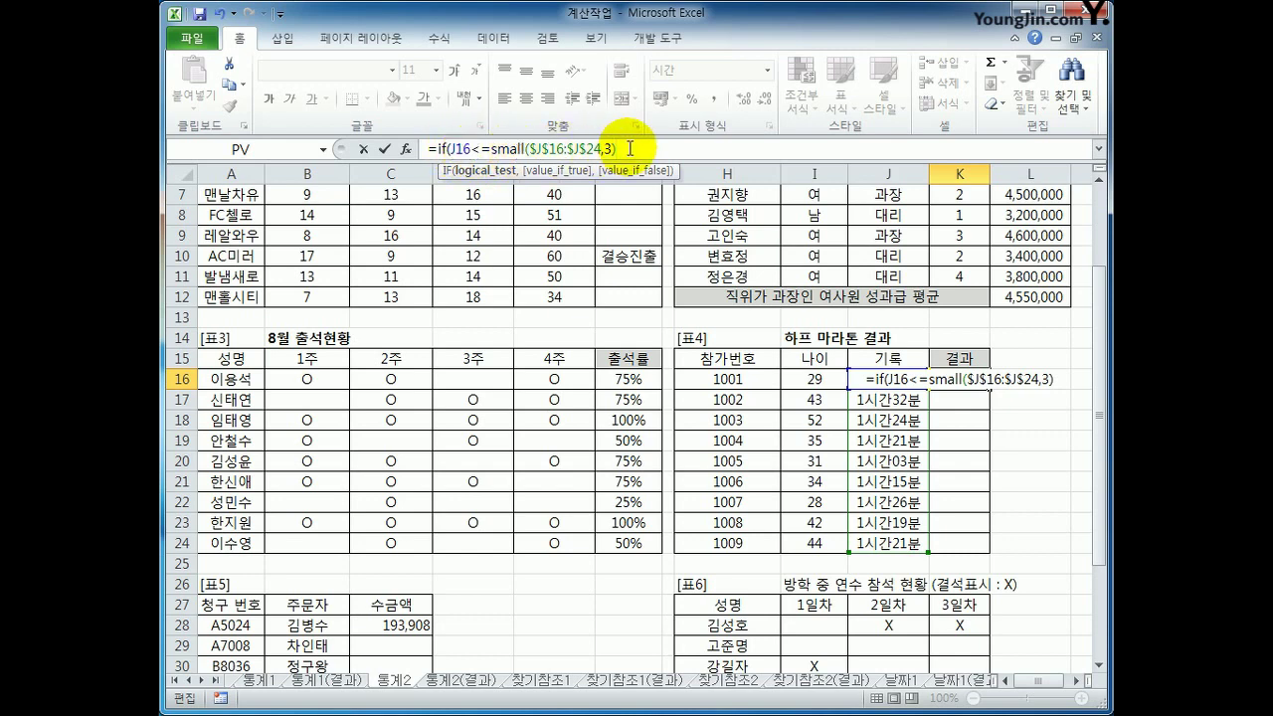
type(",")
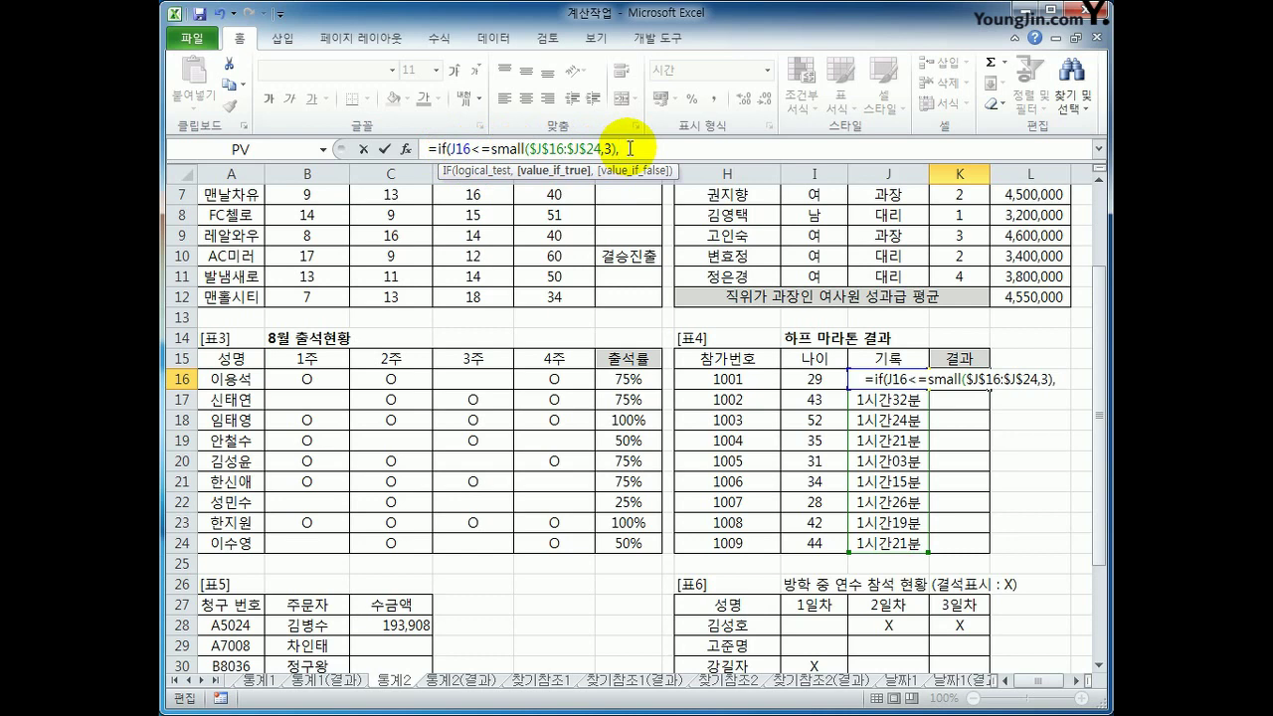
type("\"ㅇ")
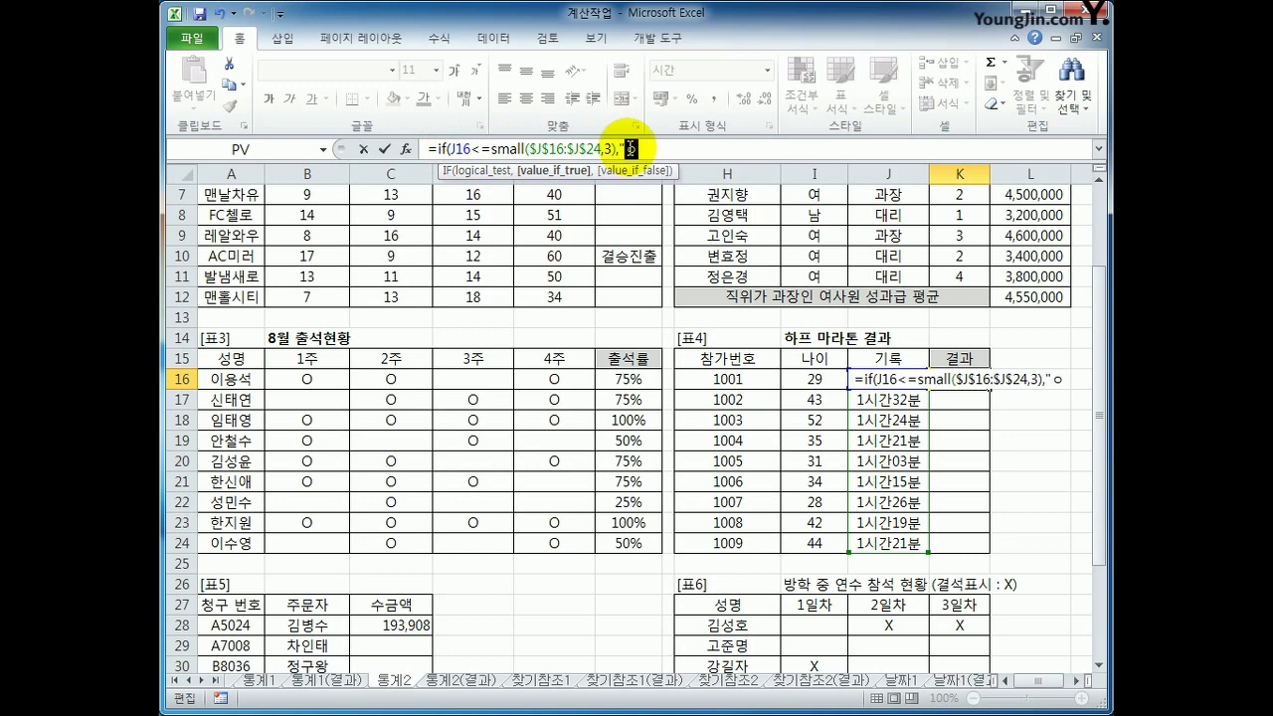
type("입상\",\"")
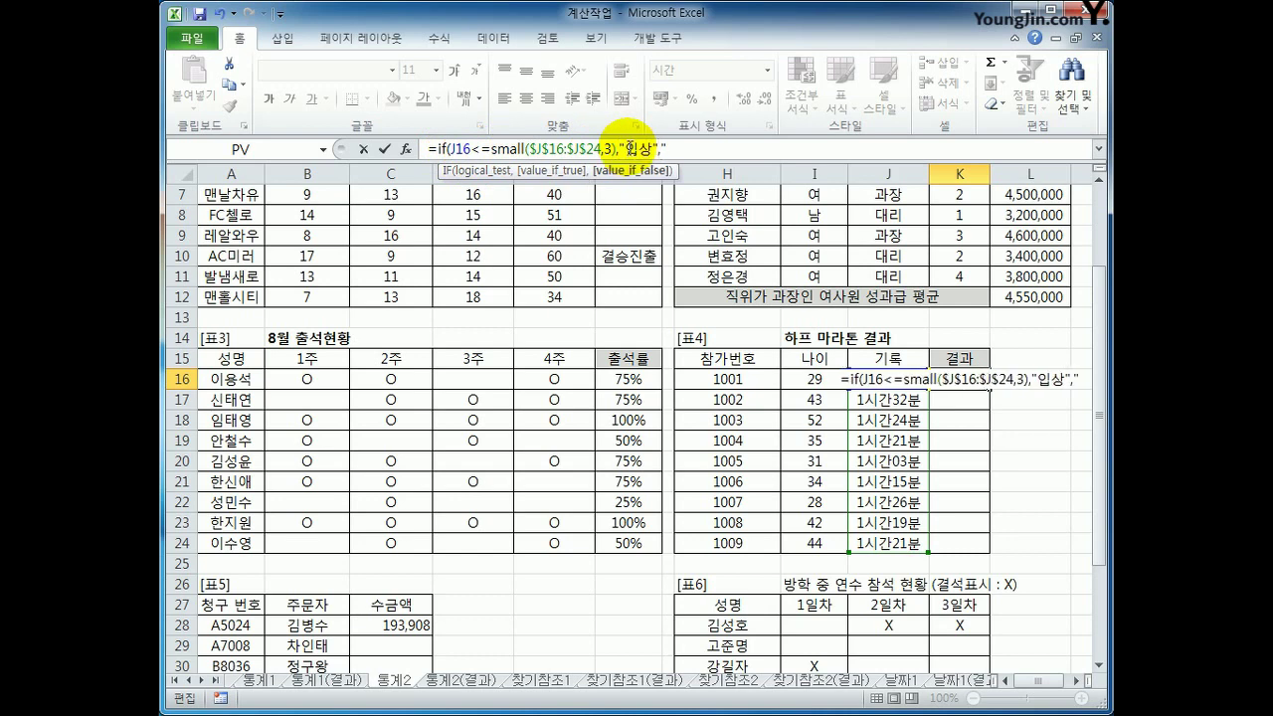
type("\")")
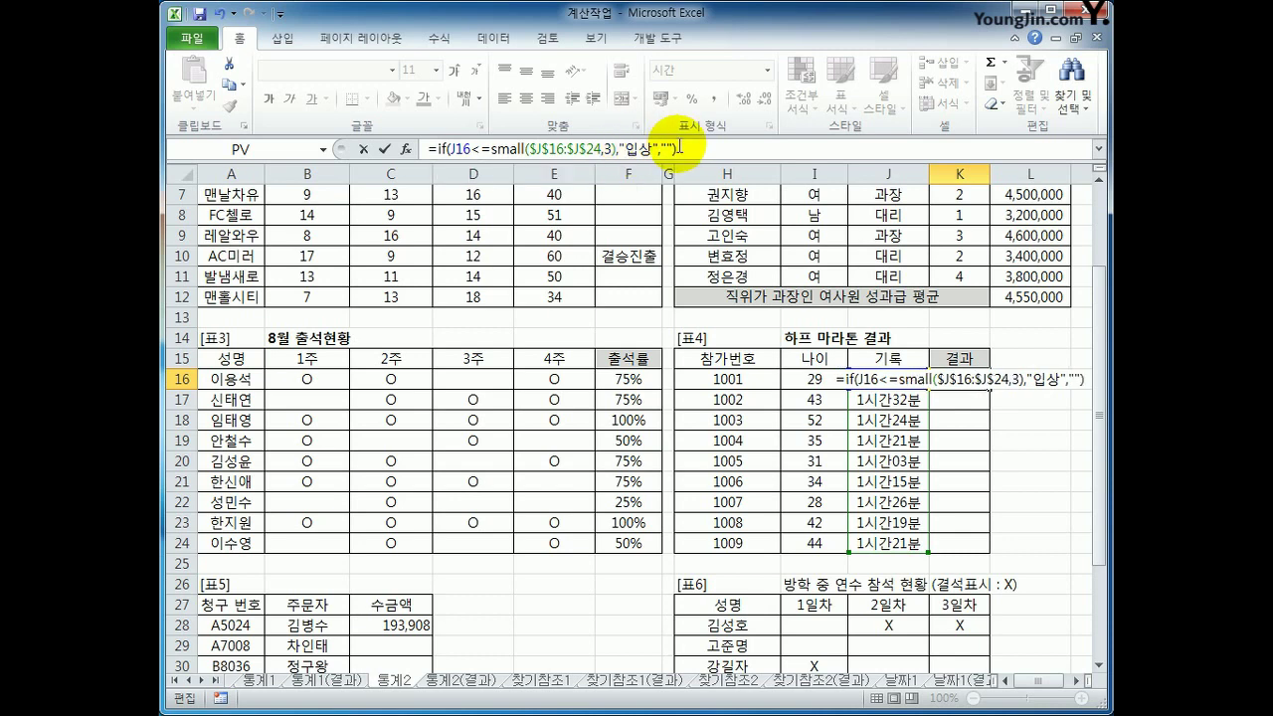
key("Return")
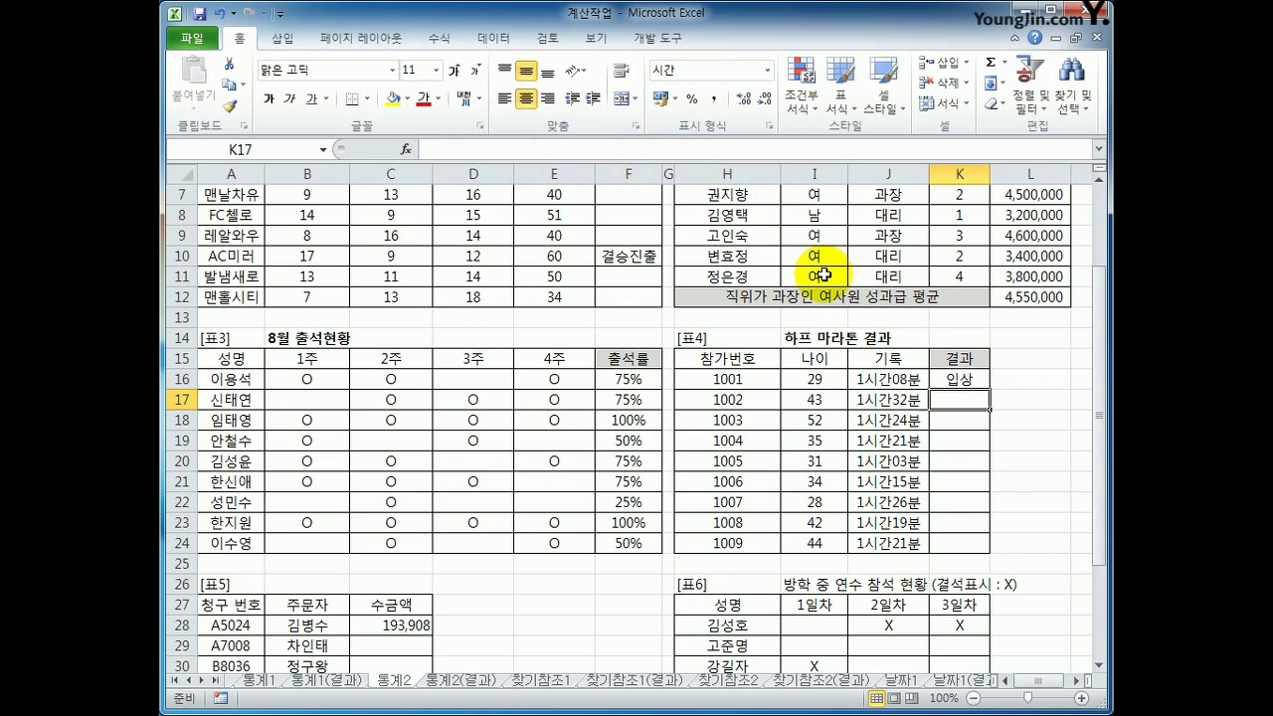
left_click(957, 381)
left_click_drag(989, 389, 976, 545)
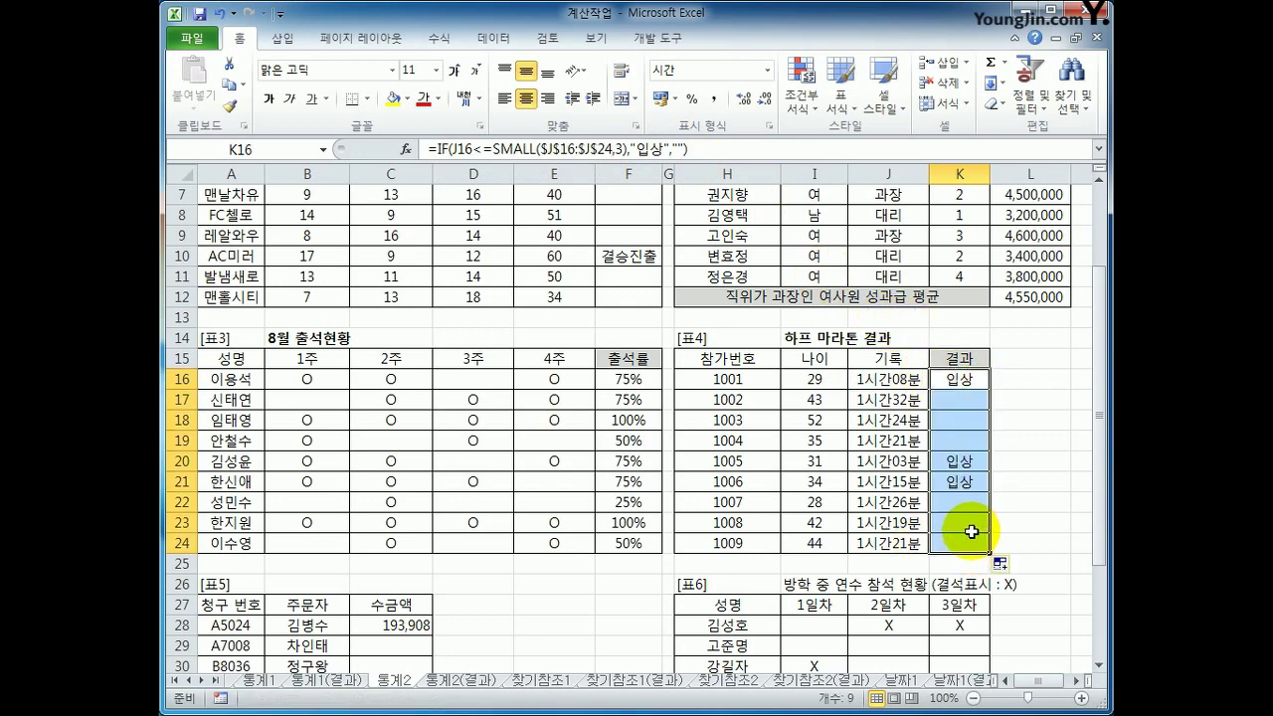
Check the filled 수금액 cells in 표5 and start a COUNT formula in C34, the 수금 건수 cell.
scroll(972, 522, "down", 3)
left_click(421, 559)
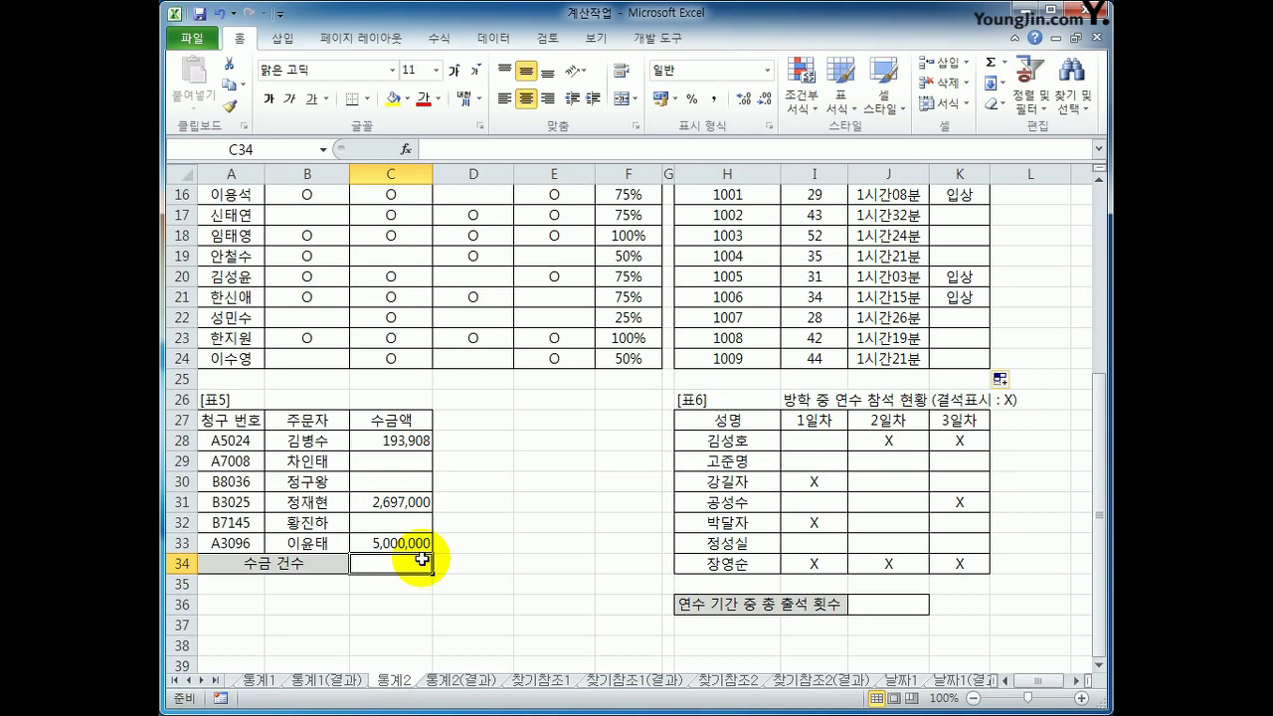
left_click(407, 447)
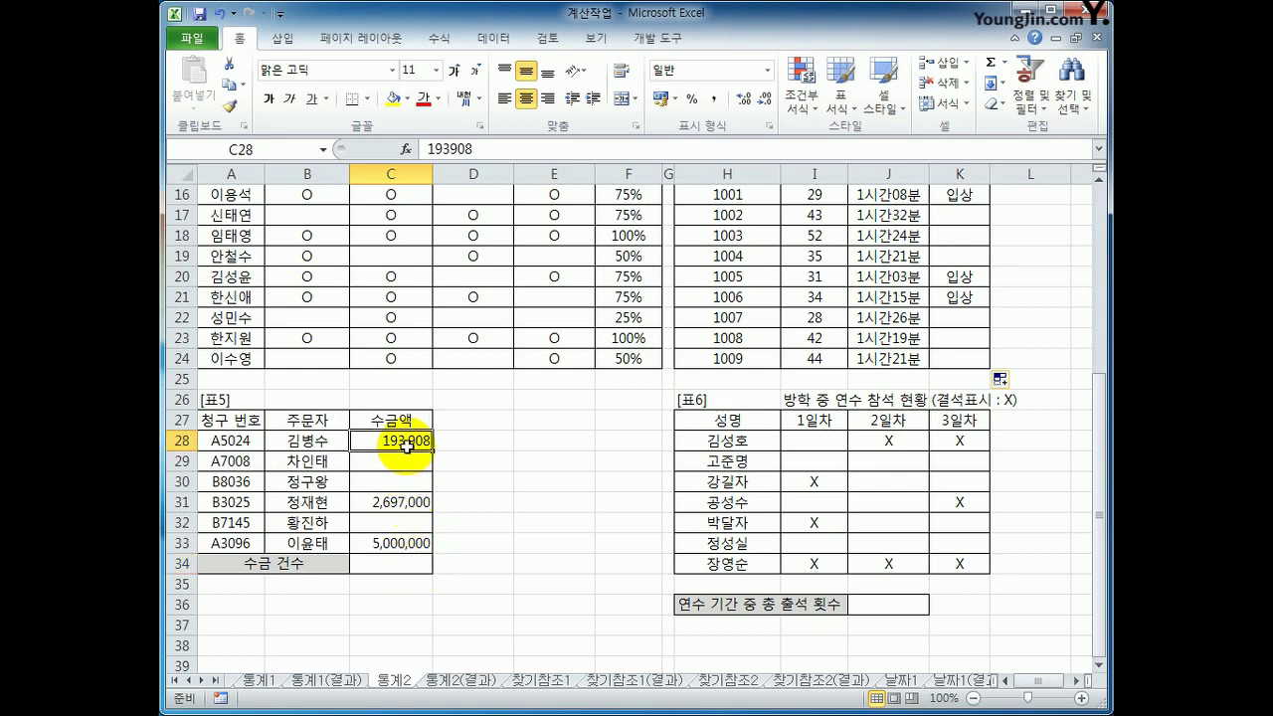
left_click(397, 502)
left_click(397, 543)
left_click(398, 563)
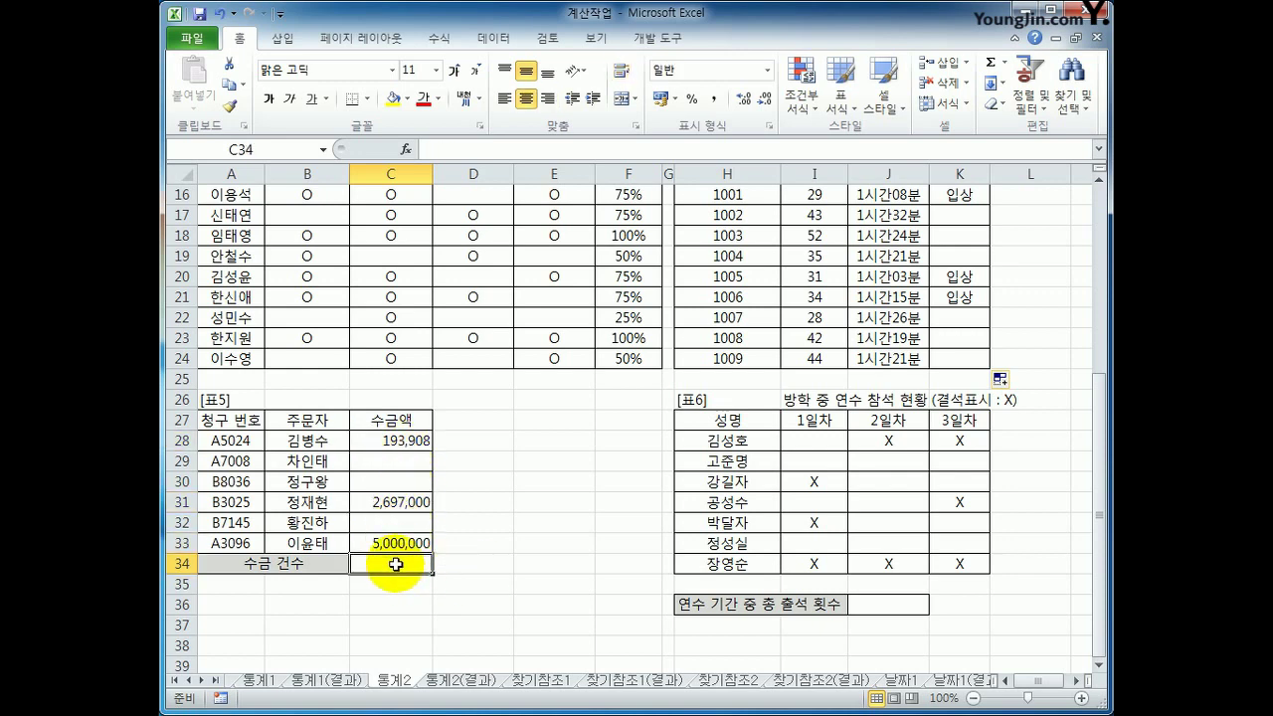
type("=ㅊ")
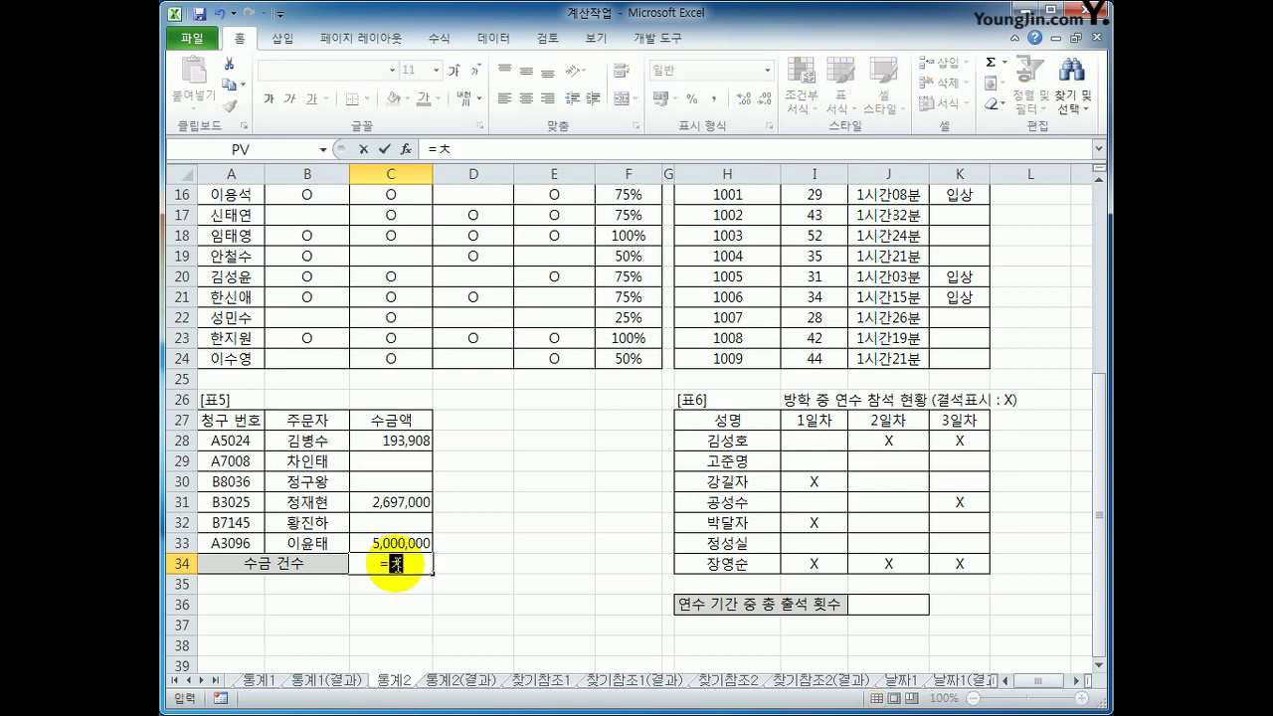
key("BackSpace")
key("Hangul")
type("count")
key("Tab")
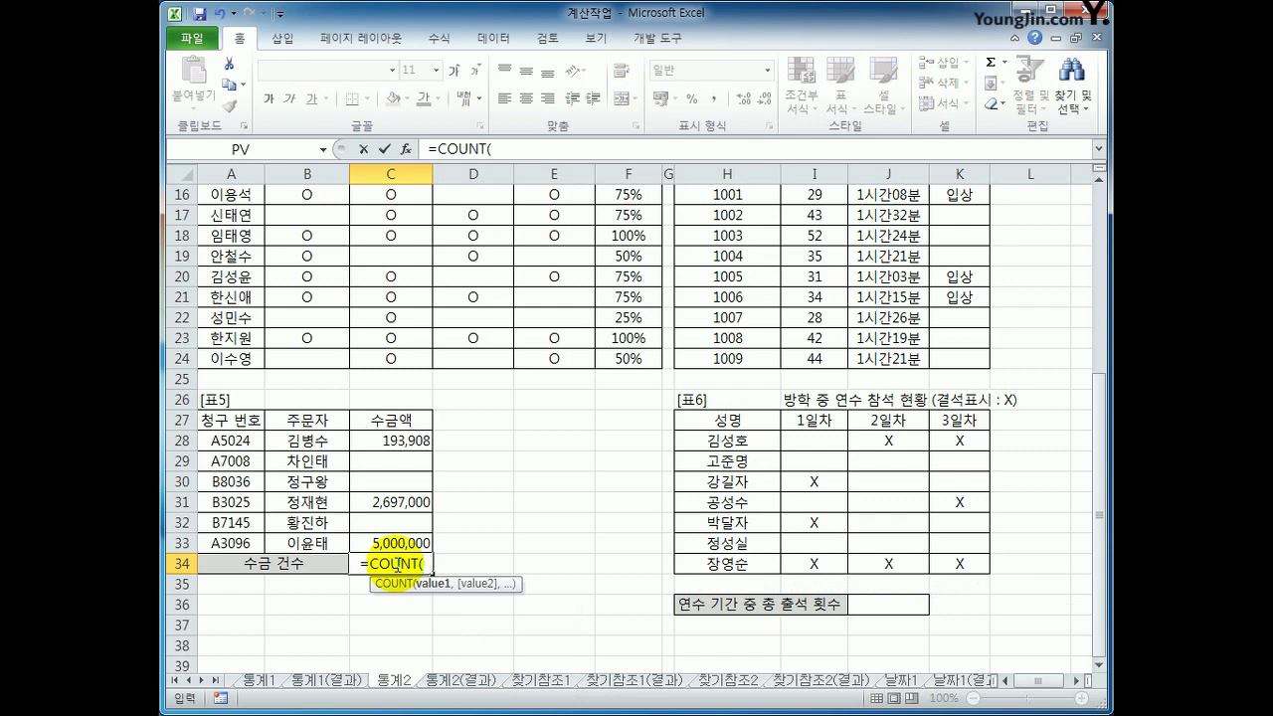
Use C28:C33 as the COUNT range, append &"건" after the function and commit the C34 formula.
left_click_drag(401, 440, 408, 539)
type(")")
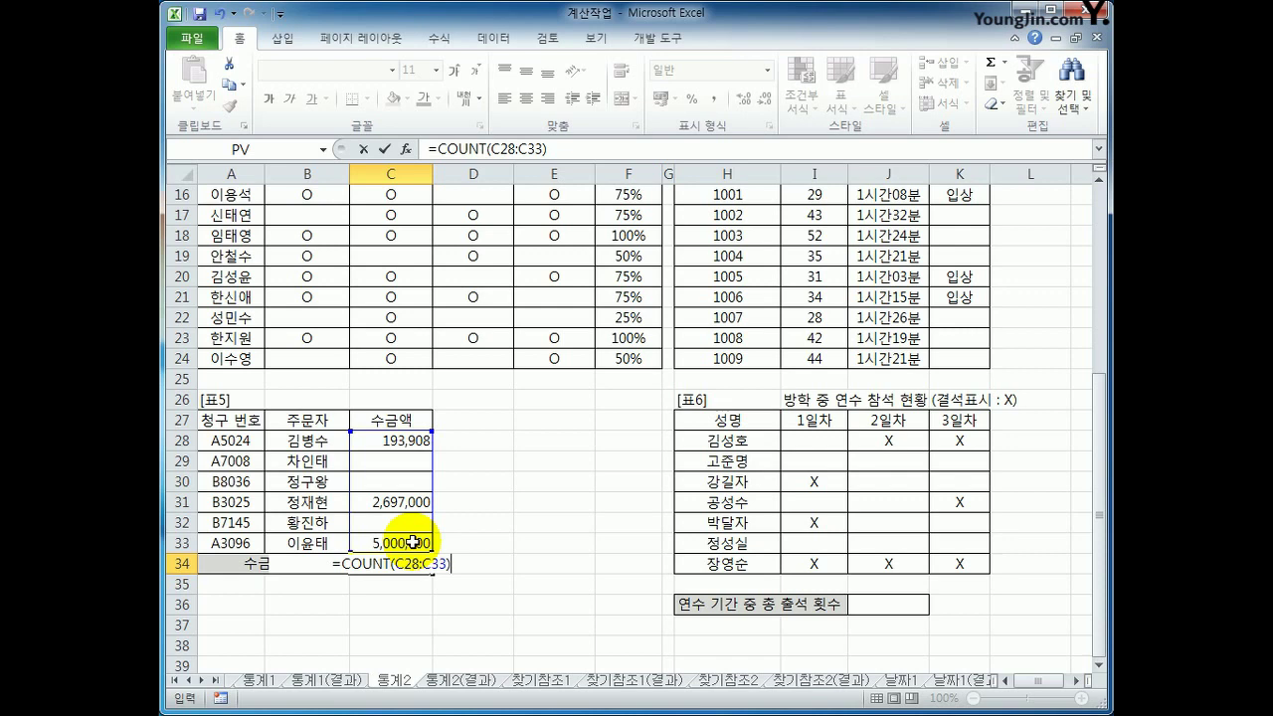
type("&\"")
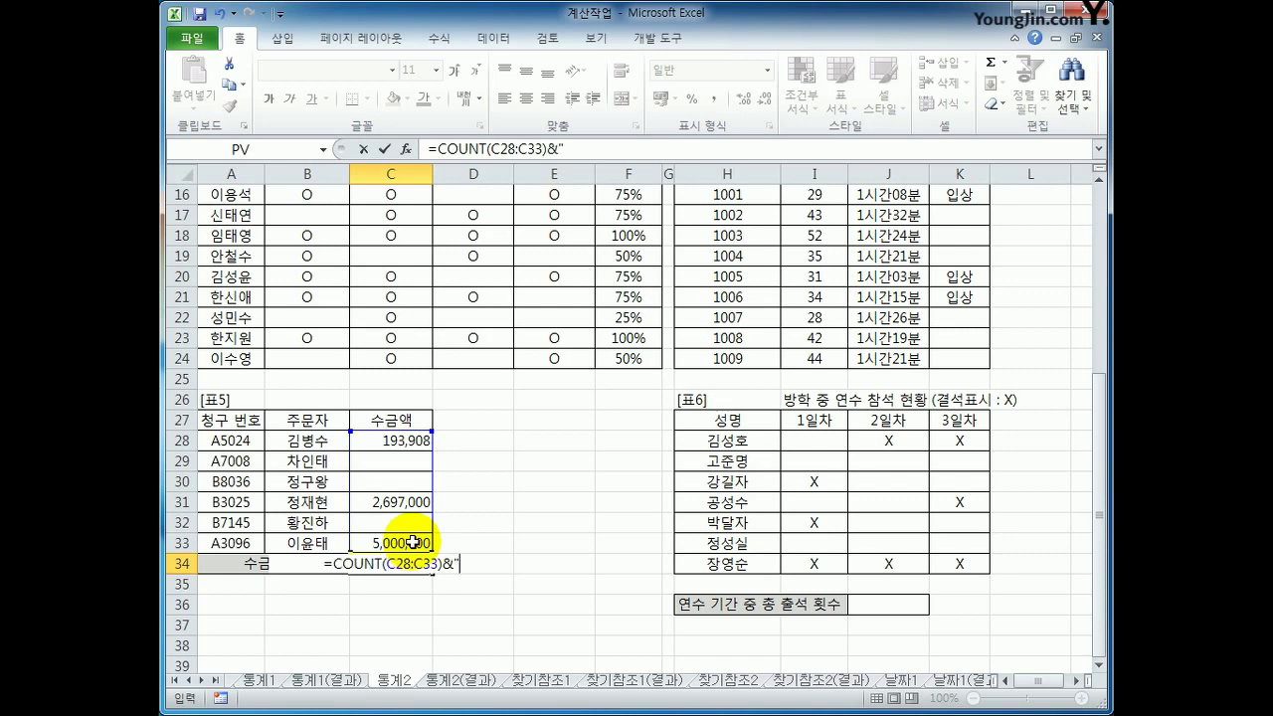
type("건")
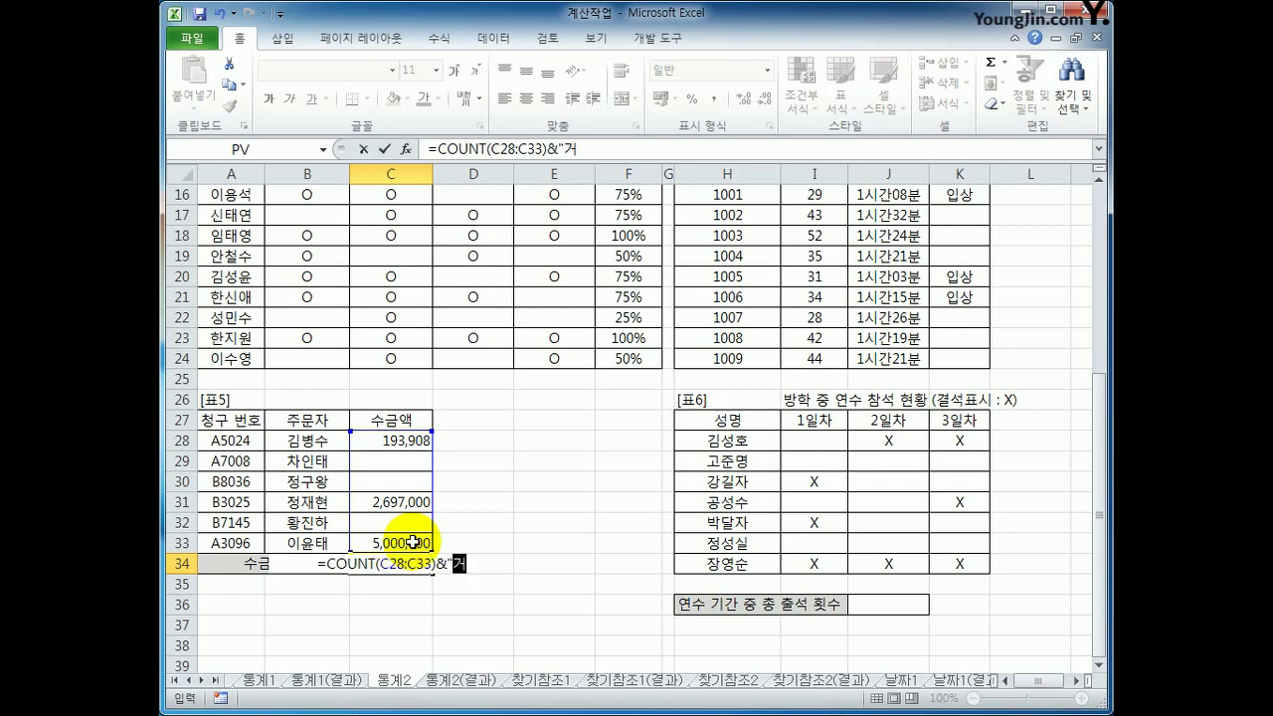
type("\"")
key("Return")
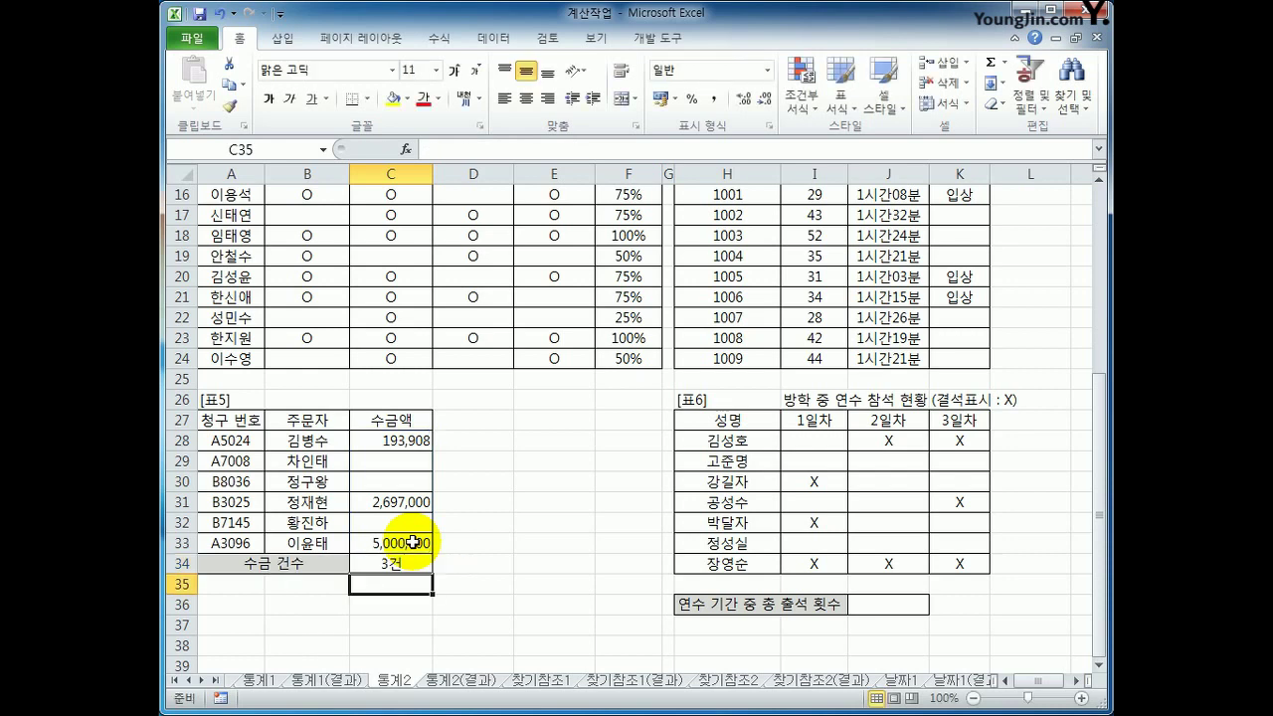
left_click(396, 564)
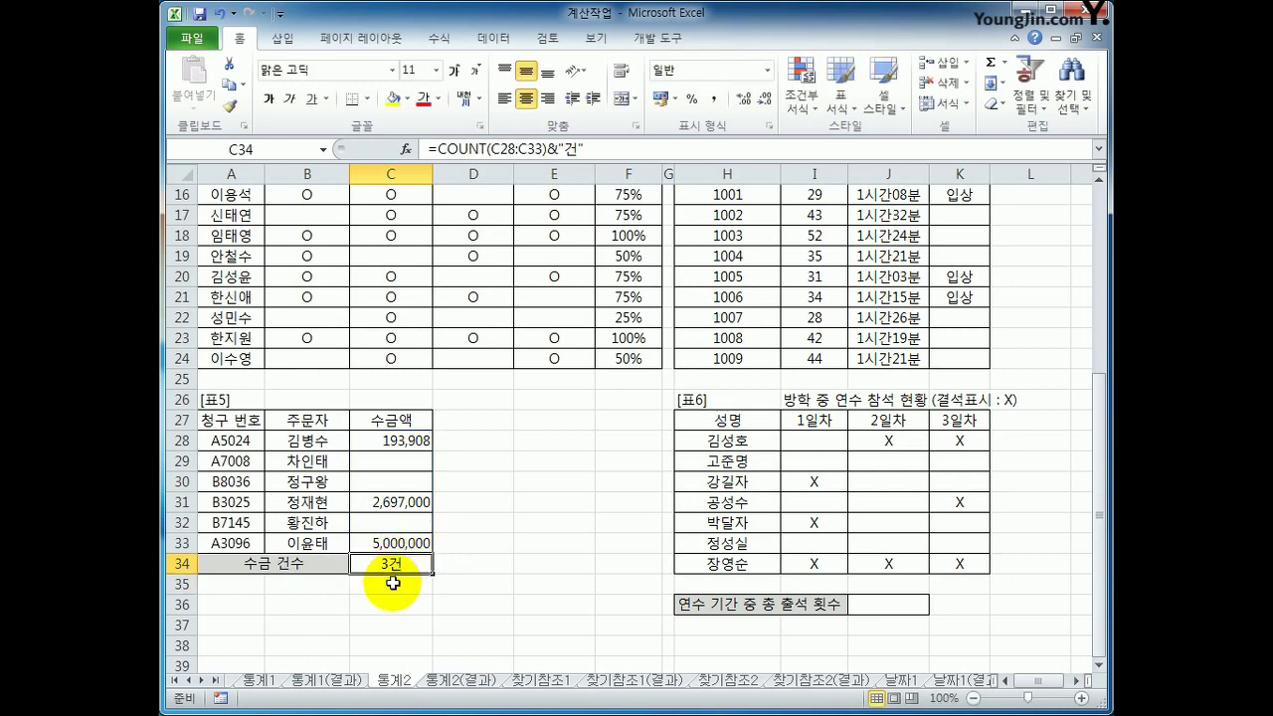
Check the absence marks in 표6 and start a COUNTBLANK formula in J36, the 연수 기간 중 총 출석 횟수 cell.
left_click(896, 609)
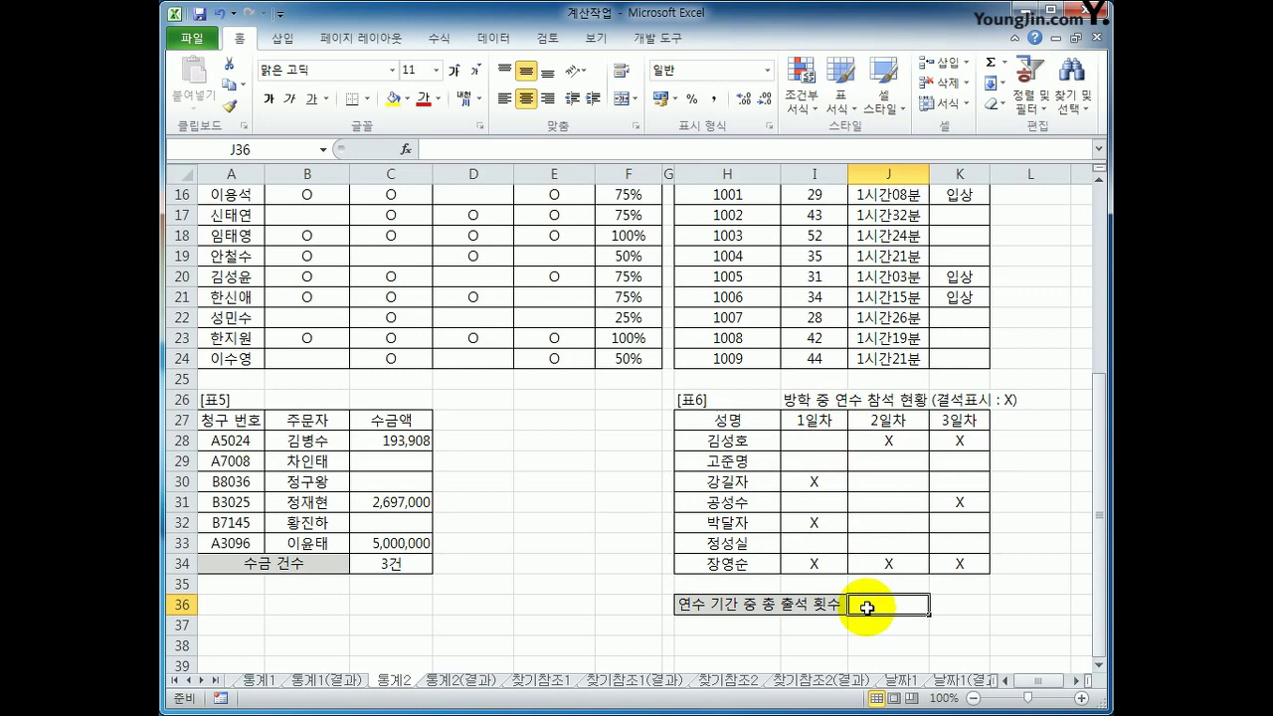
left_click_drag(817, 440, 943, 565)
left_click(900, 437)
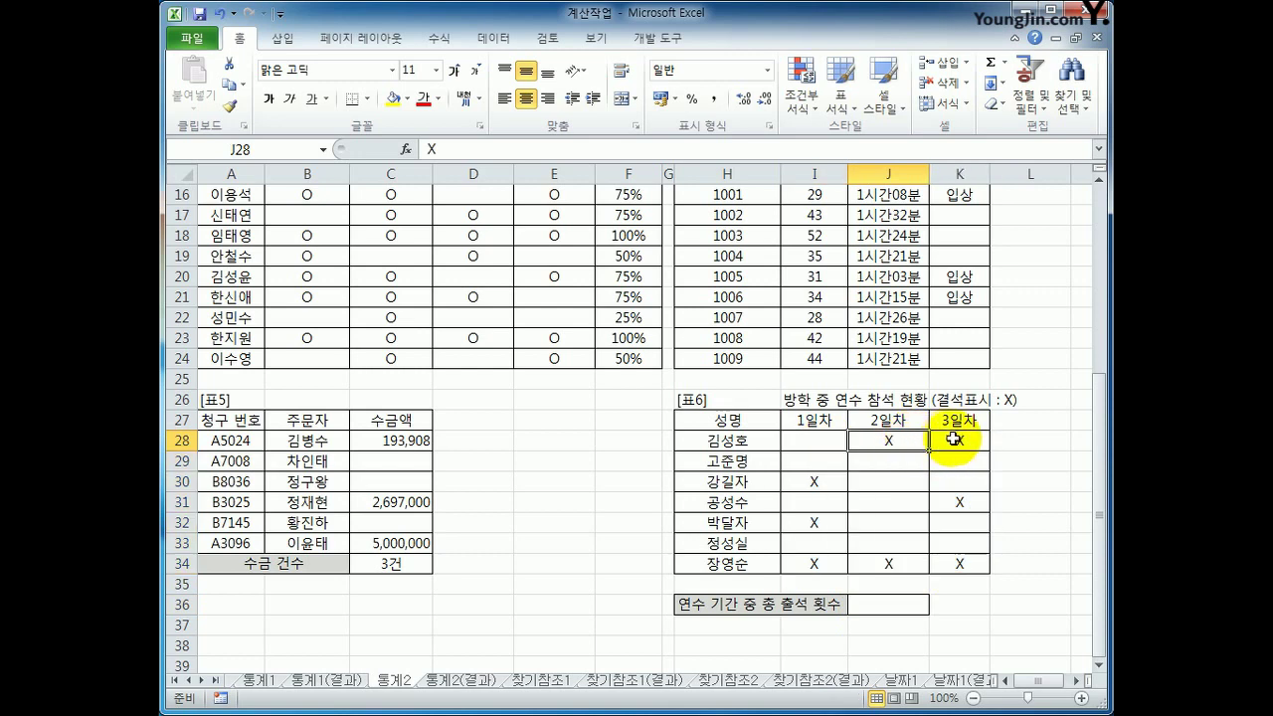
left_click(954, 439)
left_click(816, 482)
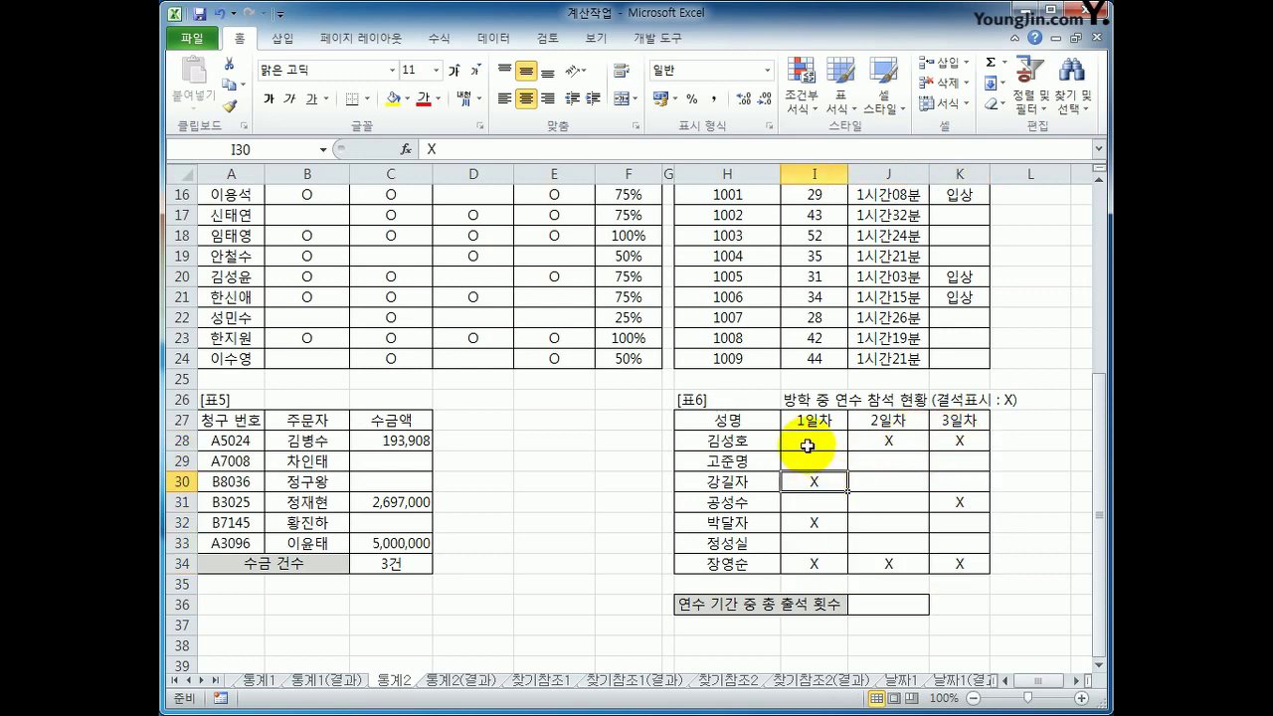
left_click(808, 442)
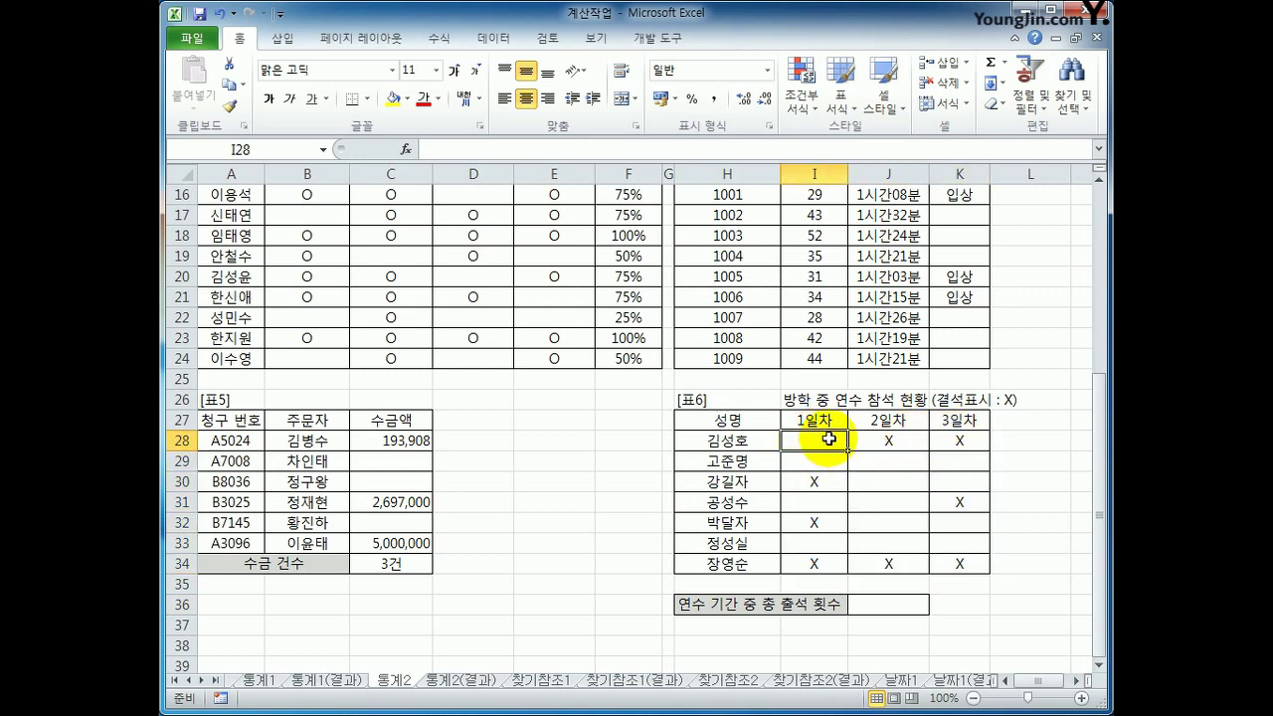
left_click(874, 605)
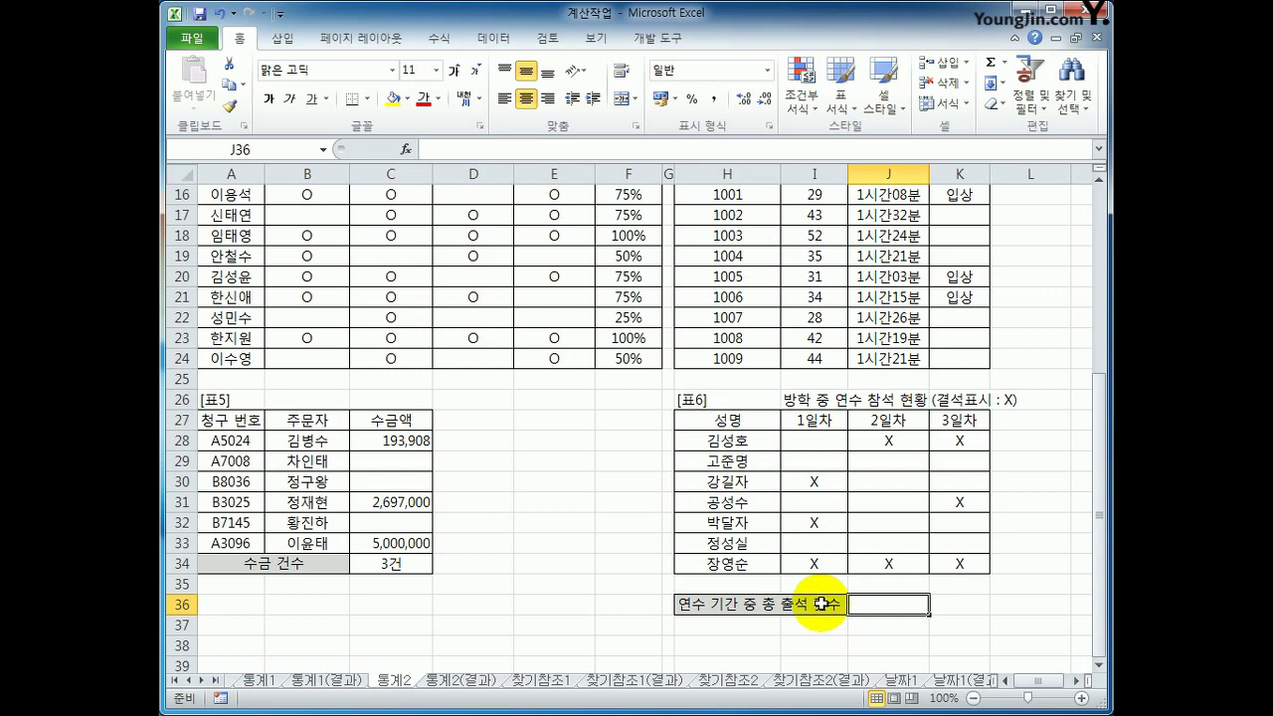
type("=")
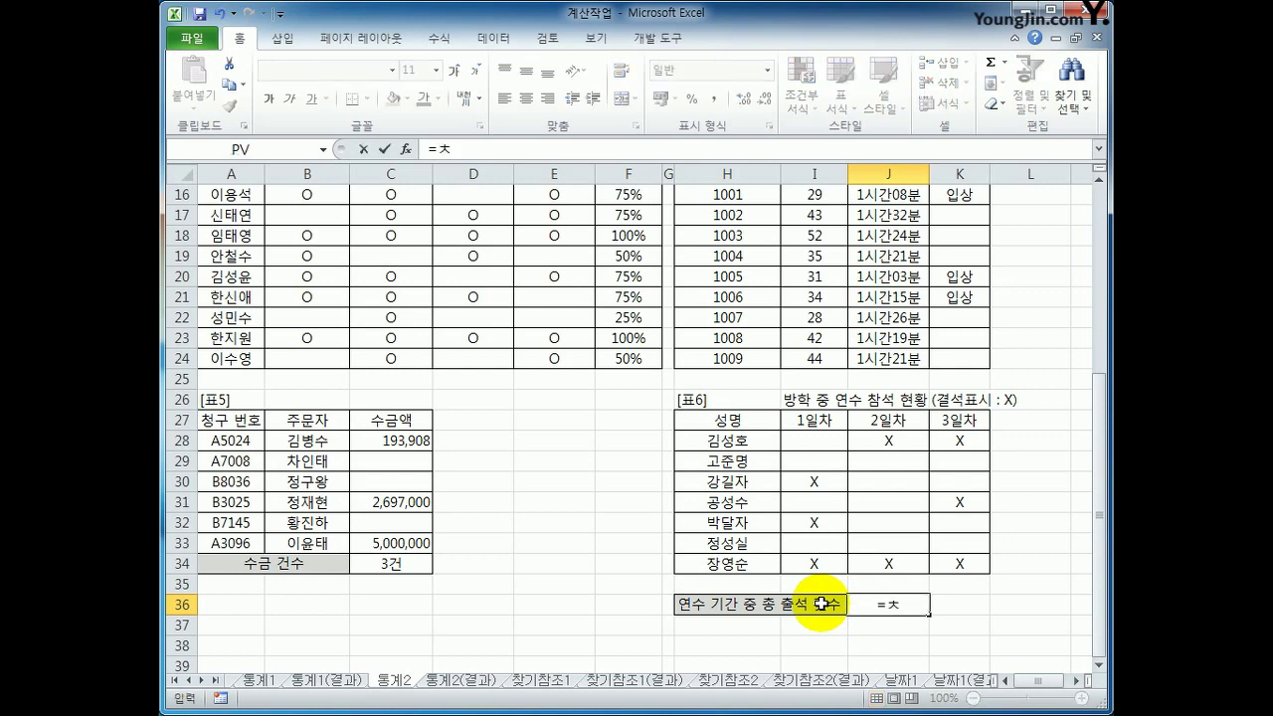
type("cou")
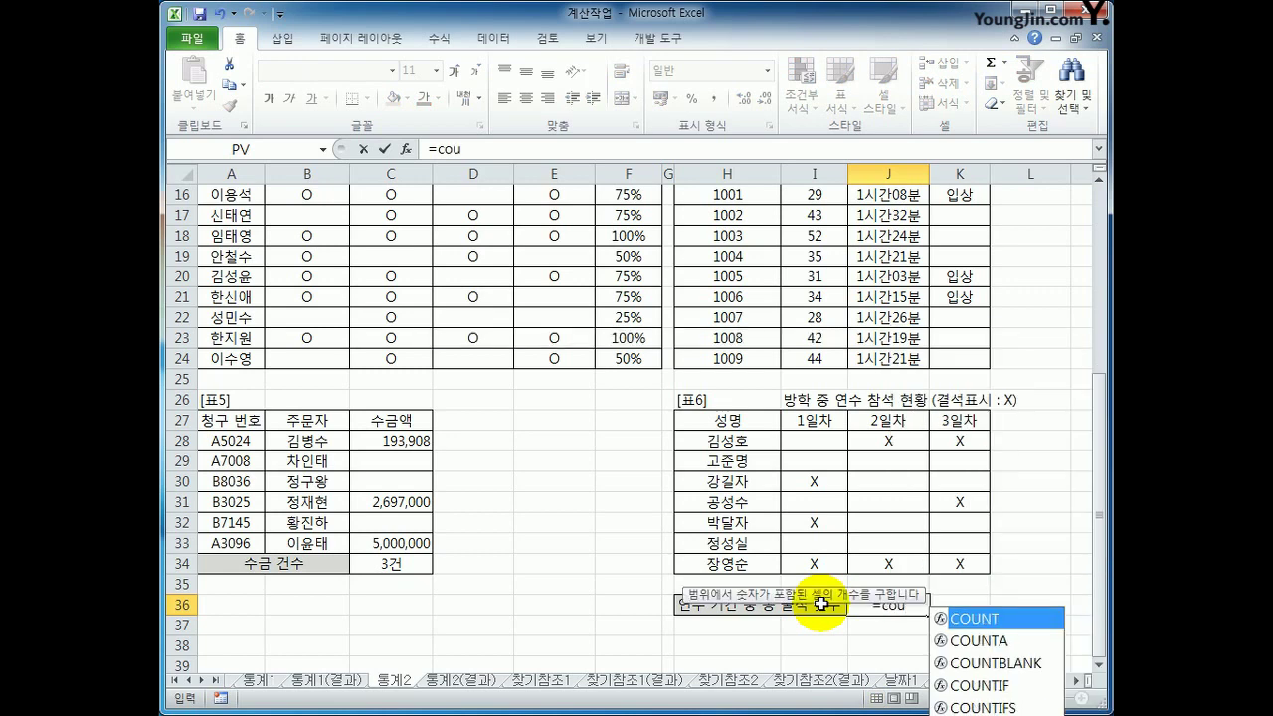
key("Down")
key("Down")
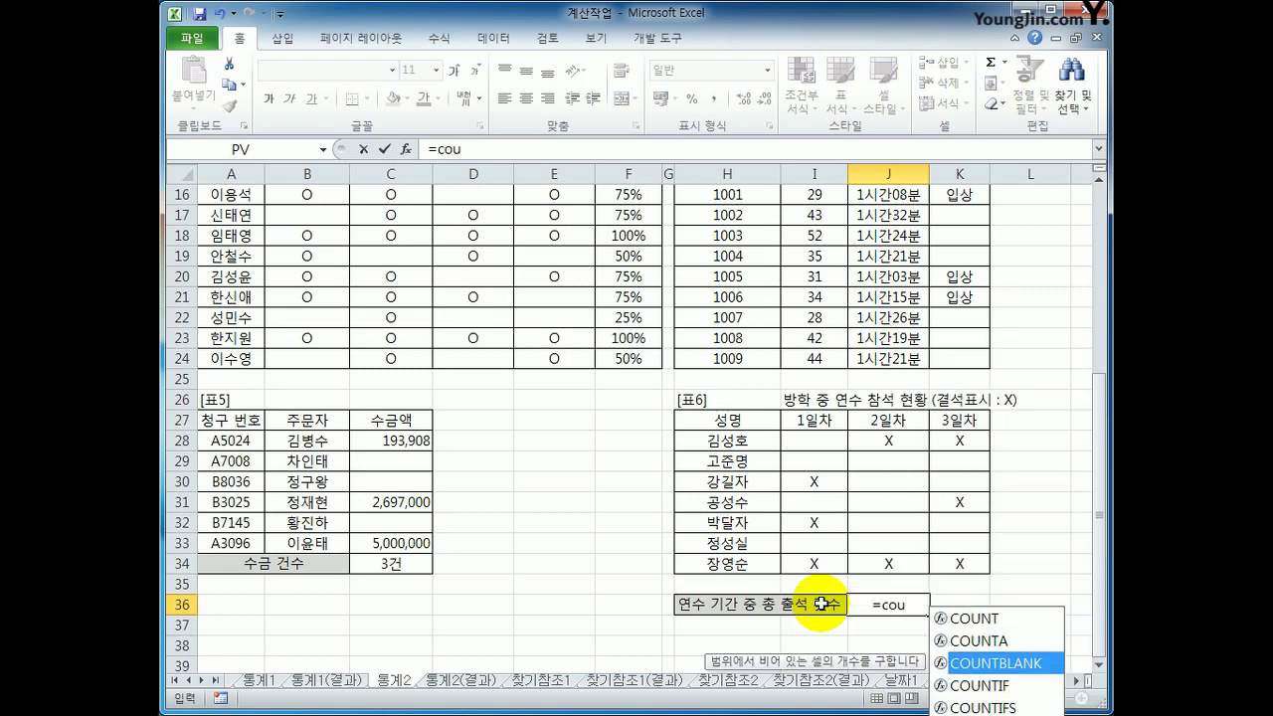
double_click(993, 665)
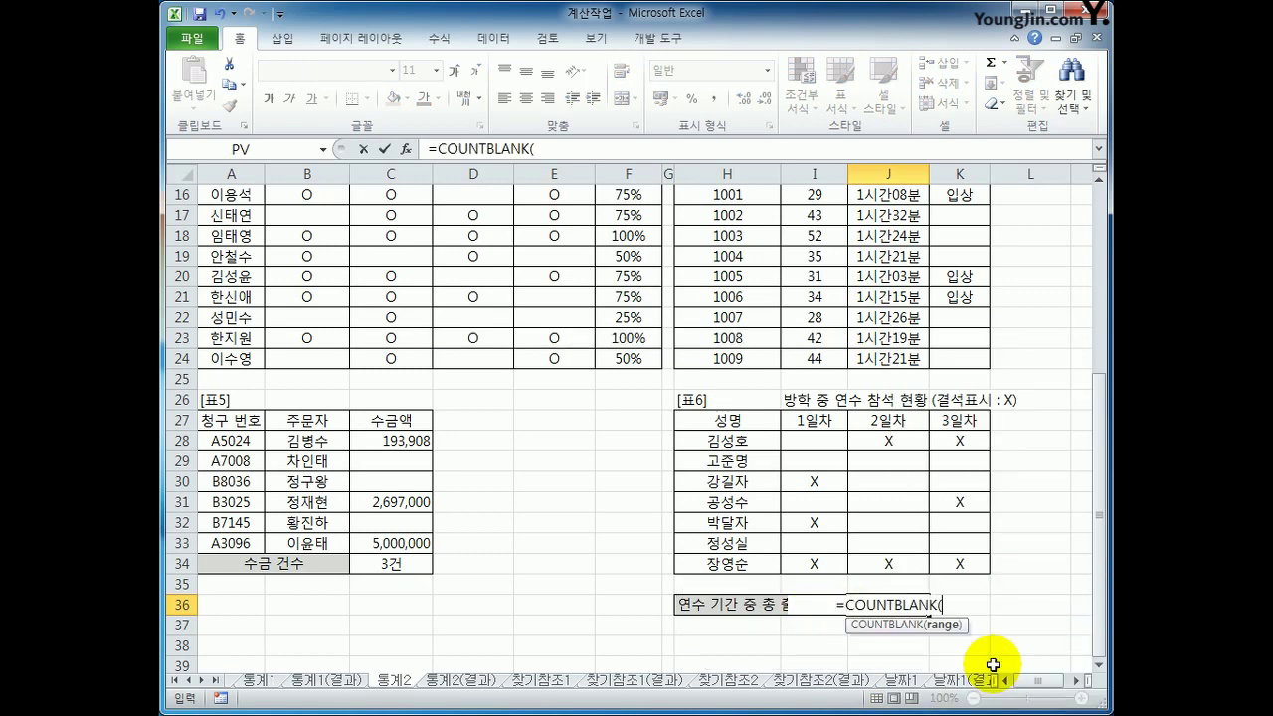
Use I28:K34 as the COUNTBLANK range, append &"회" after the function and commit the J36 formula.
left_click(816, 441)
left_click_drag(816, 441, 944, 558)
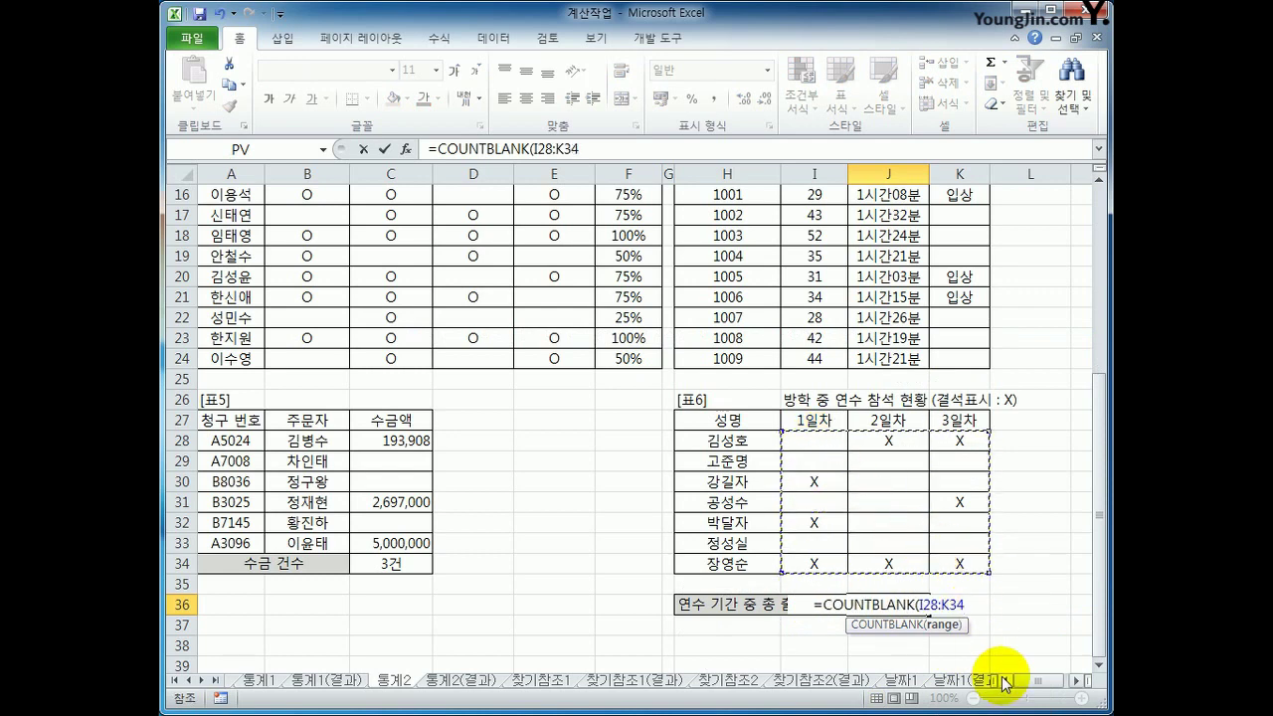
type(")")
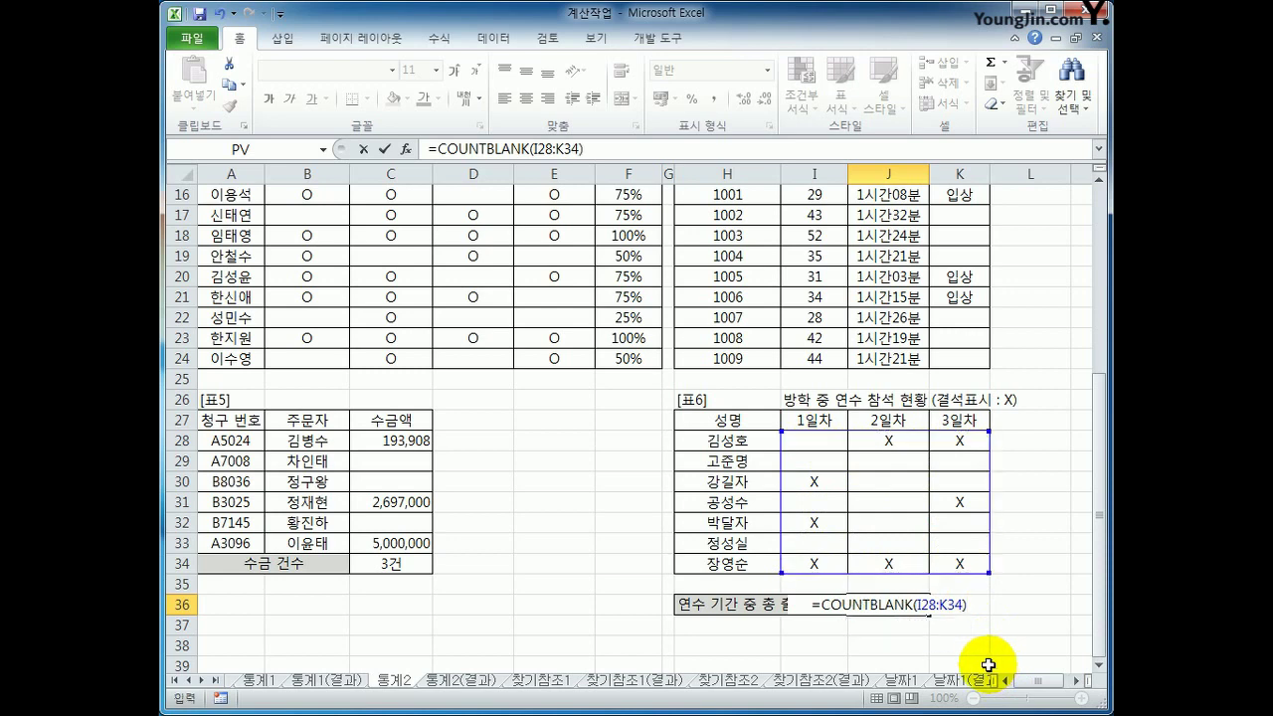
type("&\"")
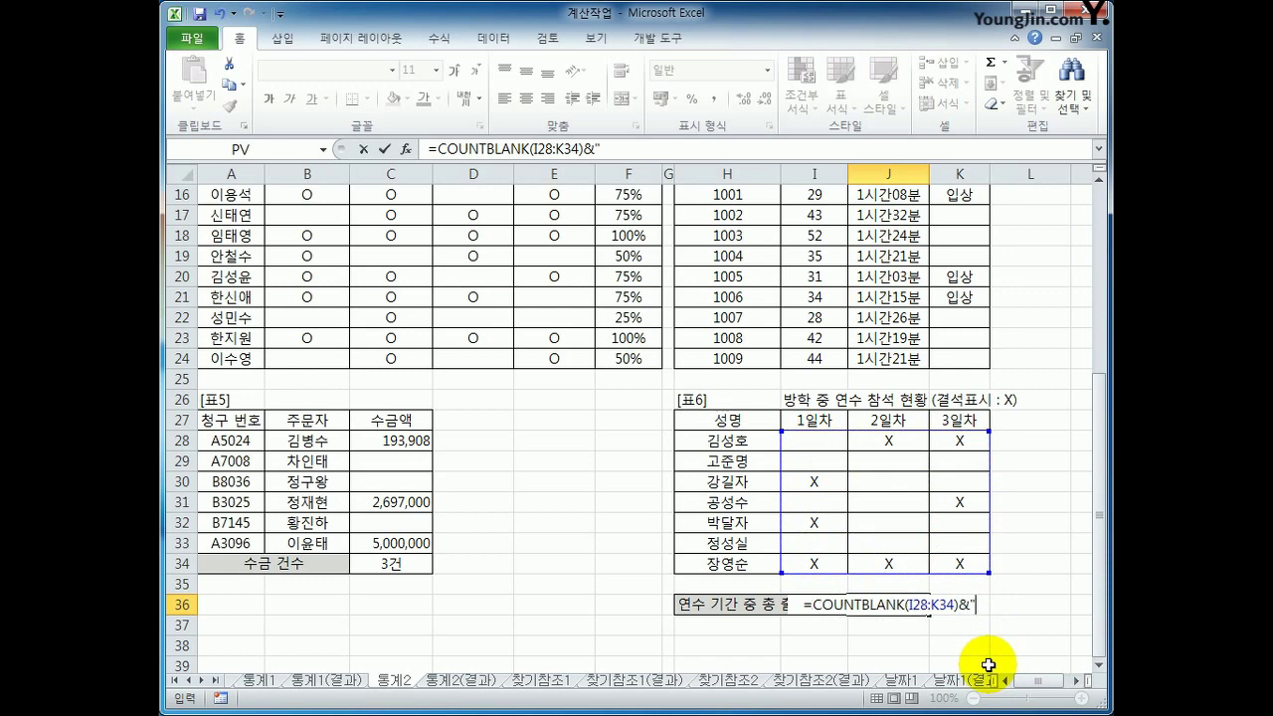
type("회\"")
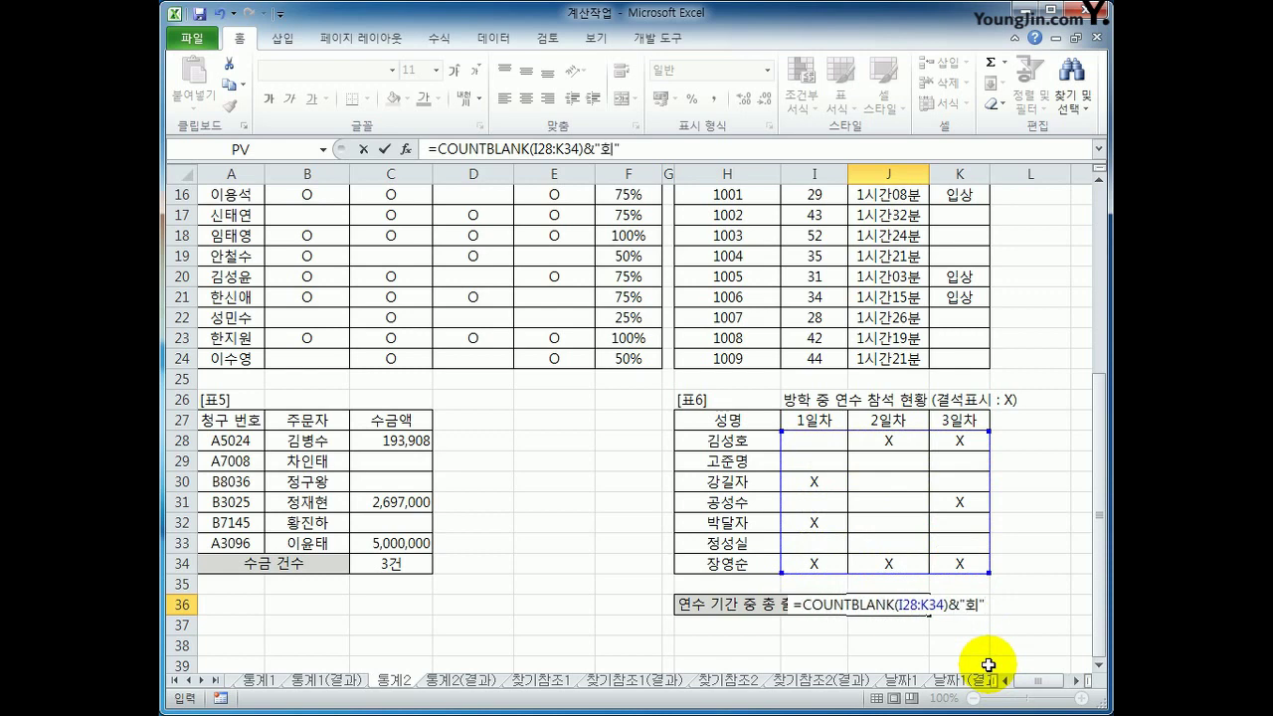
key("Return")
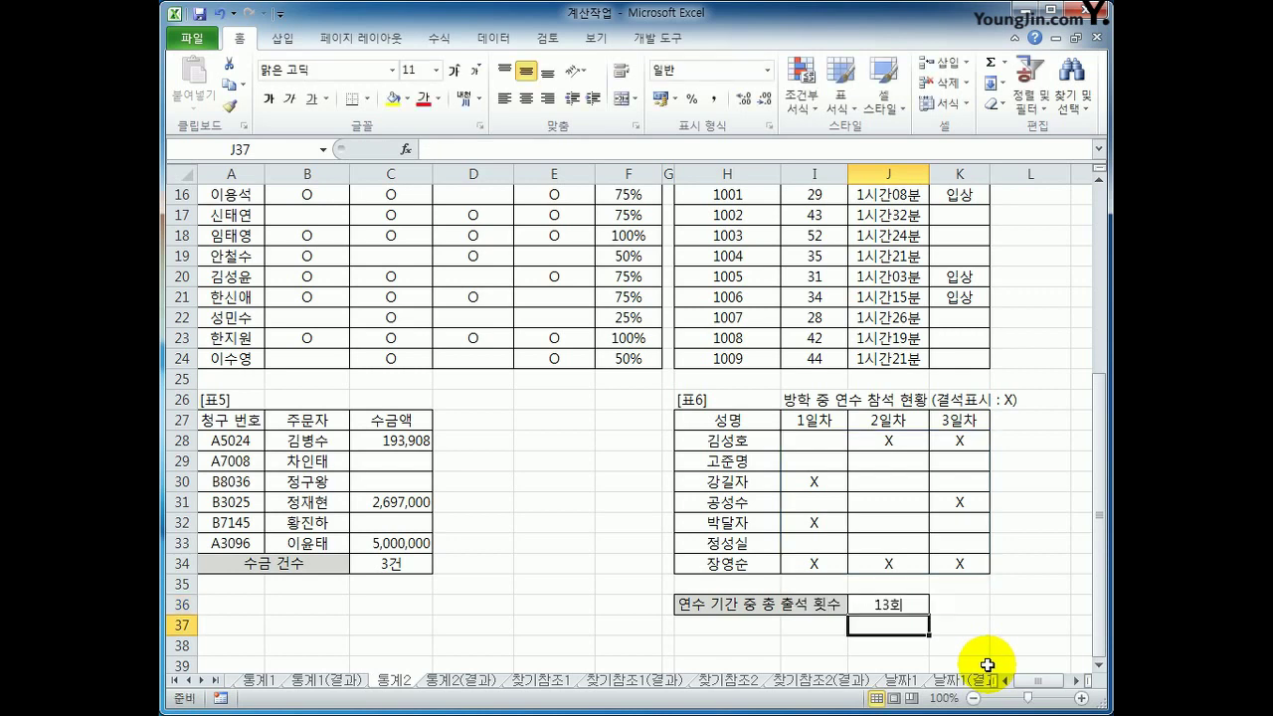
left_click(915, 606)
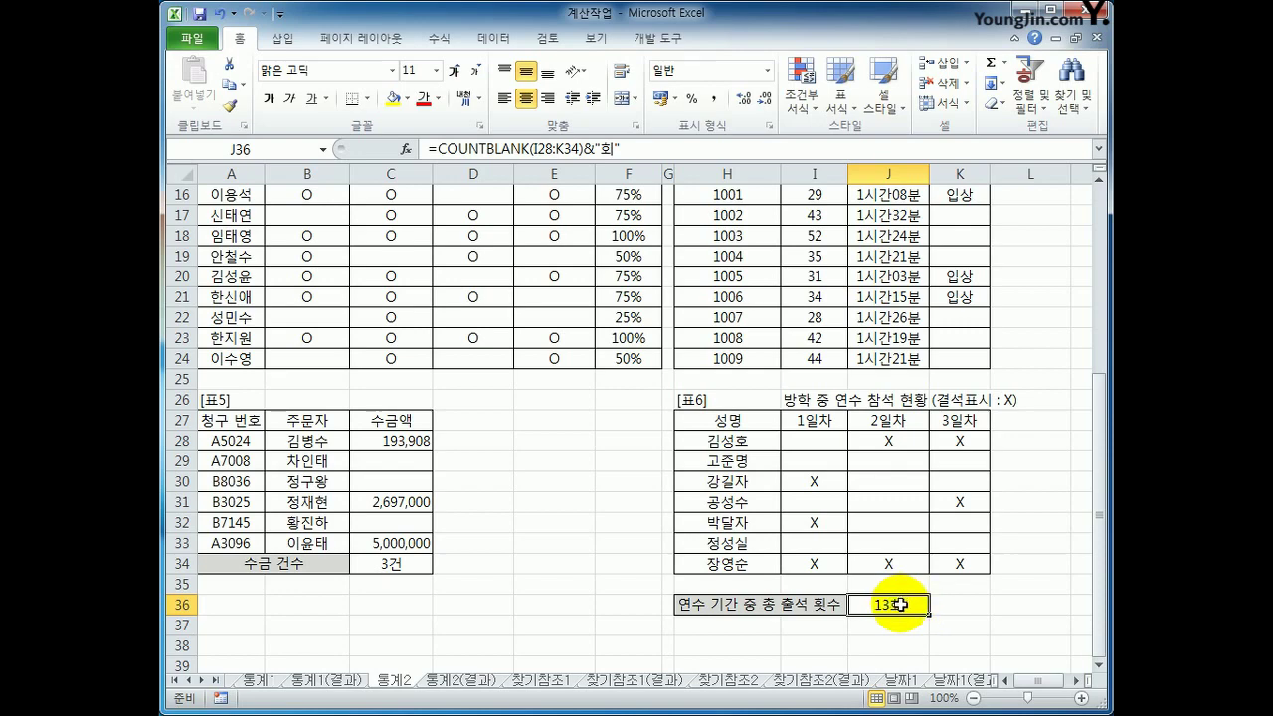
Review the finished formulas in F3 of 표1, F16 of 표3 and K16 of 표4.
scroll(899, 604, "up", 5)
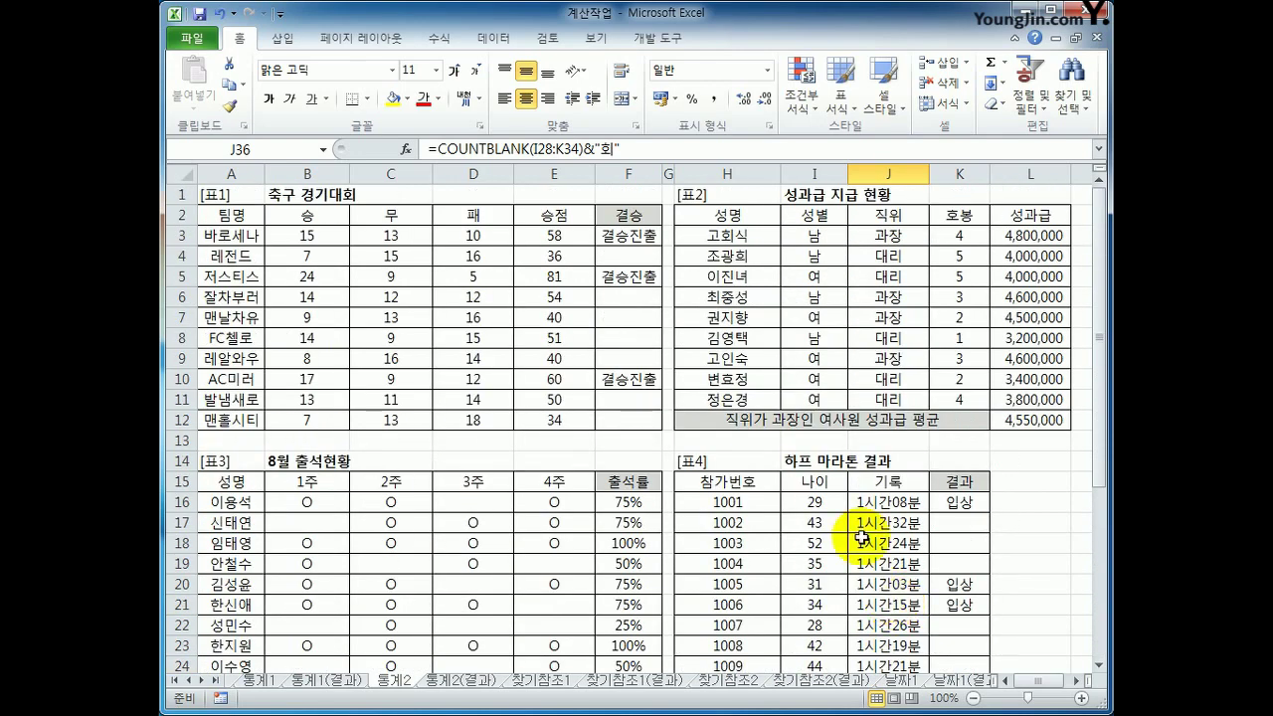
left_click(634, 238)
left_click(634, 499)
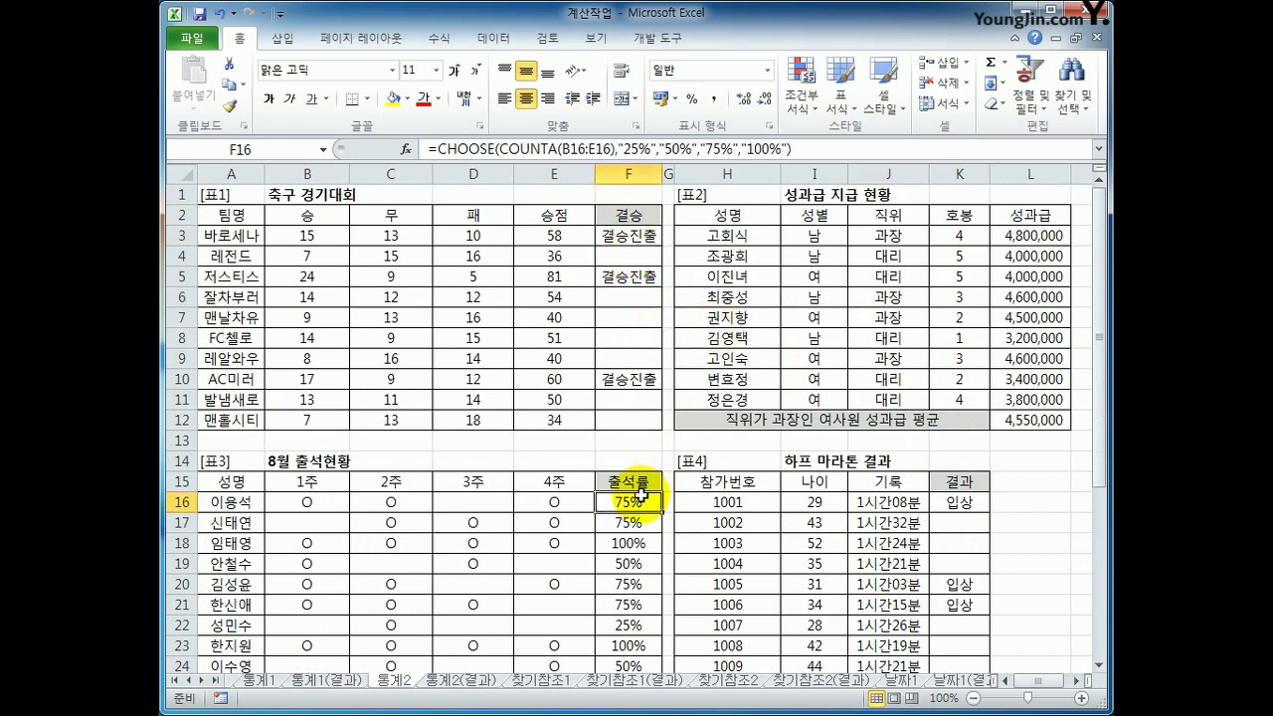
left_click(959, 505)
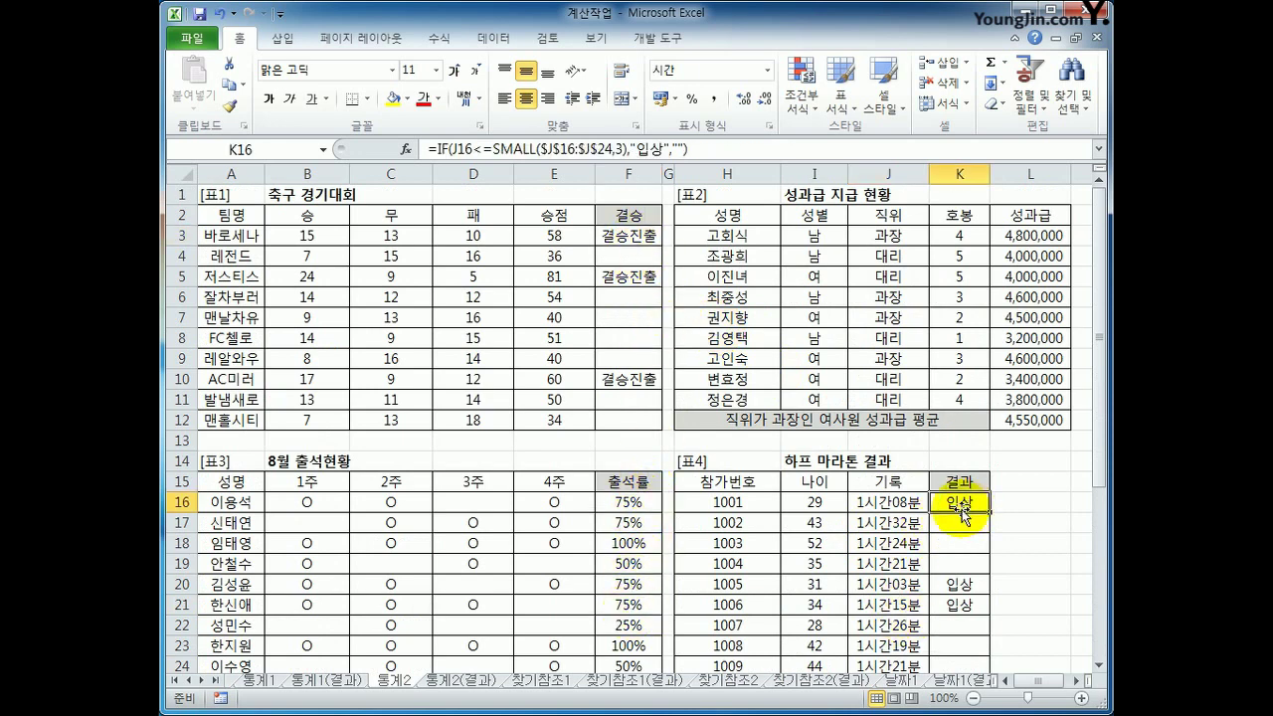